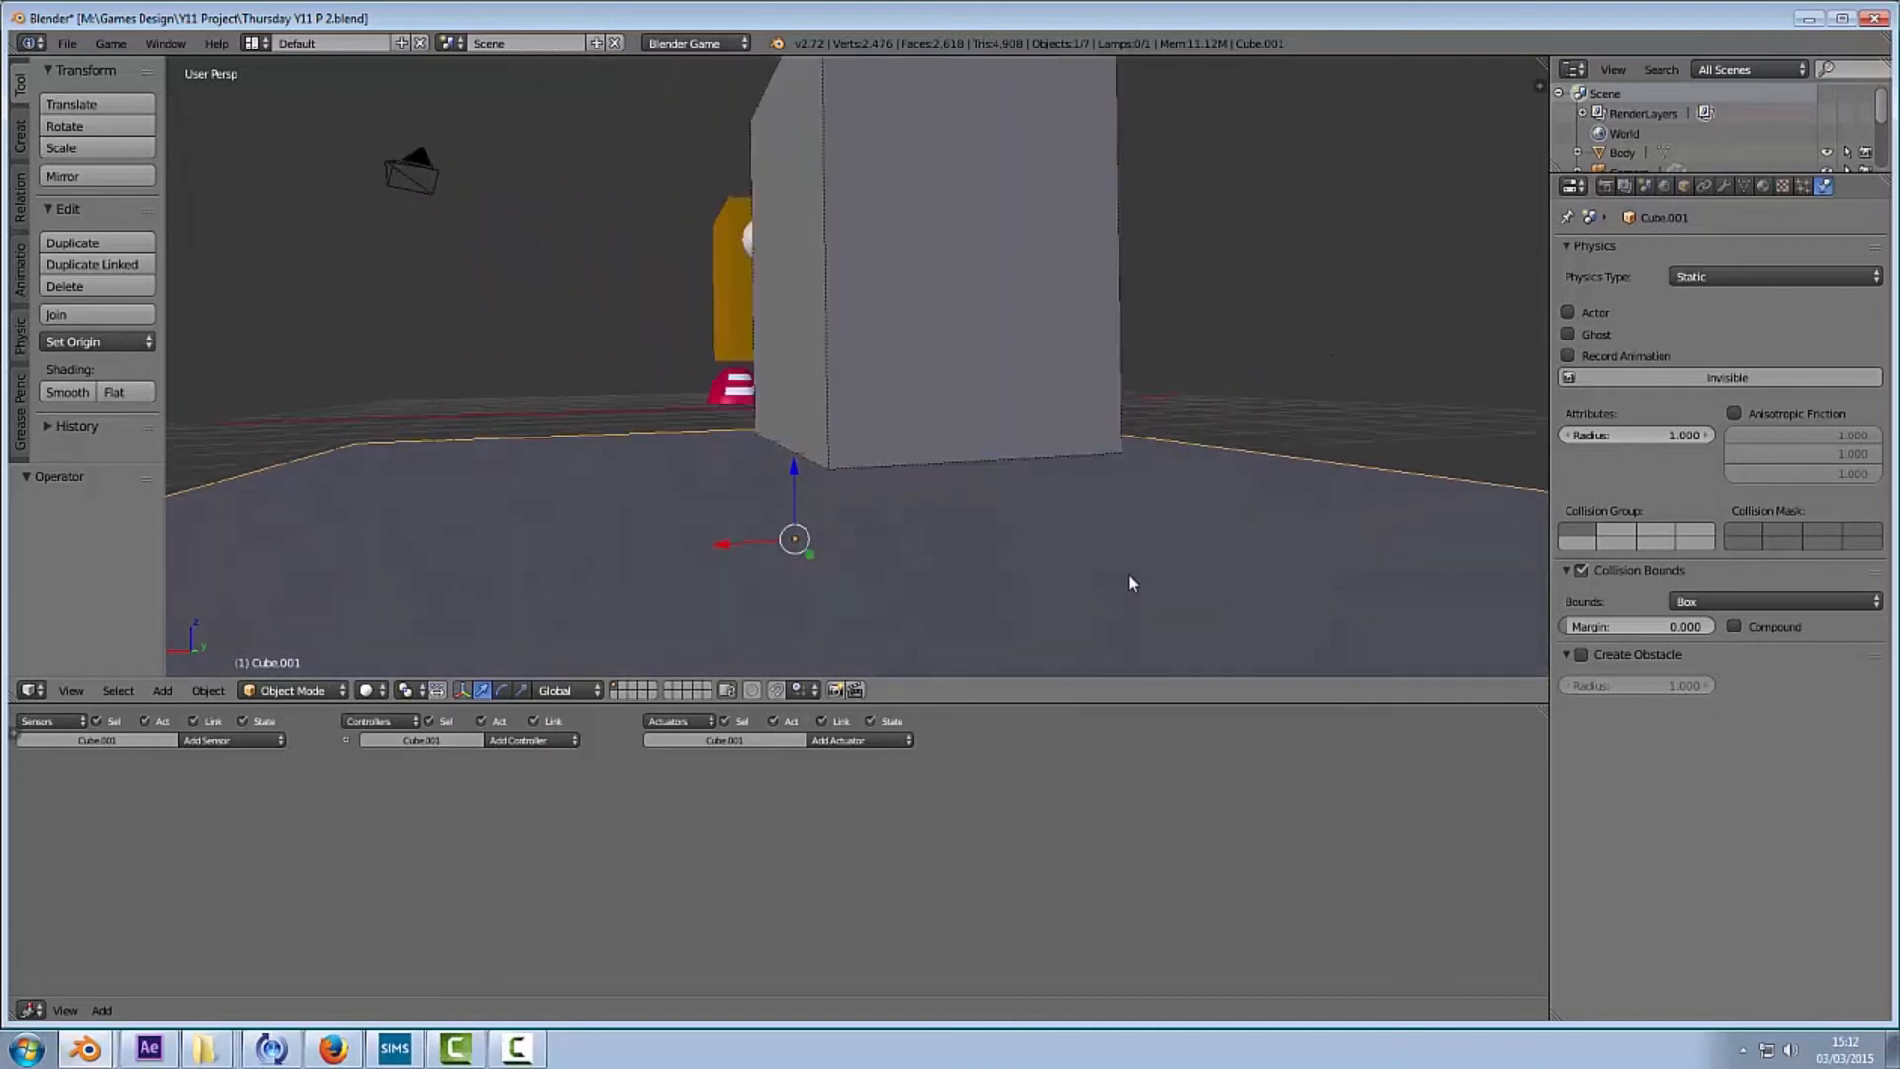
# Step: Select the grey cube and run the game, driving it around the platform forwards, backwards and sideways before ending the game
pyautogui.scroll(-3, 1180, 639)
pyautogui.scroll(1, 1181, 639)
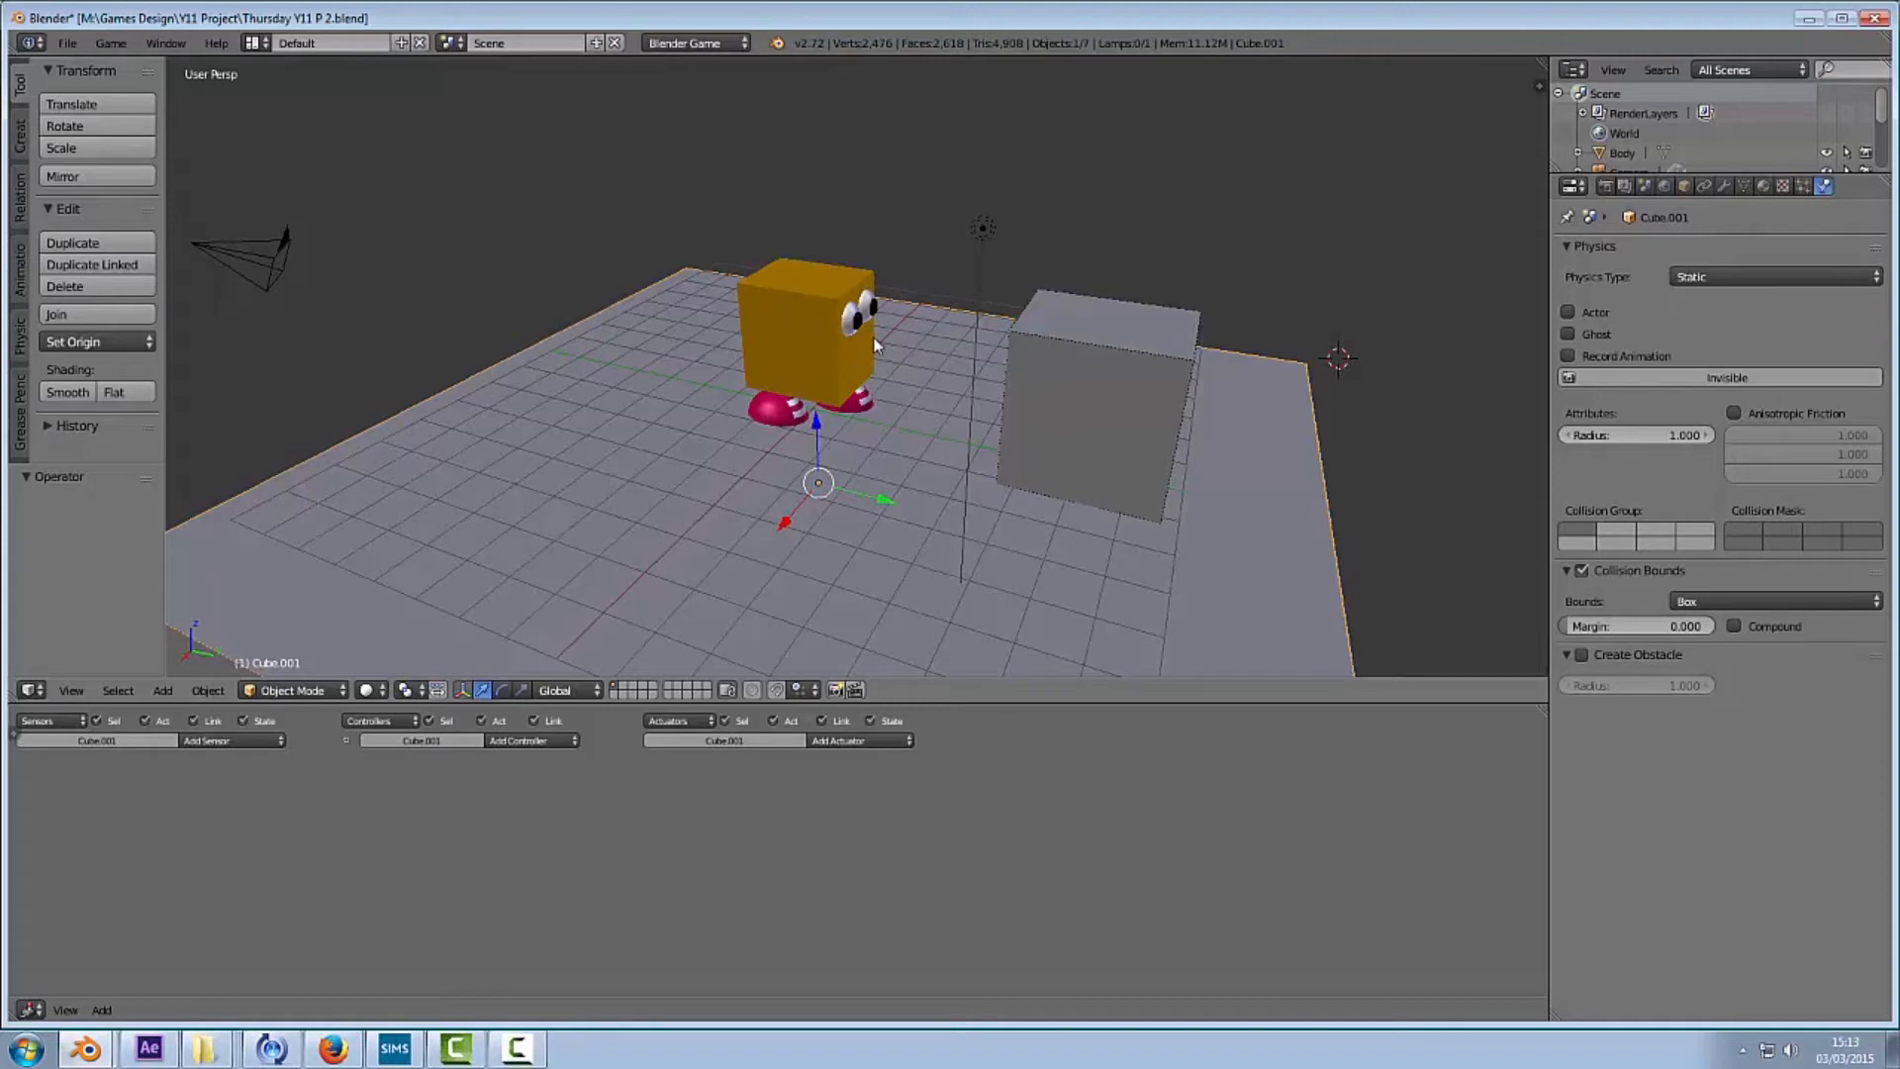
pyautogui.moveTo(1099, 365); pyautogui.dragTo(1042, 378, button='middle')
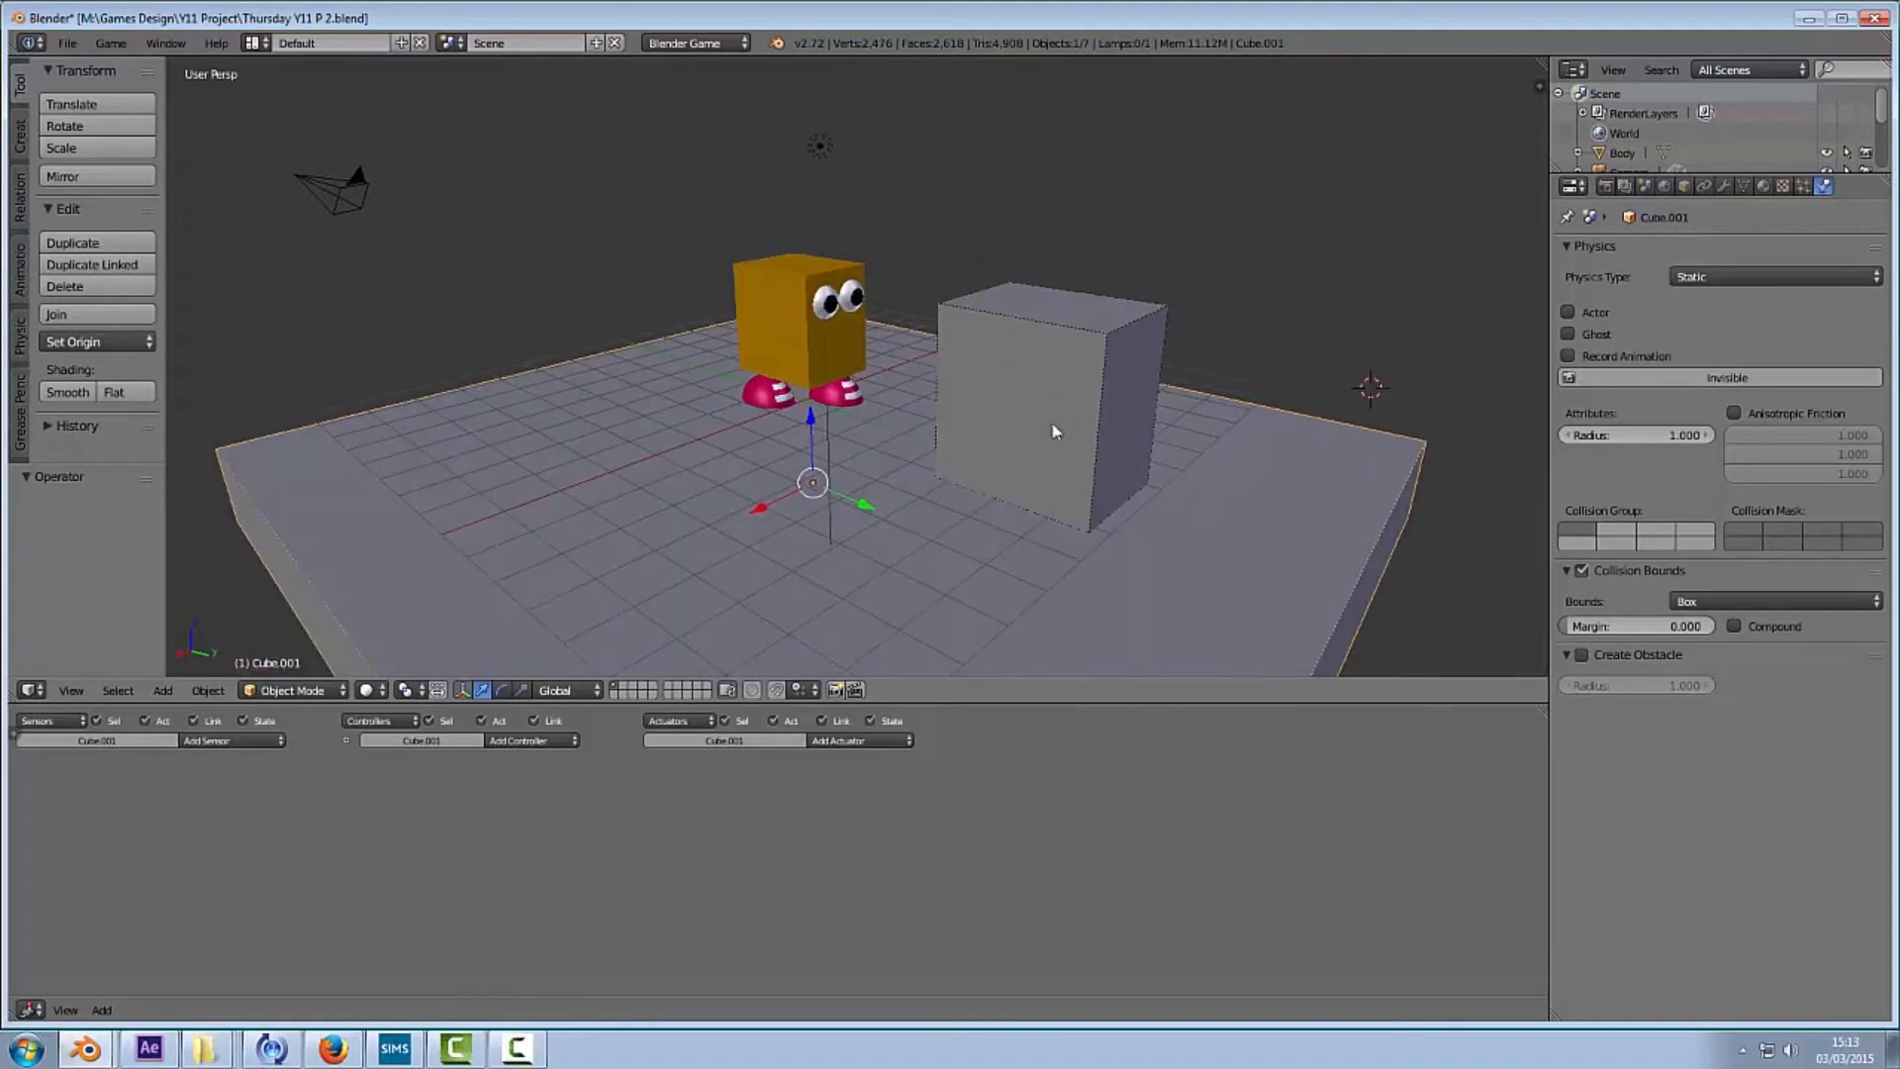
pyautogui.rightClick(1129, 421)
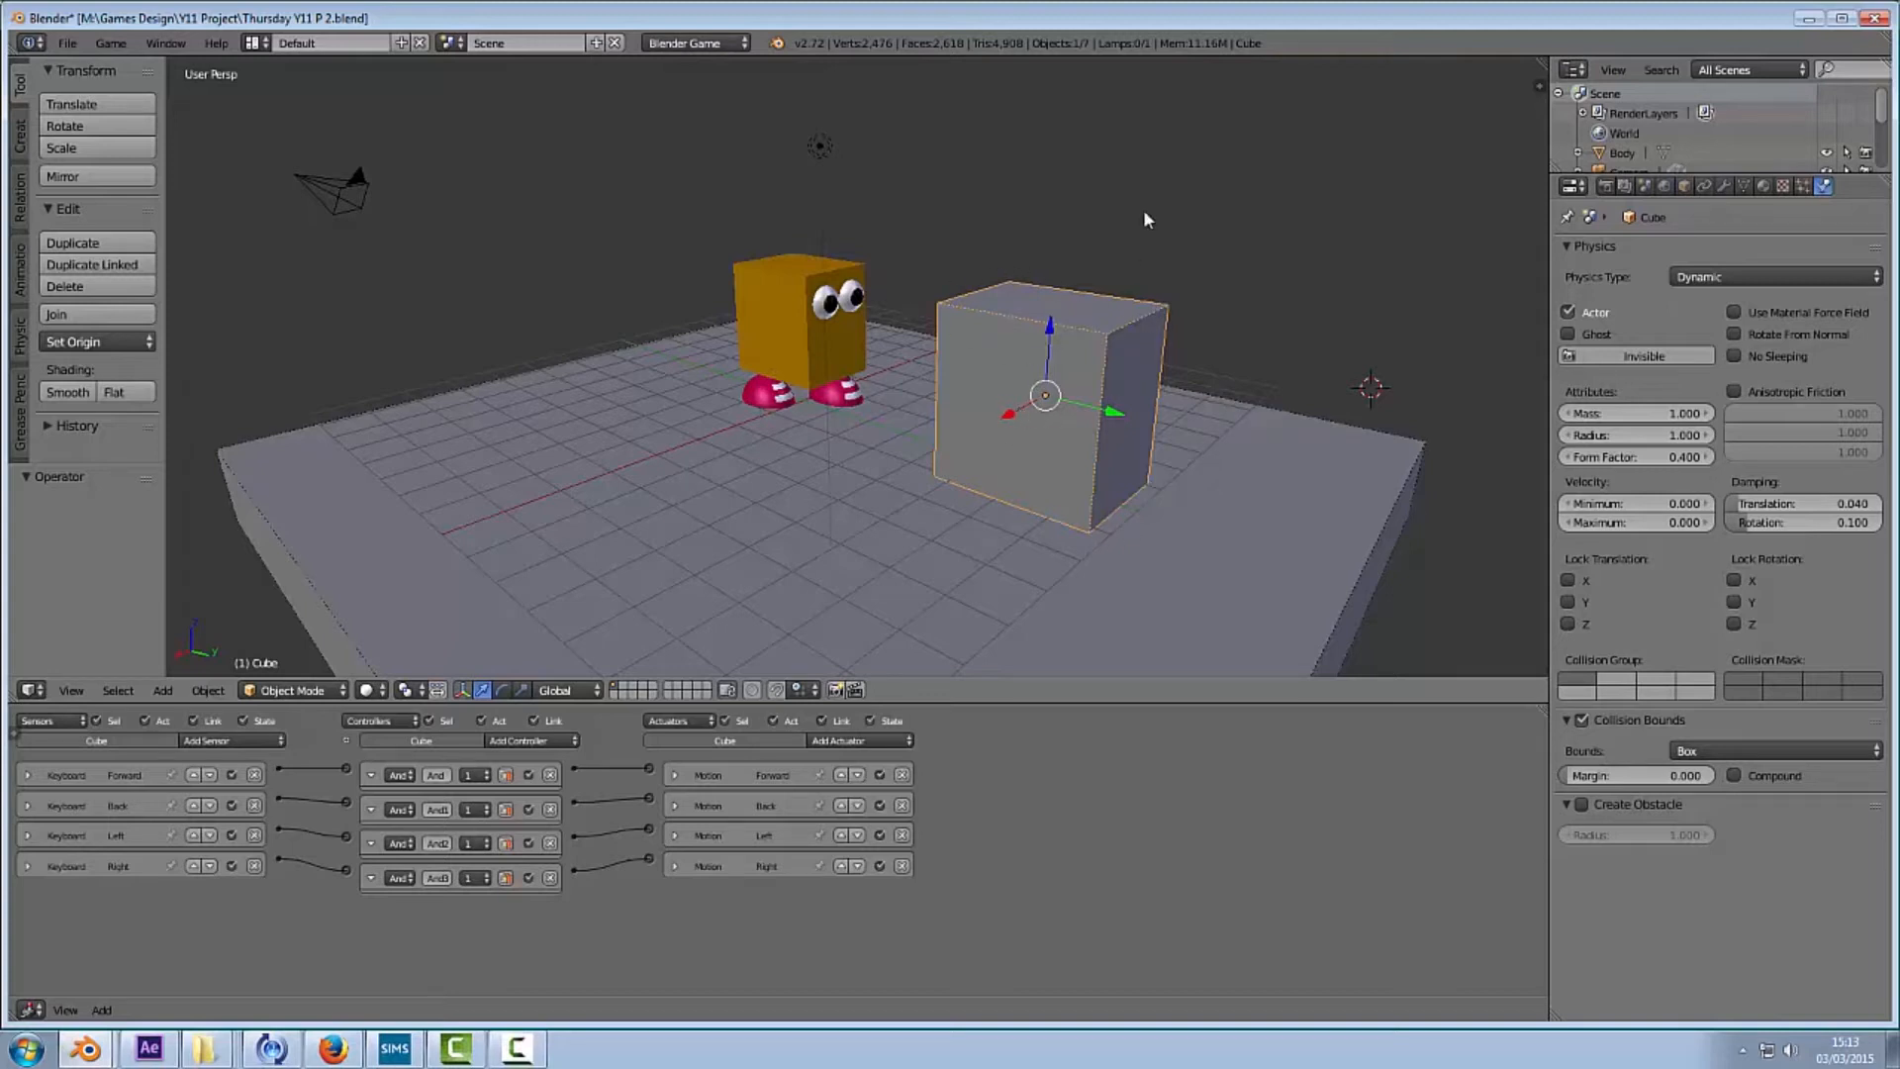
pyautogui.press('p')
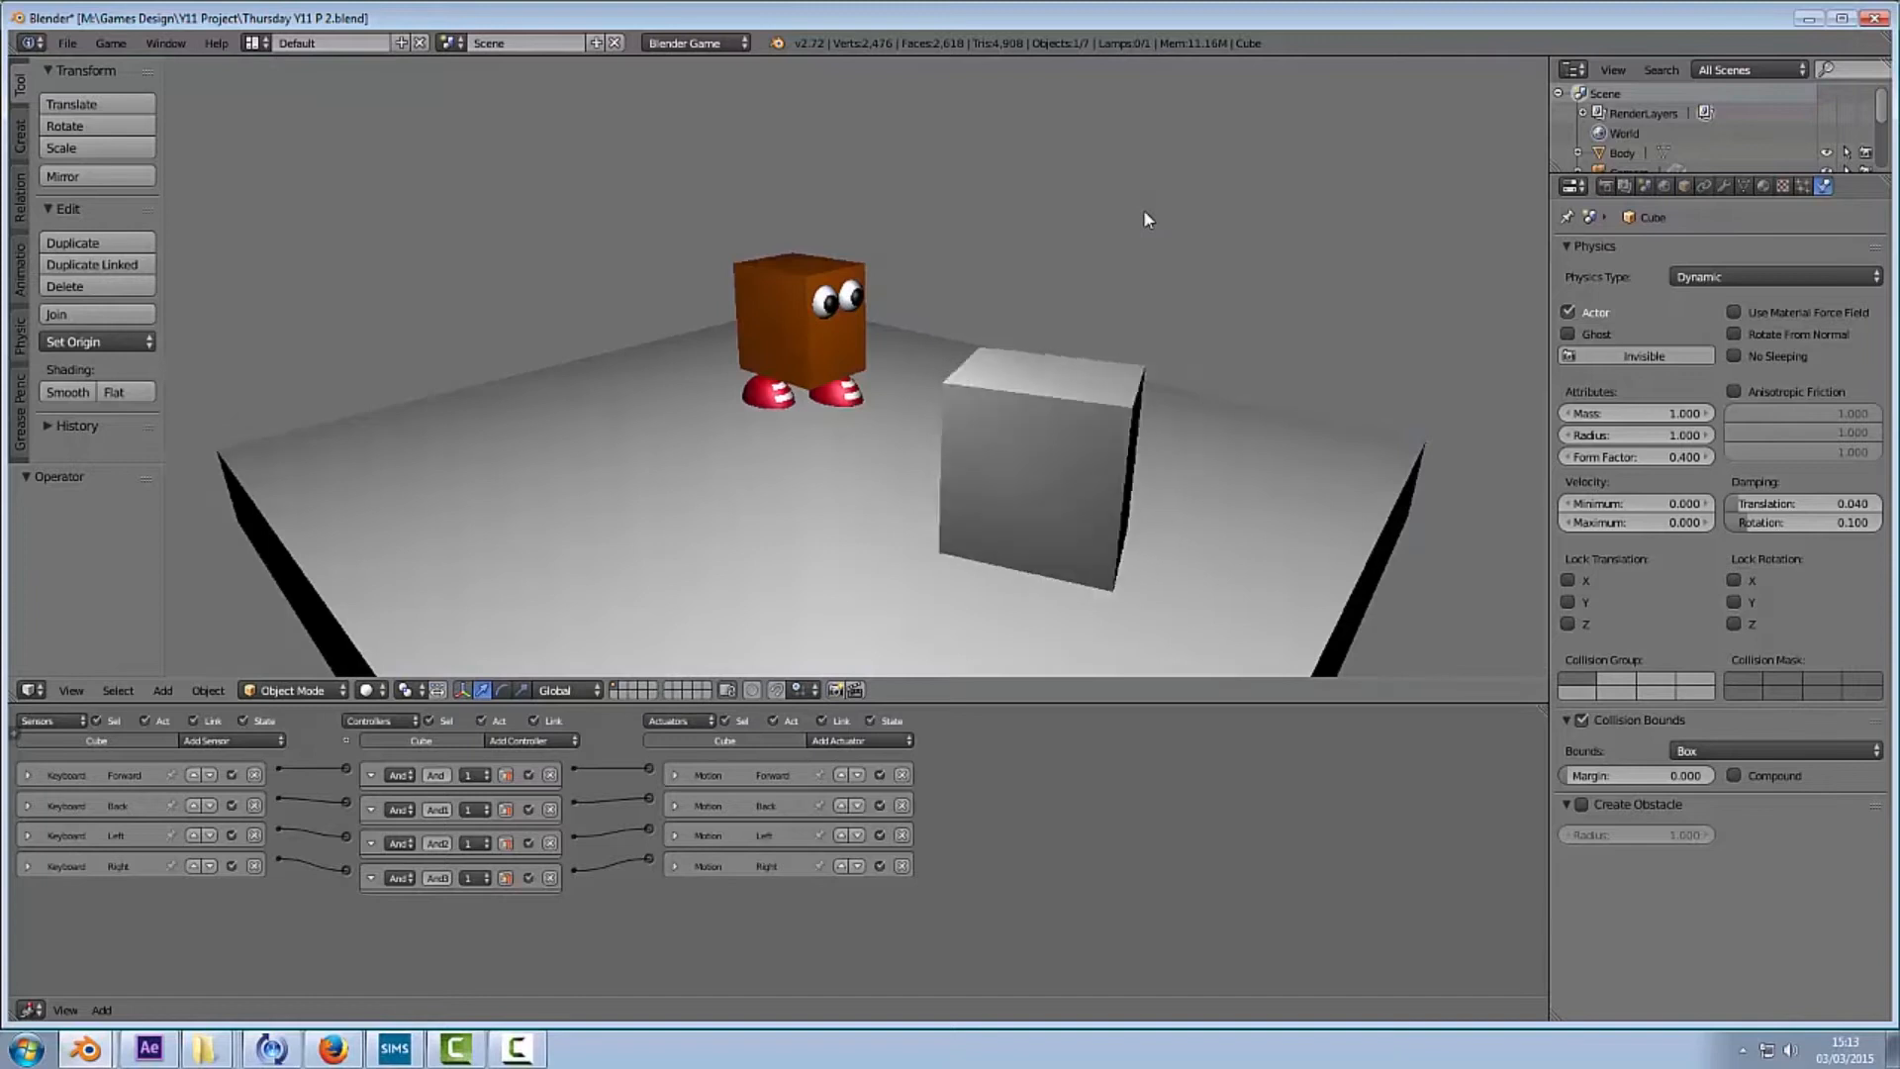
pyautogui.press('Up')
pyautogui.press('Left')
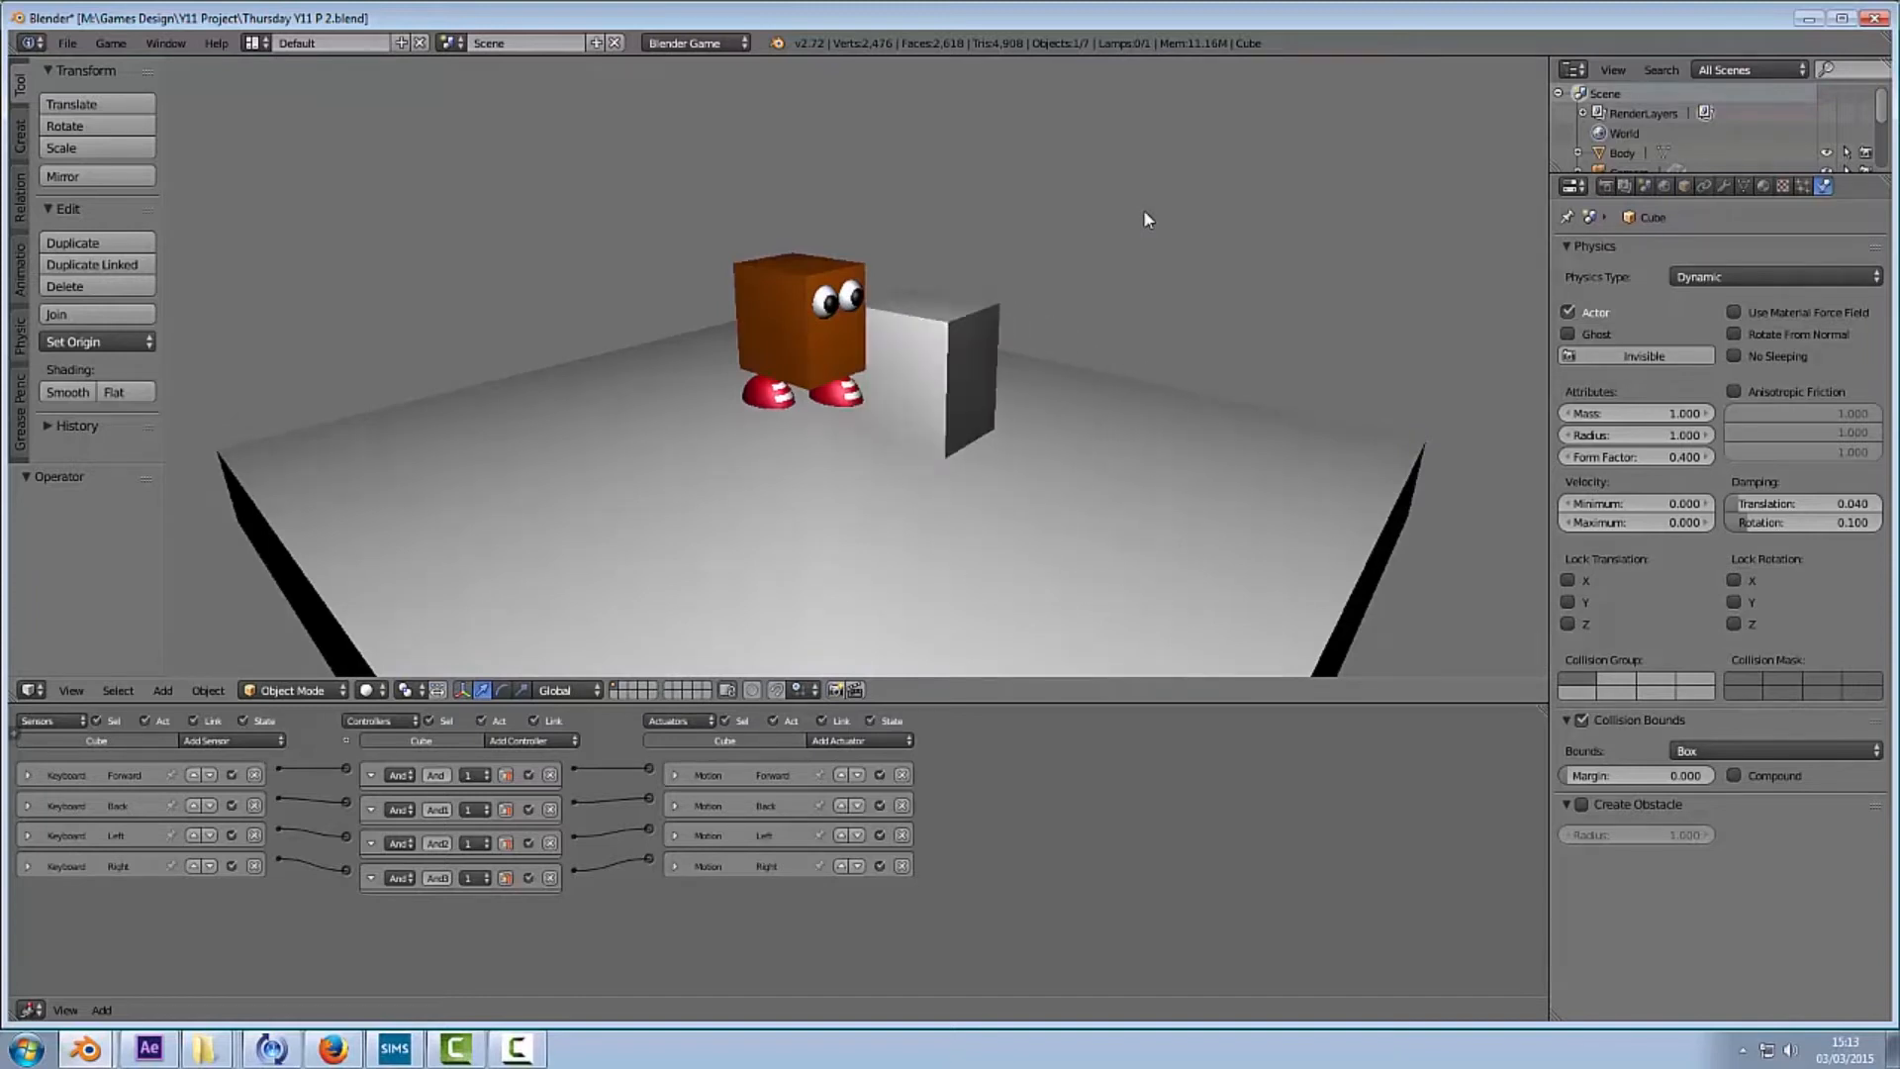
pyautogui.press('Up')
pyautogui.press('Left')
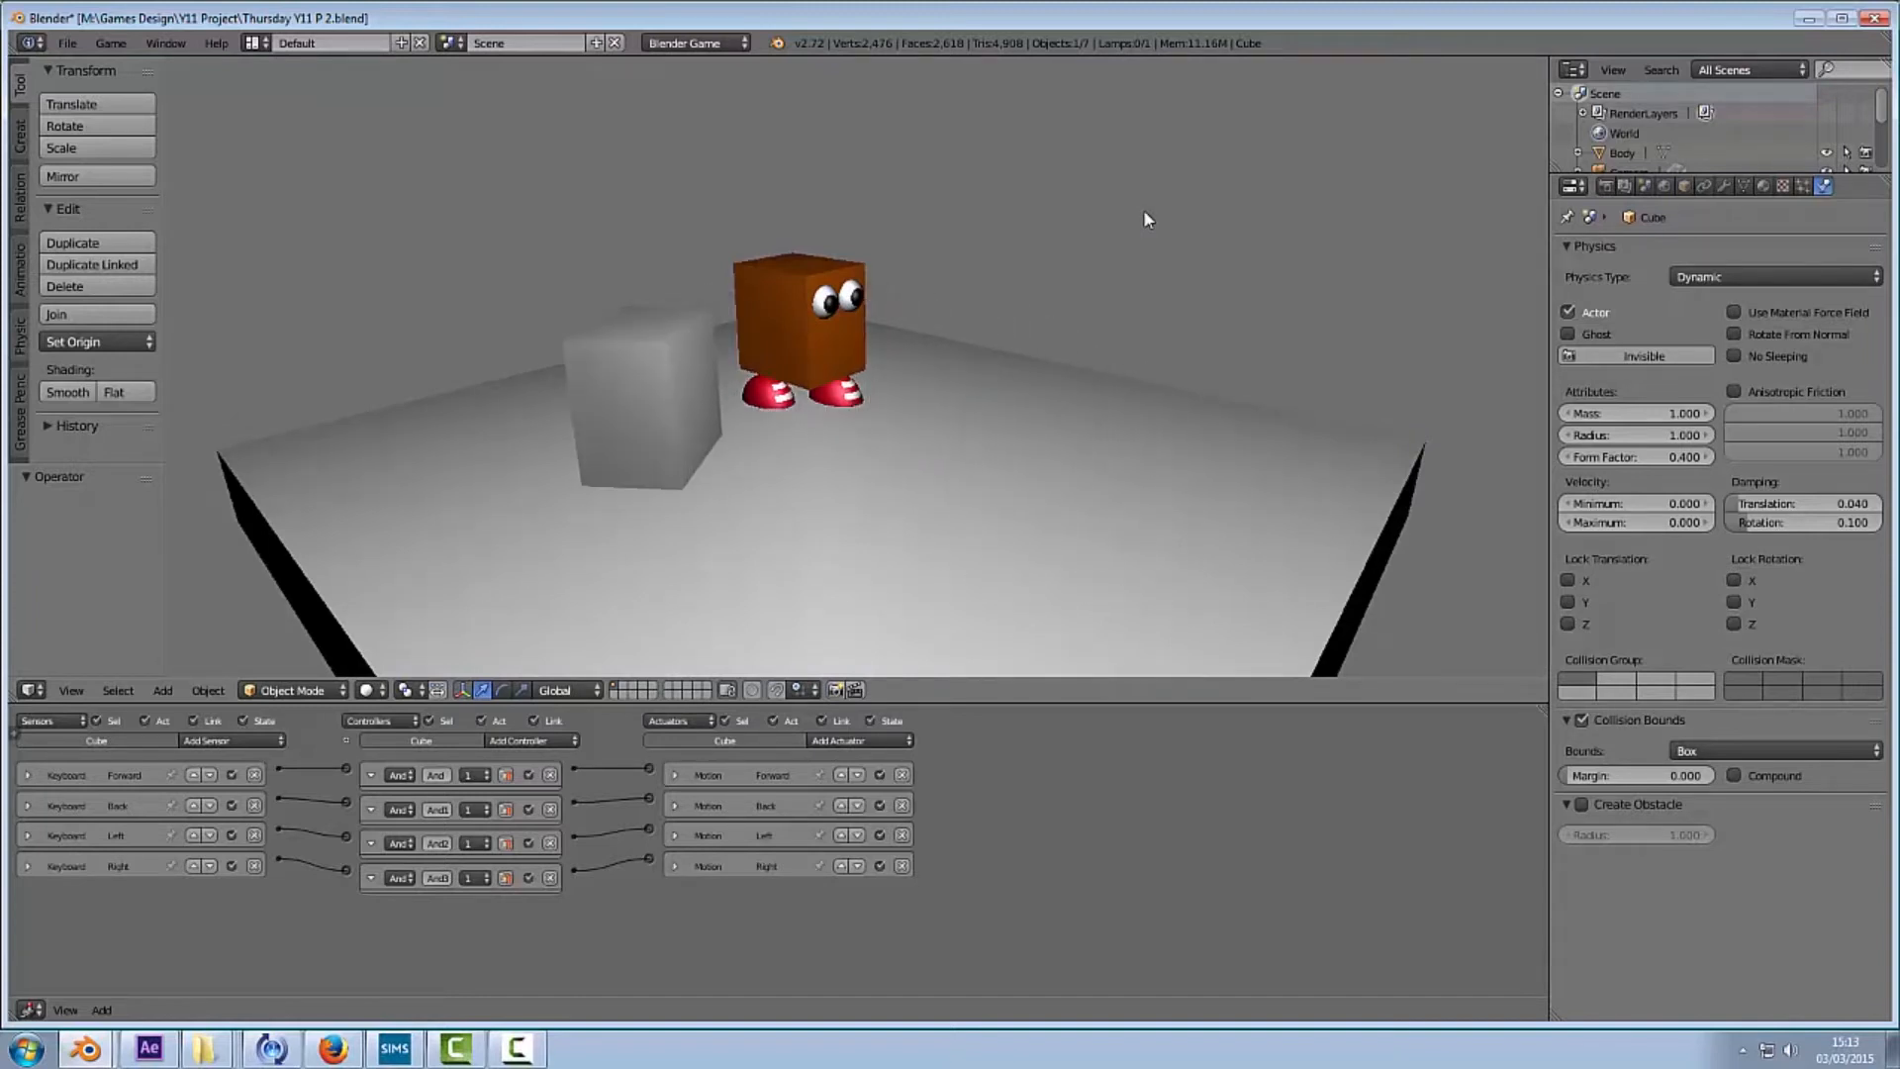
pyautogui.press('Up')
pyautogui.press('Left')
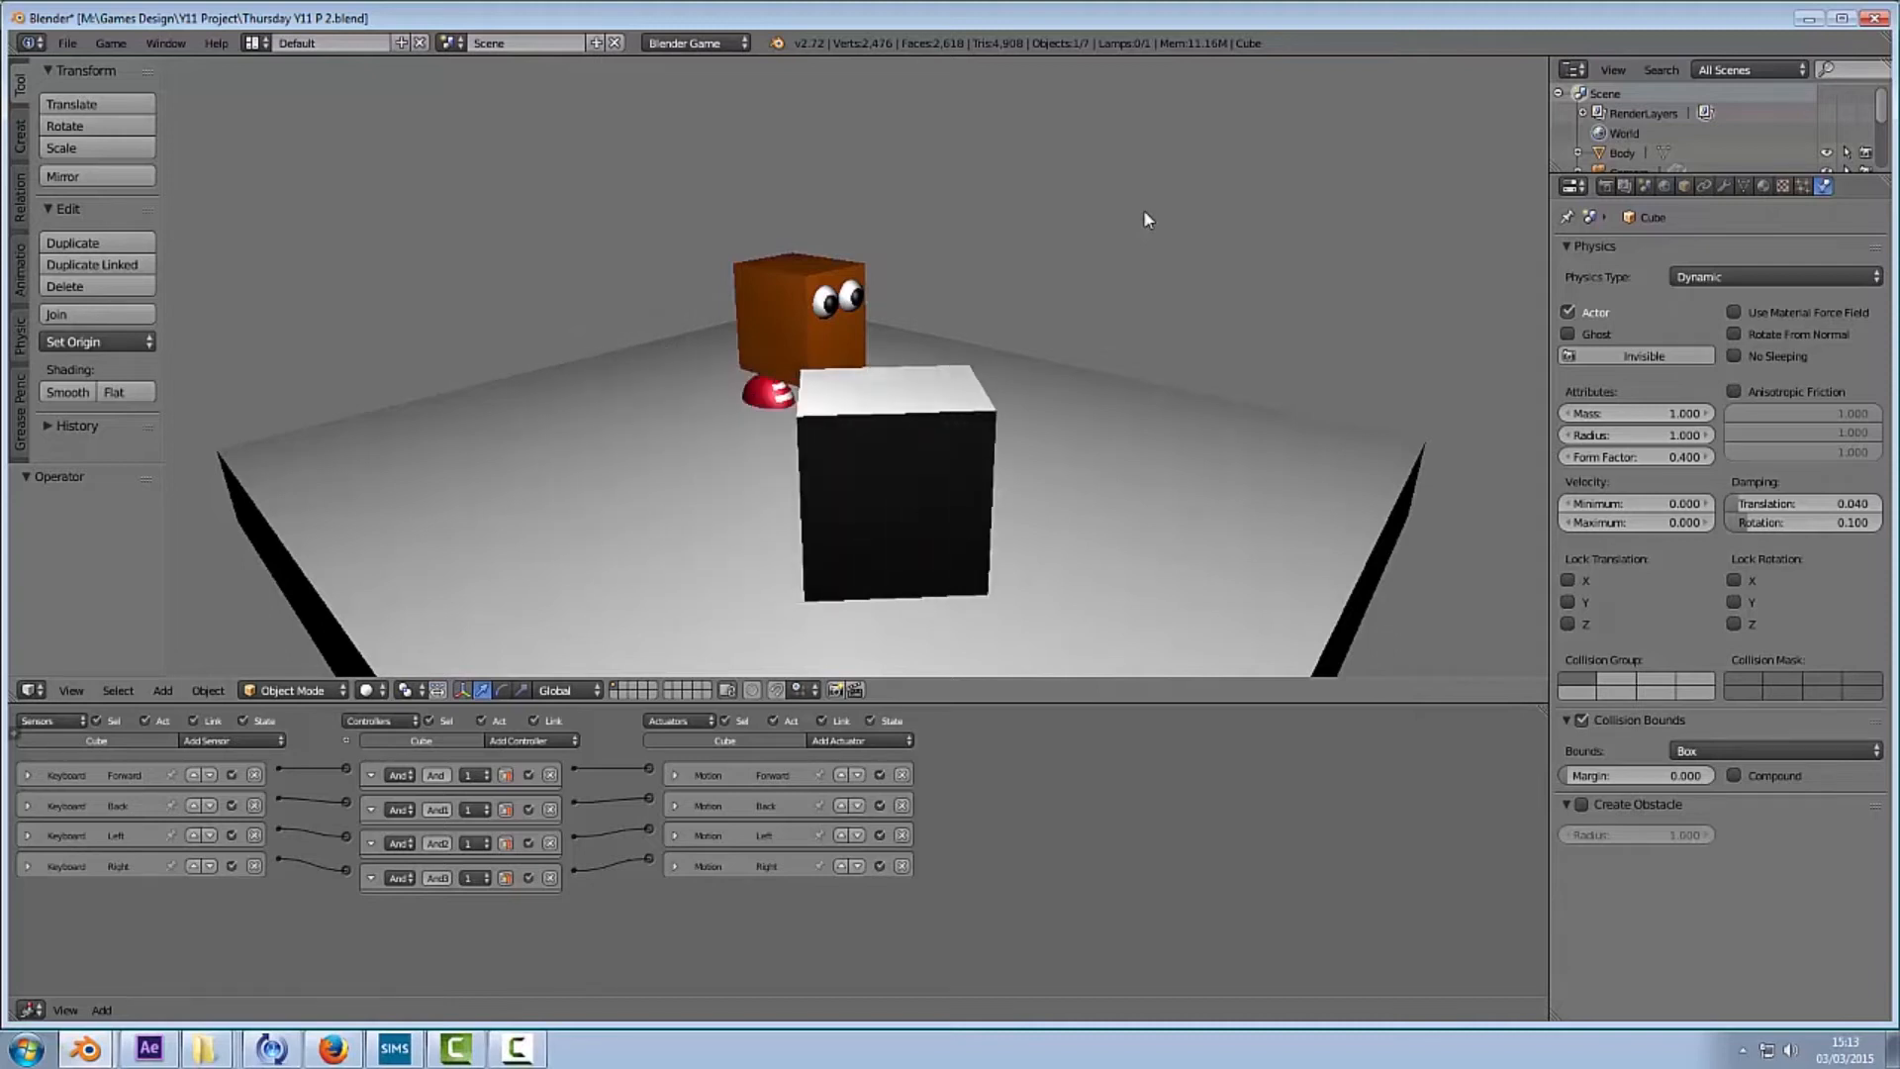
pyautogui.press('Left')
pyautogui.press('Up')
pyautogui.press('Left')
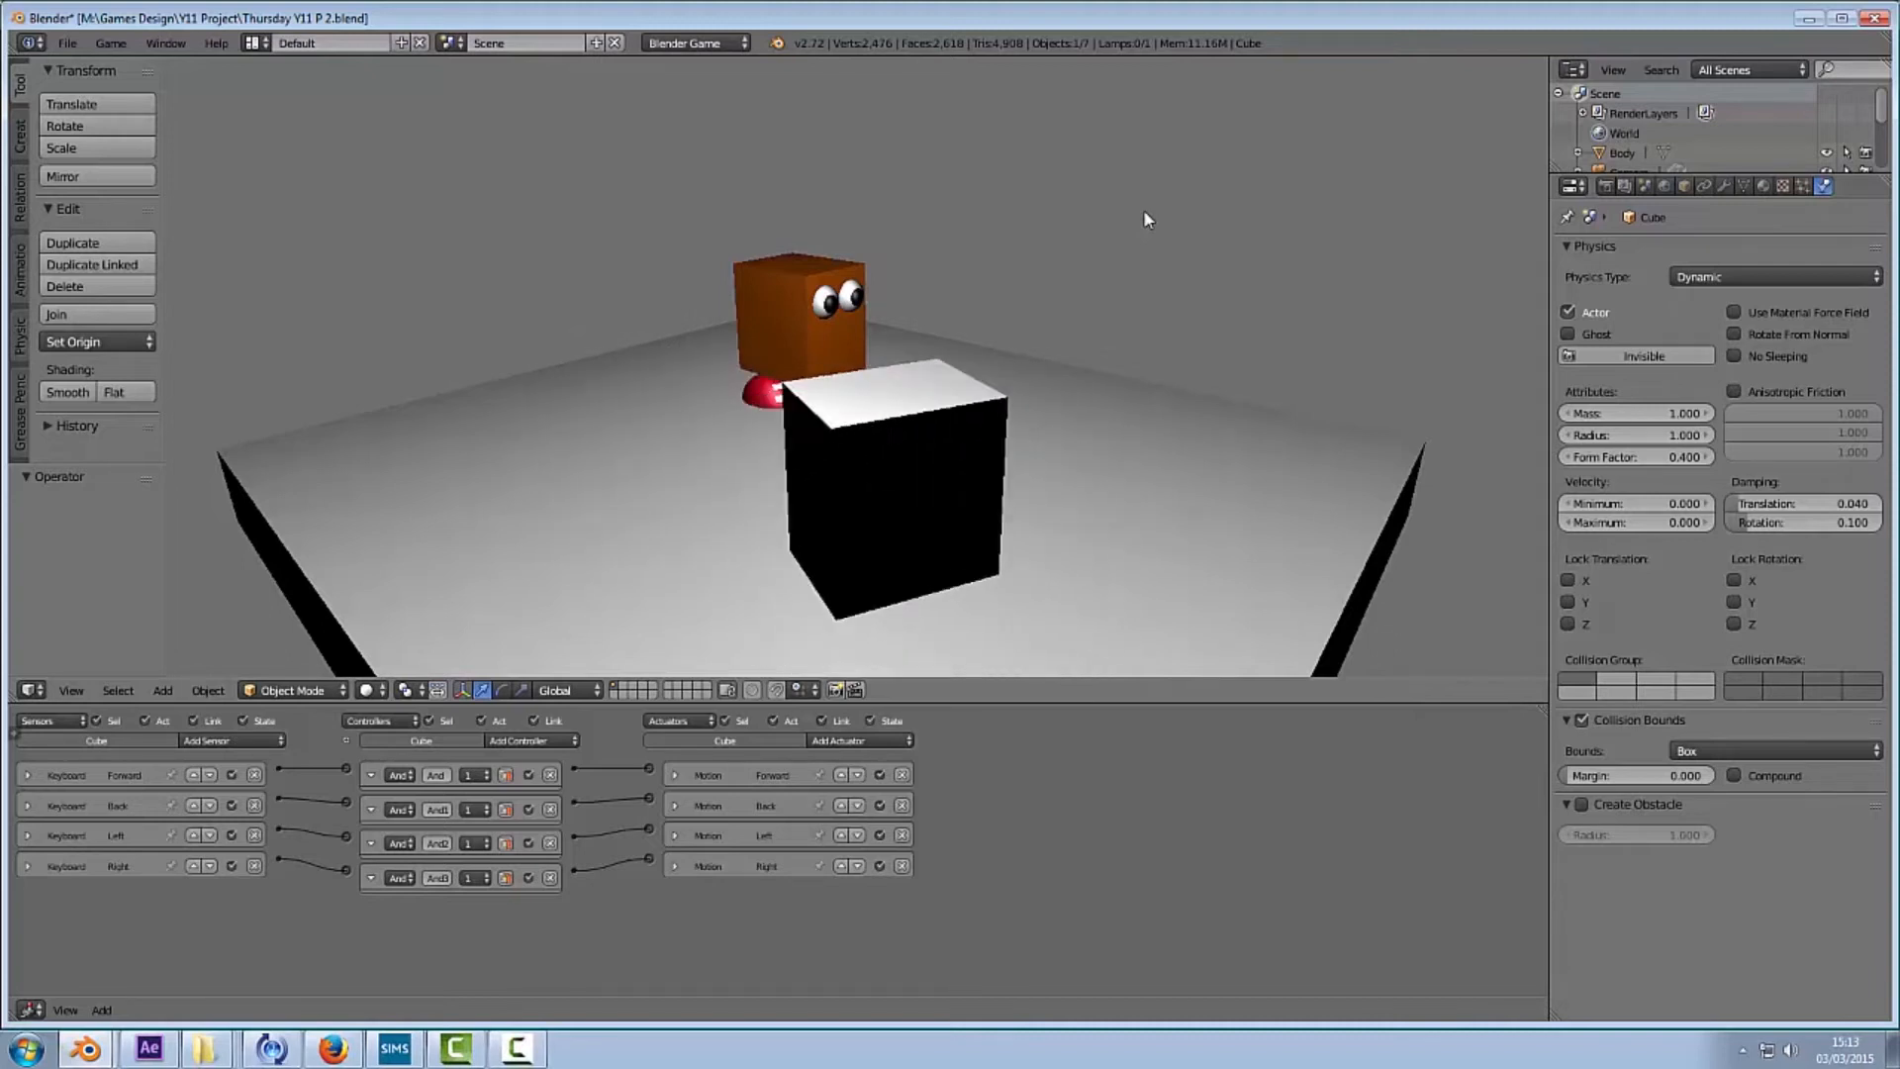
pyautogui.press('Up')
pyautogui.press('Left')
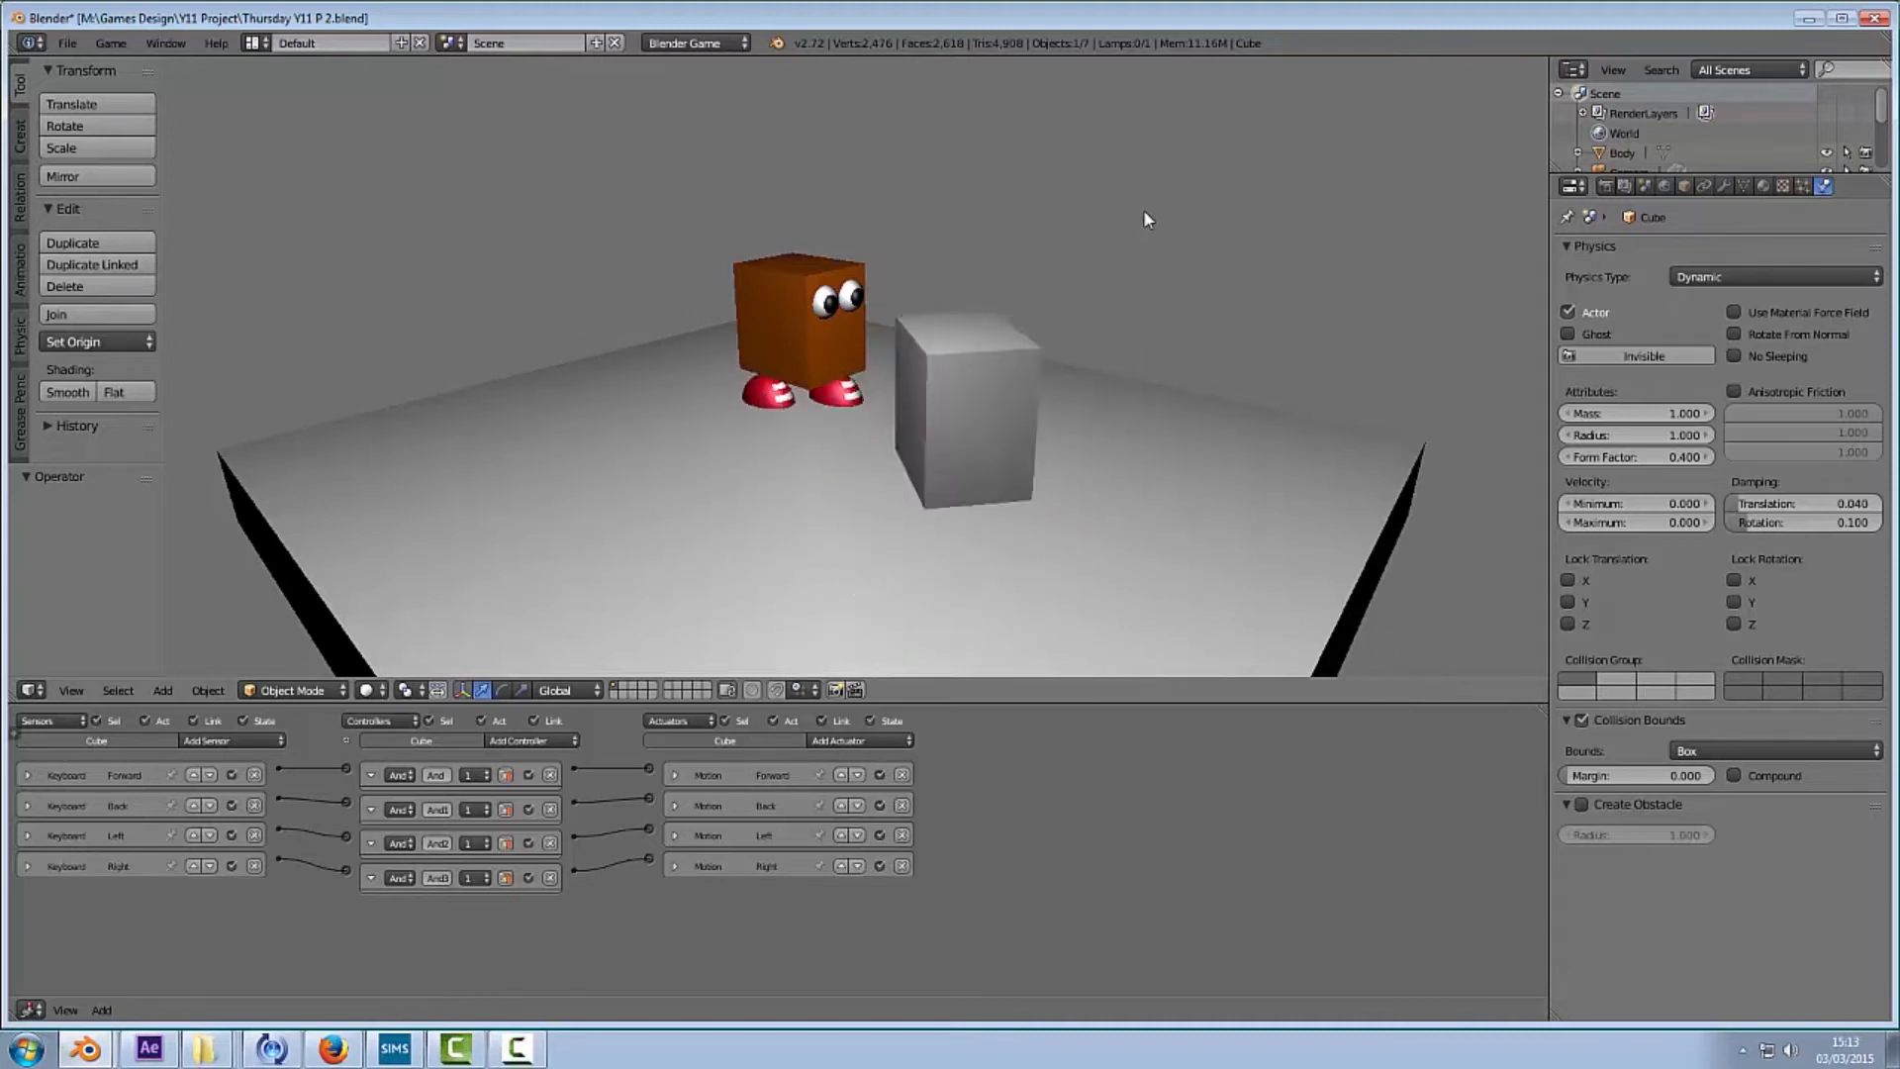
pyautogui.press('Up')
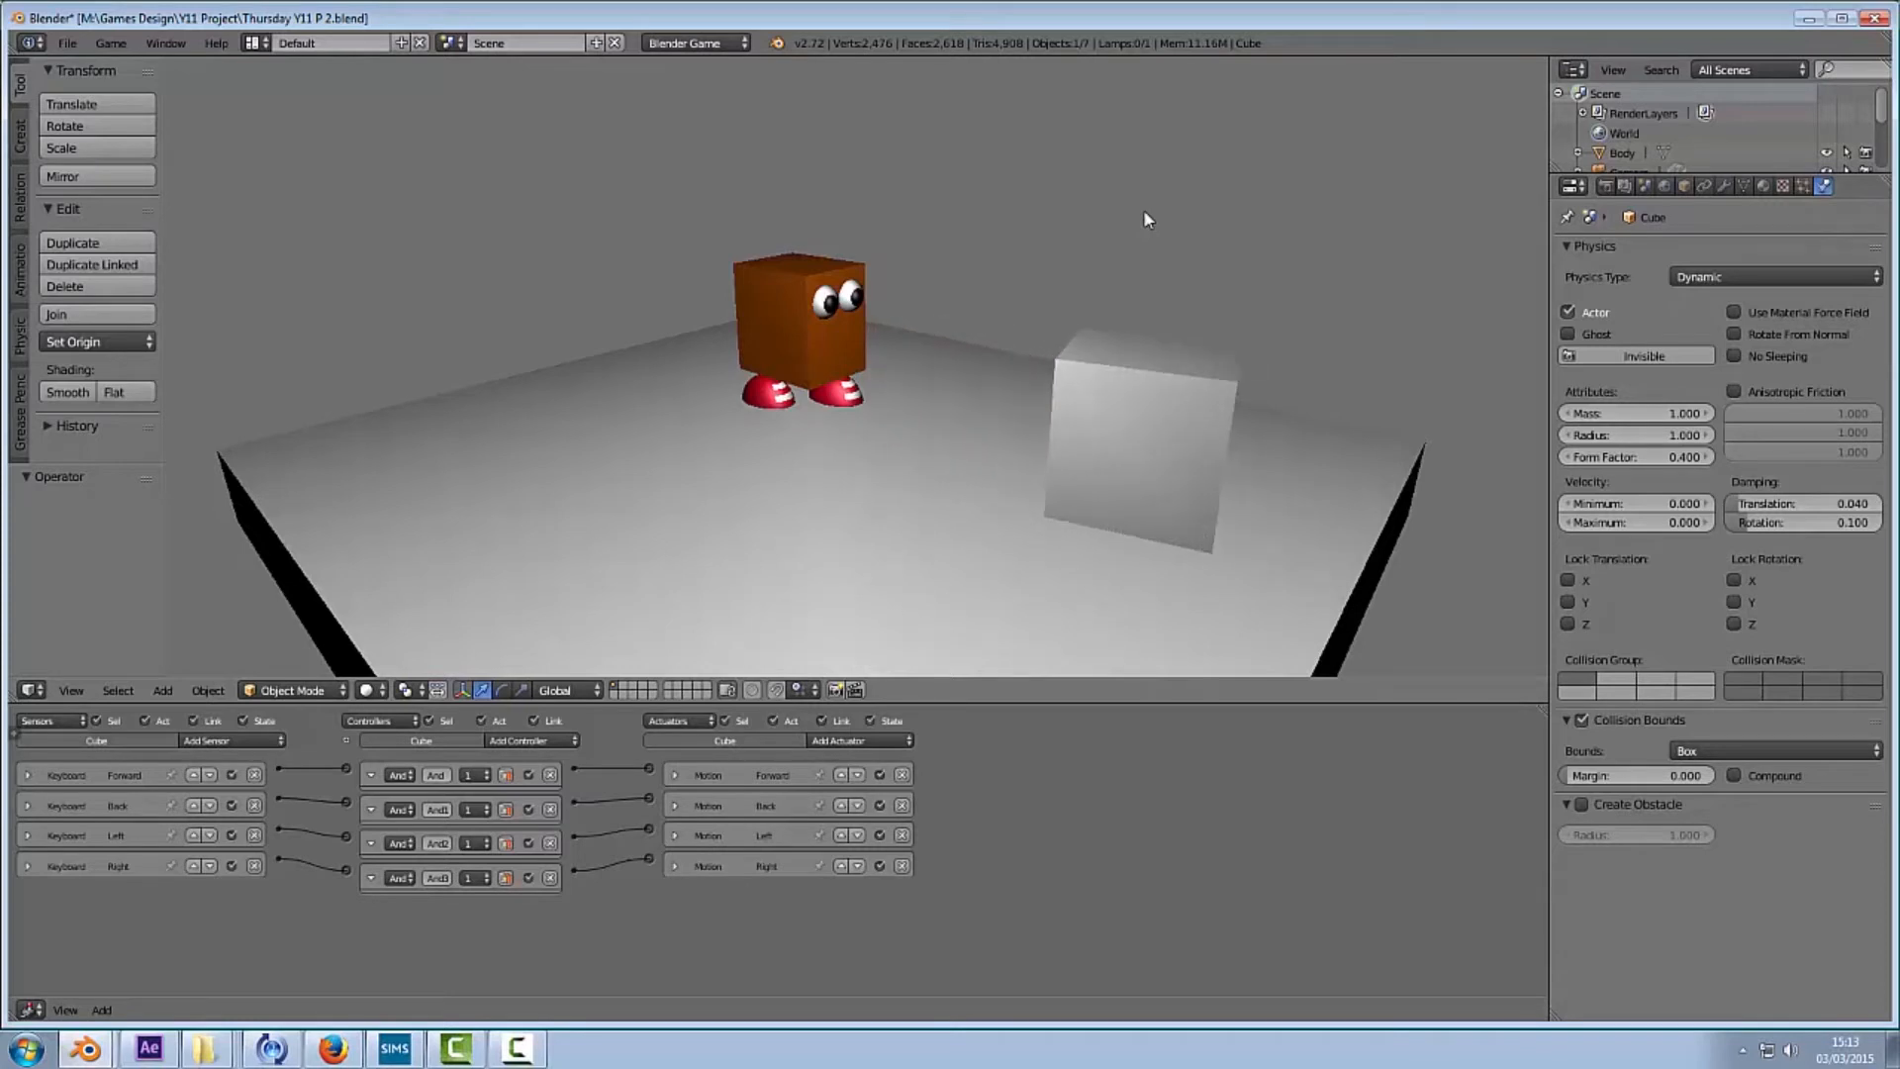
pyautogui.press('Down')
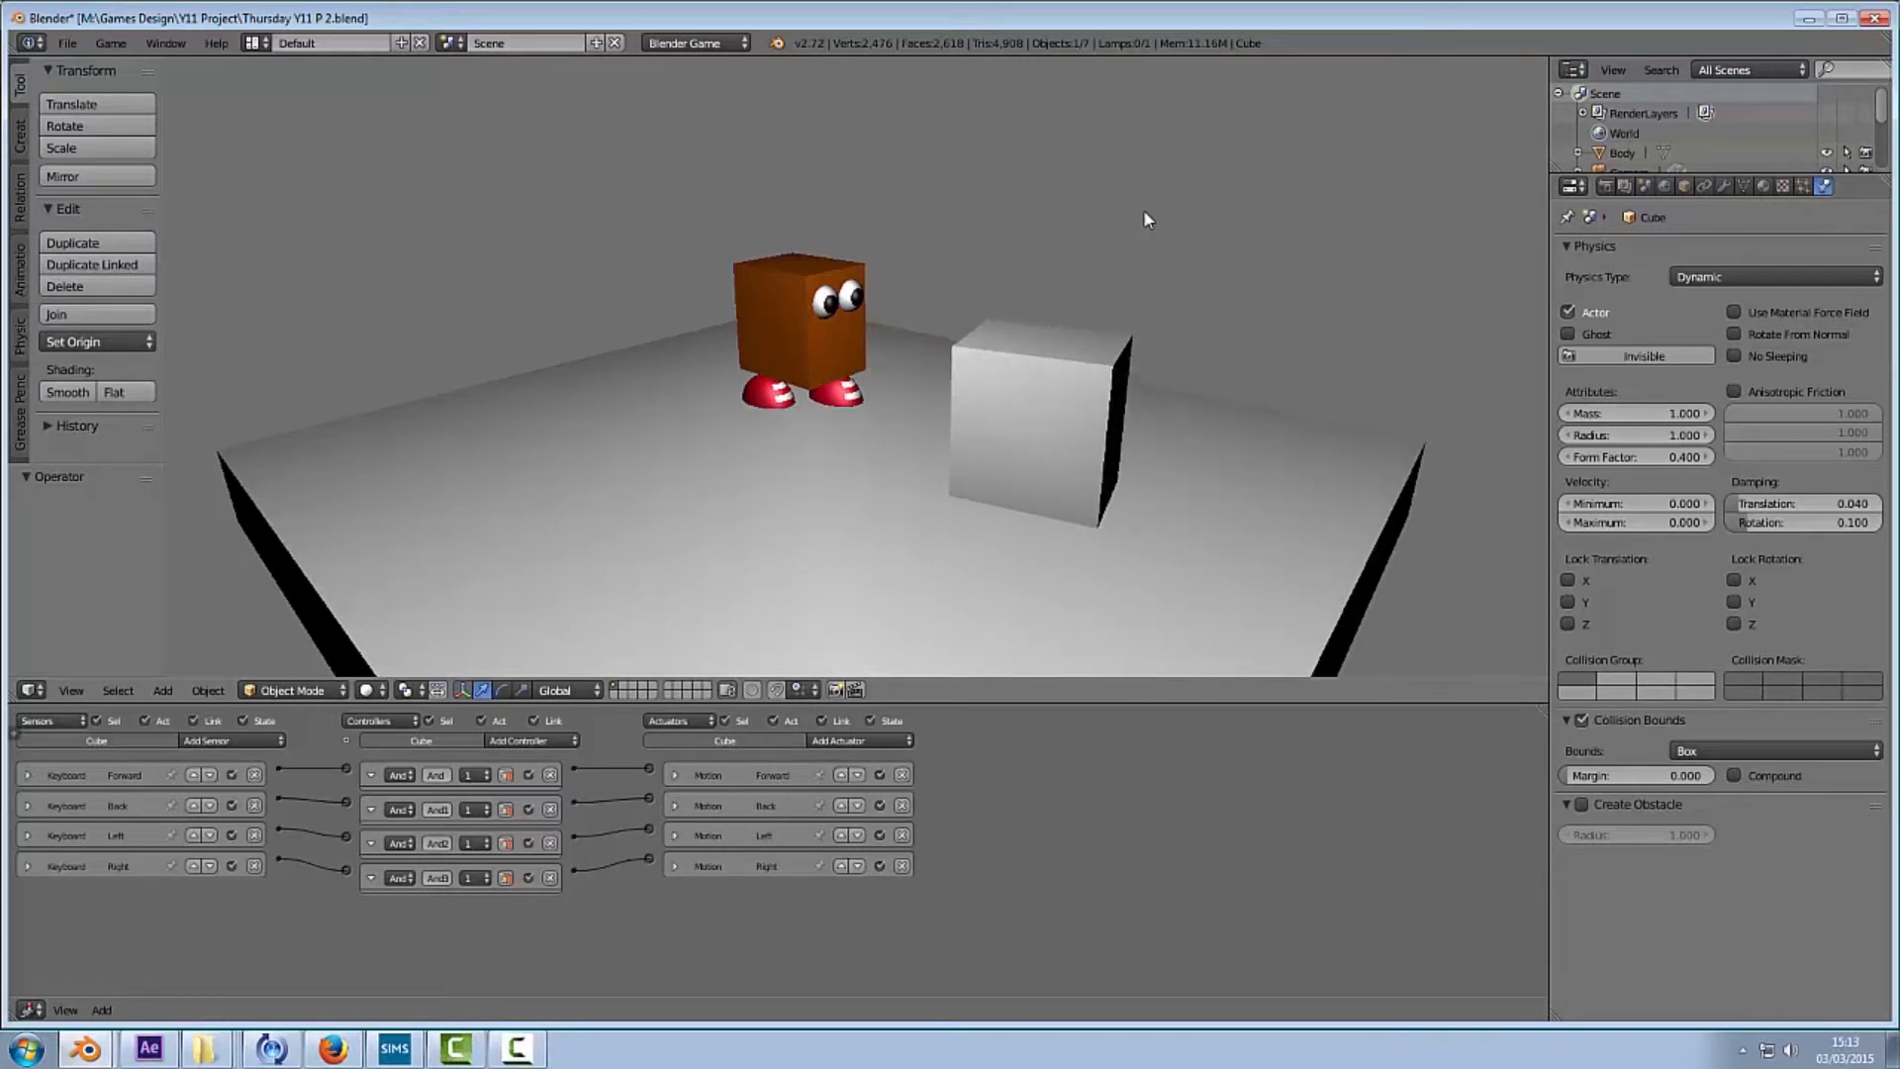
pyautogui.press('Right')
pyautogui.press('Left')
pyautogui.press('Escape')
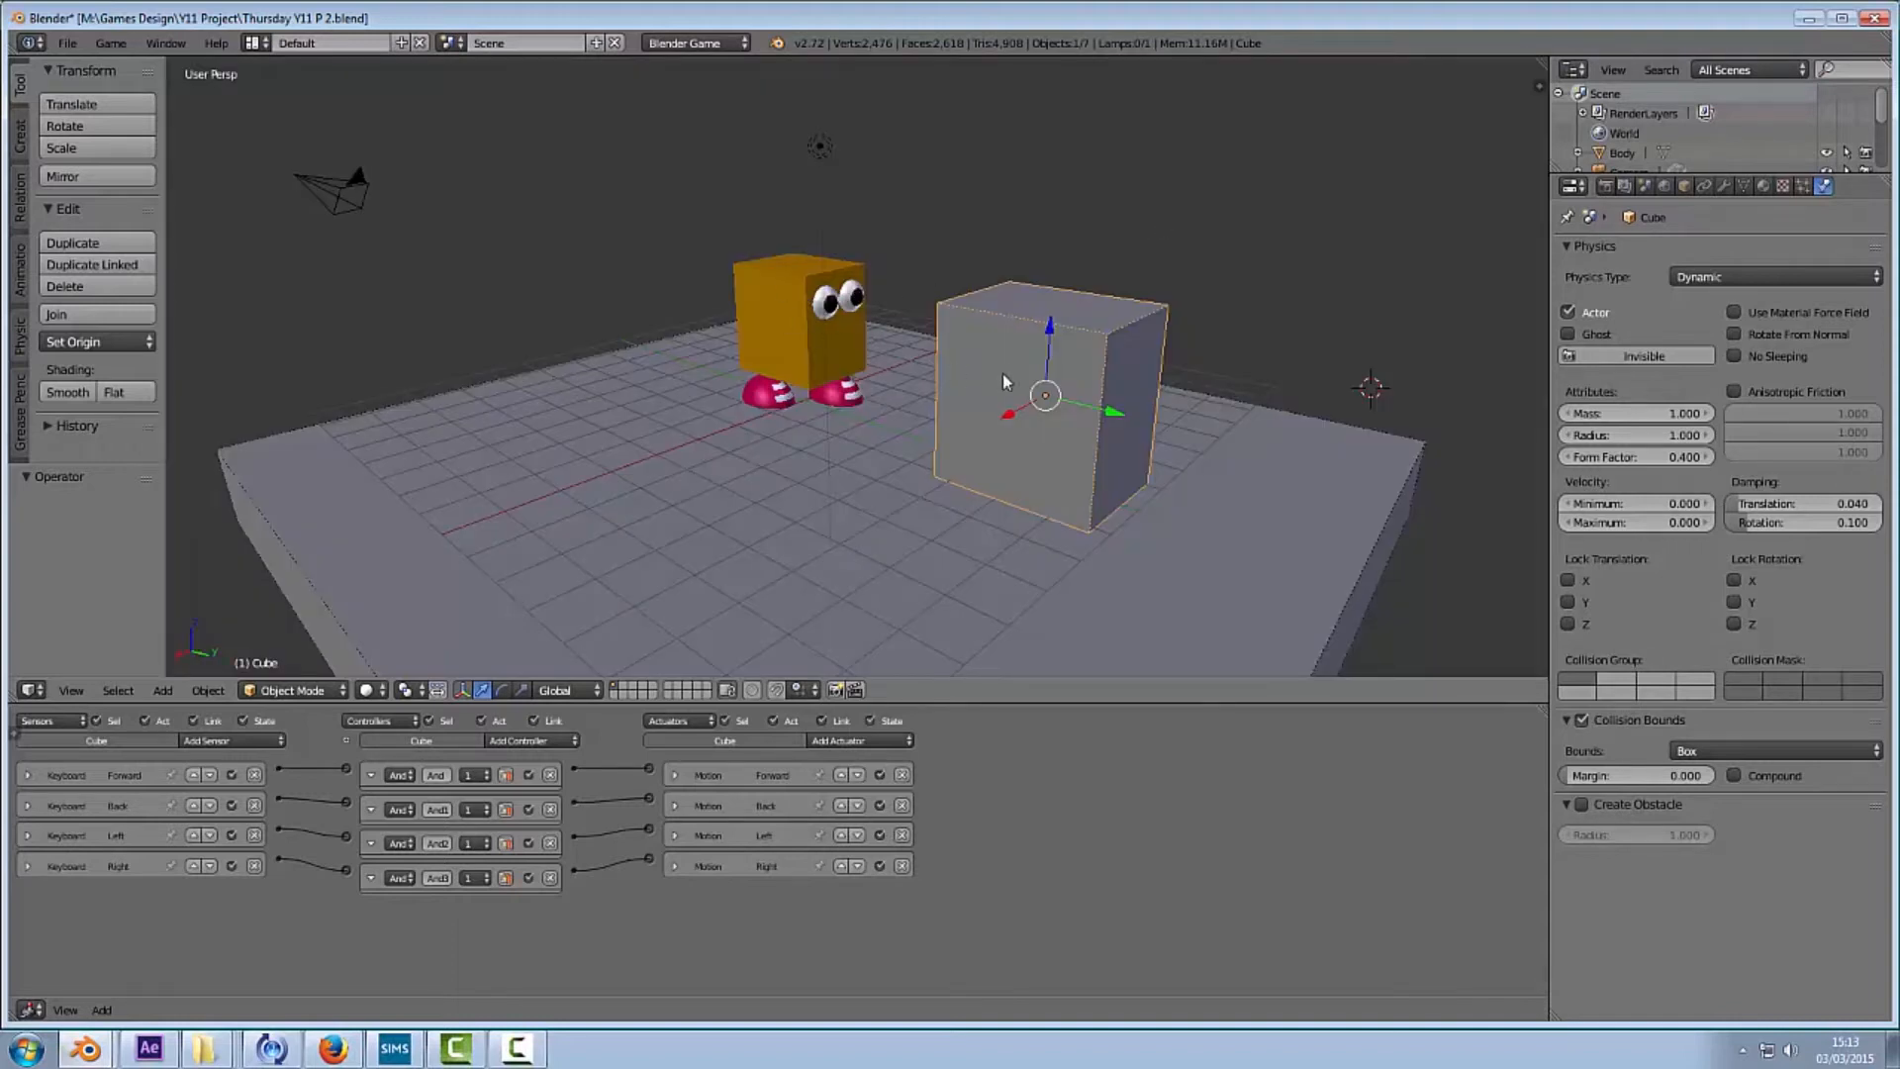
# Step: Parent the left shoe to the character's body using the Object option
pyautogui.scroll(3, 935, 354)
pyautogui.moveTo(942, 337); pyautogui.dragTo(960, 307, button='middle')
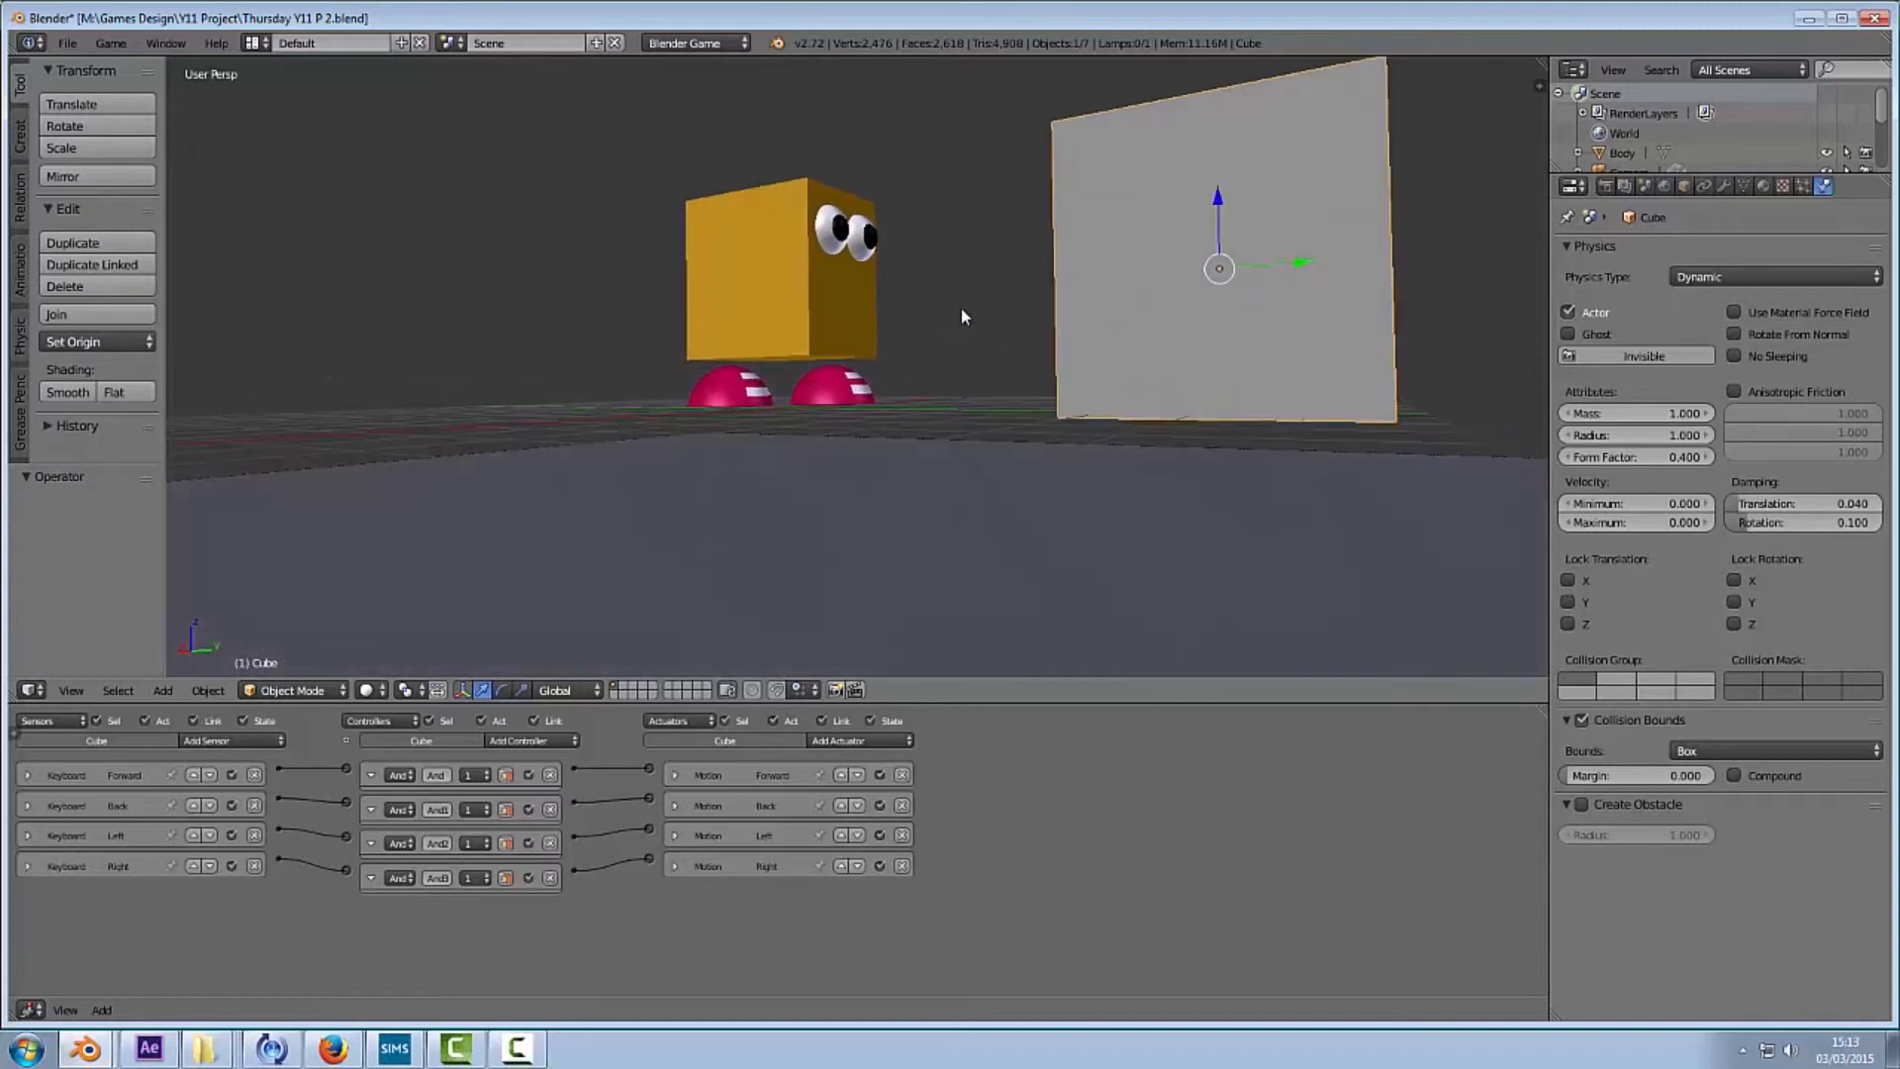
pyautogui.rightClick(831, 394)
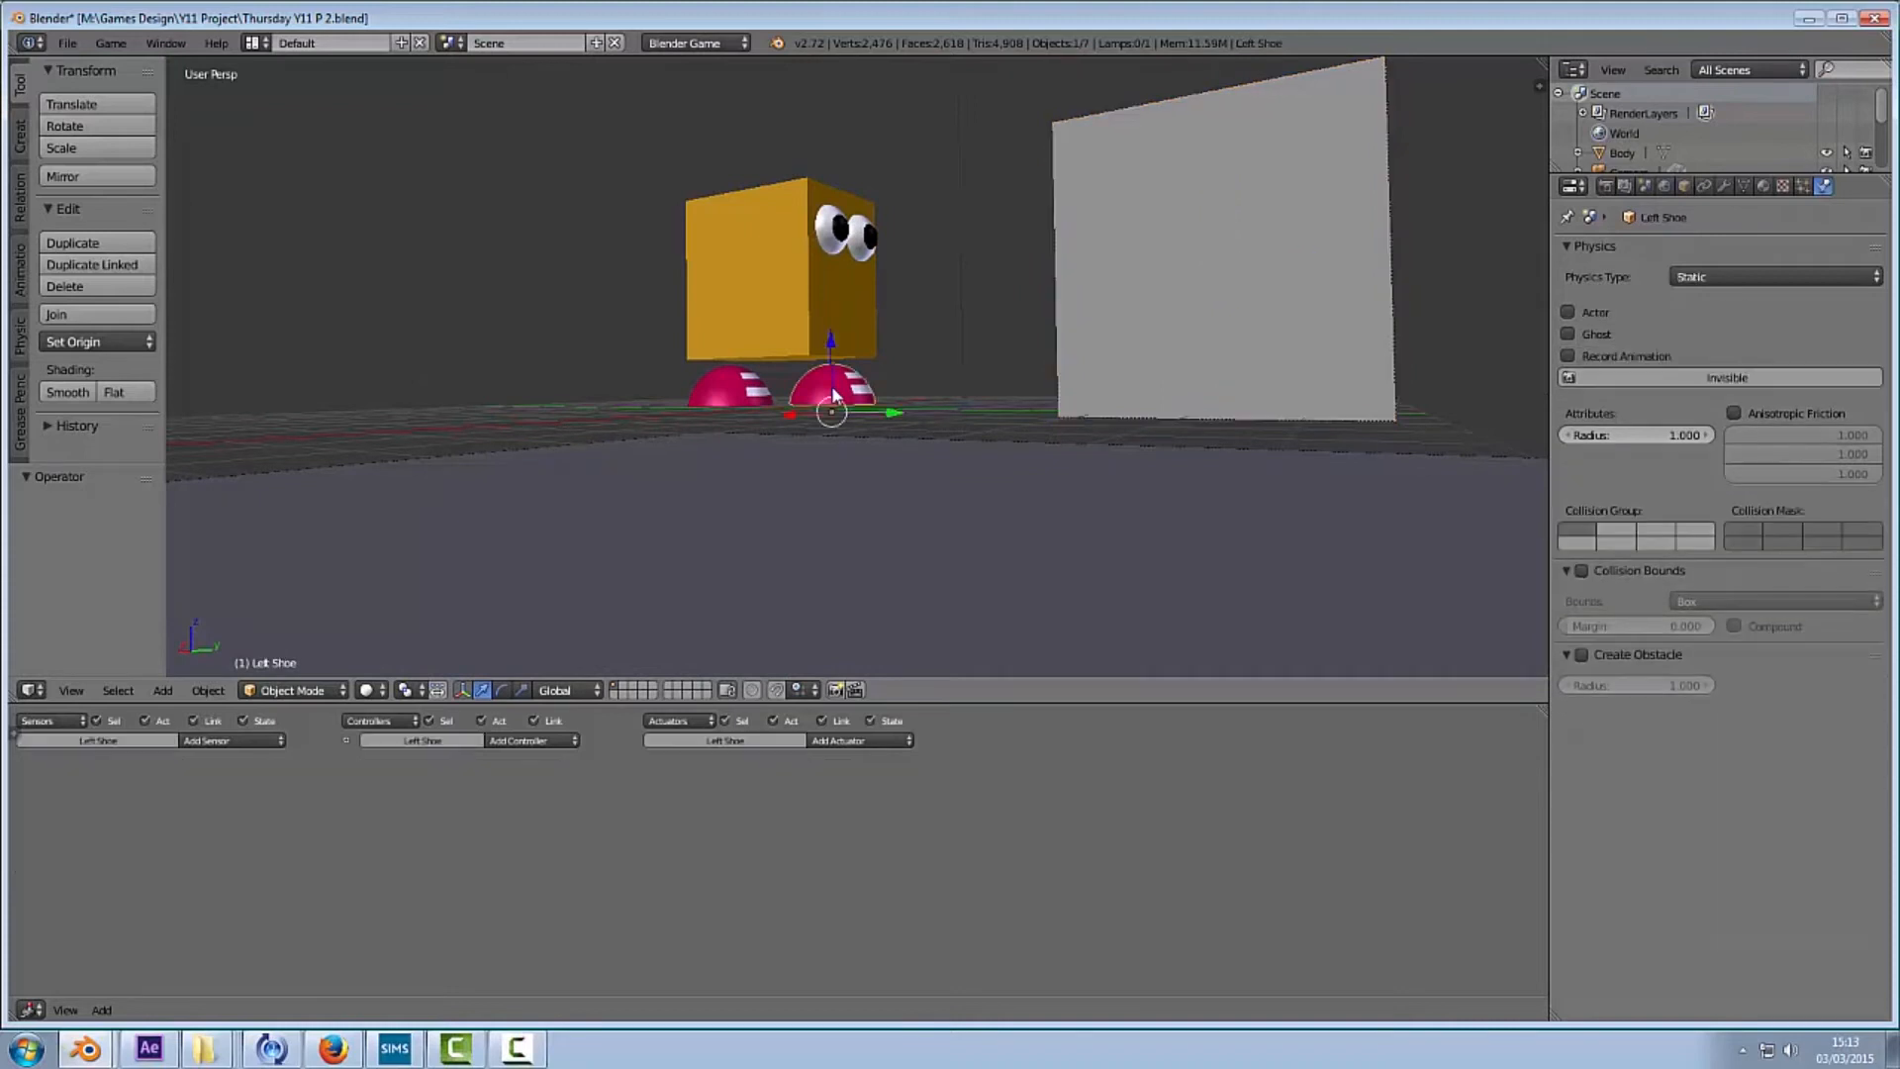
pyautogui.keyDown('shift'); pyautogui.rightClick(843, 294); pyautogui.keyUp('shift')
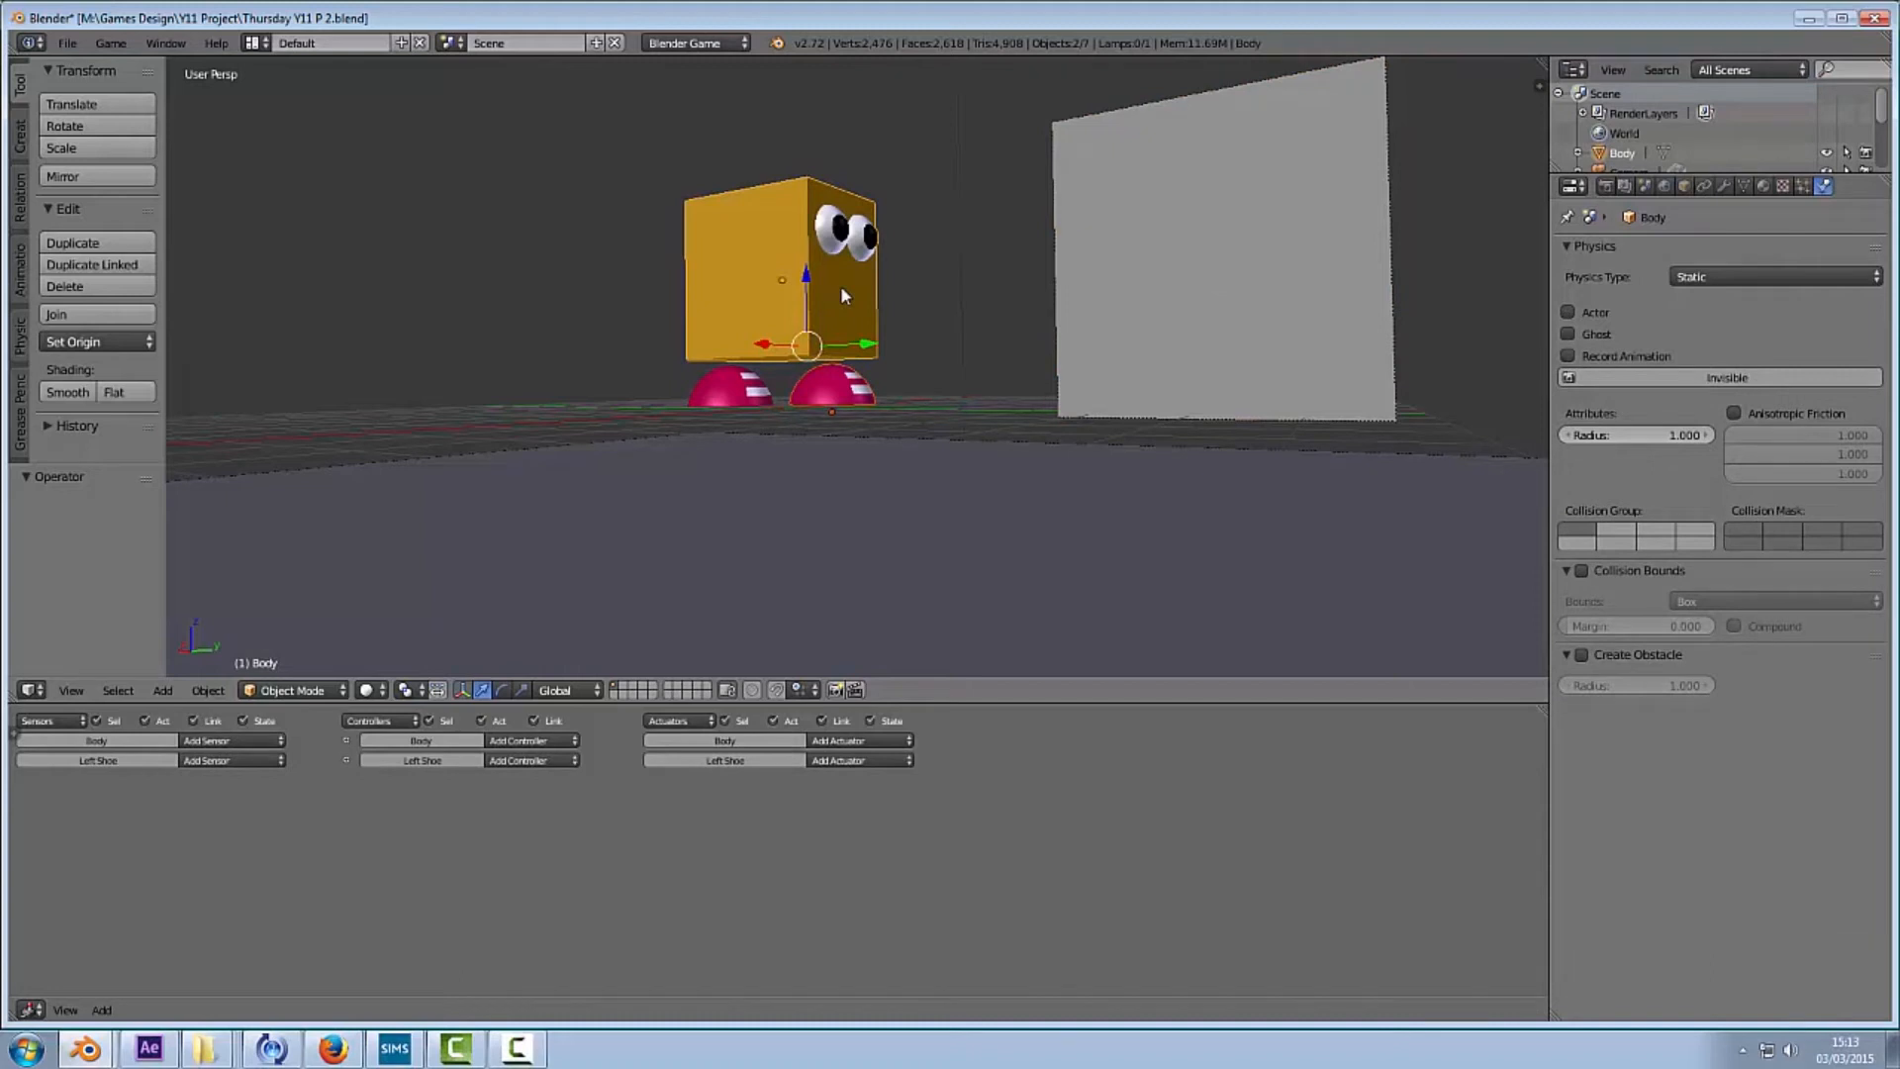
pyautogui.hotkey('ctrl', 'p')
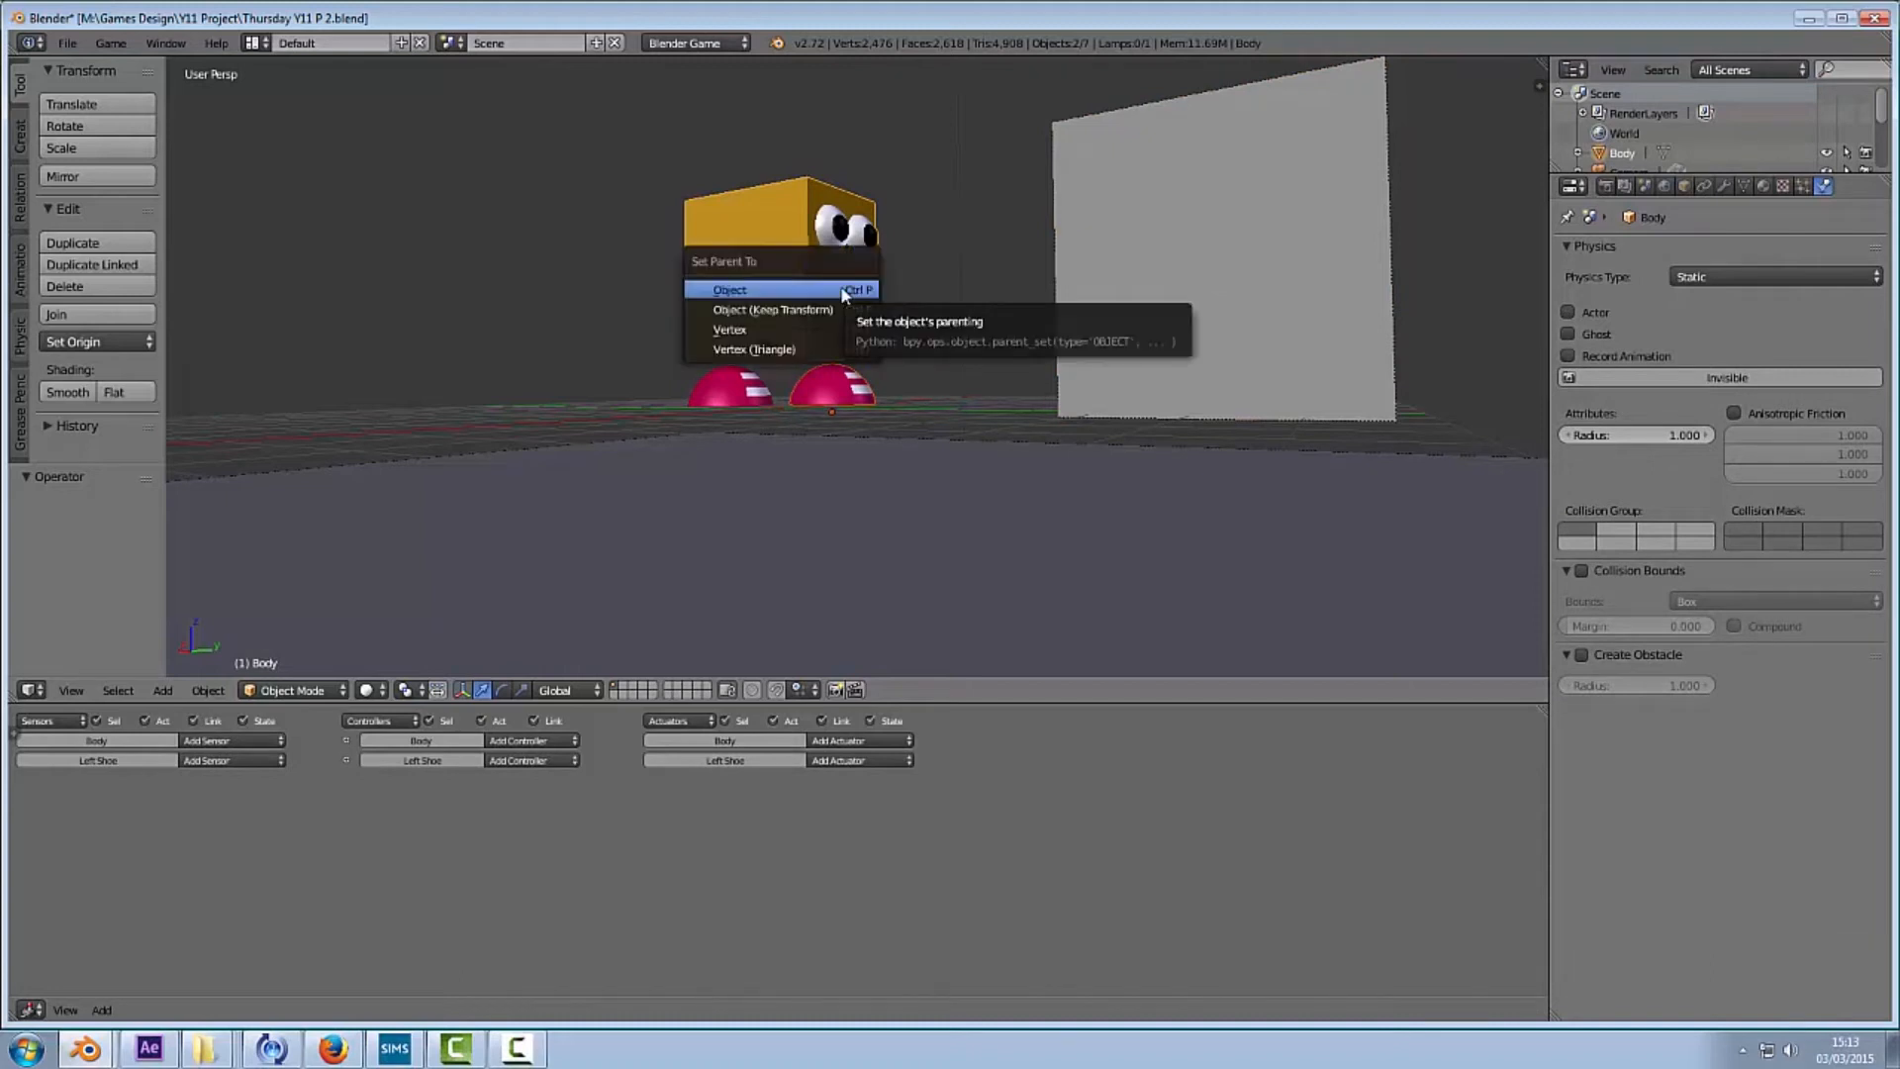
pyautogui.click(845, 291)
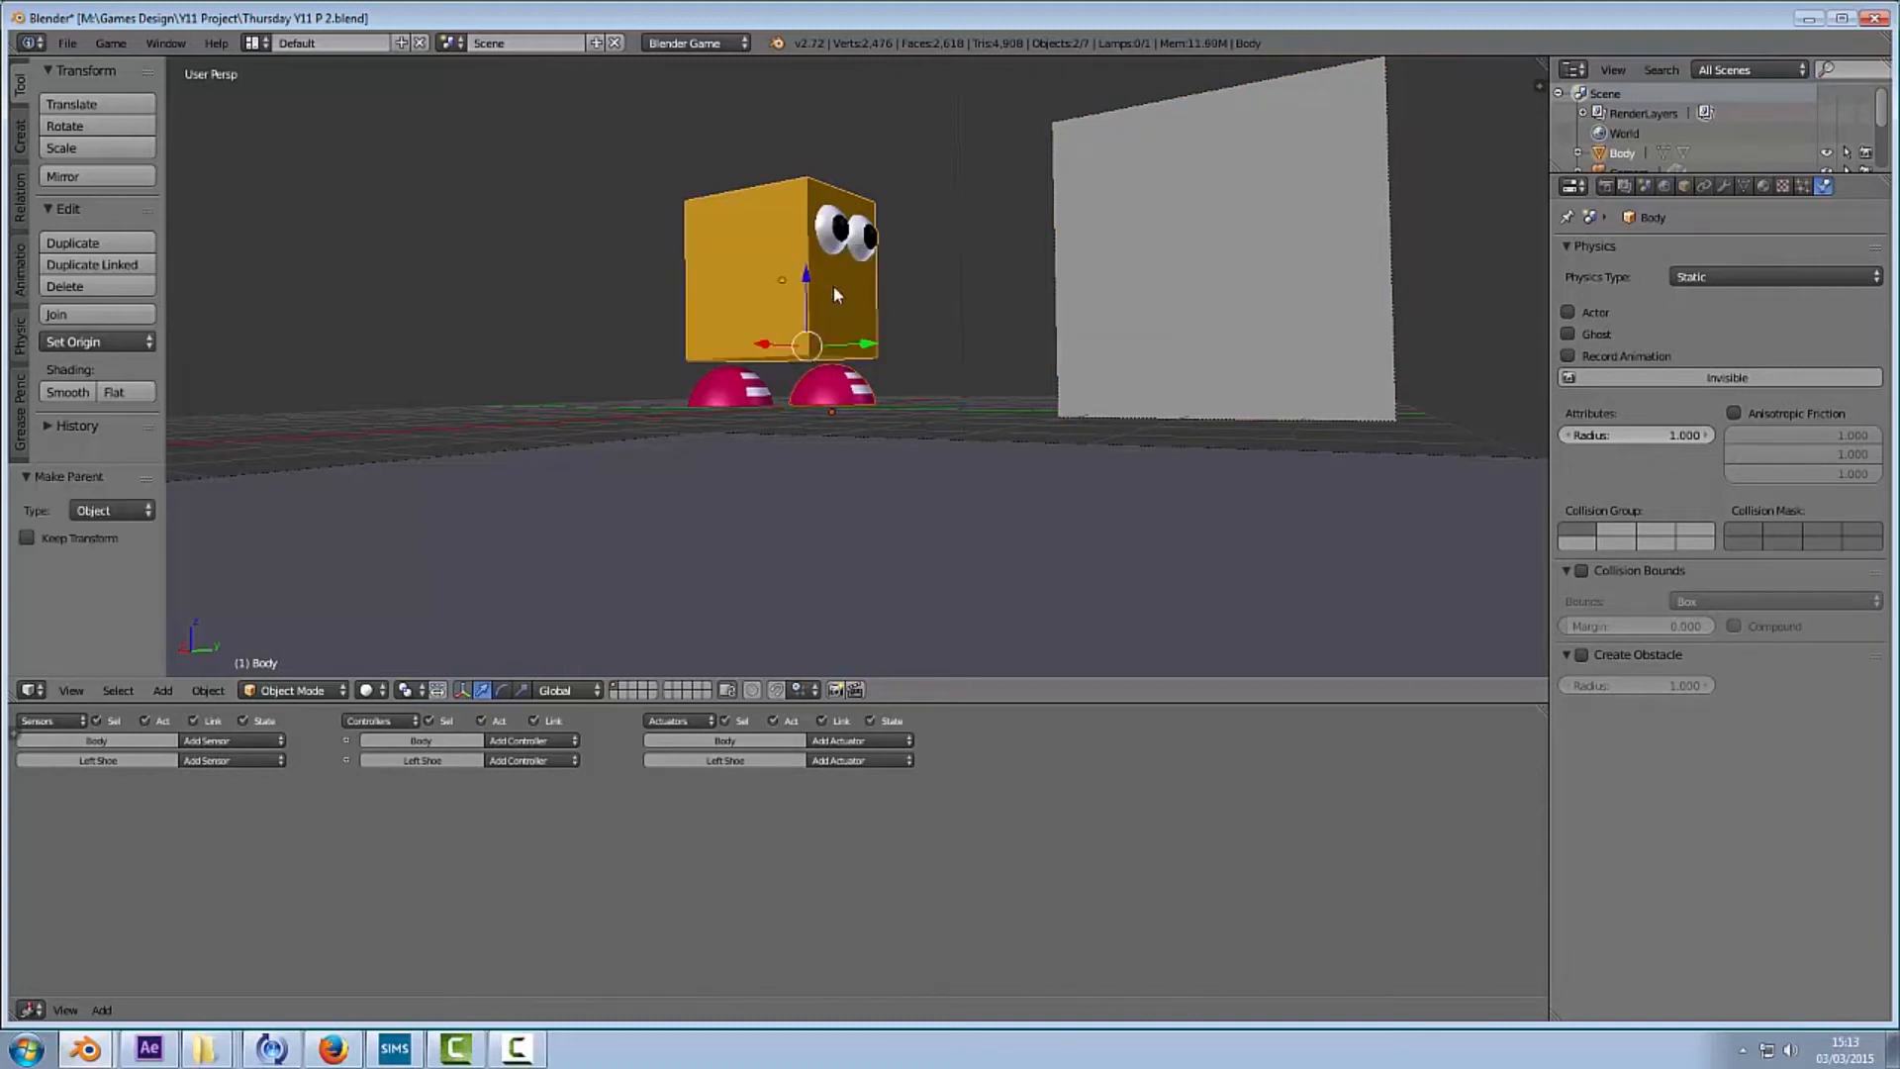
# Step: Parent the right shoe to the character's body using the Object option
pyautogui.rightClick(742, 398)
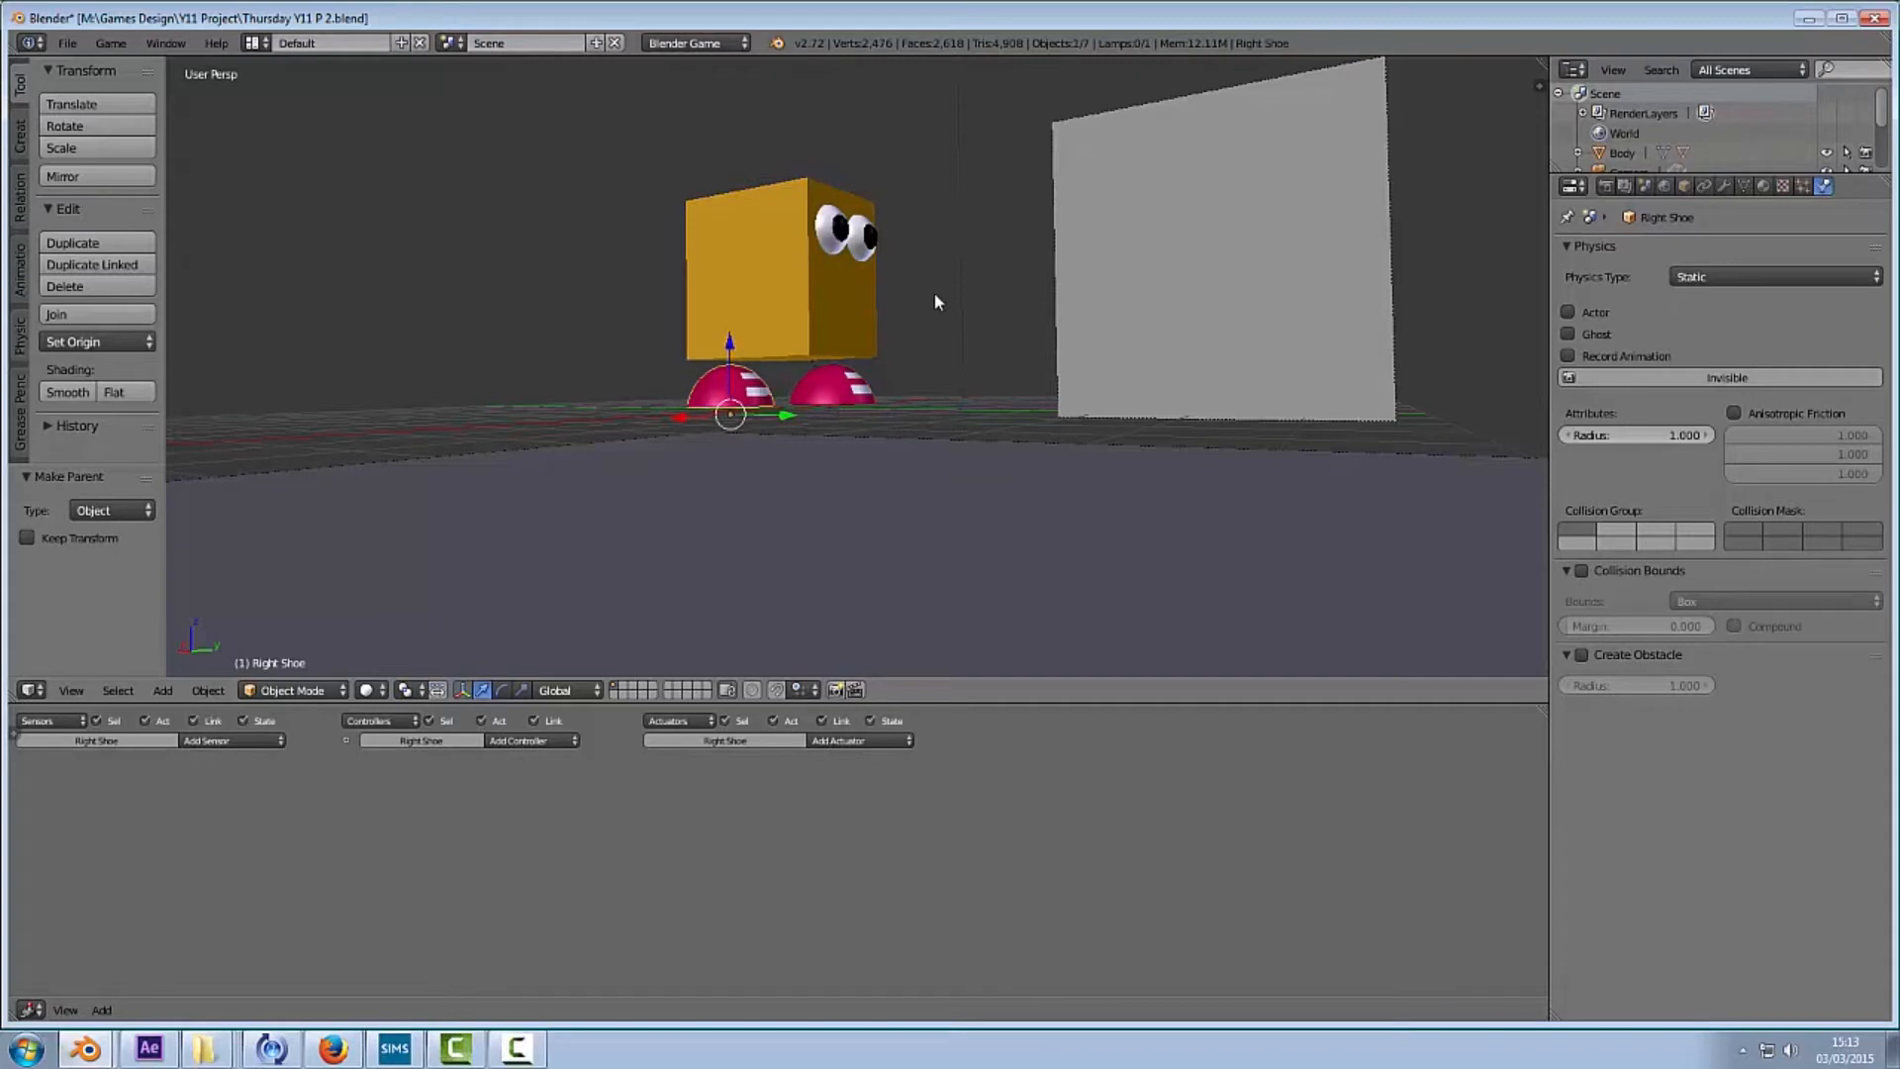
pyautogui.keyDown('shift'); pyautogui.rightClick(769, 292); pyautogui.keyUp('shift')
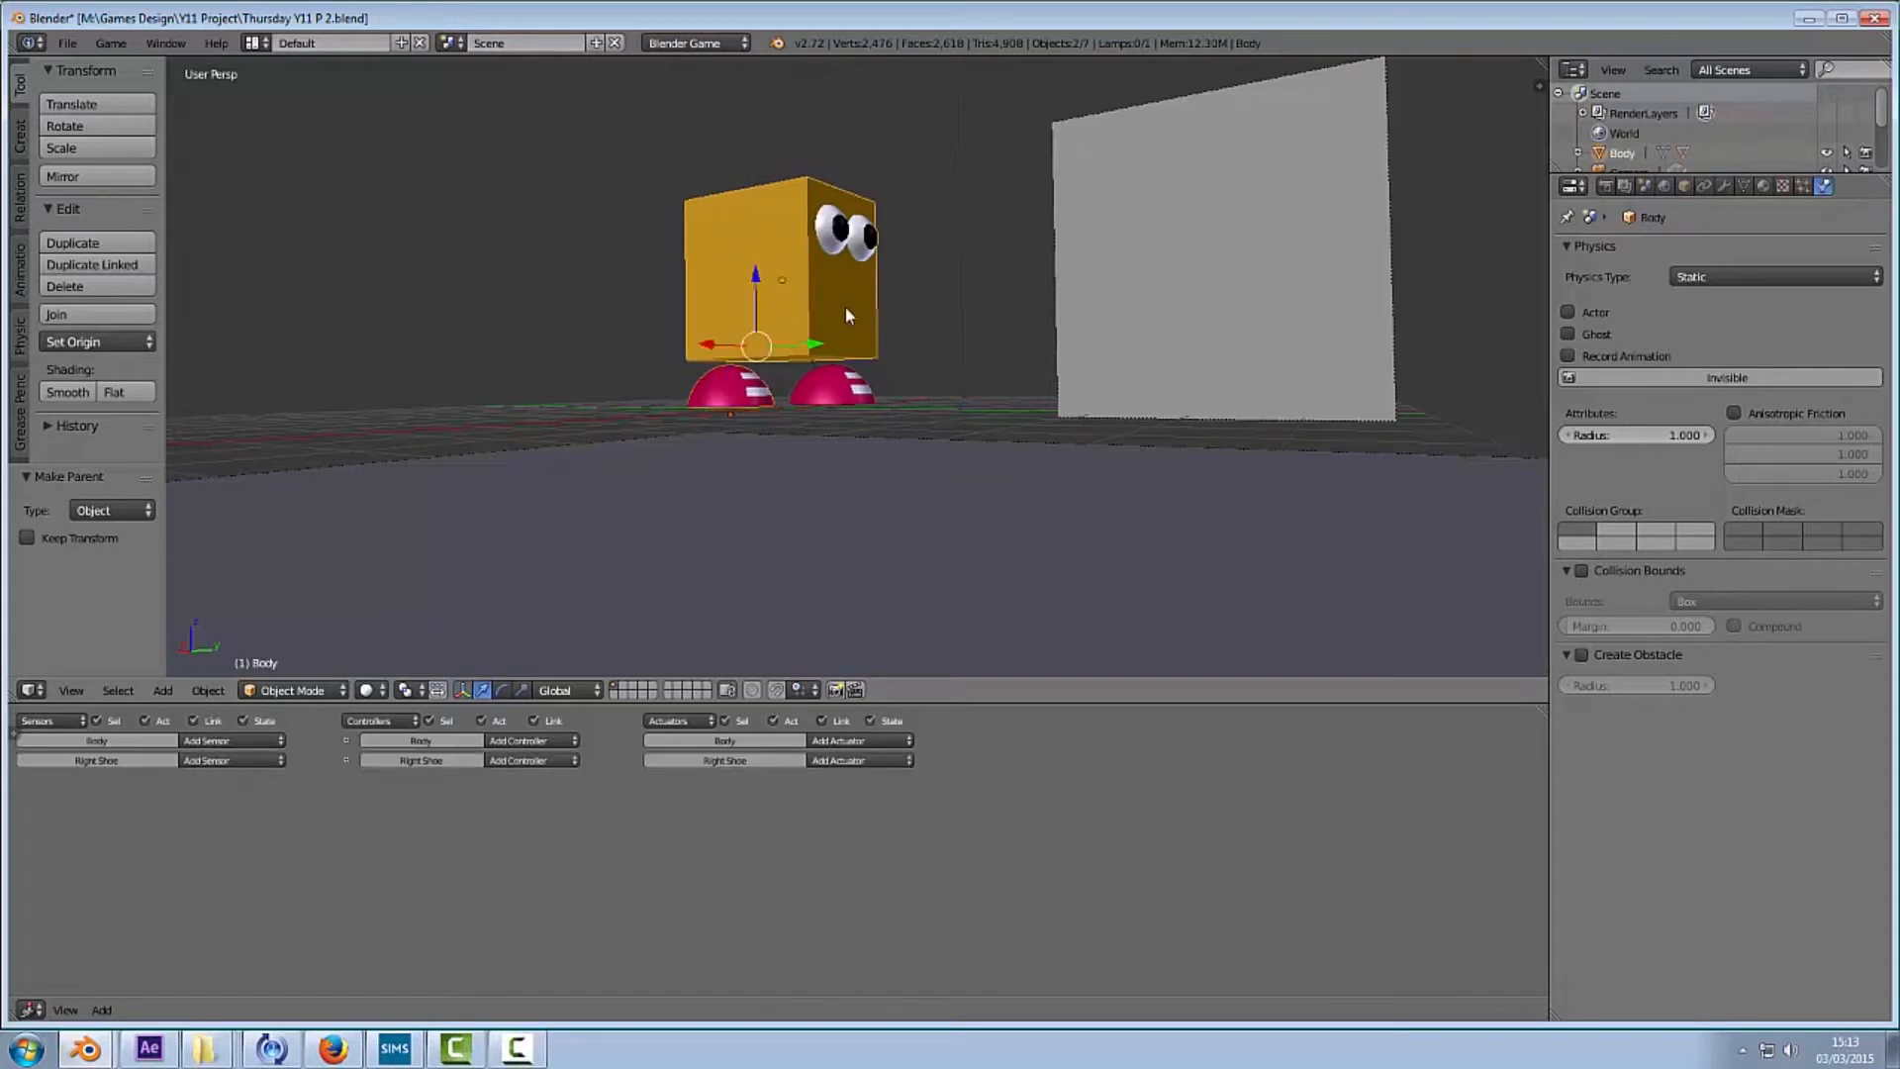
pyautogui.hotkey('ctrl', 'p')
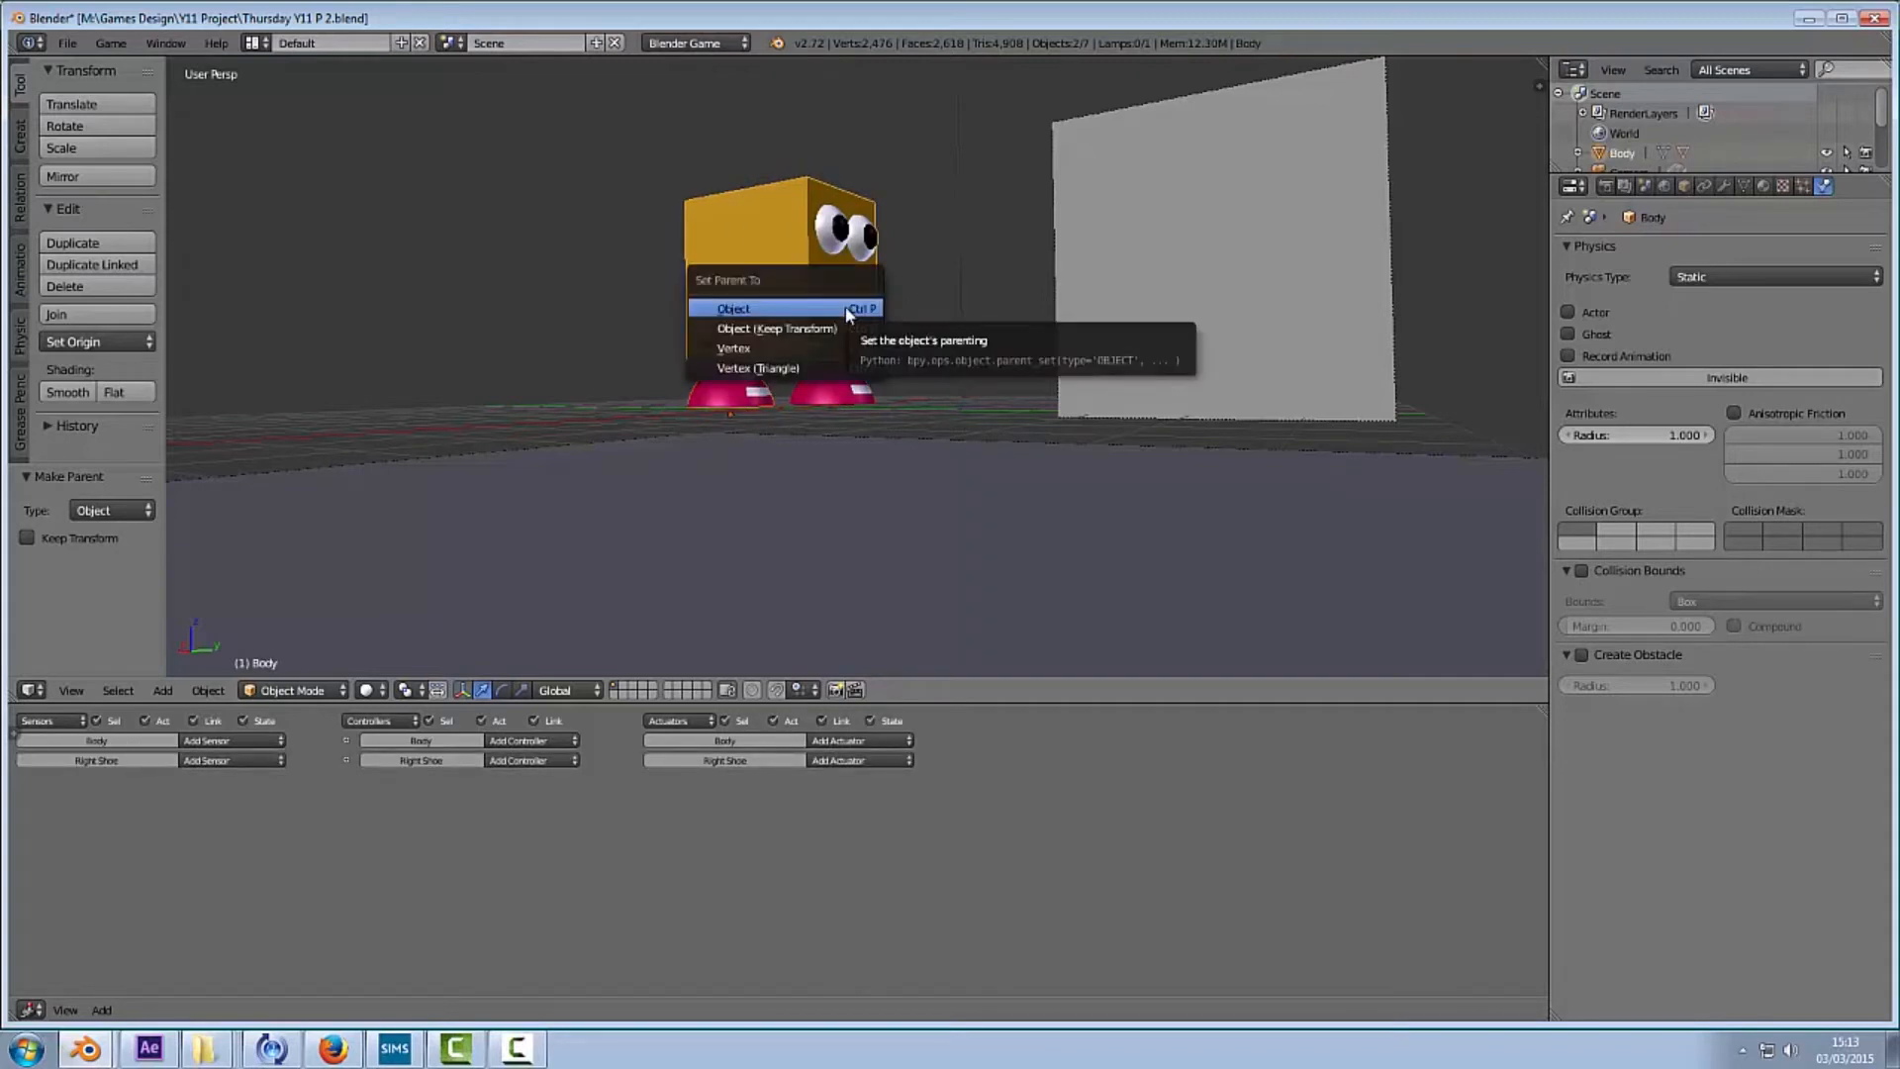
pyautogui.click(847, 313)
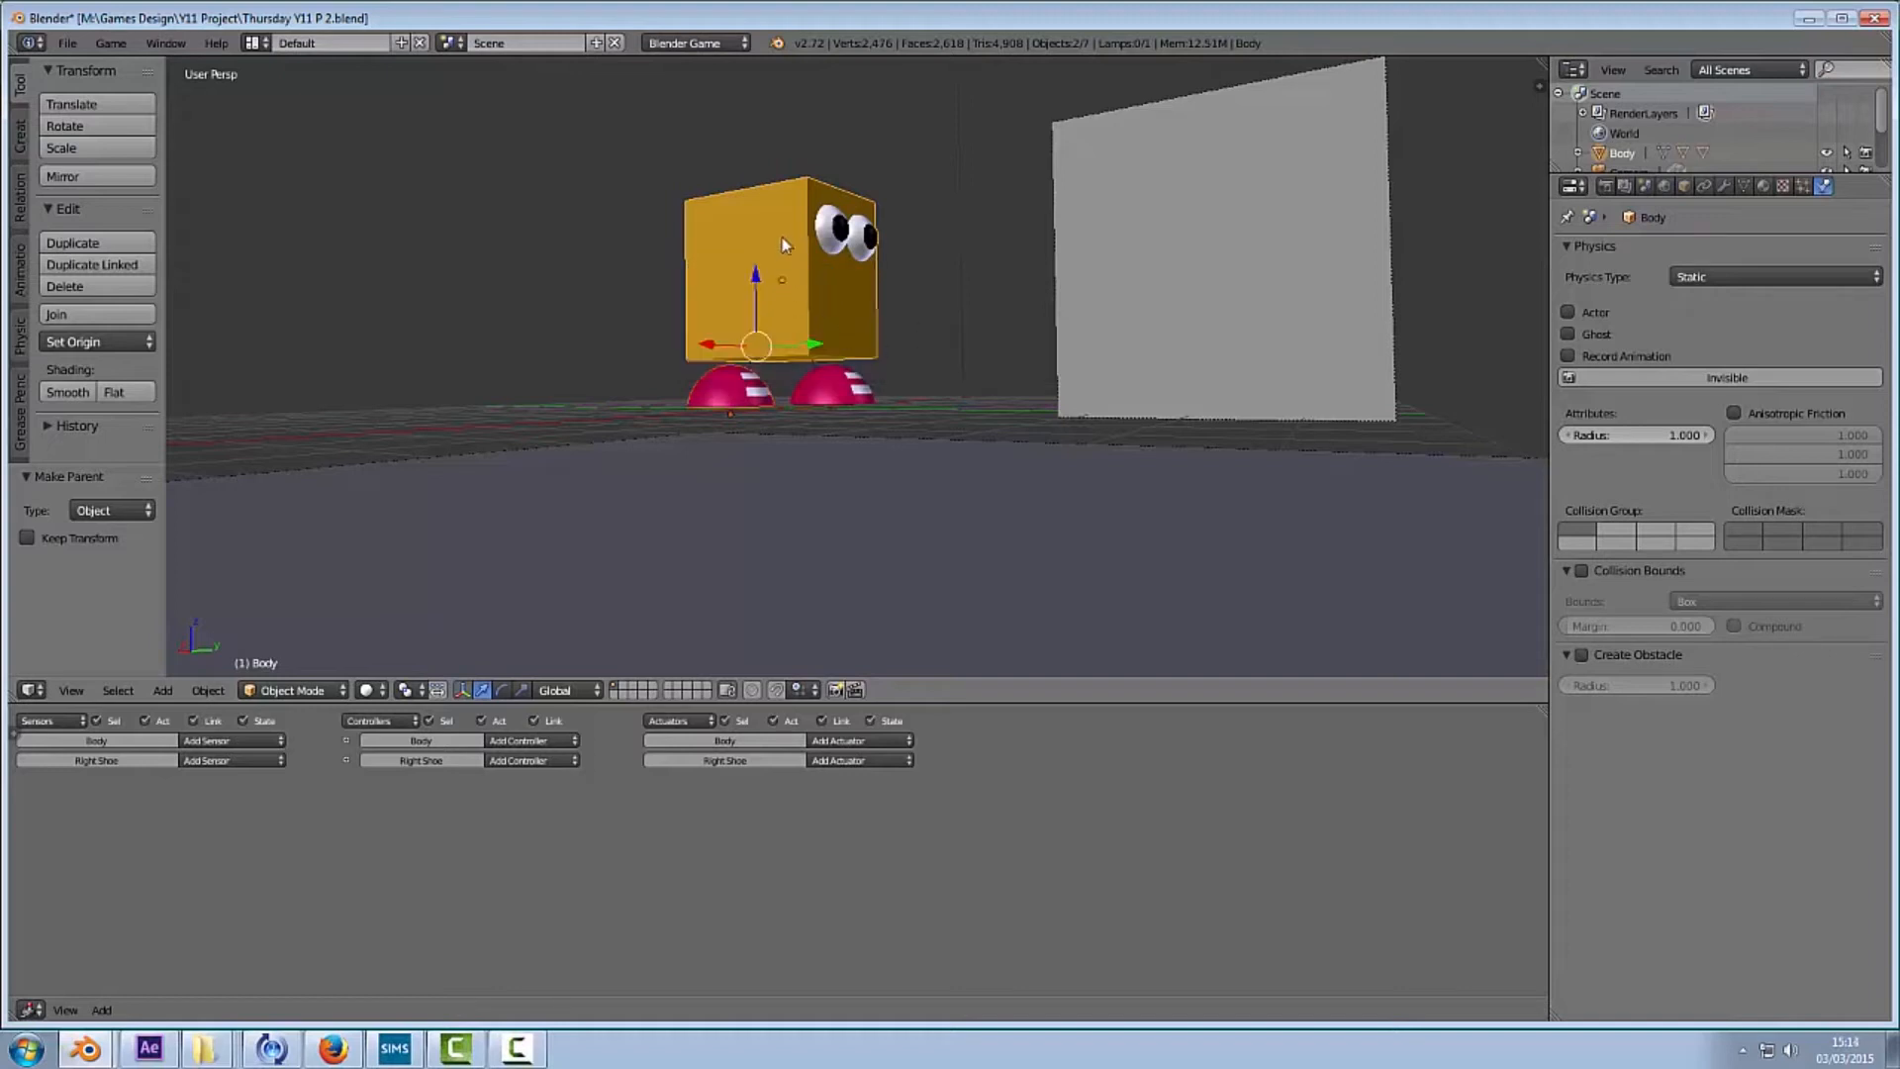
# Step: Test the parenting by moving the body along the Y axis, and undo the move
pyautogui.press('g')
pyautogui.press('y')
pyautogui.click(847, 298)
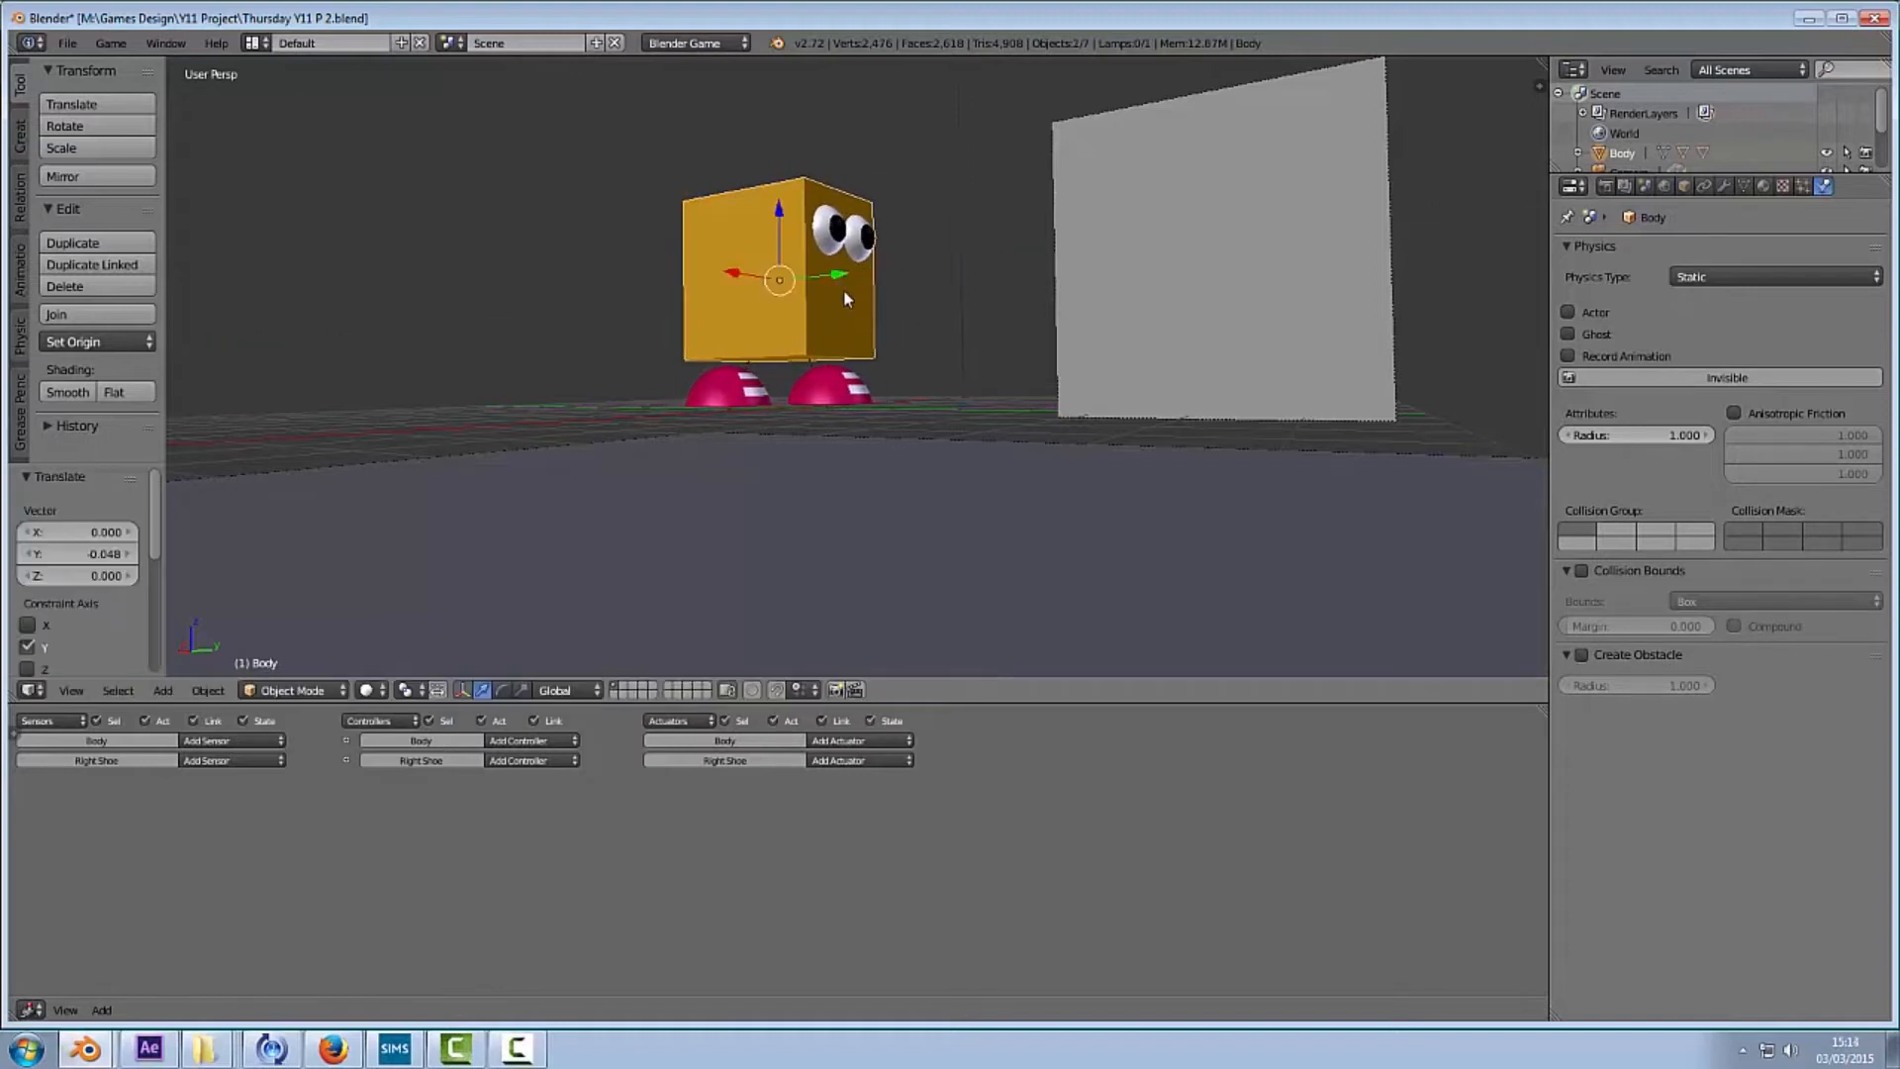
pyautogui.hotkey('ctrl', 'z')
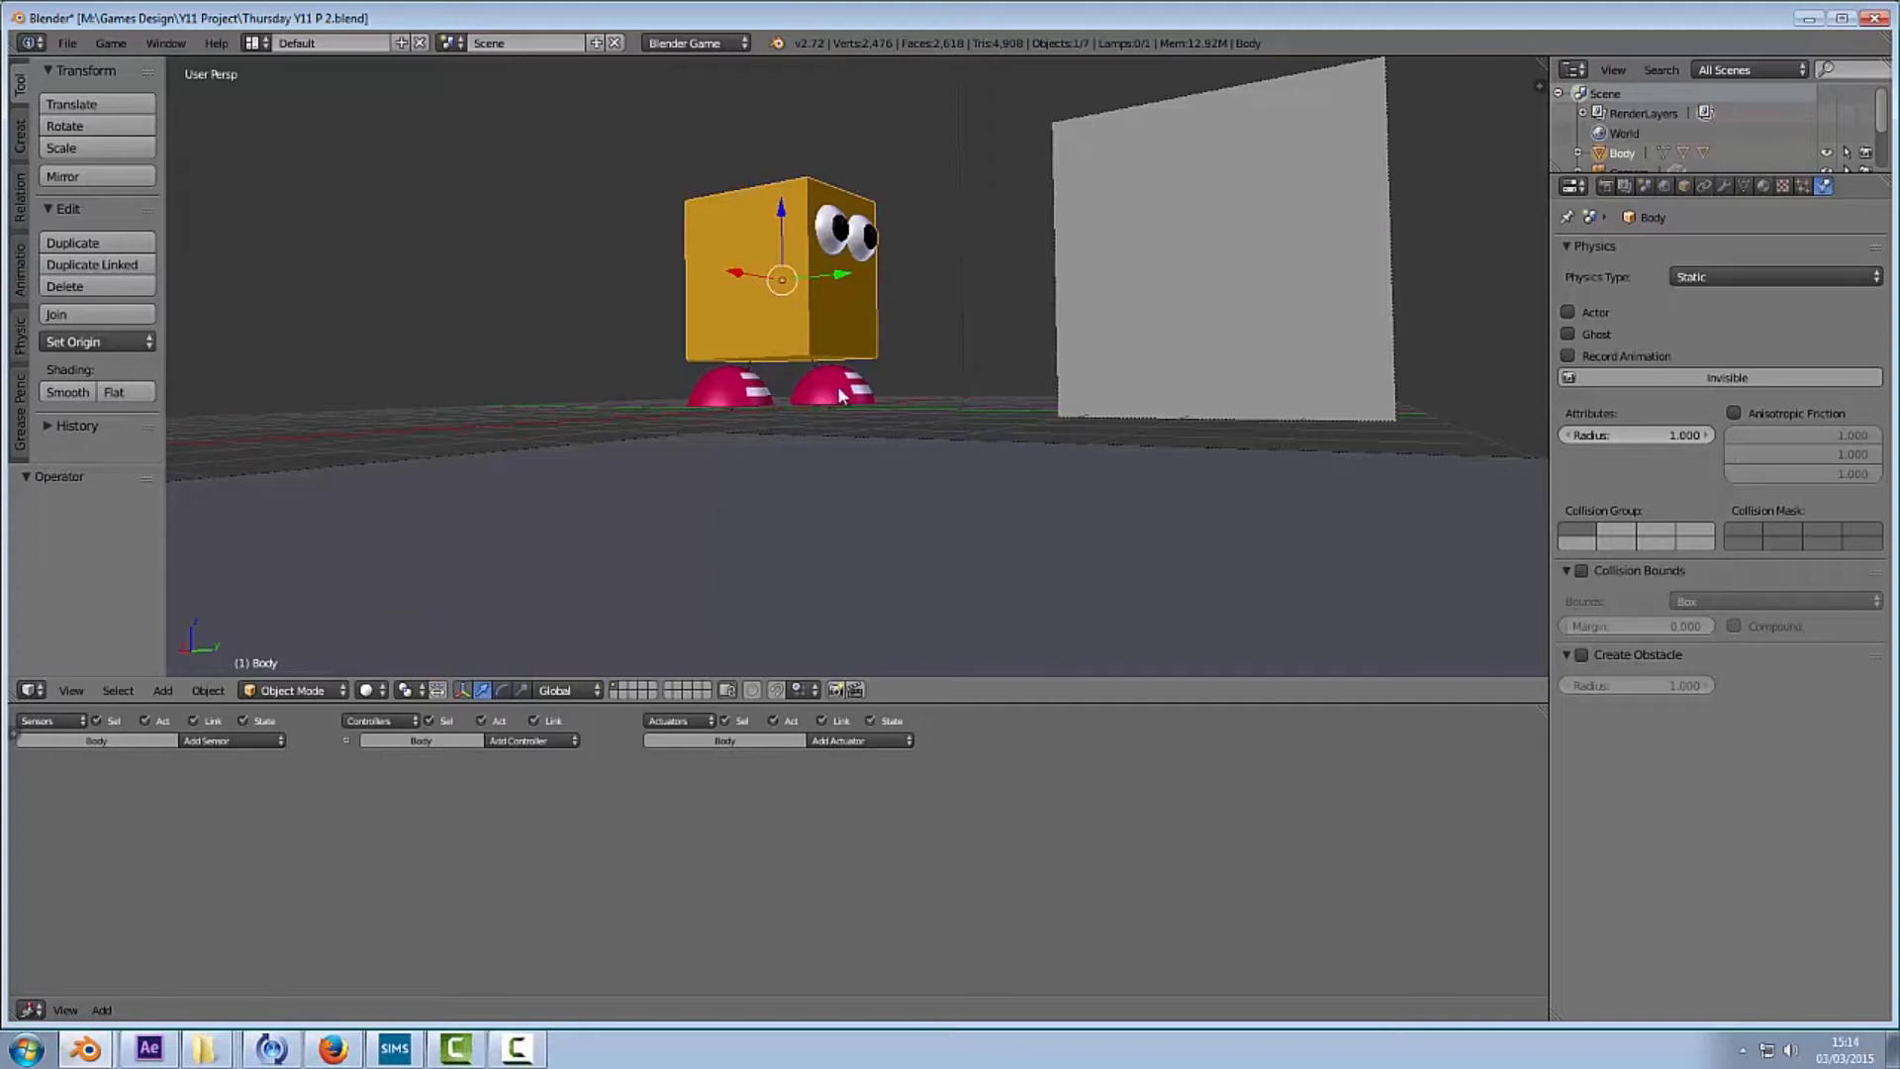
# Step: Test moving the left shoe independently of the body, and undo the move
pyautogui.rightClick(877, 391)
pyautogui.press('g')
pyautogui.moveTo(875, 414); pyautogui.dragTo(867, 412)
pyautogui.hotkey('ctrl', 'z')
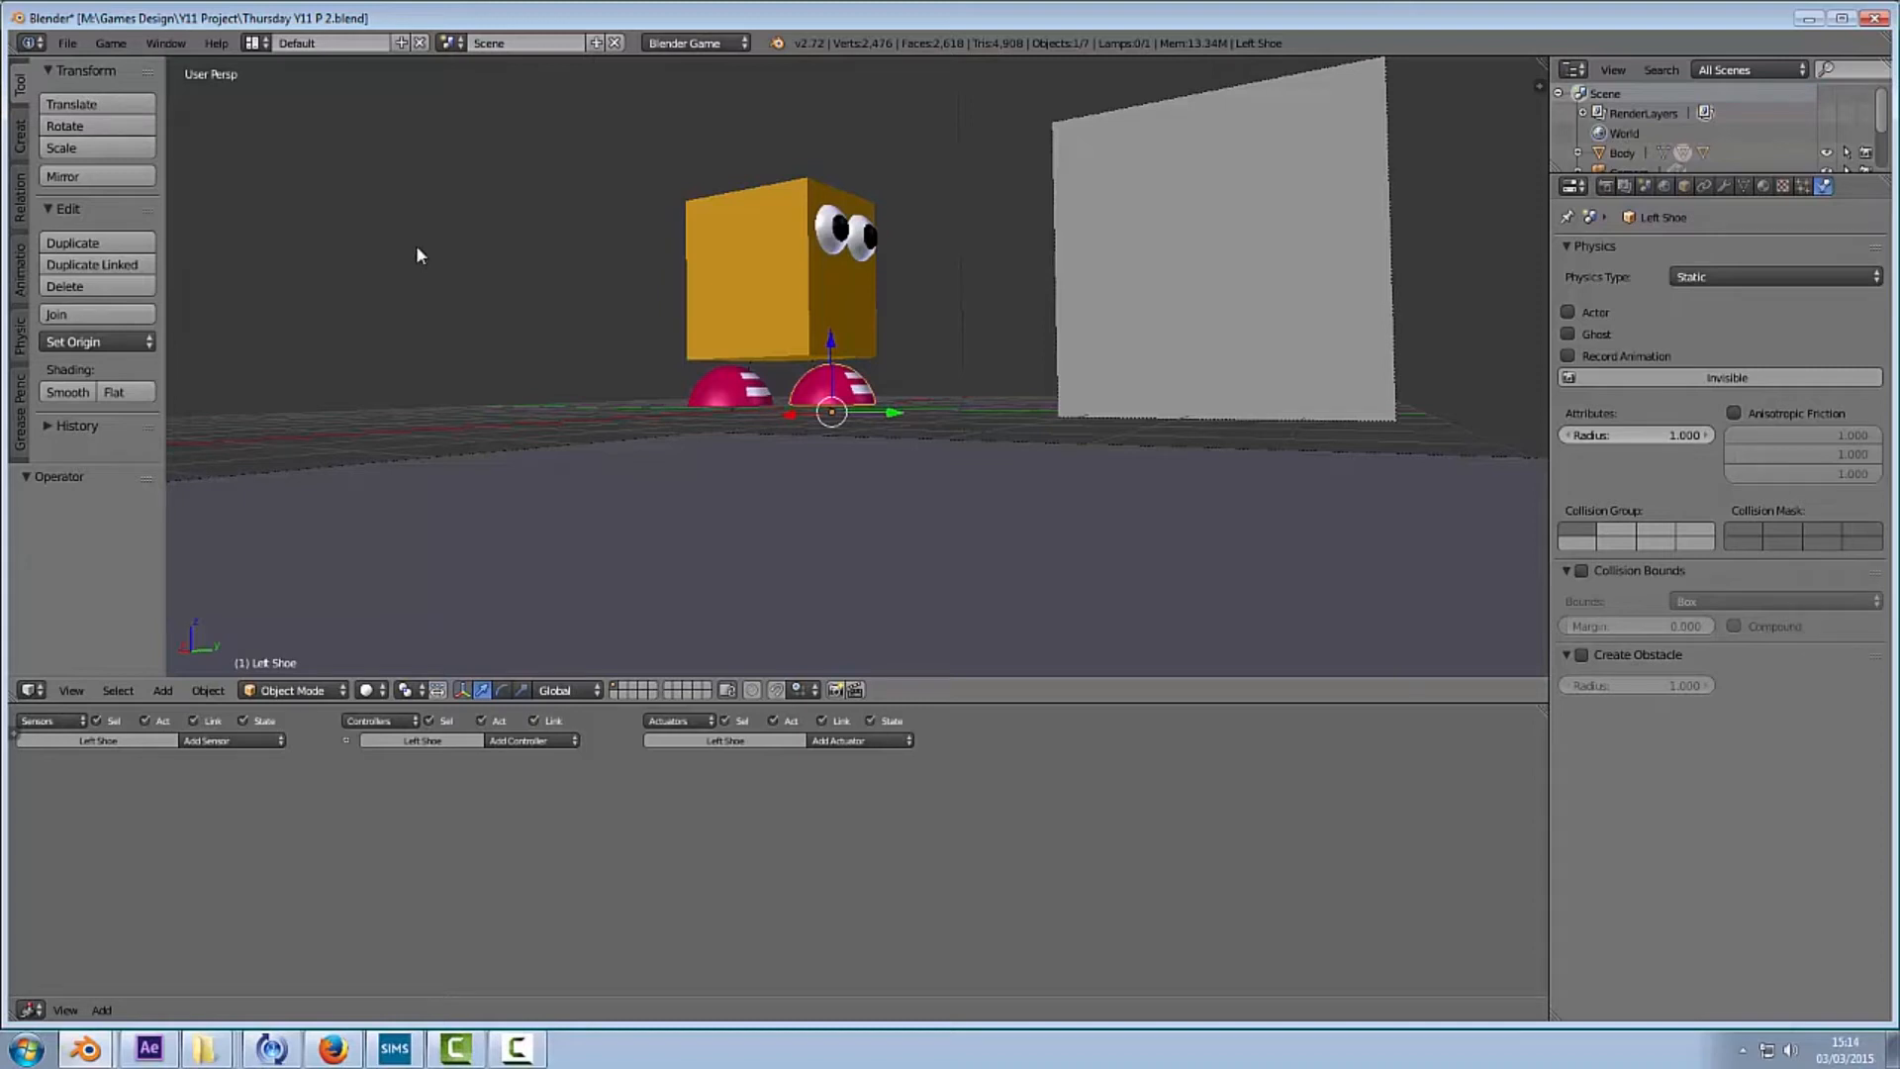
# Step: Check the object names of the body, the left shoe and the right shoe in their object properties
pyautogui.moveTo(883, 415); pyautogui.dragTo(698, 264, button='middle')
pyautogui.scroll(2, 892, 441)
pyautogui.rightClick(699, 263)
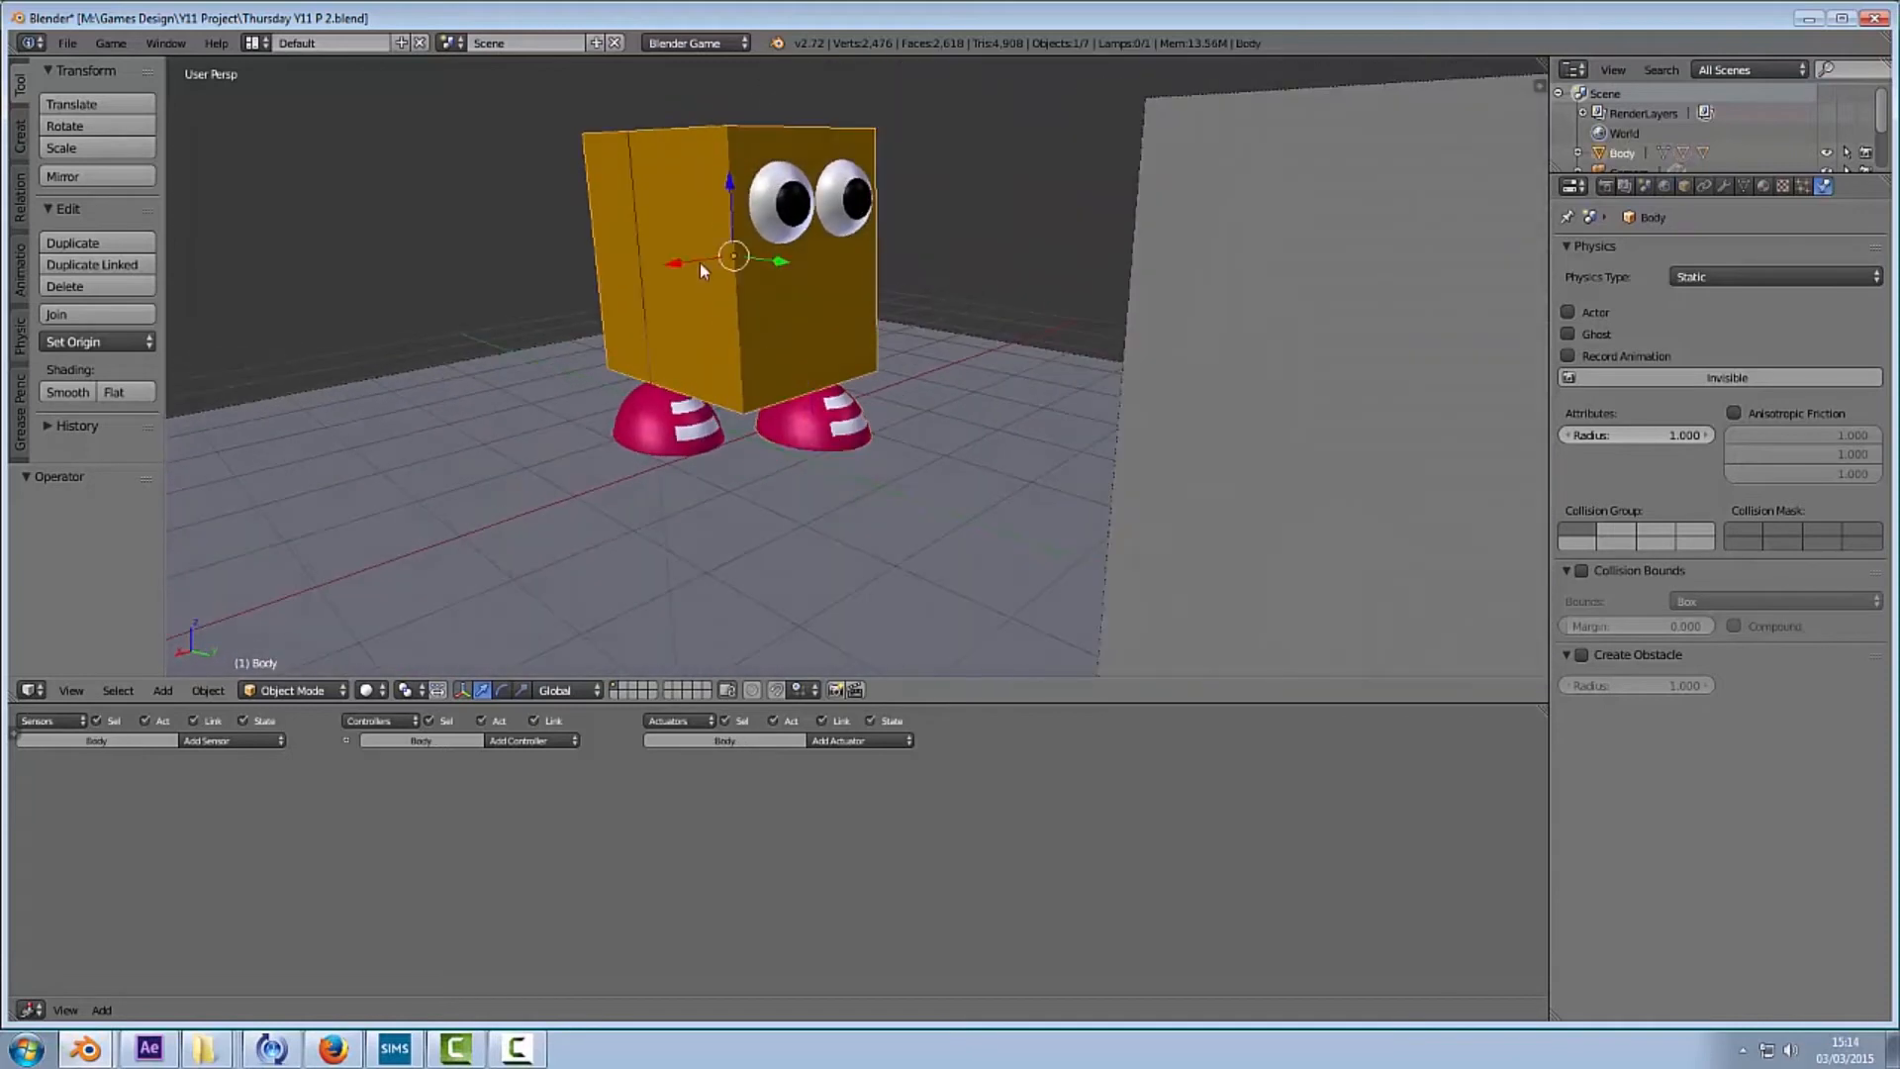
pyautogui.click(1688, 188)
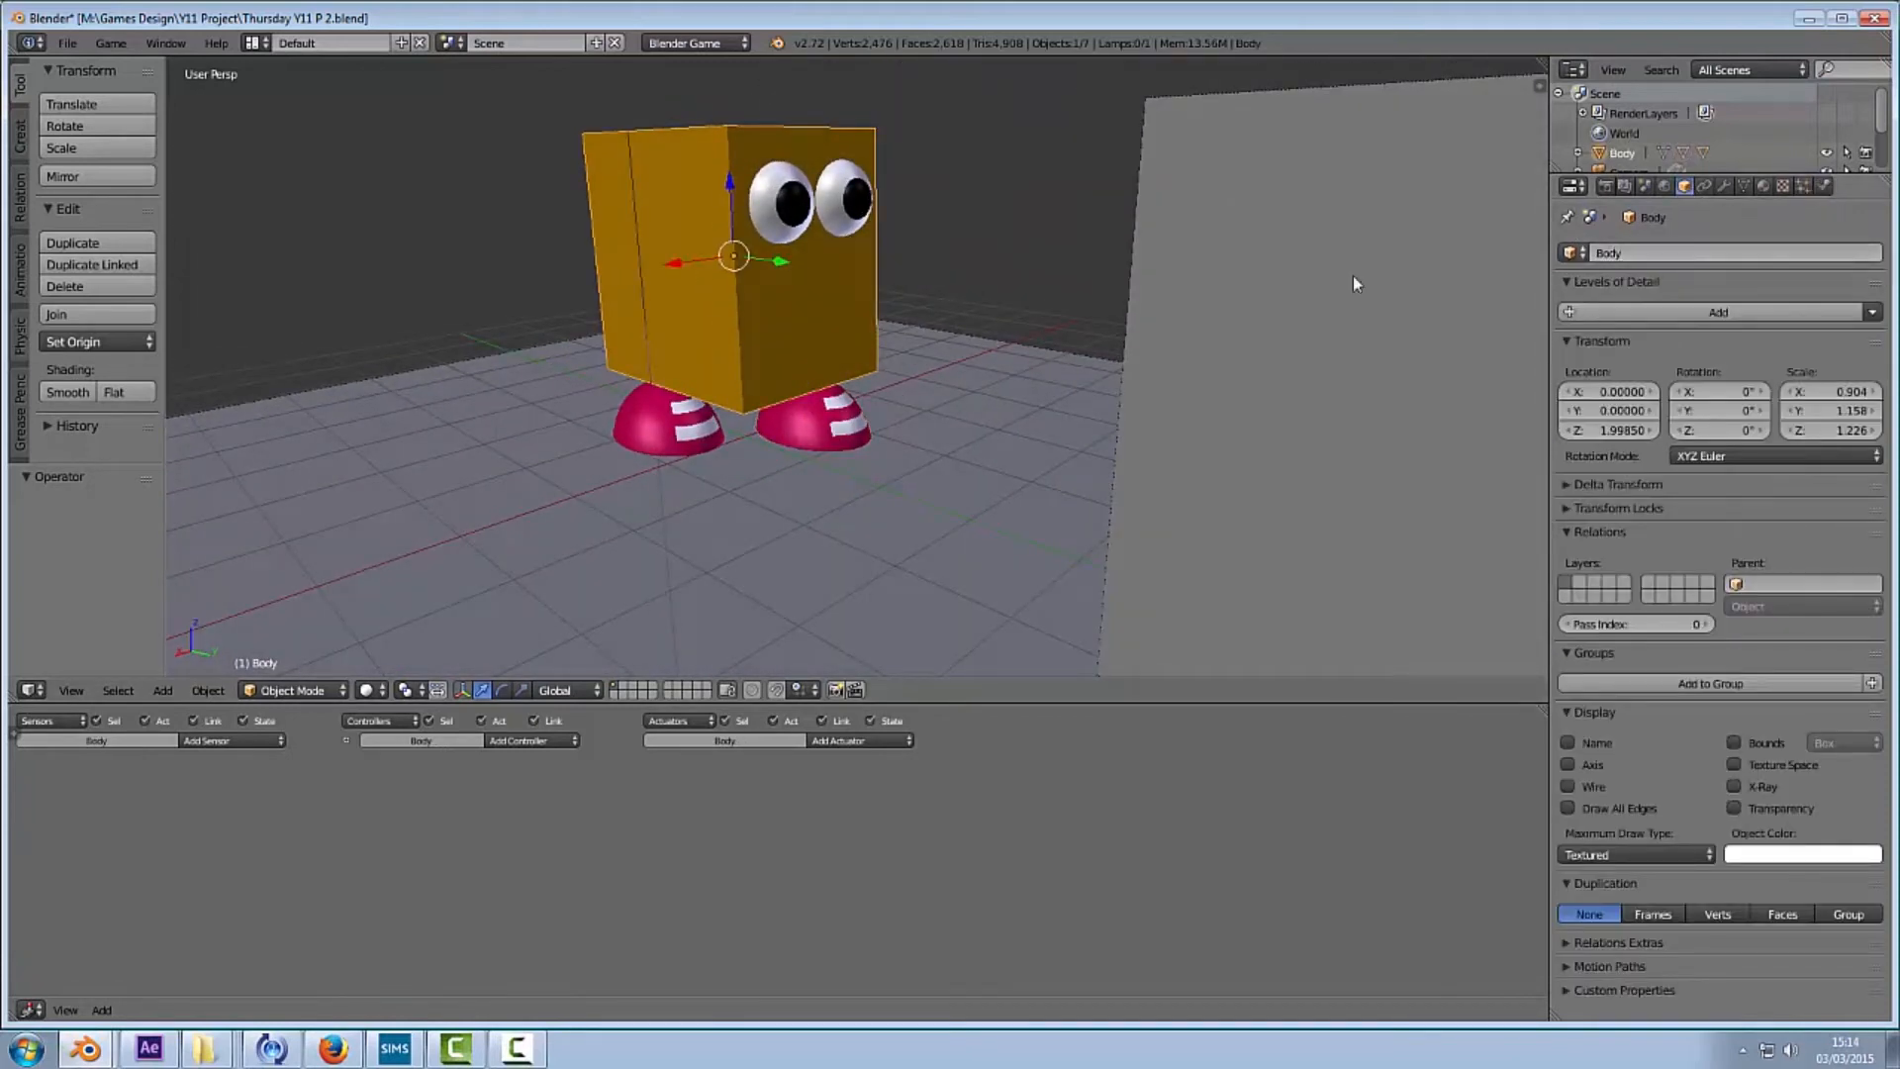
pyautogui.rightClick(812, 428)
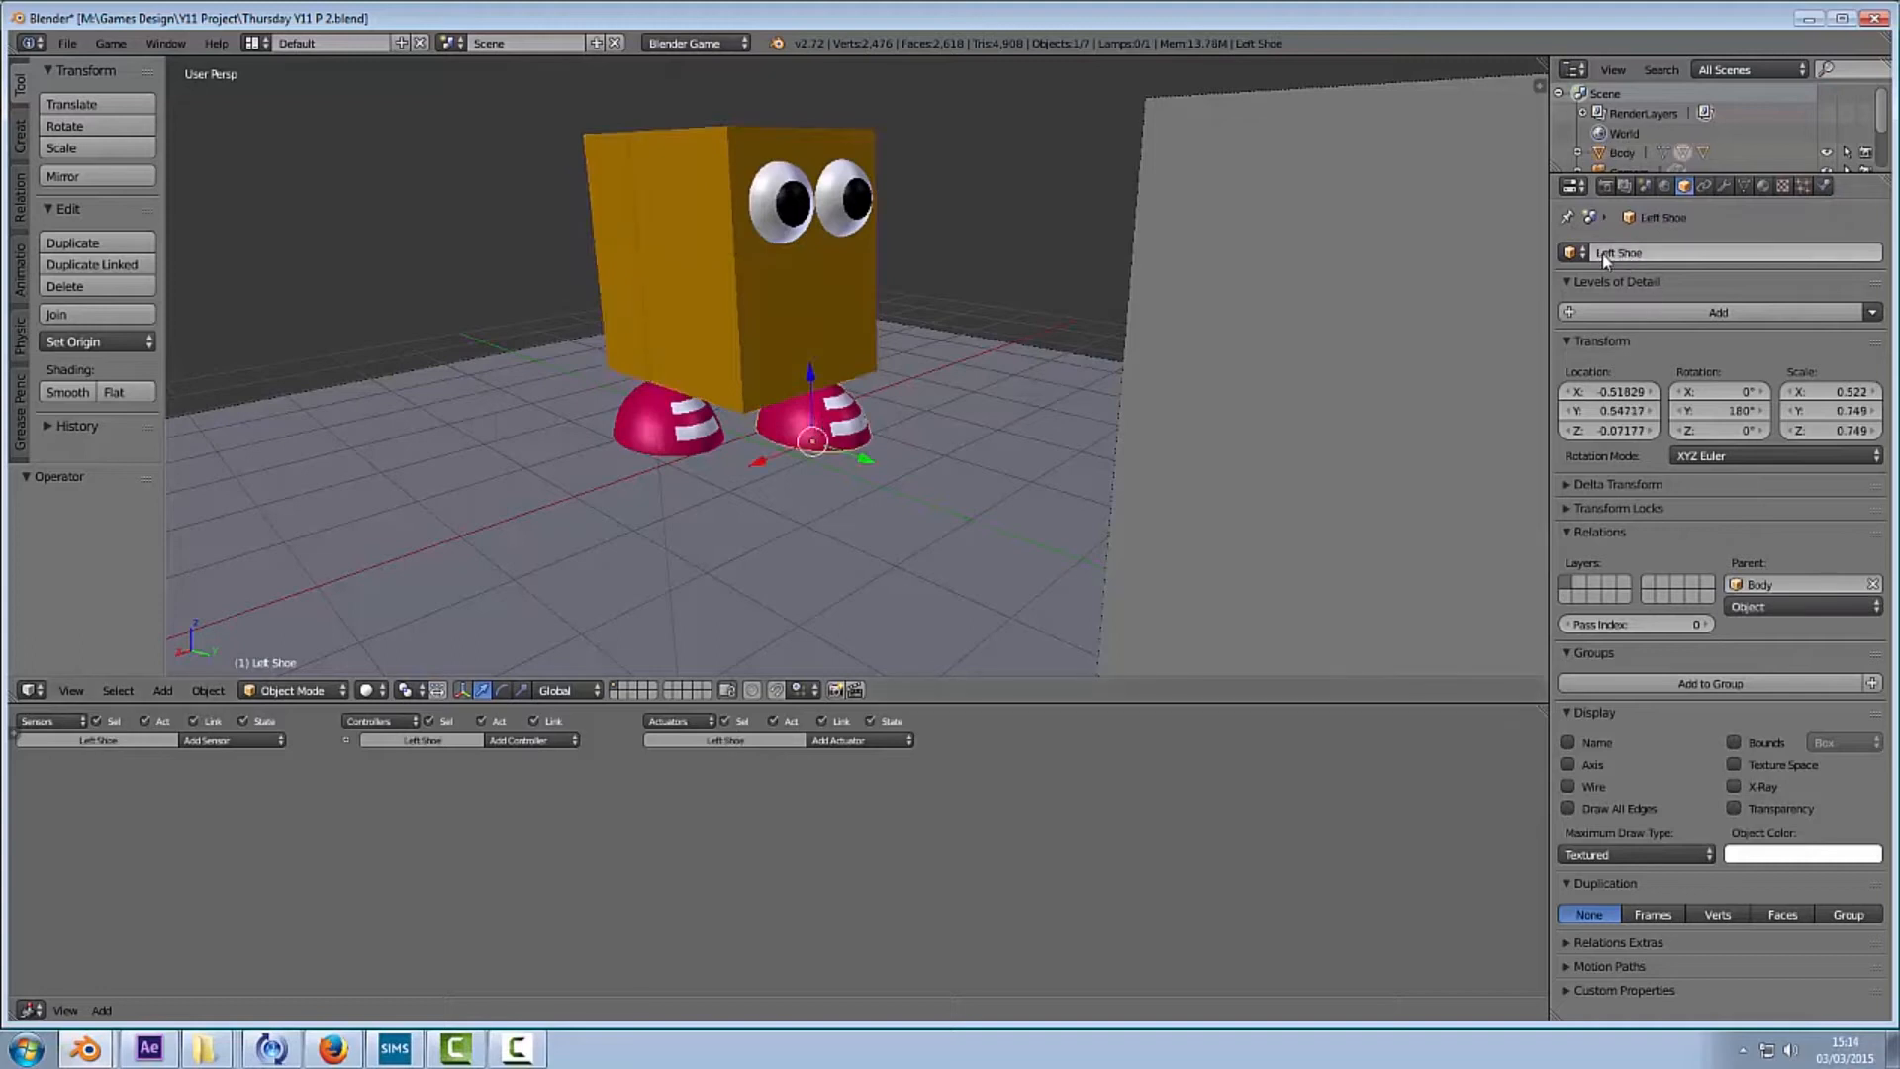
pyautogui.rightClick(678, 434)
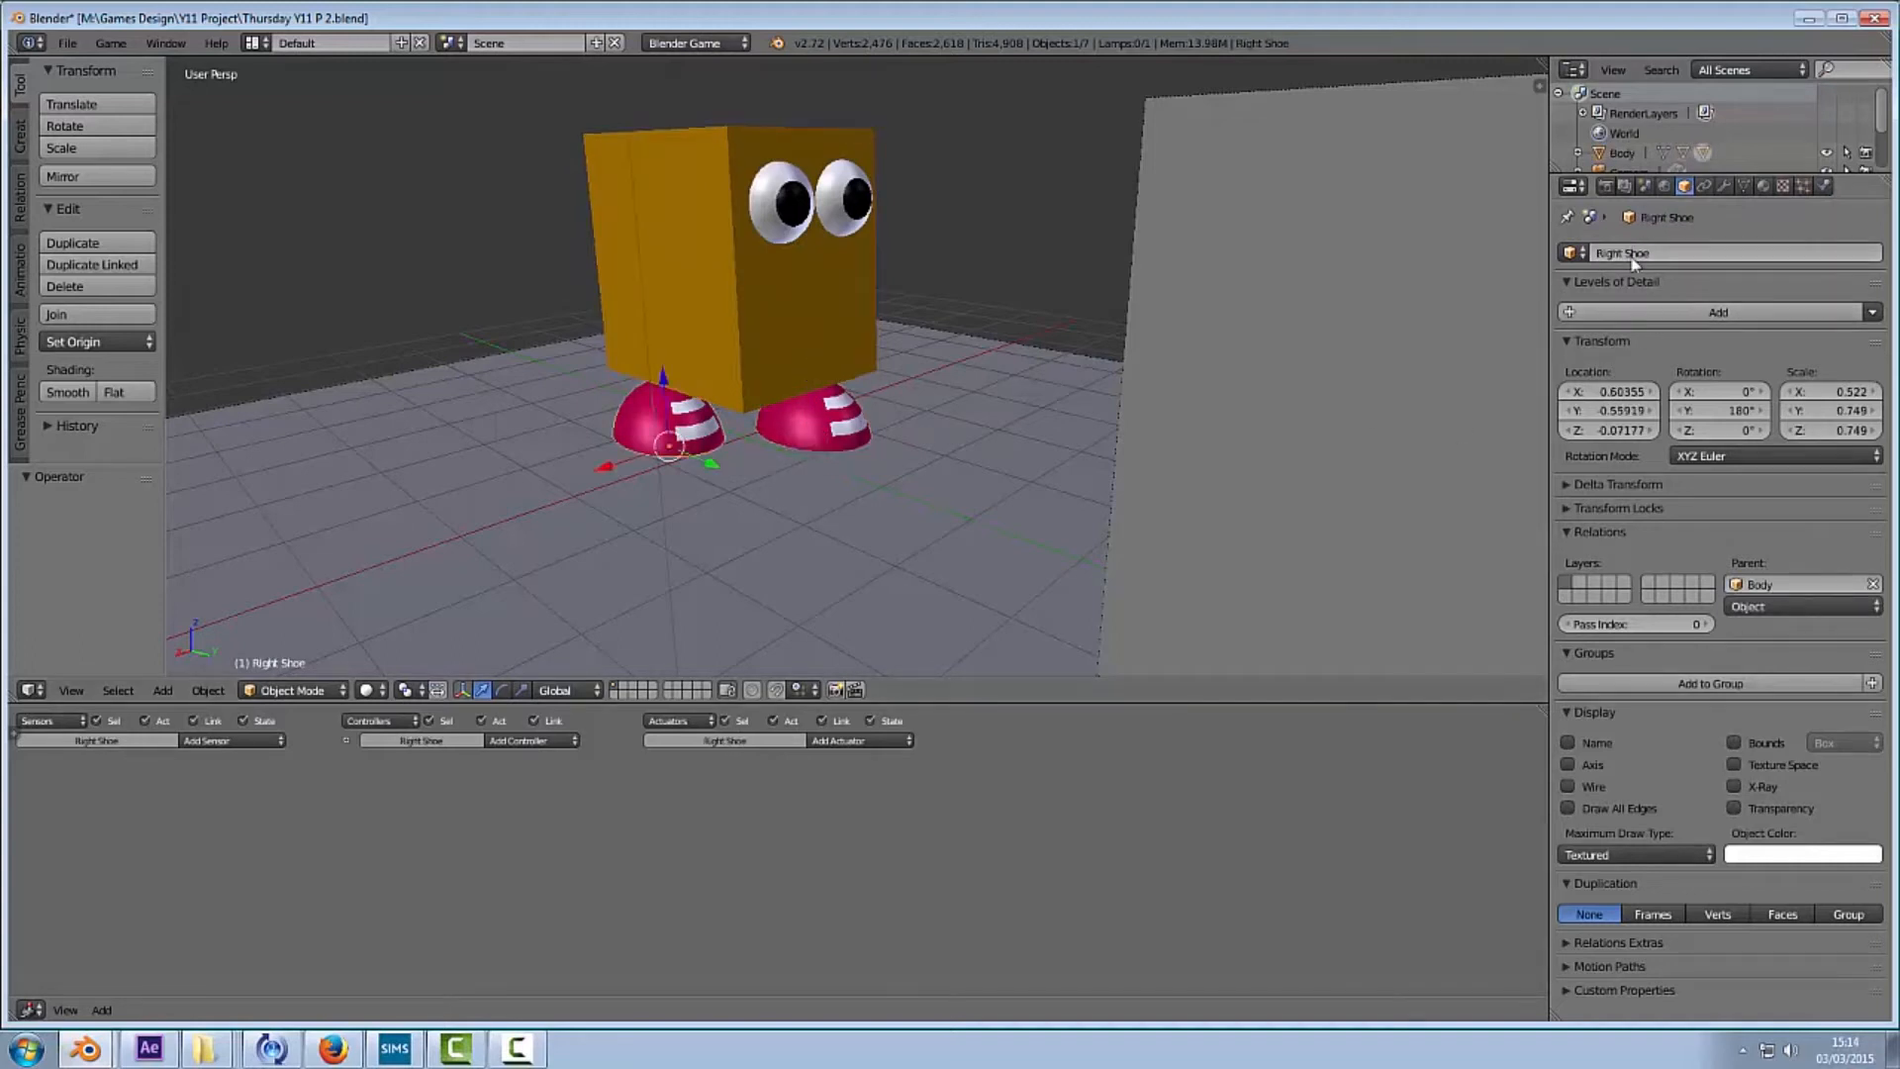
# Step: Replace the logic editor with the Dope Sheet and frame its timeline on roughly the first 50 frames
pyautogui.scroll(-3, 903, 457)
pyautogui.moveTo(903, 455); pyautogui.dragTo(1016, 464, button='middle')
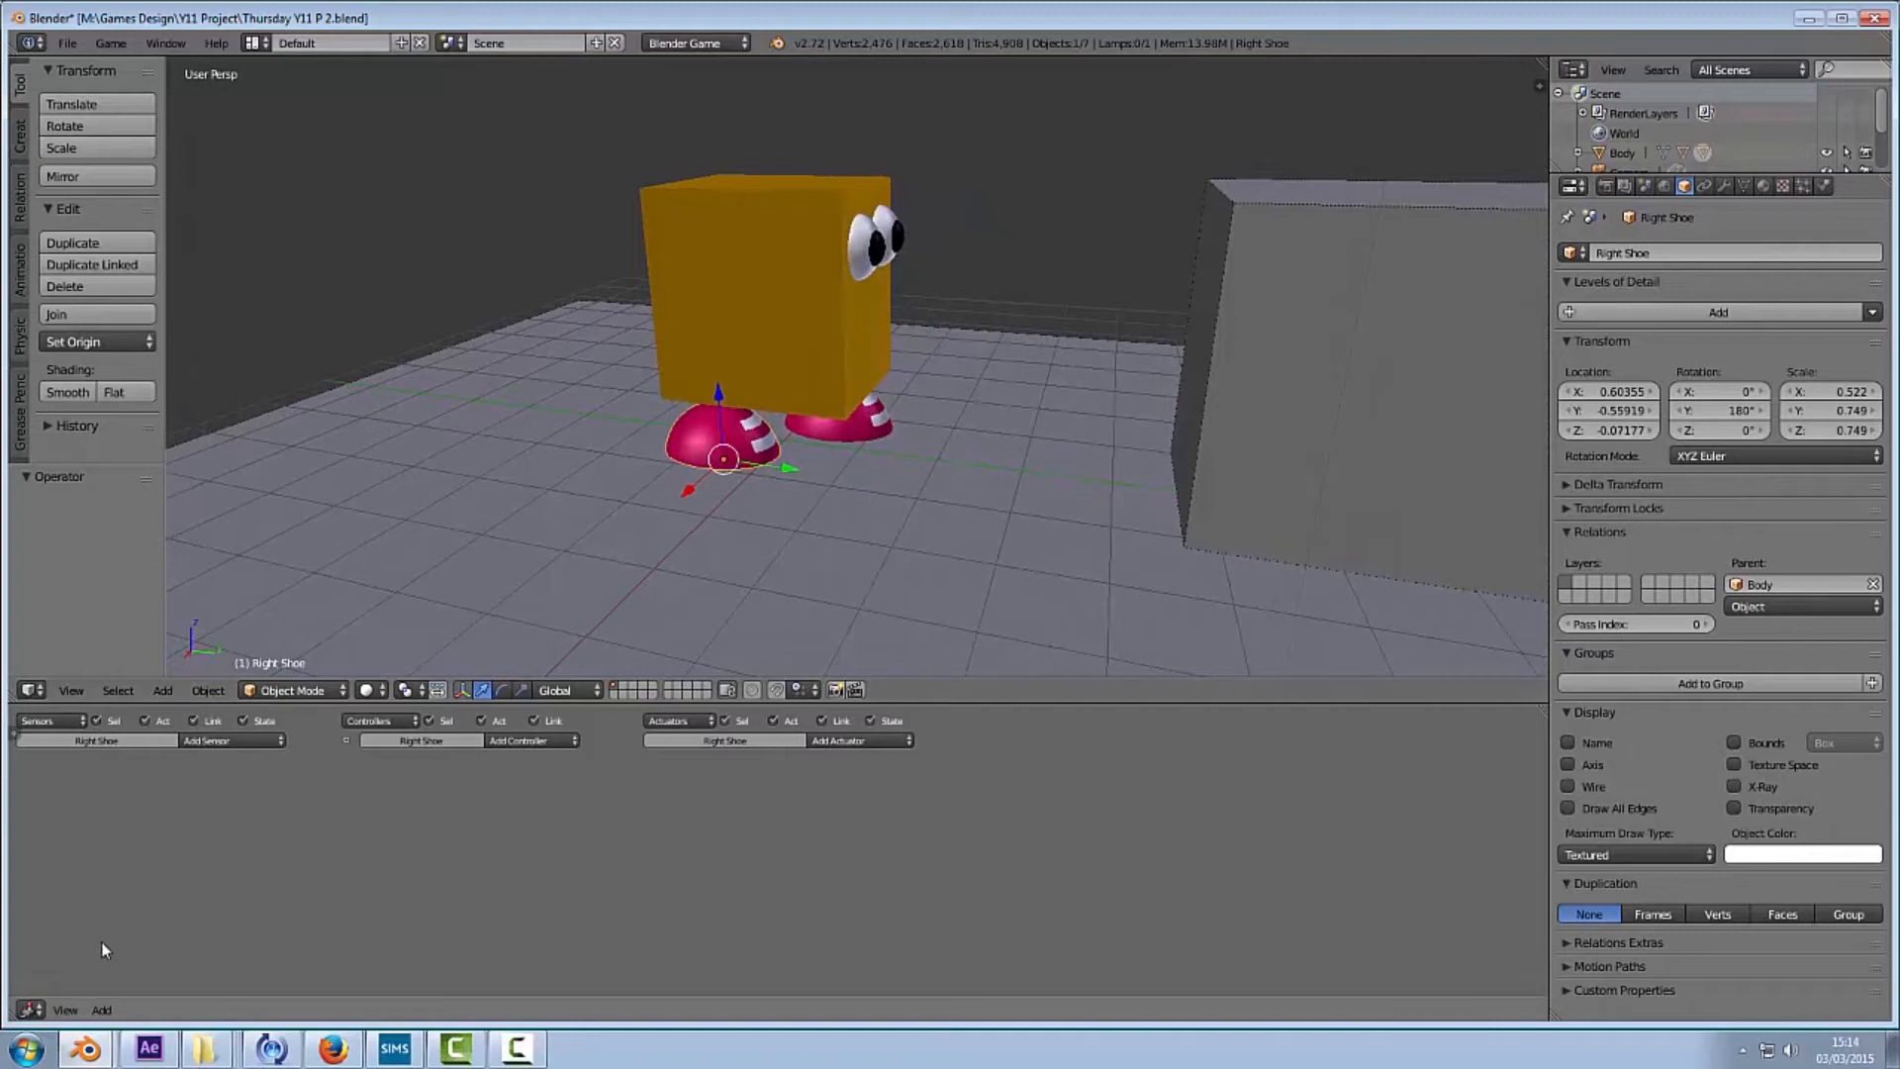
pyautogui.click(35, 1008)
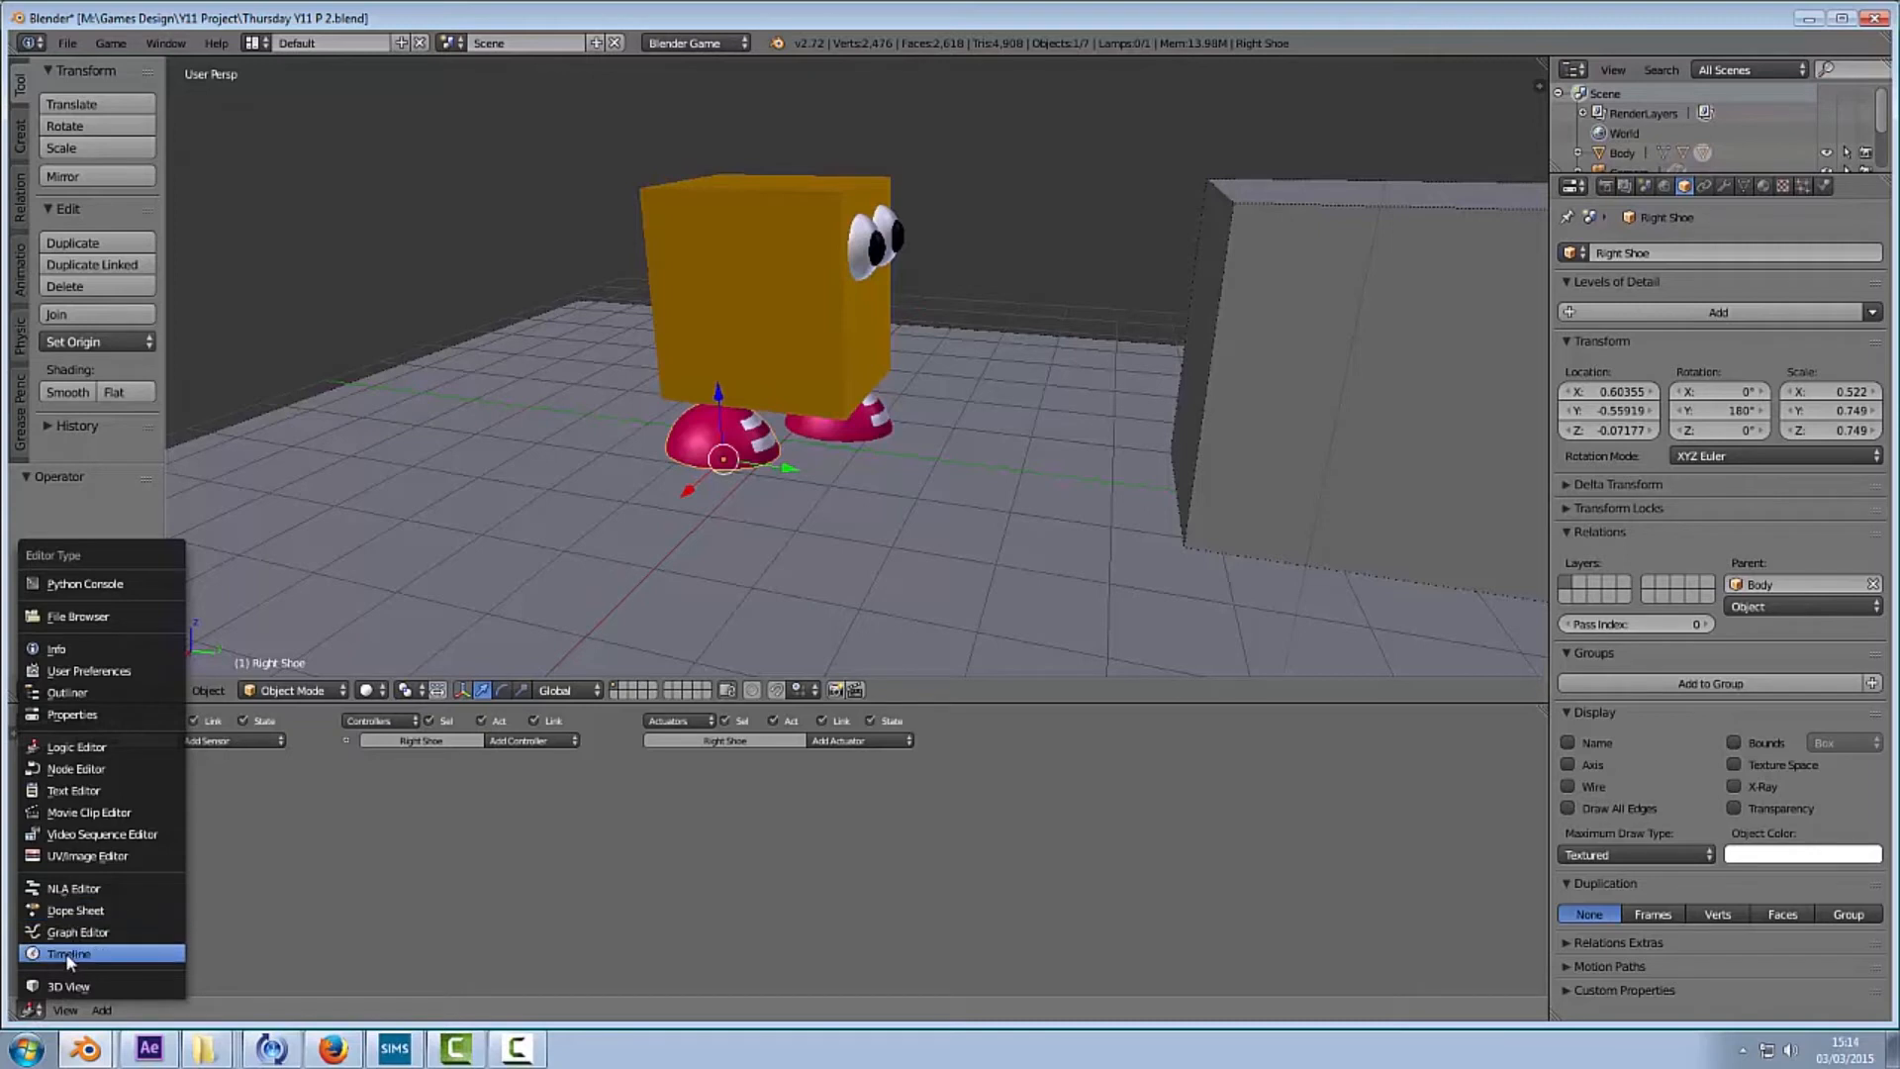
pyautogui.click(77, 910)
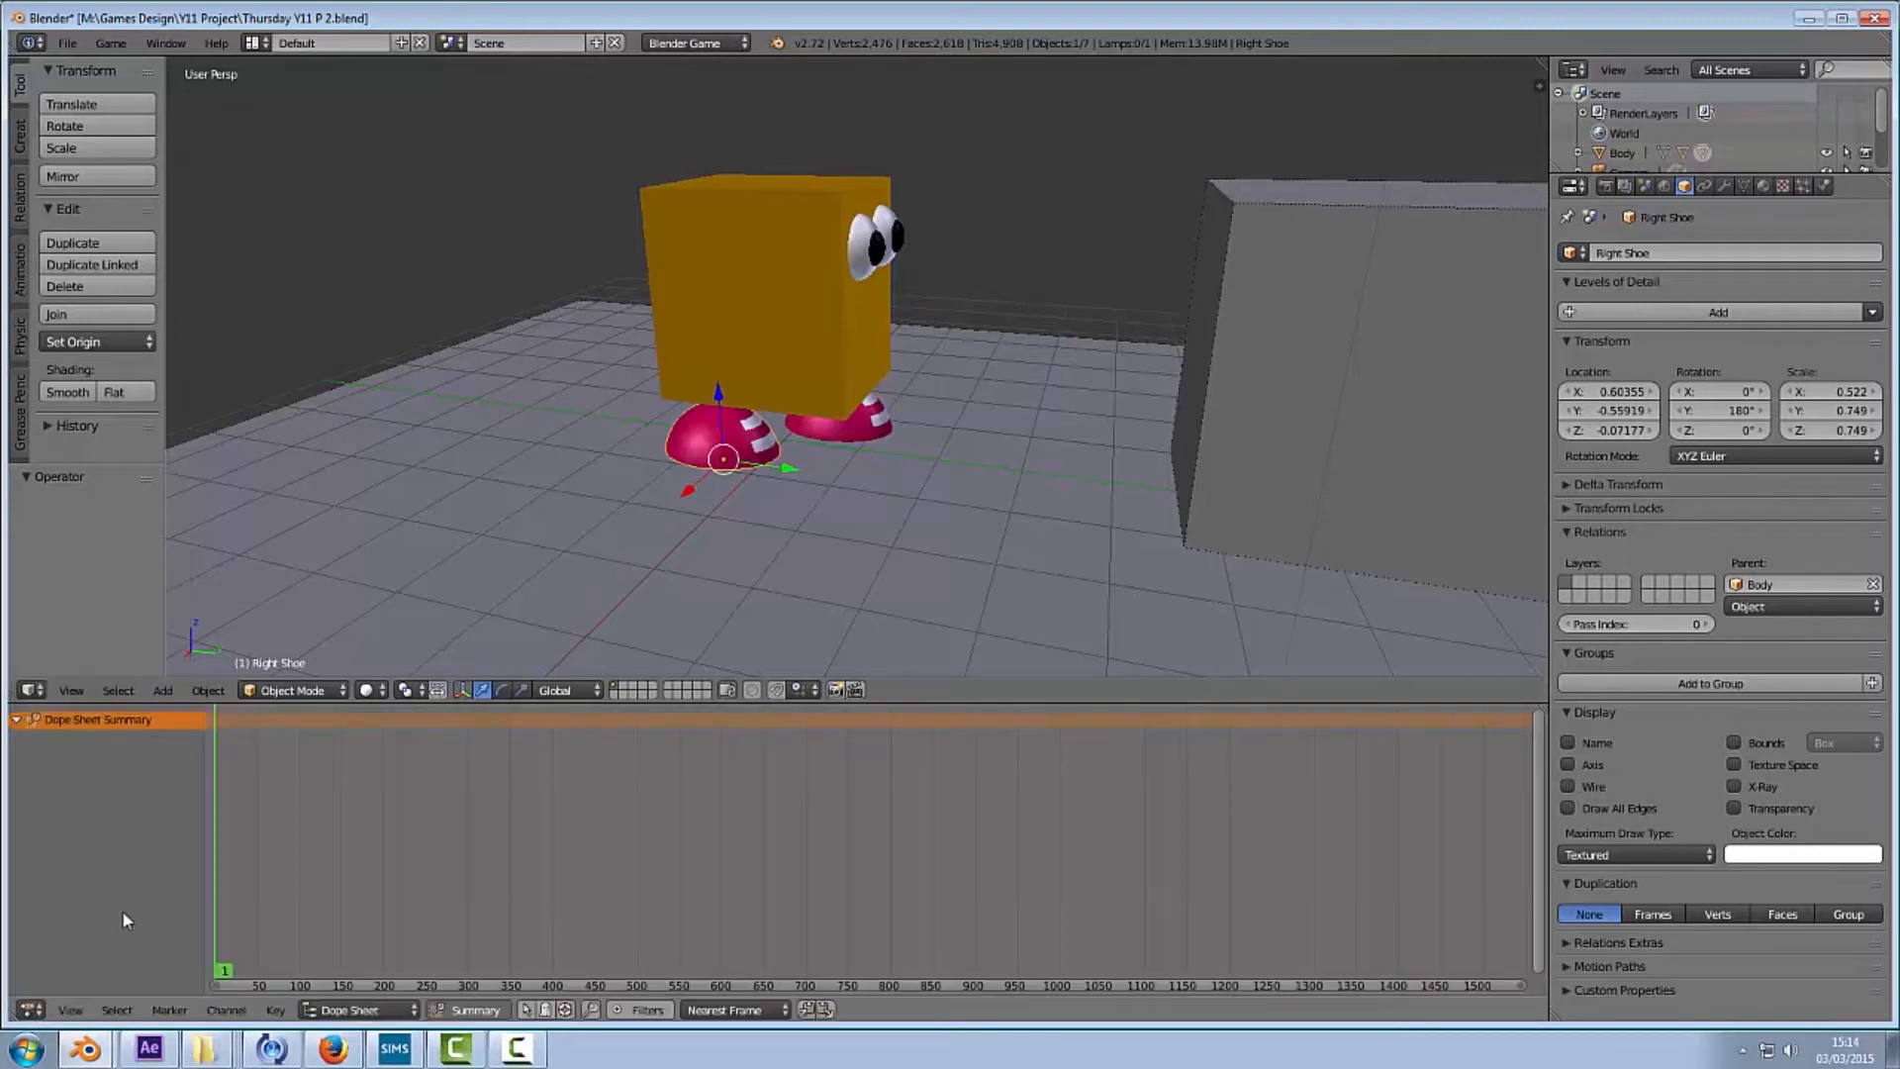
pyautogui.scroll(15, 870, 985)
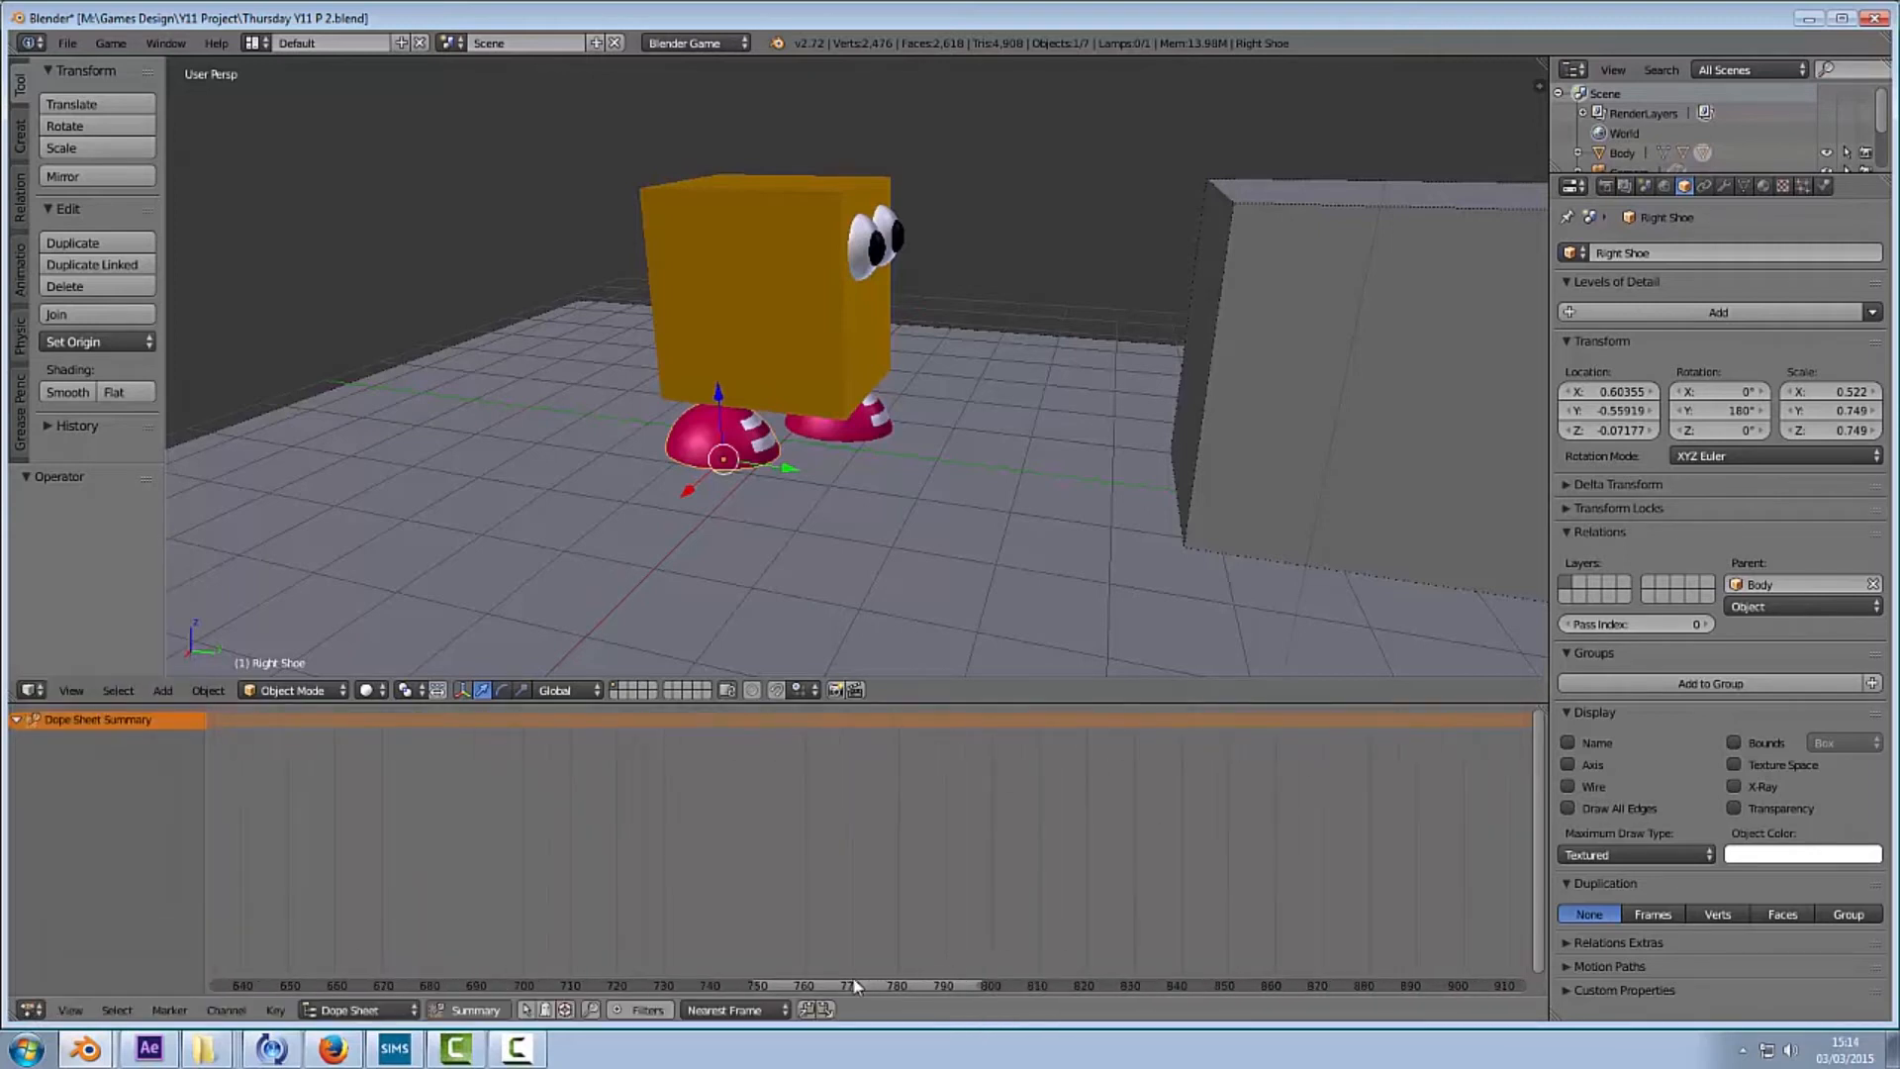
pyautogui.scroll(2, 857, 985)
pyautogui.moveTo(857, 985); pyautogui.dragTo(239, 989)
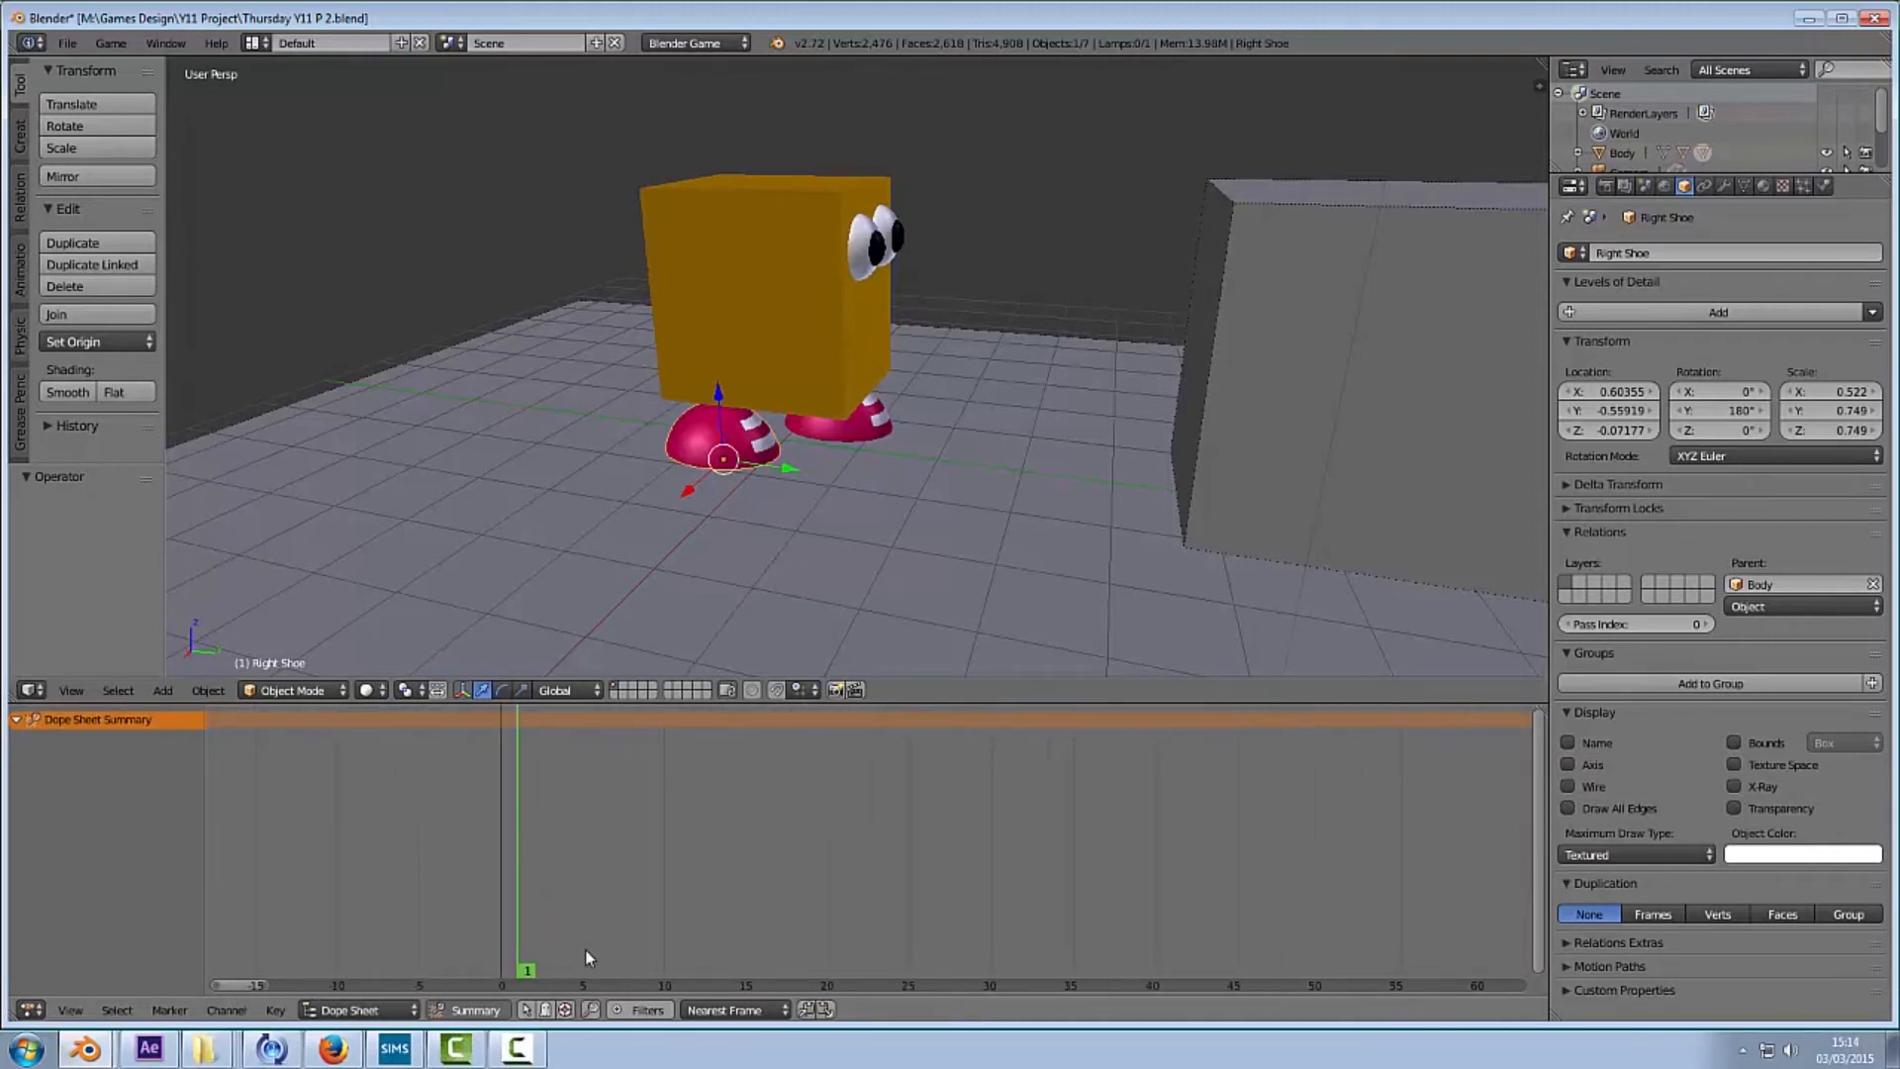
pyautogui.scroll(4, 584, 952)
pyautogui.scroll(-2, 500, 975)
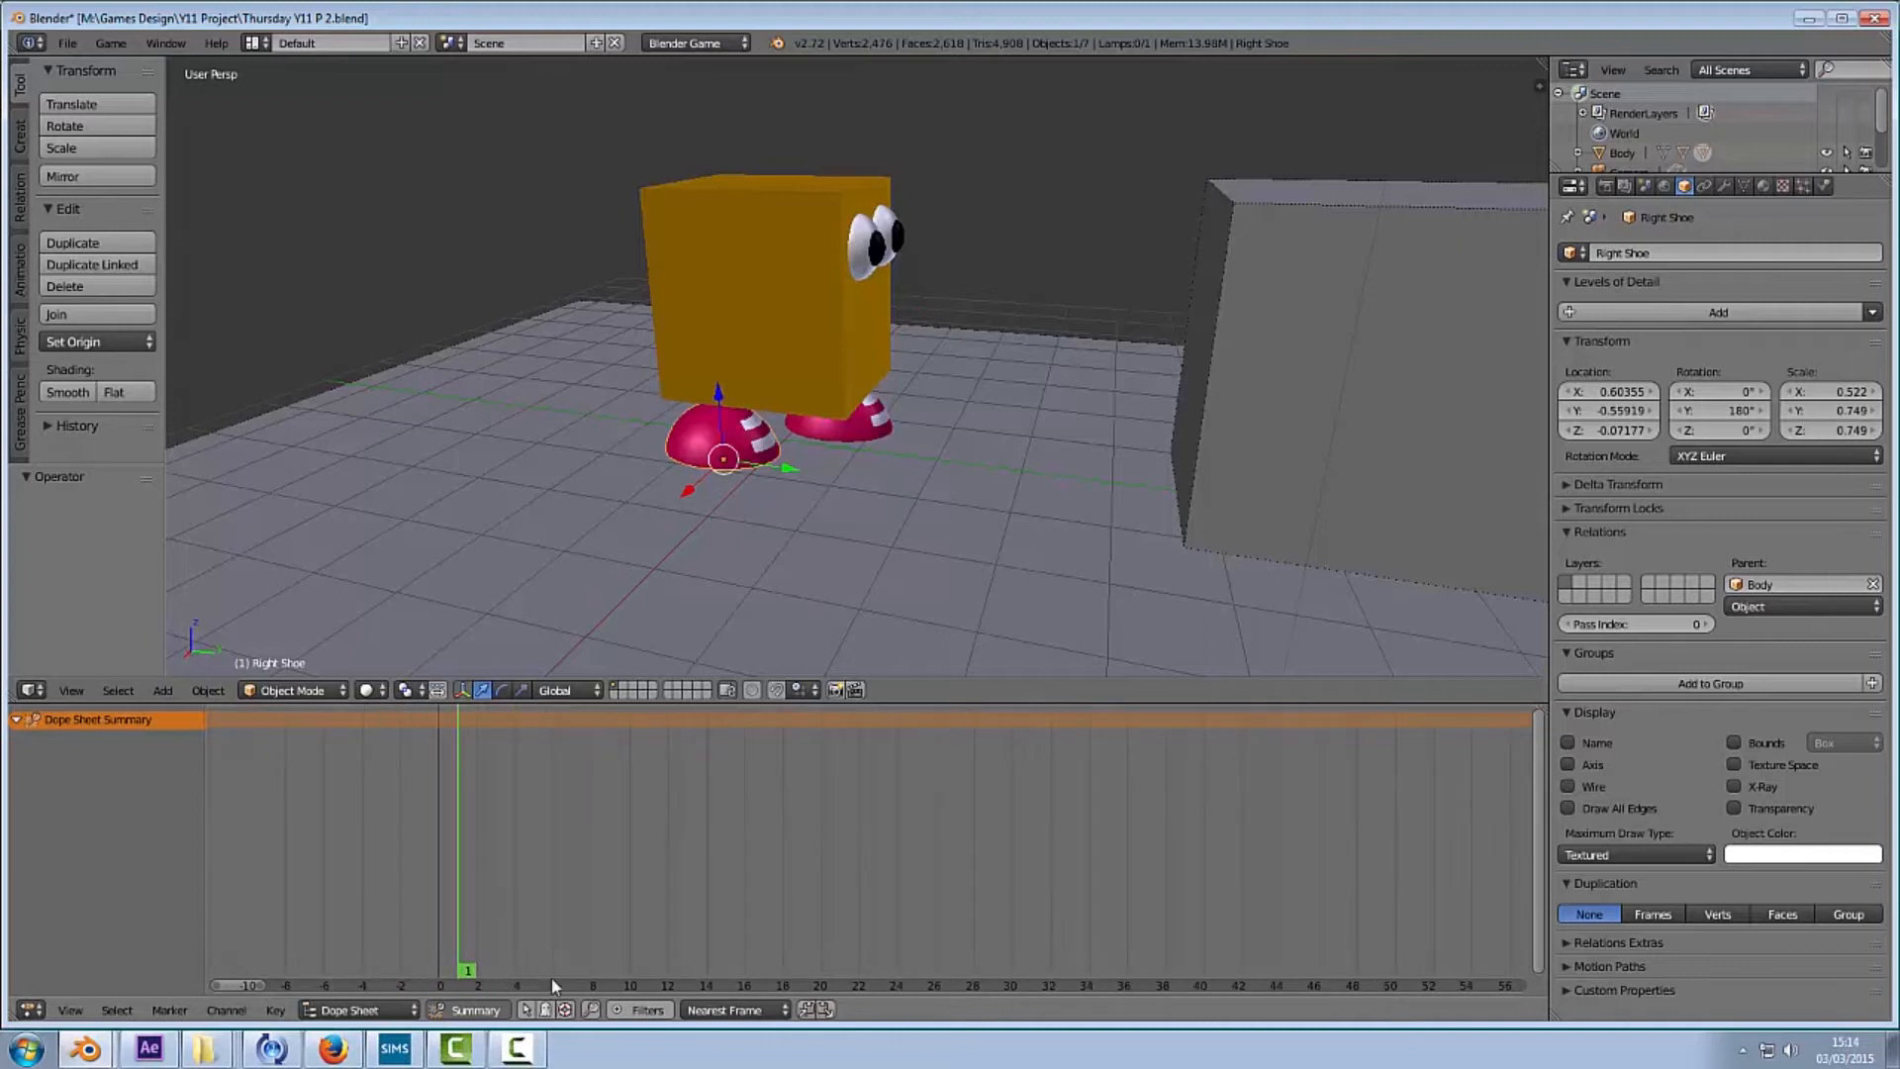
pyautogui.scroll(1, 590, 990)
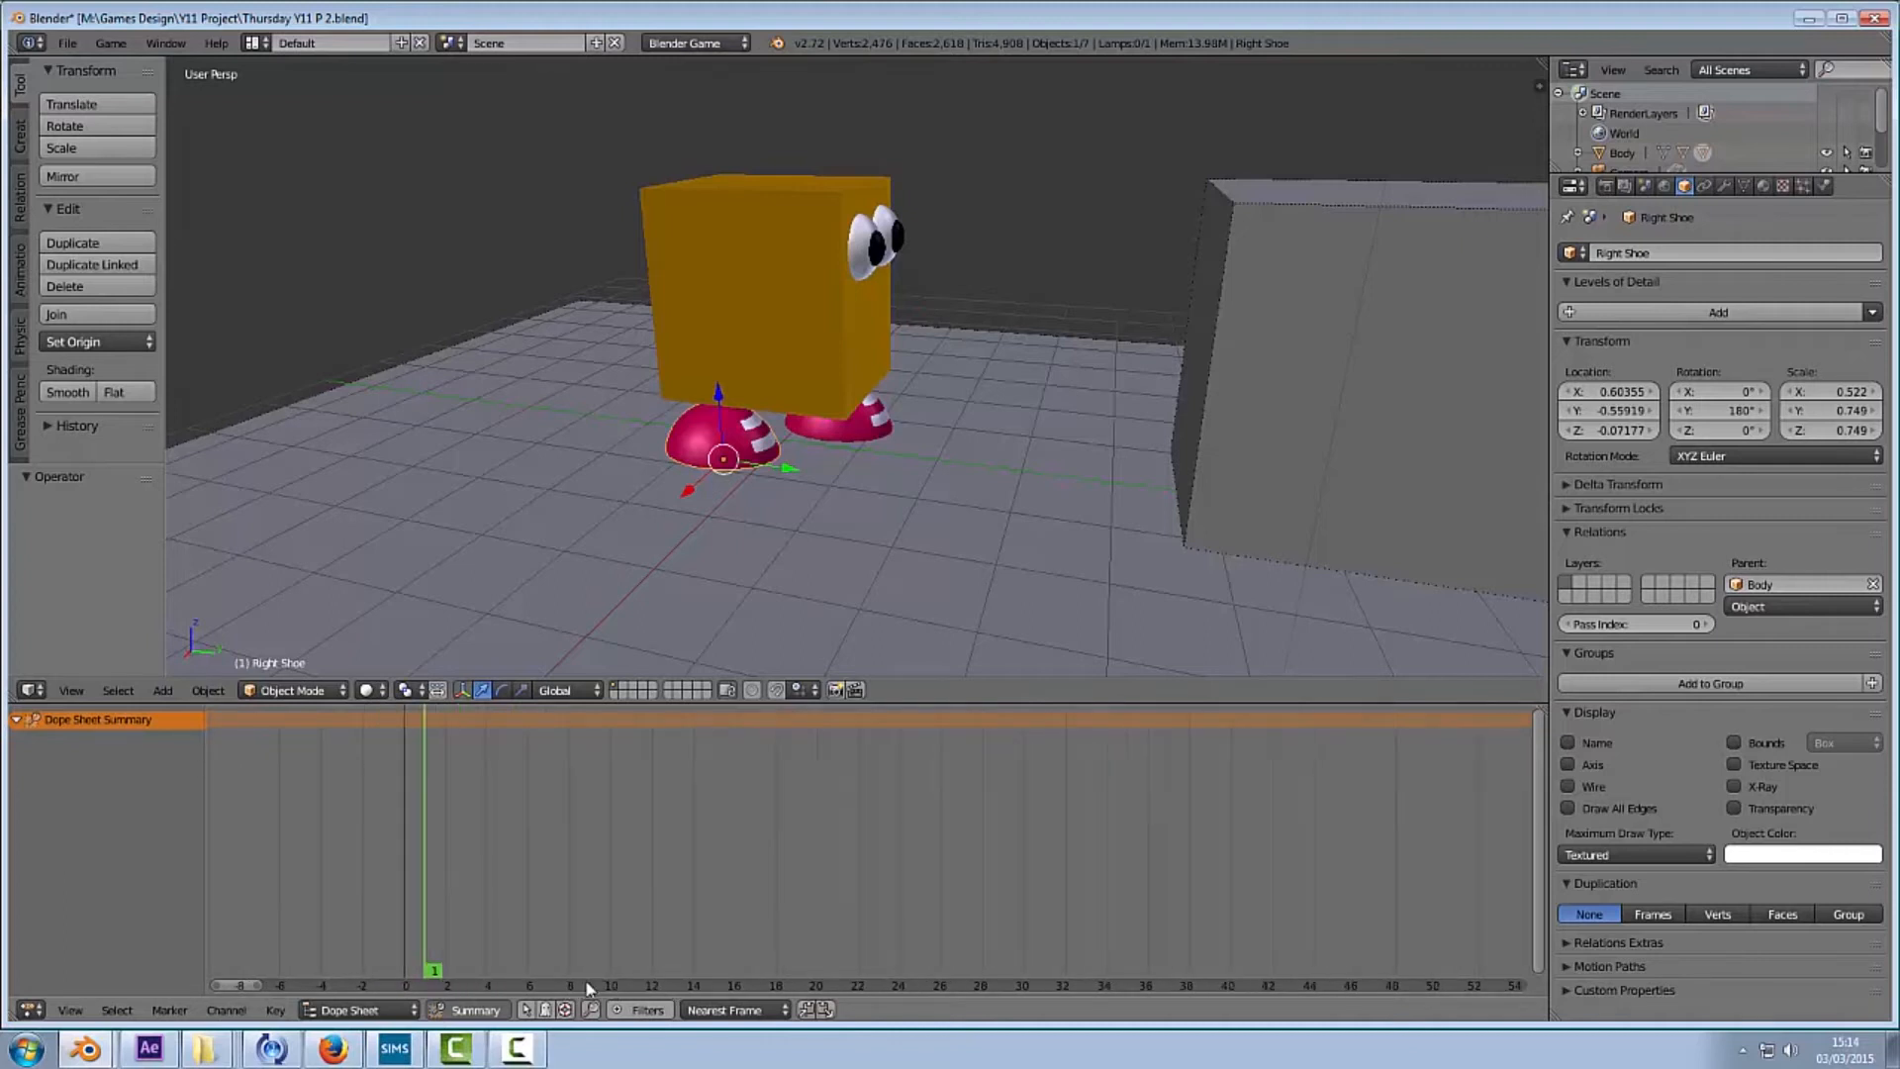
# Step: Insert Visual Location keyframes for the right shoe in its resting position at frames 0 and 10
pyautogui.click(413, 976)
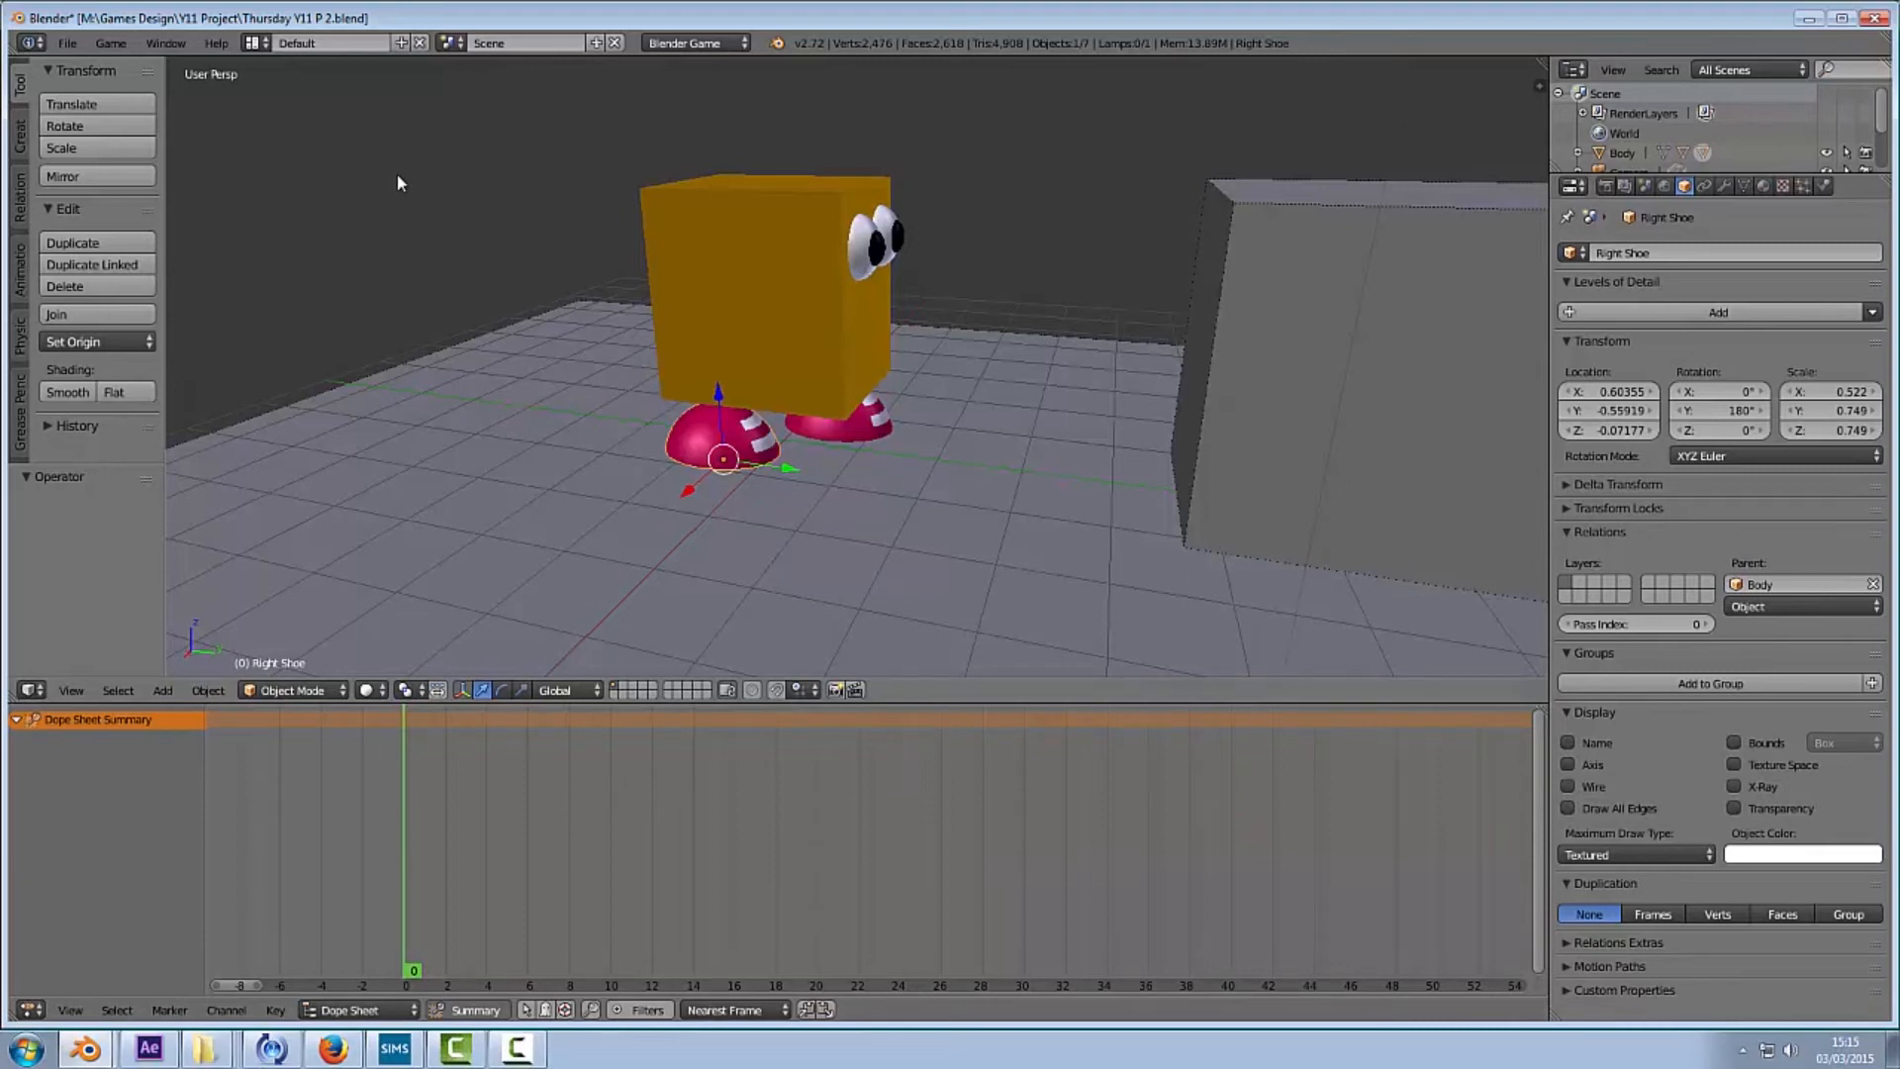
pyautogui.press('i')
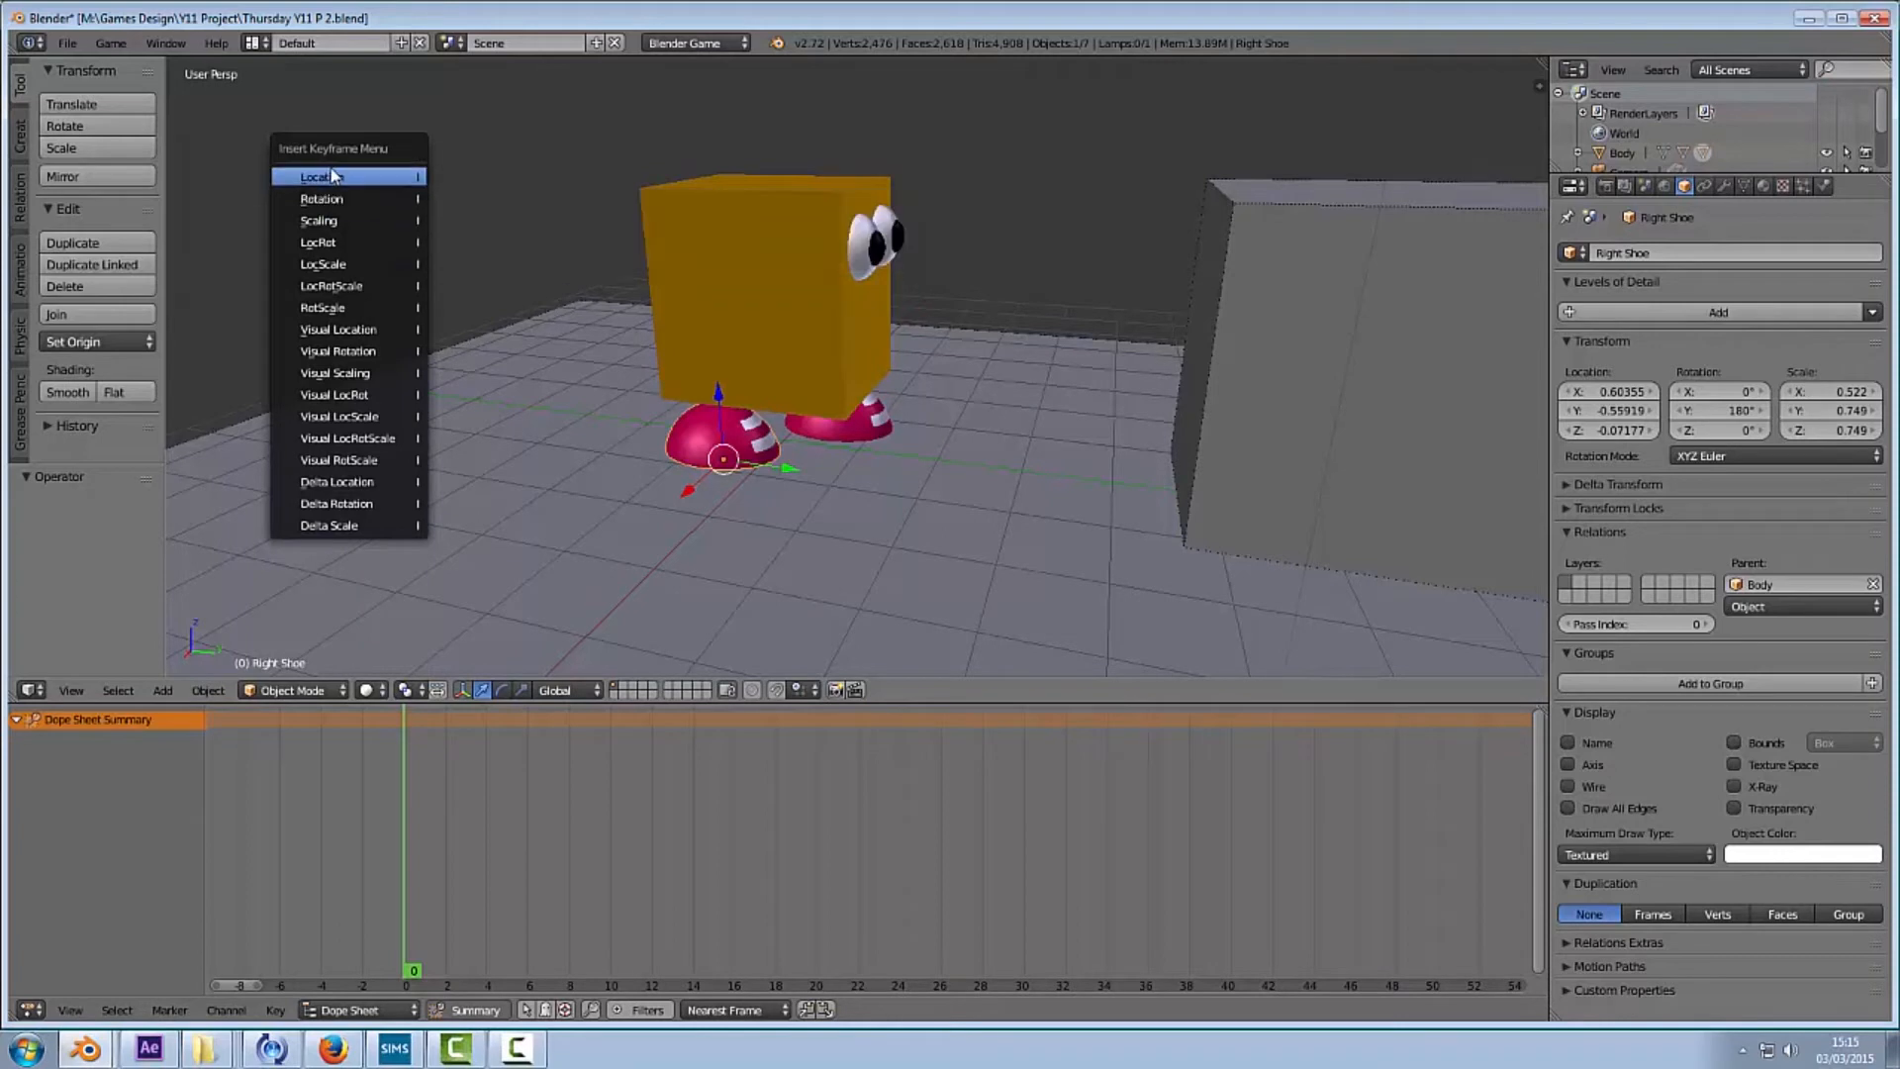
pyautogui.click(353, 333)
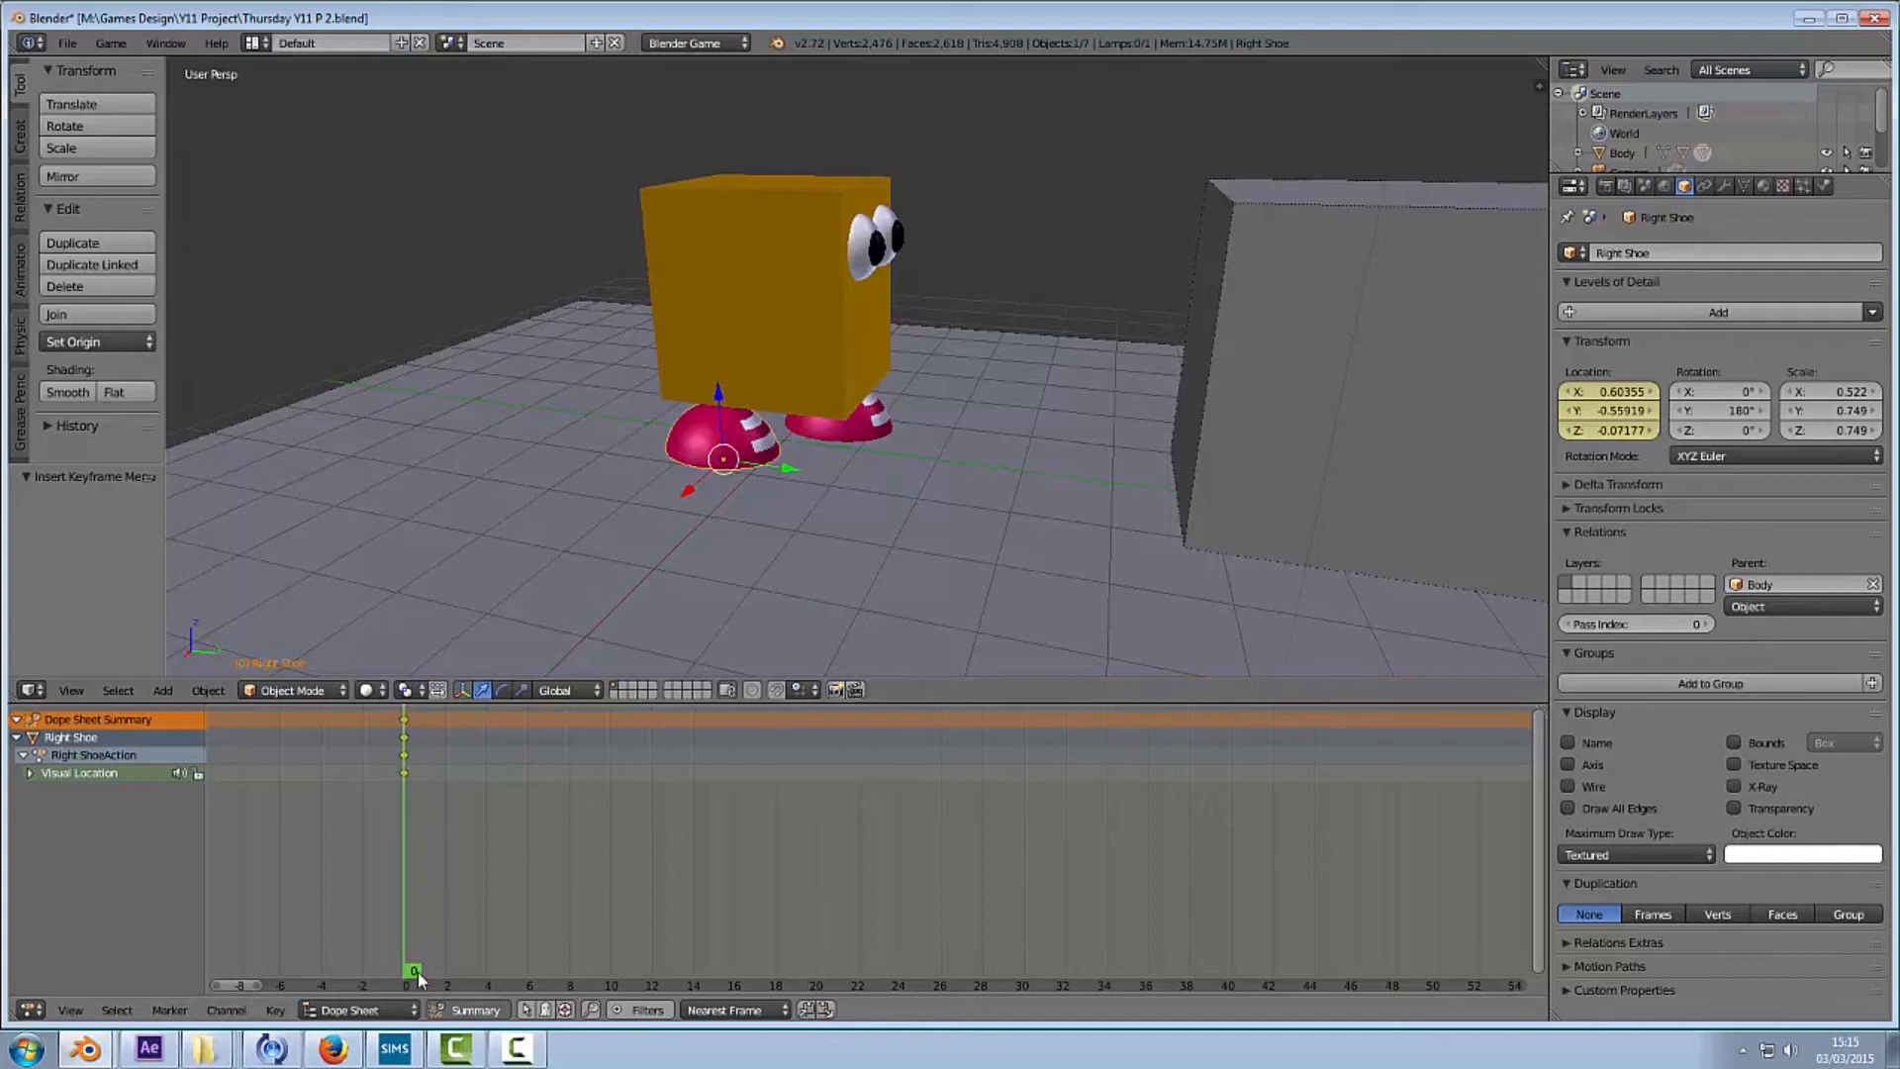
pyautogui.moveTo(435, 970); pyautogui.dragTo(618, 978)
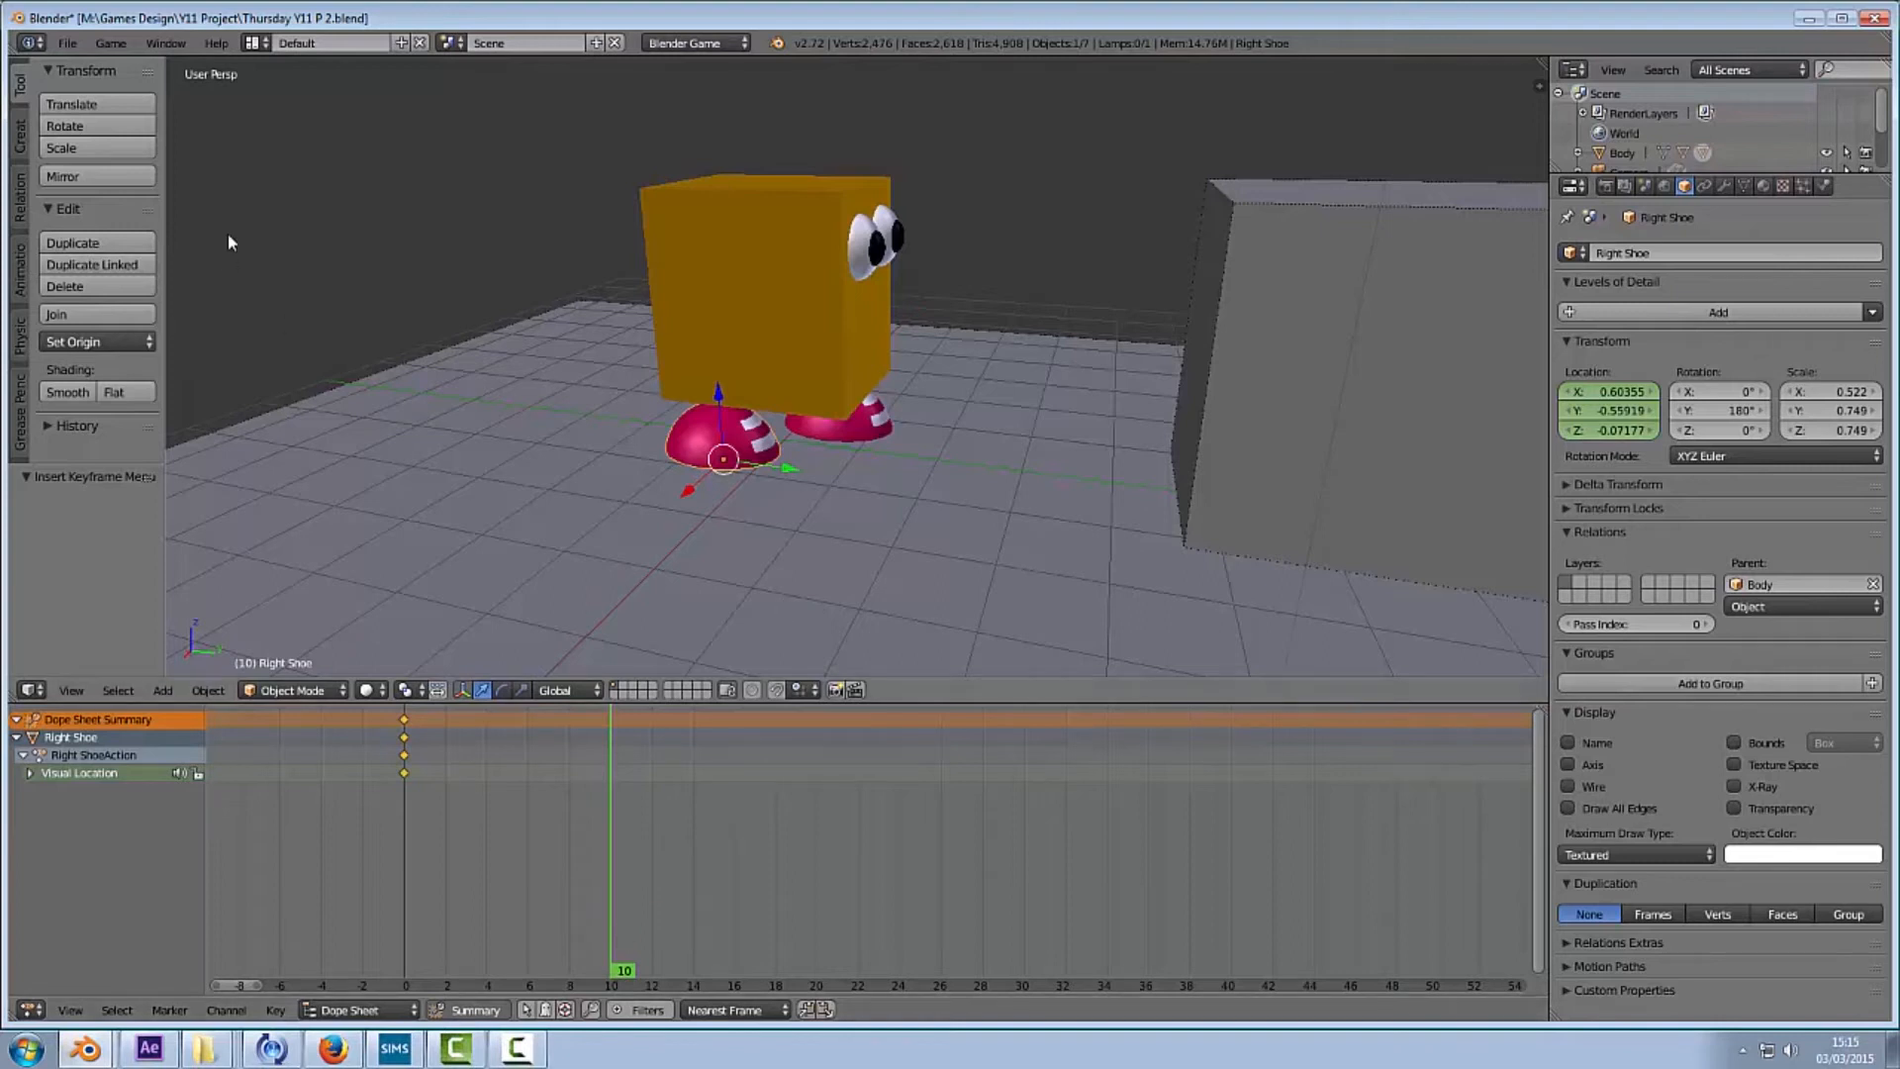
pyautogui.press('i')
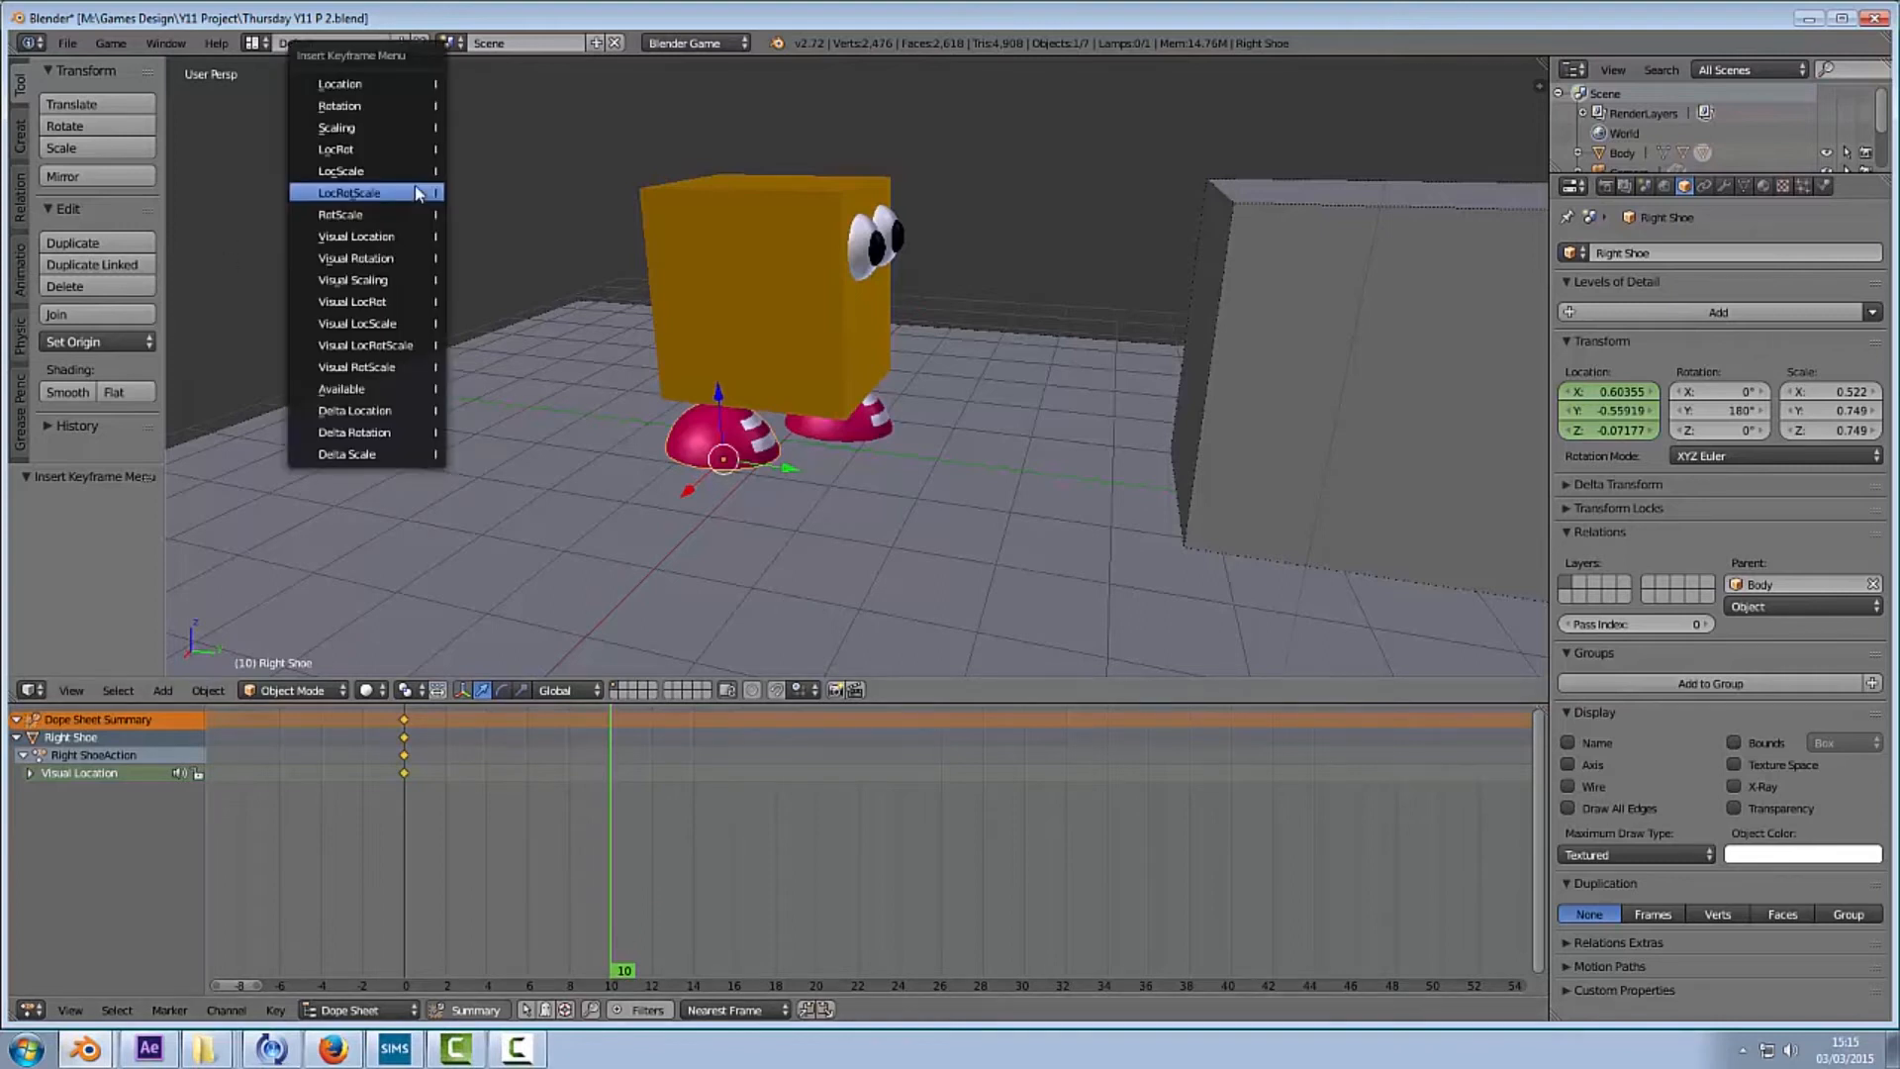
pyautogui.click(399, 237)
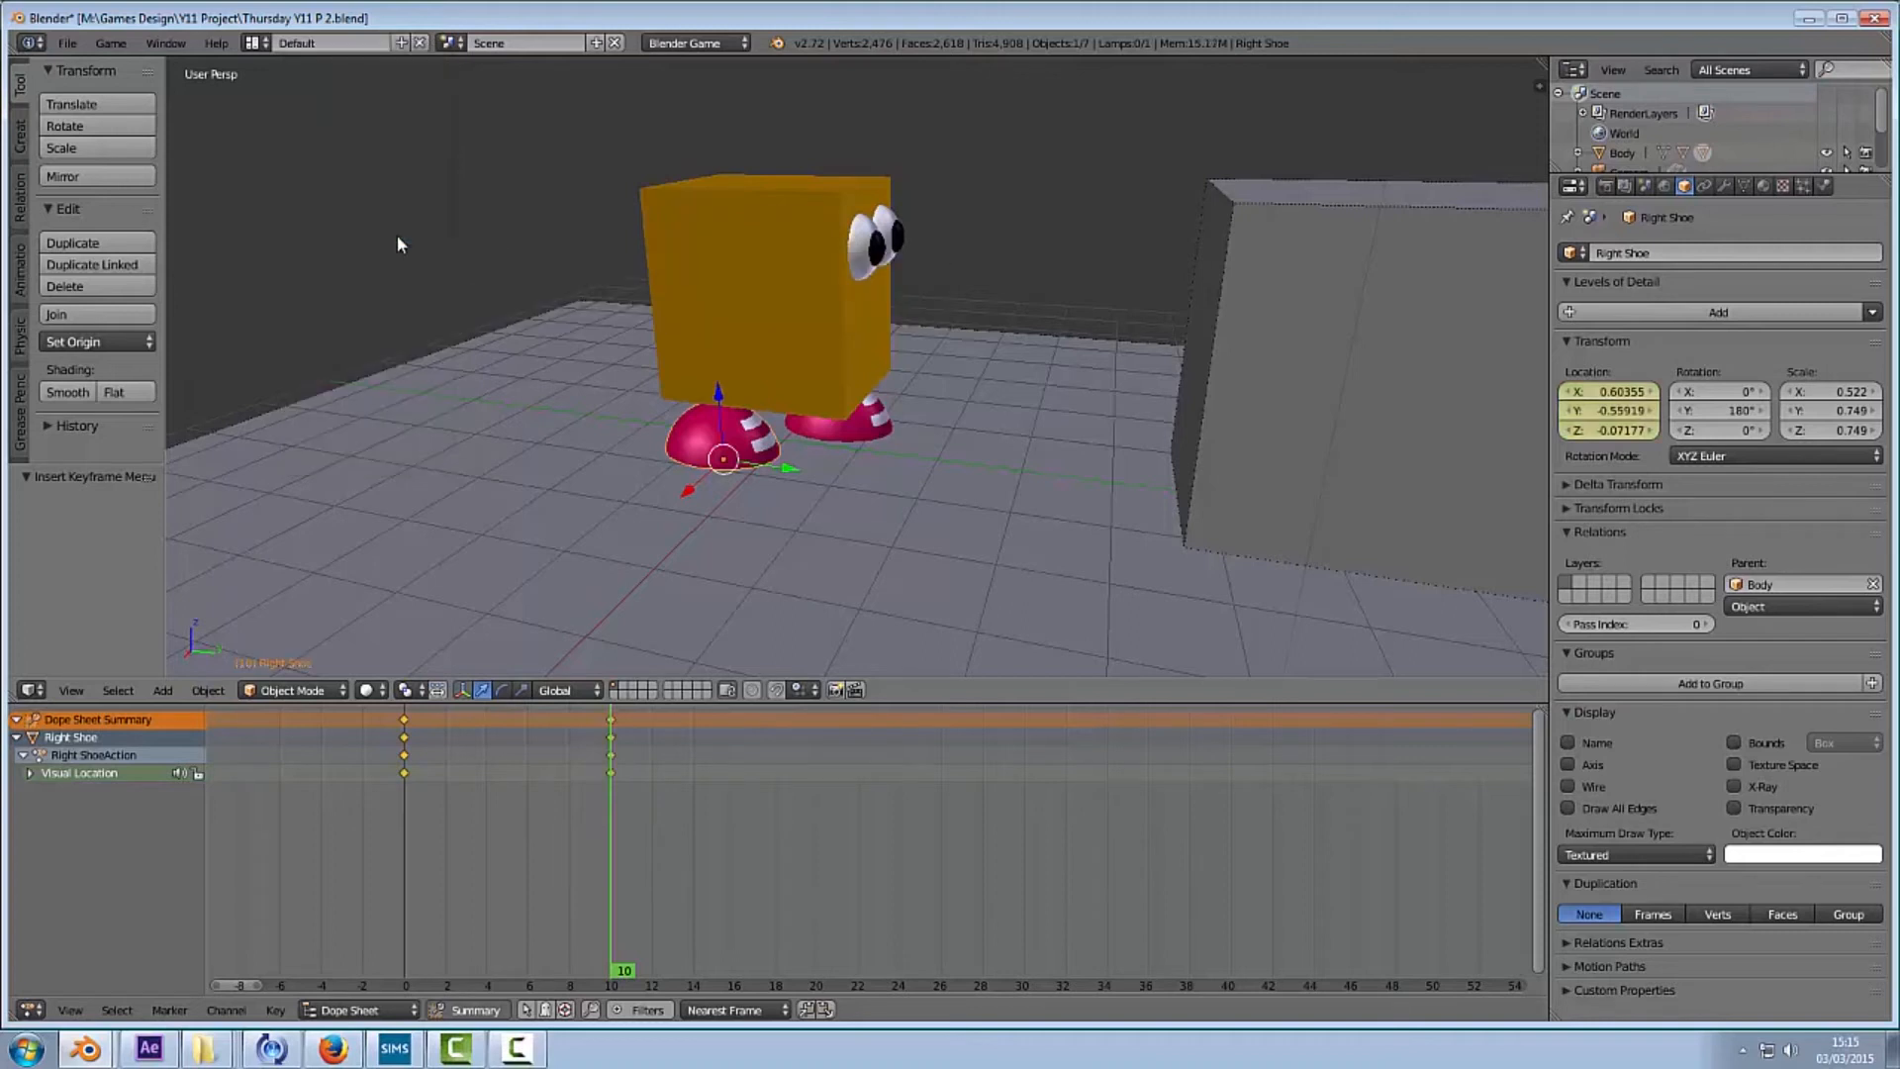
# Step: At frame 5, move the right shoe forward about 1.23 units along Y and insert a Visual Location keyframe
pyautogui.click(631, 975)
pyautogui.moveTo(631, 975); pyautogui.dragTo(517, 965)
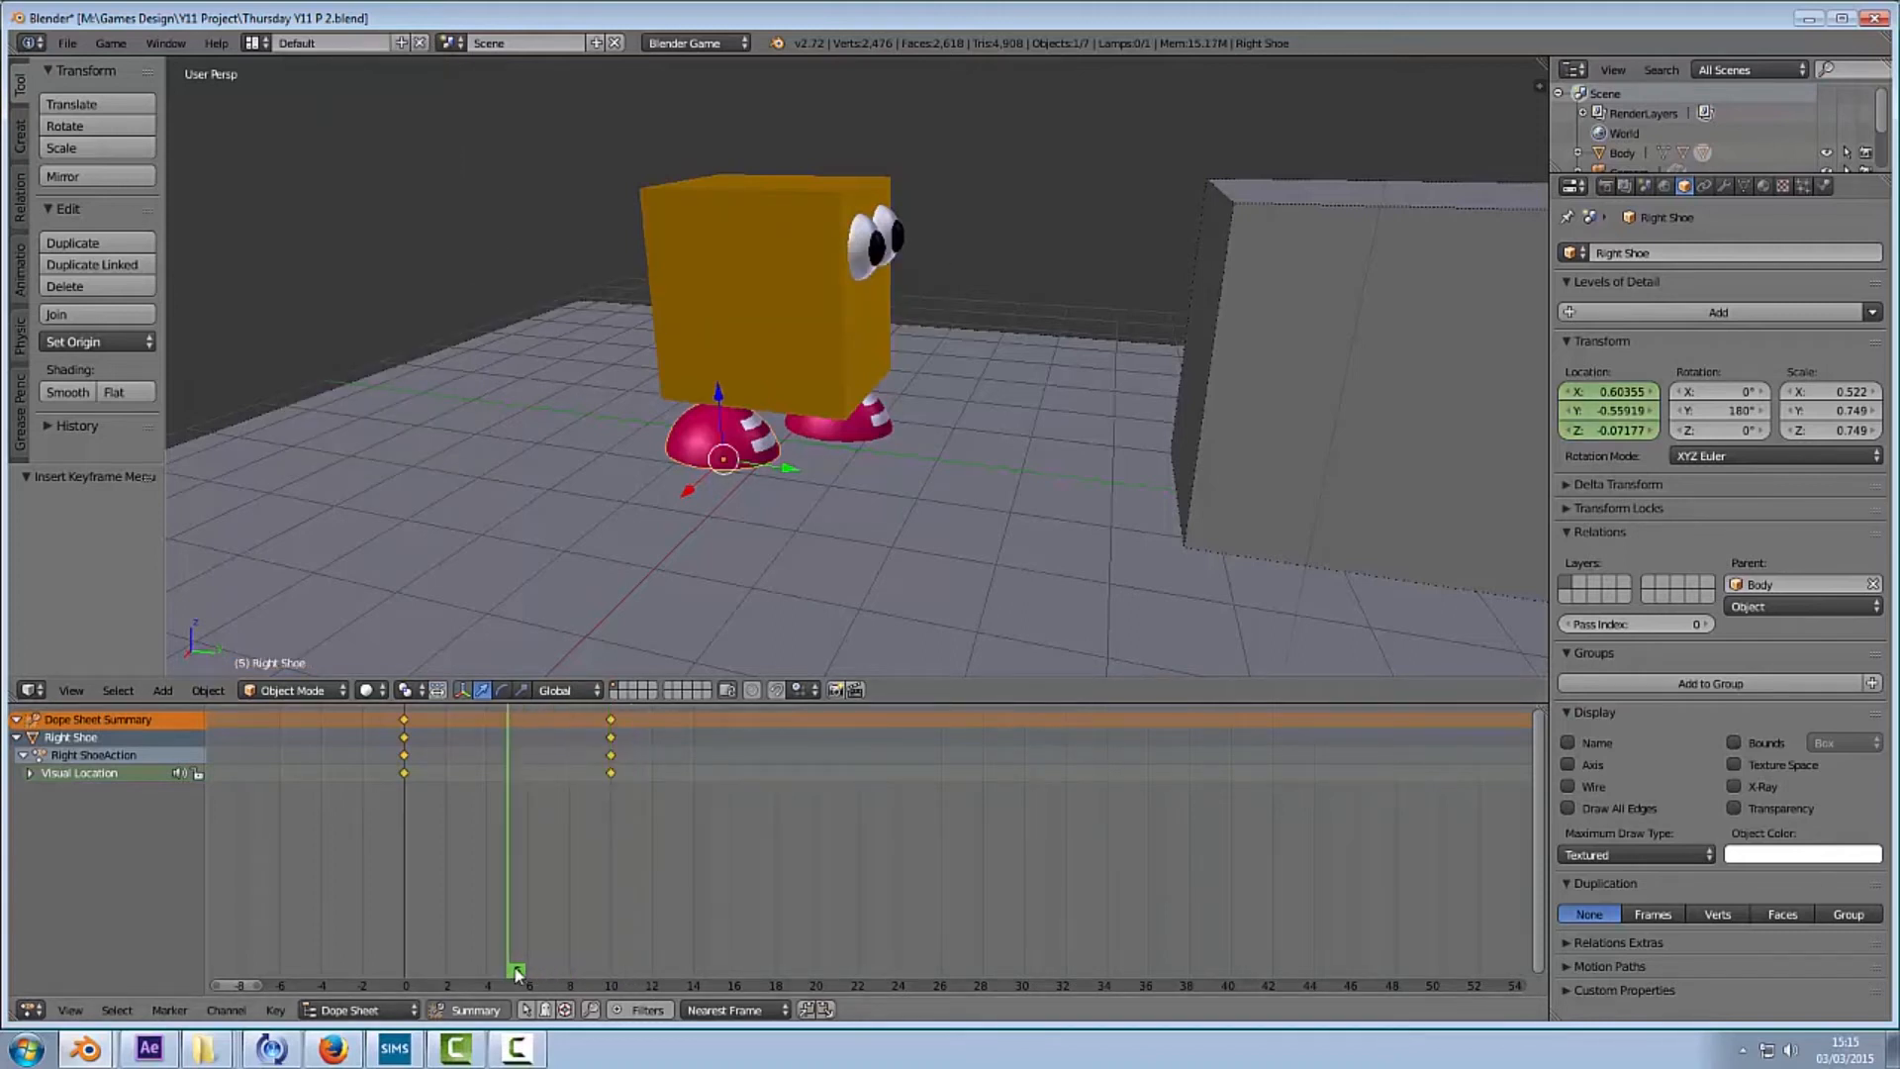
pyautogui.moveTo(789, 469); pyautogui.dragTo(882, 490)
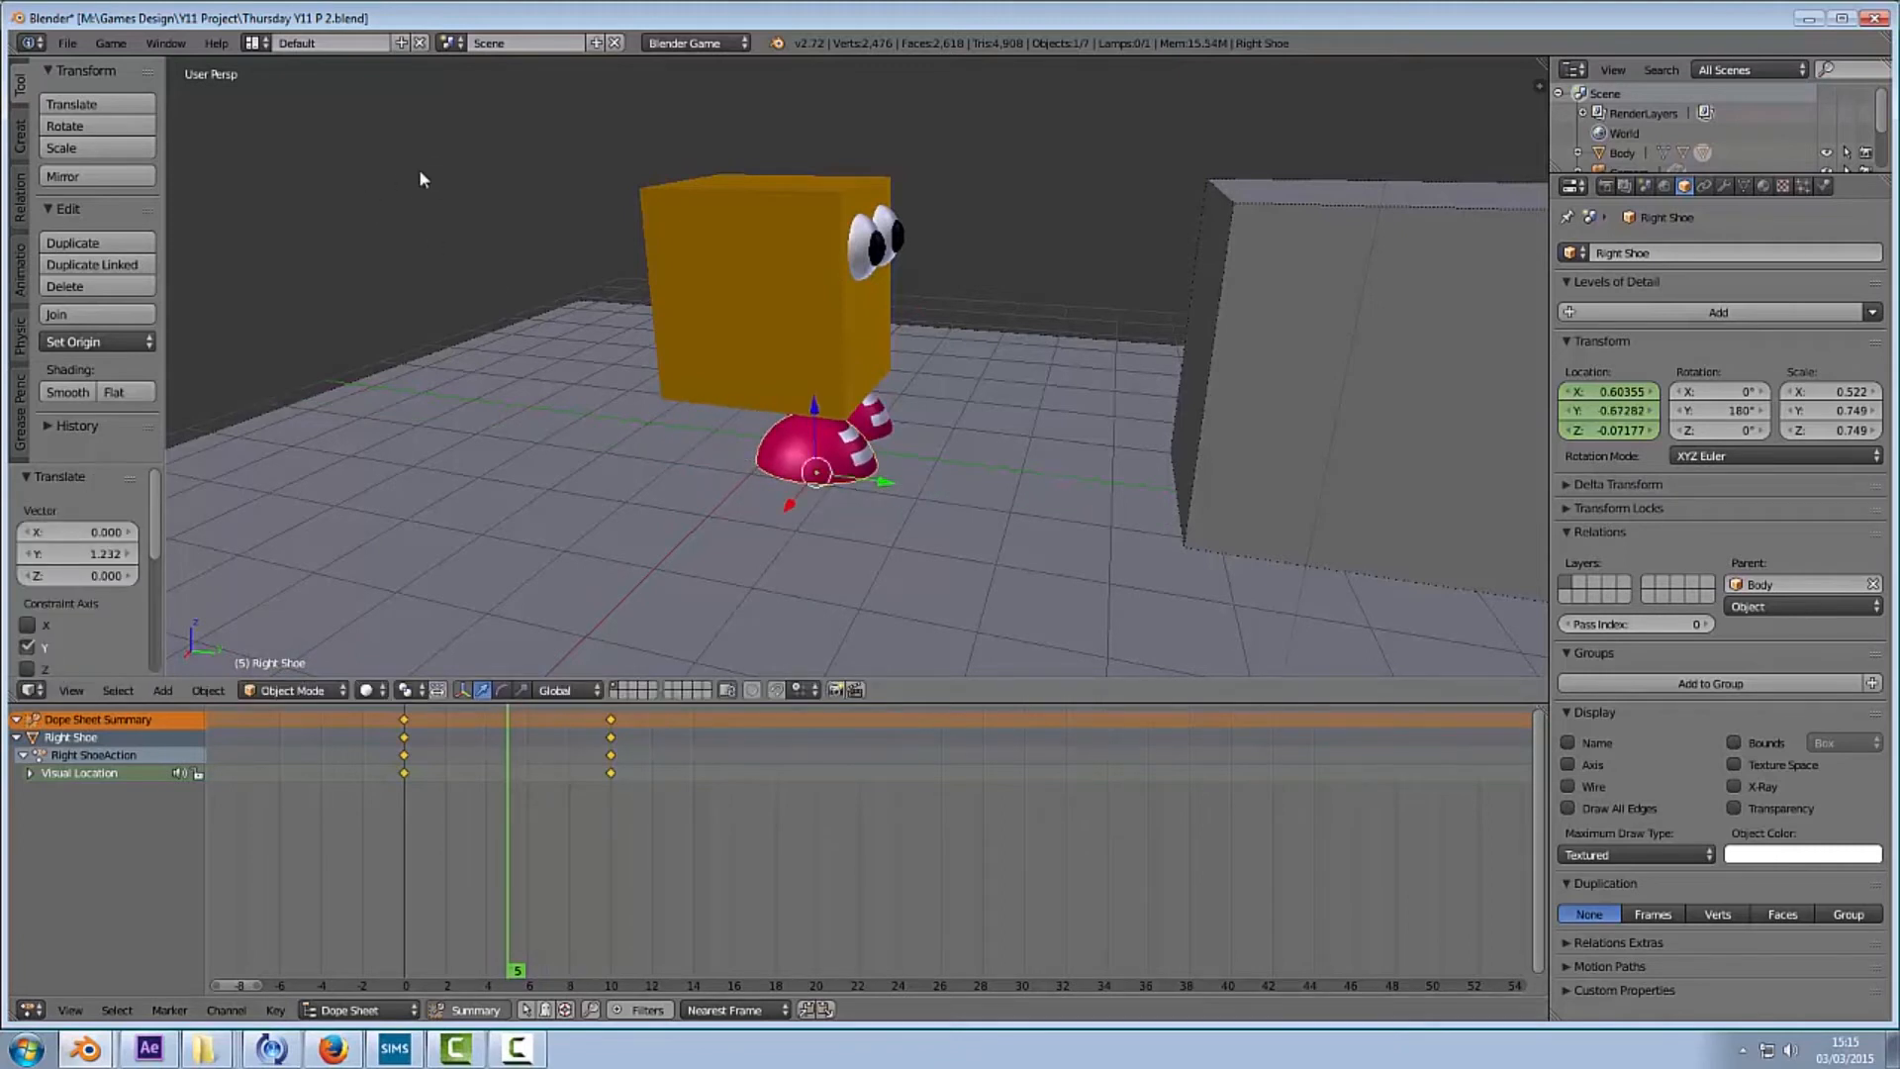
pyautogui.press('i')
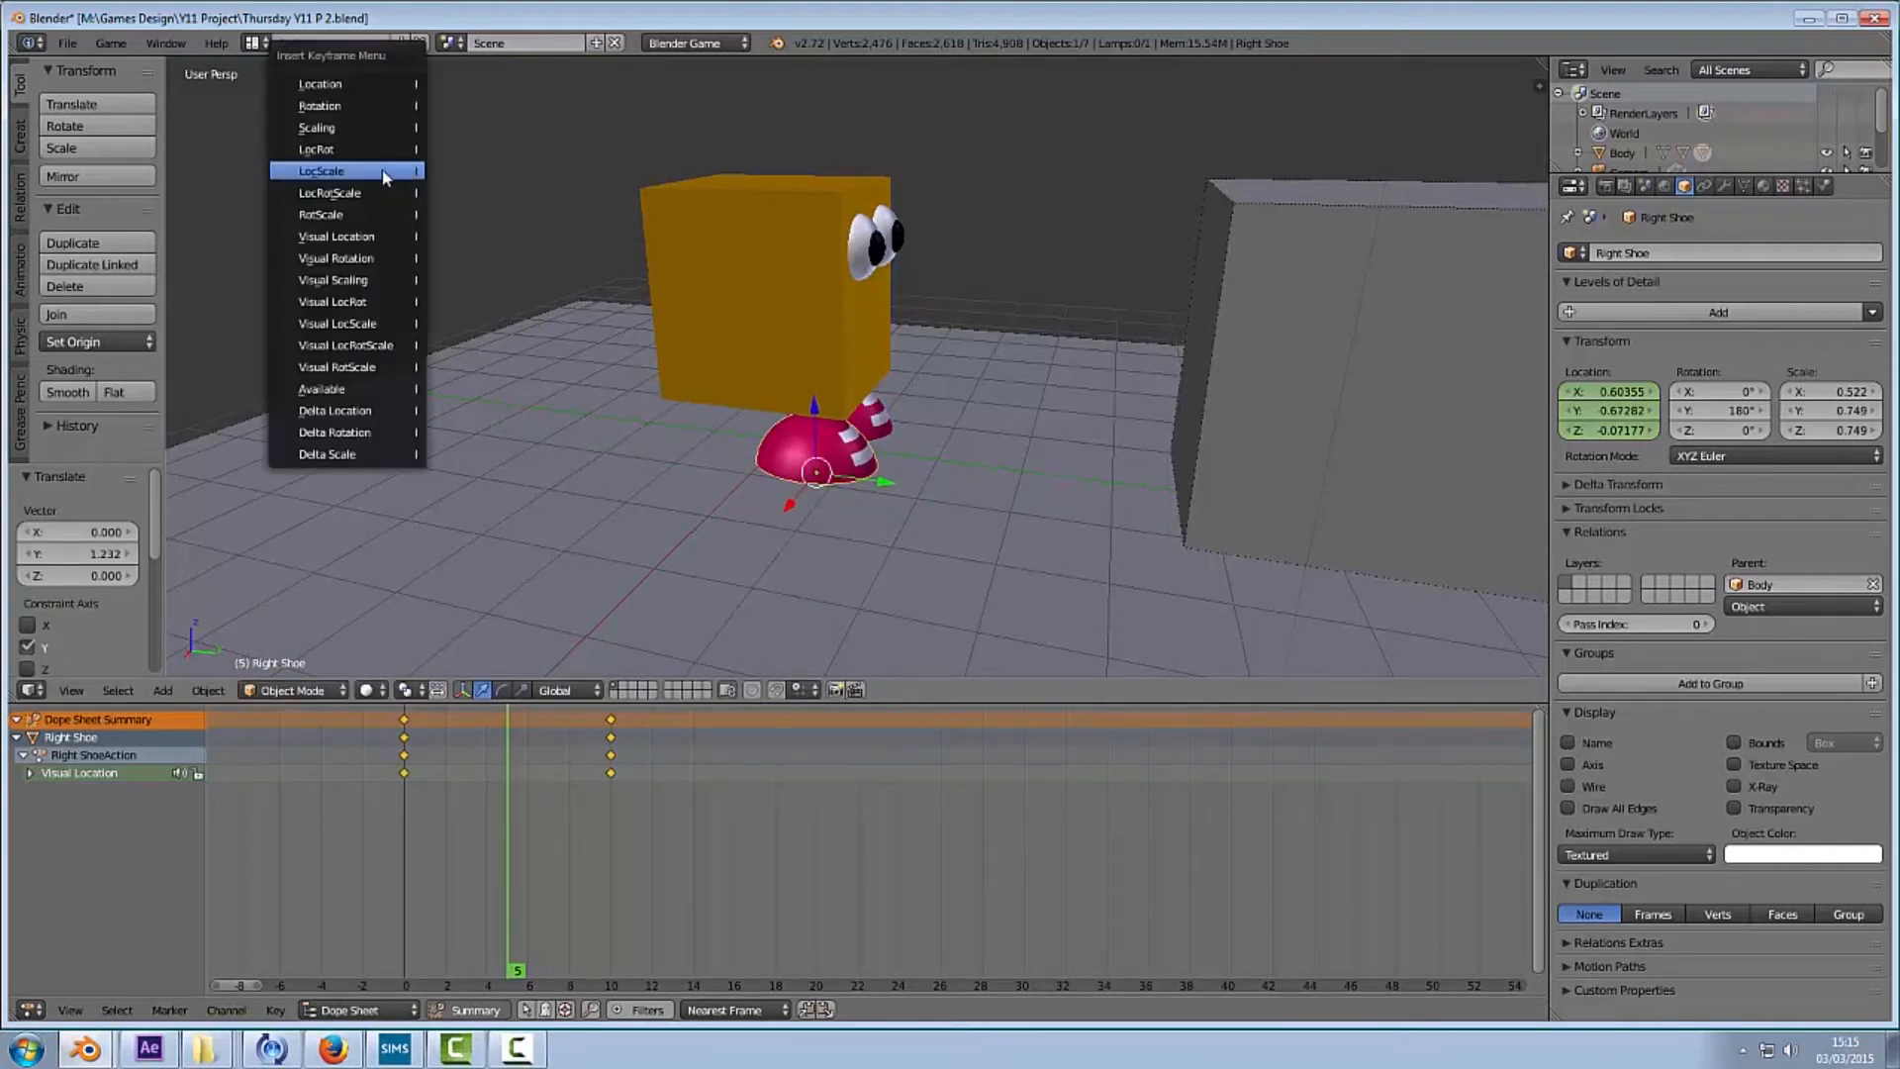
pyautogui.click(374, 238)
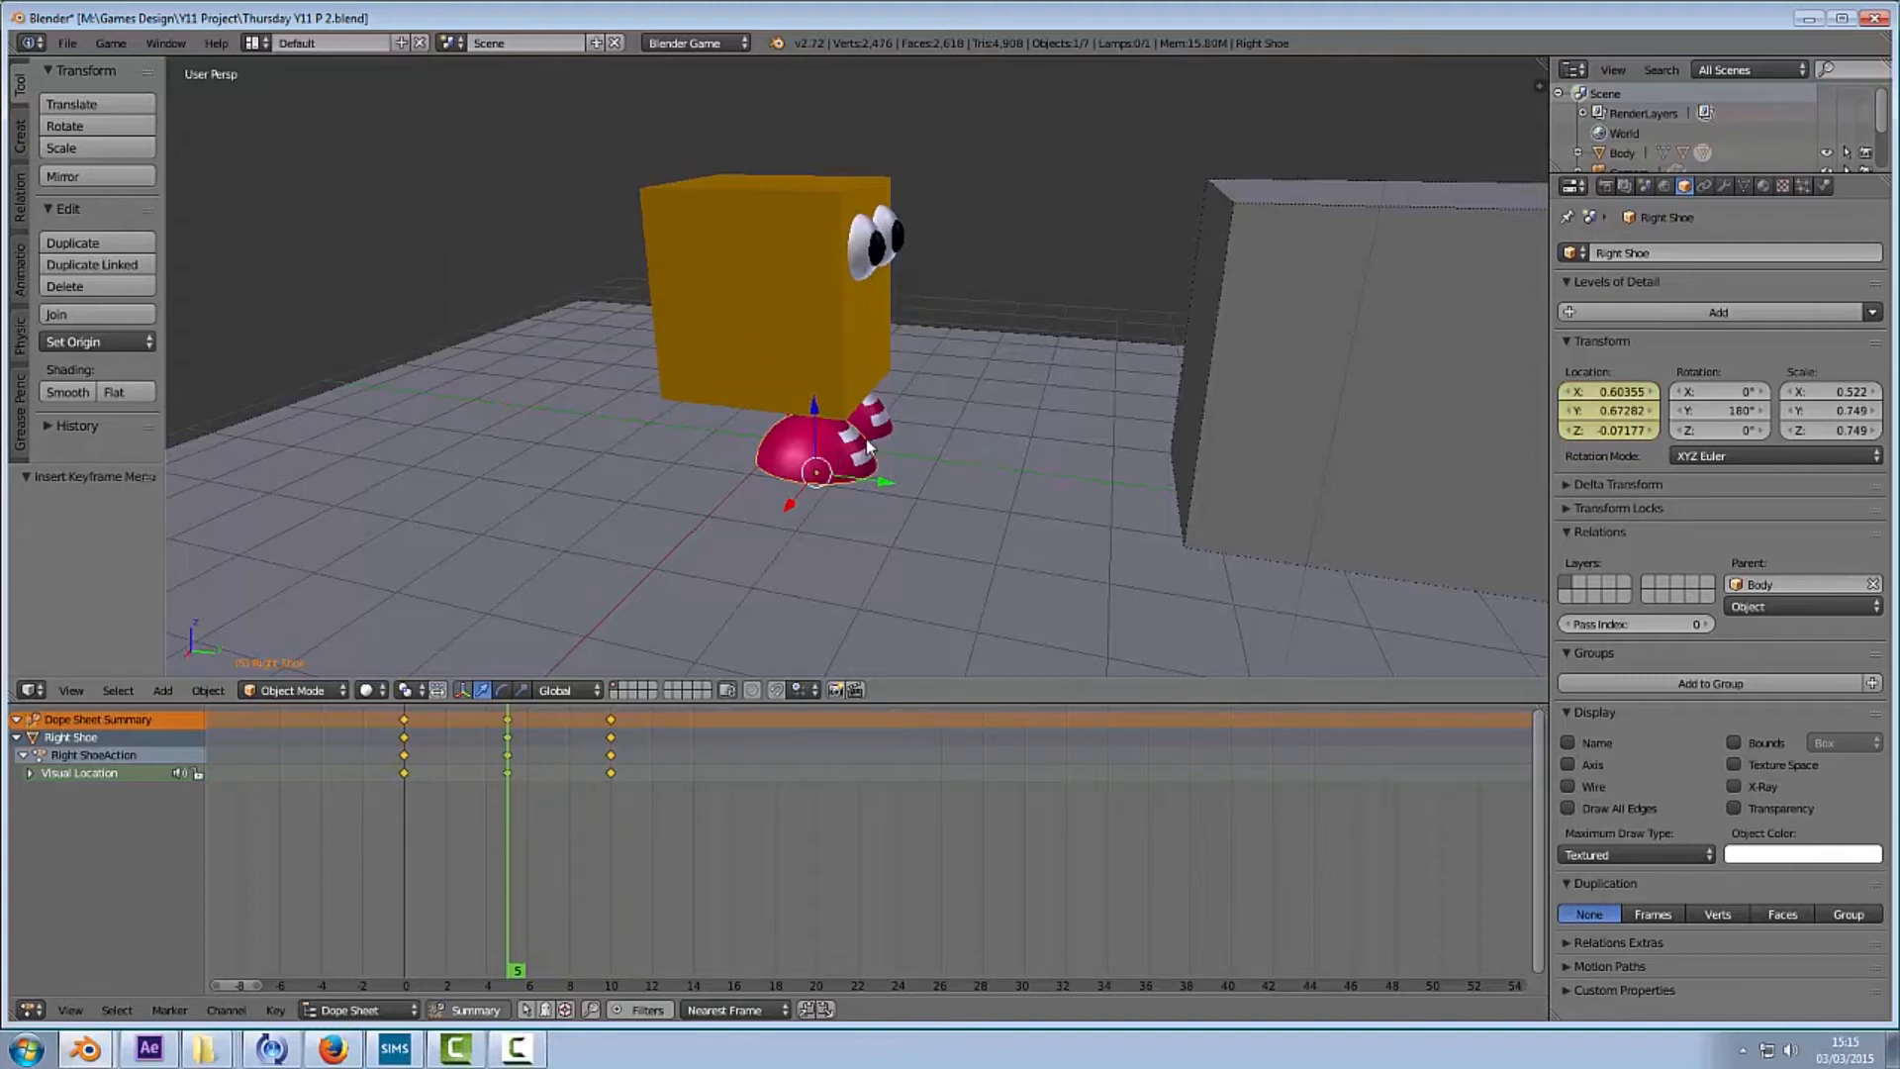
# Step: Insert Visual Location keyframes for the left shoe in its resting position at frames 0 and 10
pyautogui.moveTo(968, 447); pyautogui.dragTo(585, 463, button='middle')
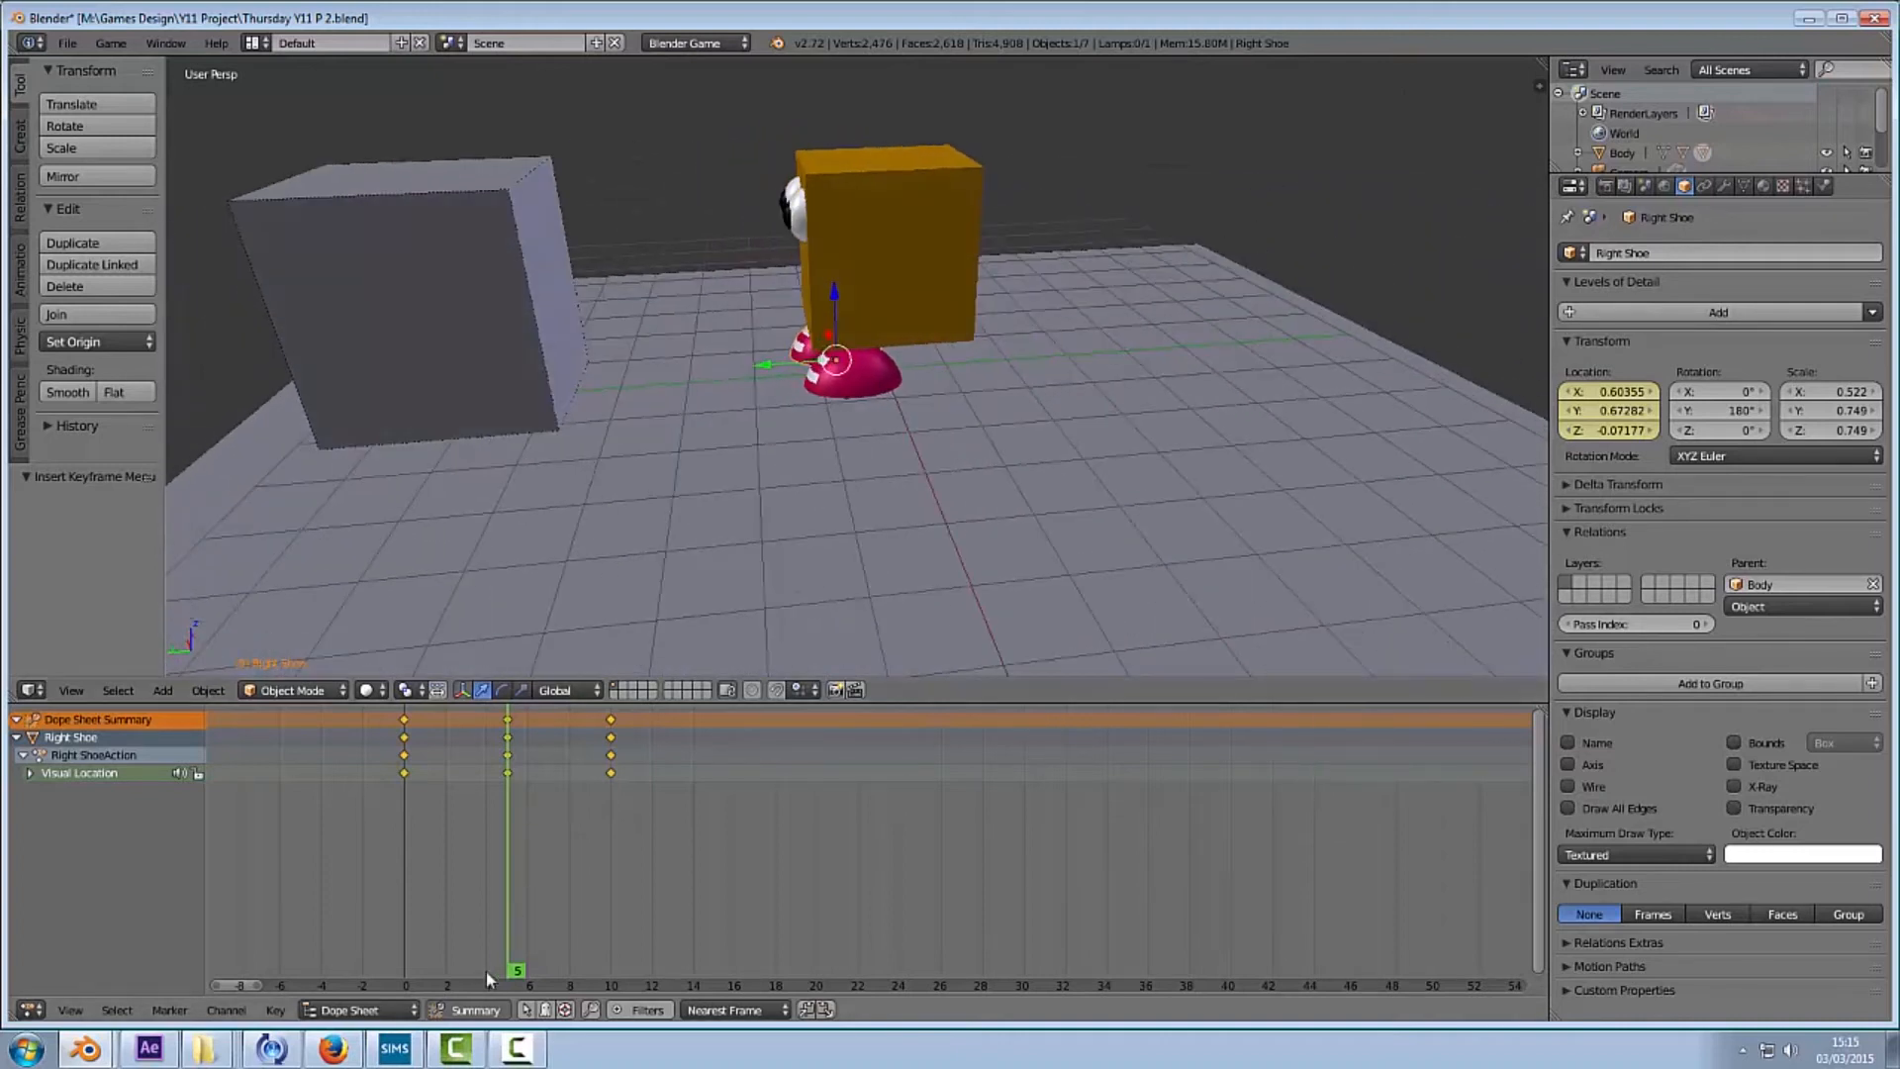
pyautogui.moveTo(509, 970); pyautogui.dragTo(411, 974)
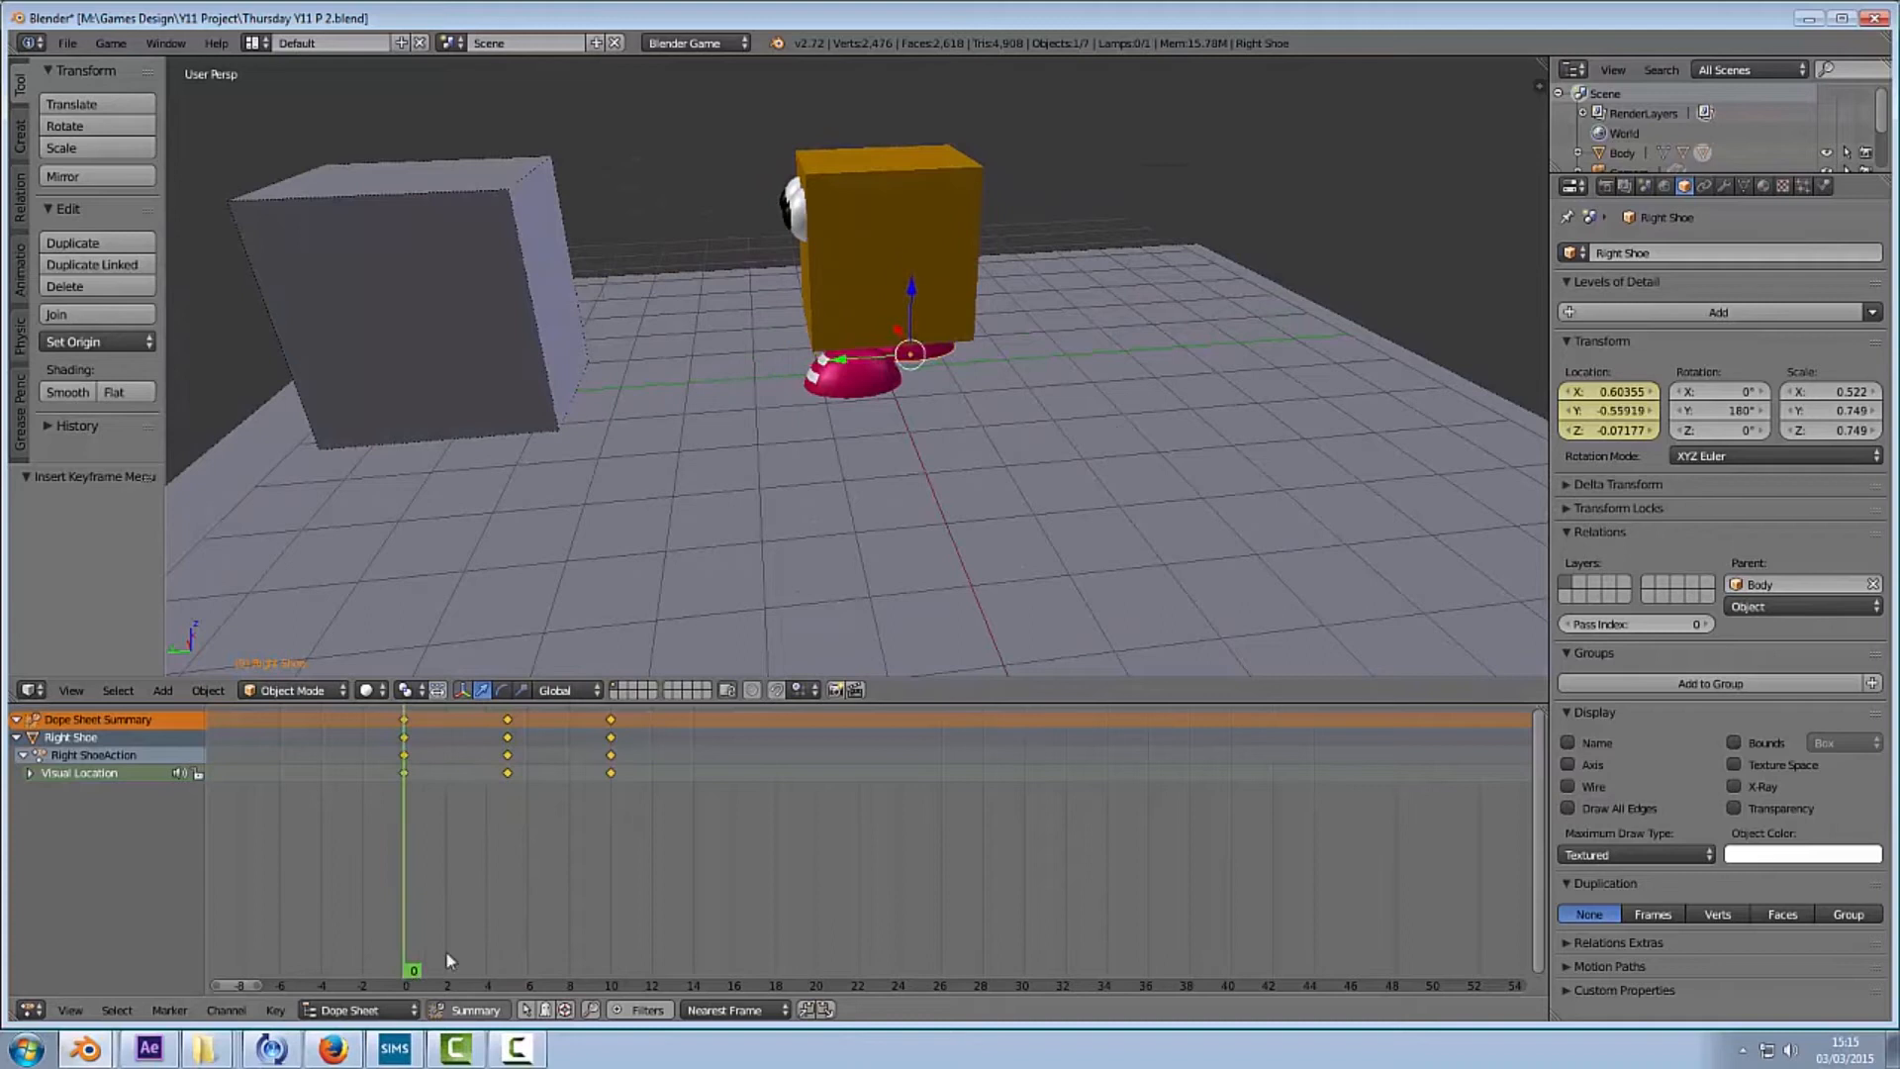
pyautogui.rightClick(849, 381)
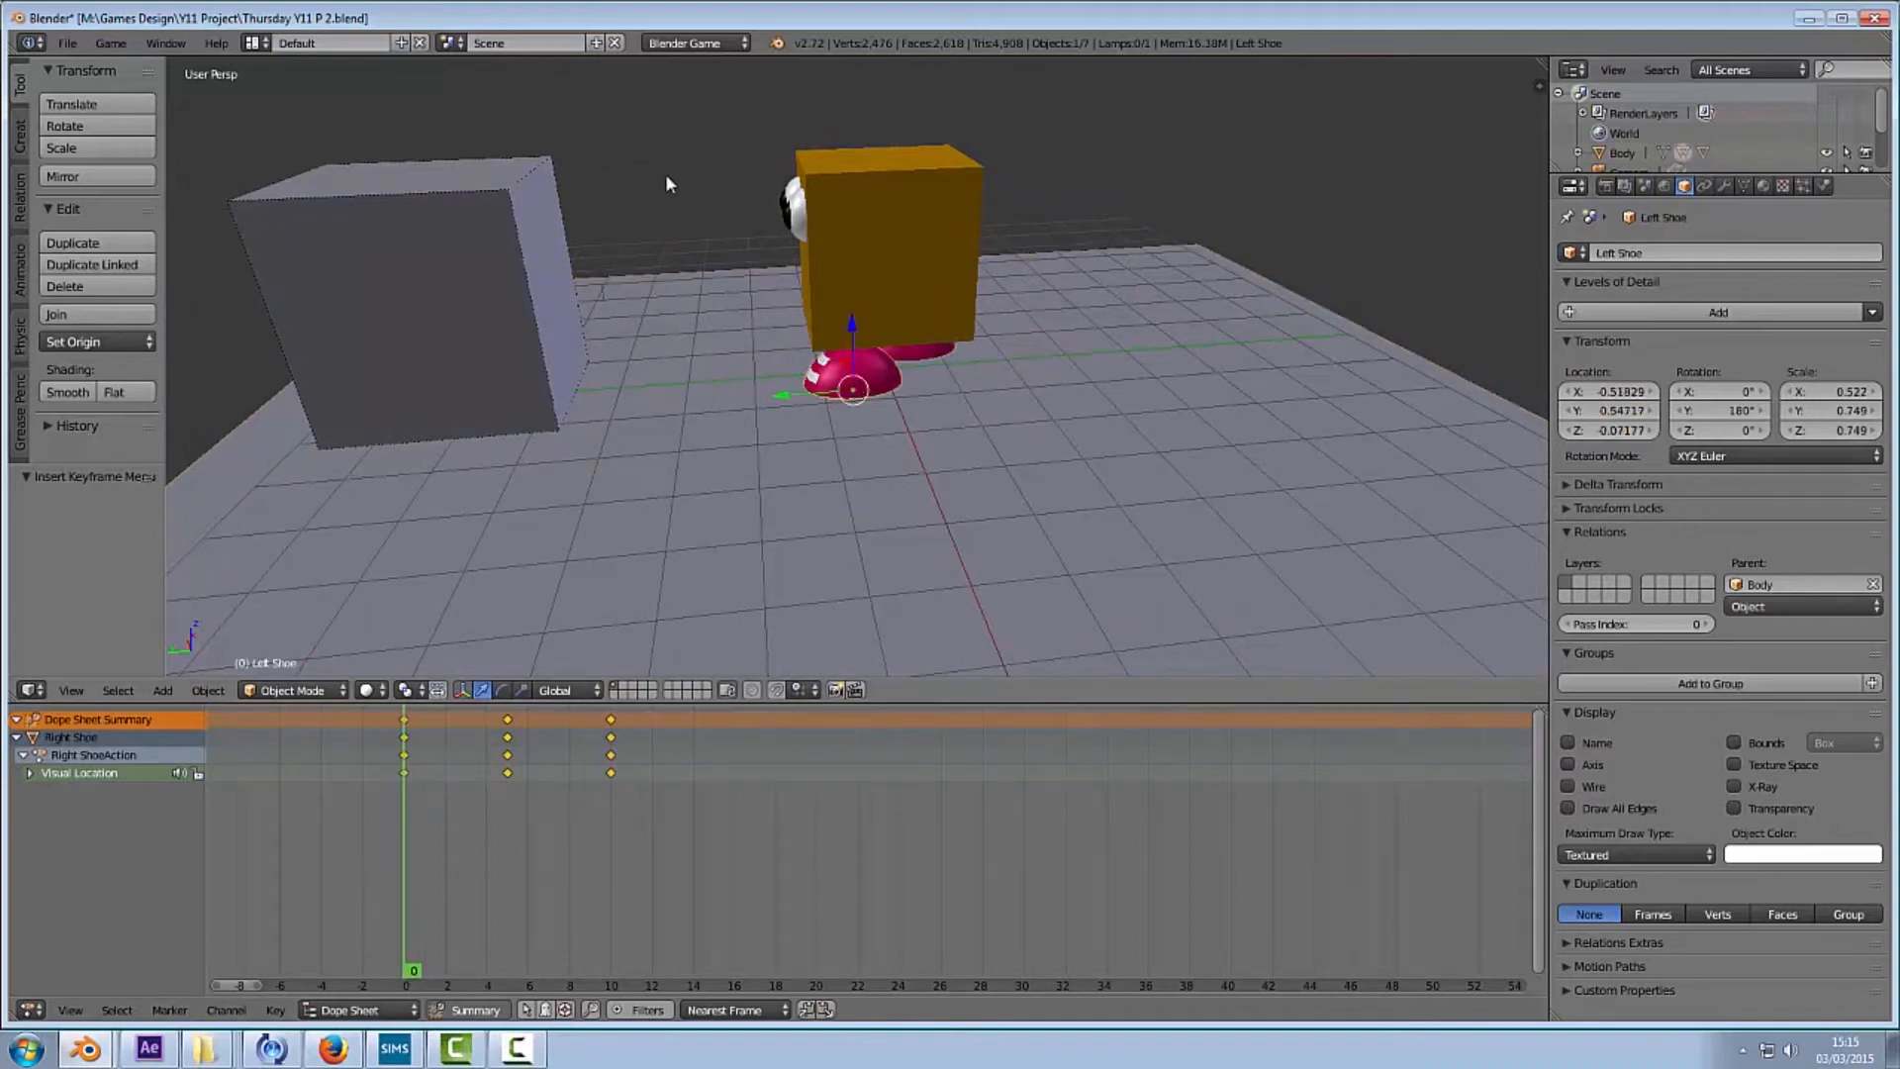
pyautogui.press('i')
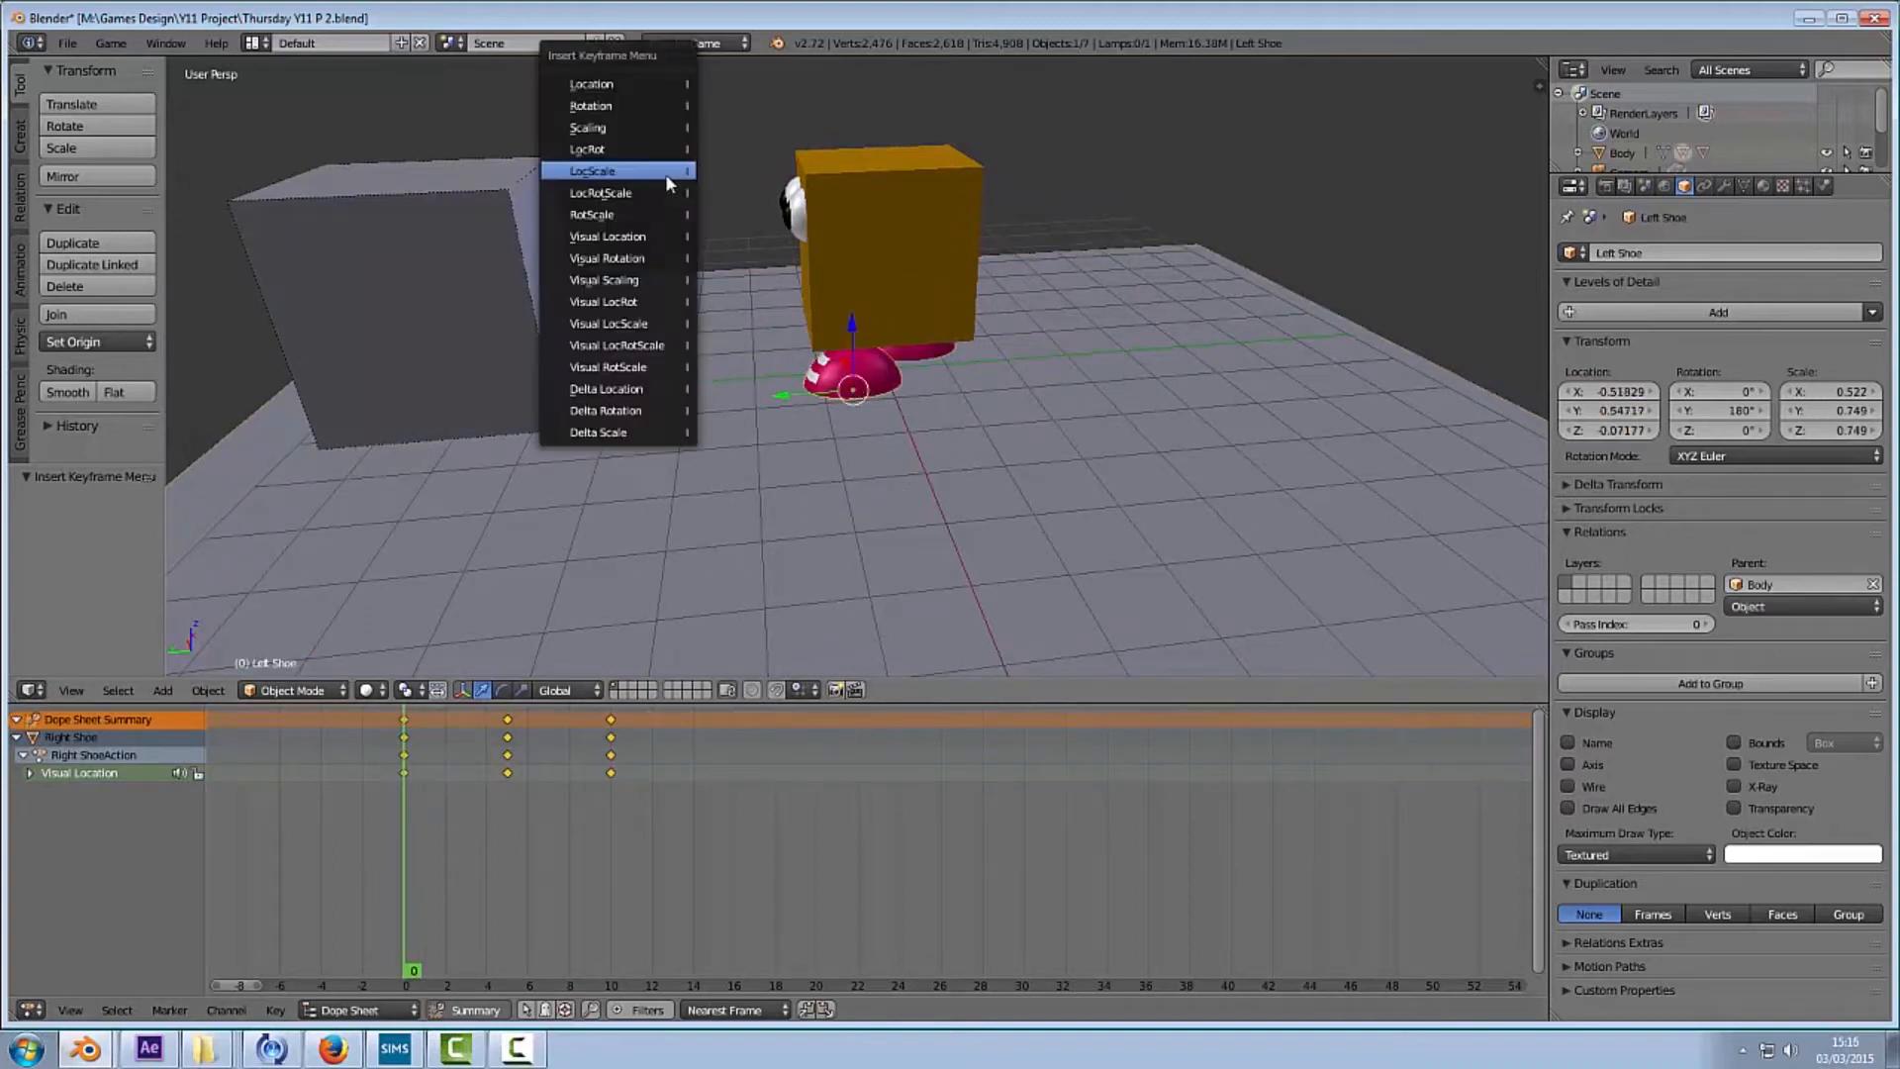
pyautogui.click(633, 237)
pyautogui.moveTo(465, 964); pyautogui.dragTo(613, 966)
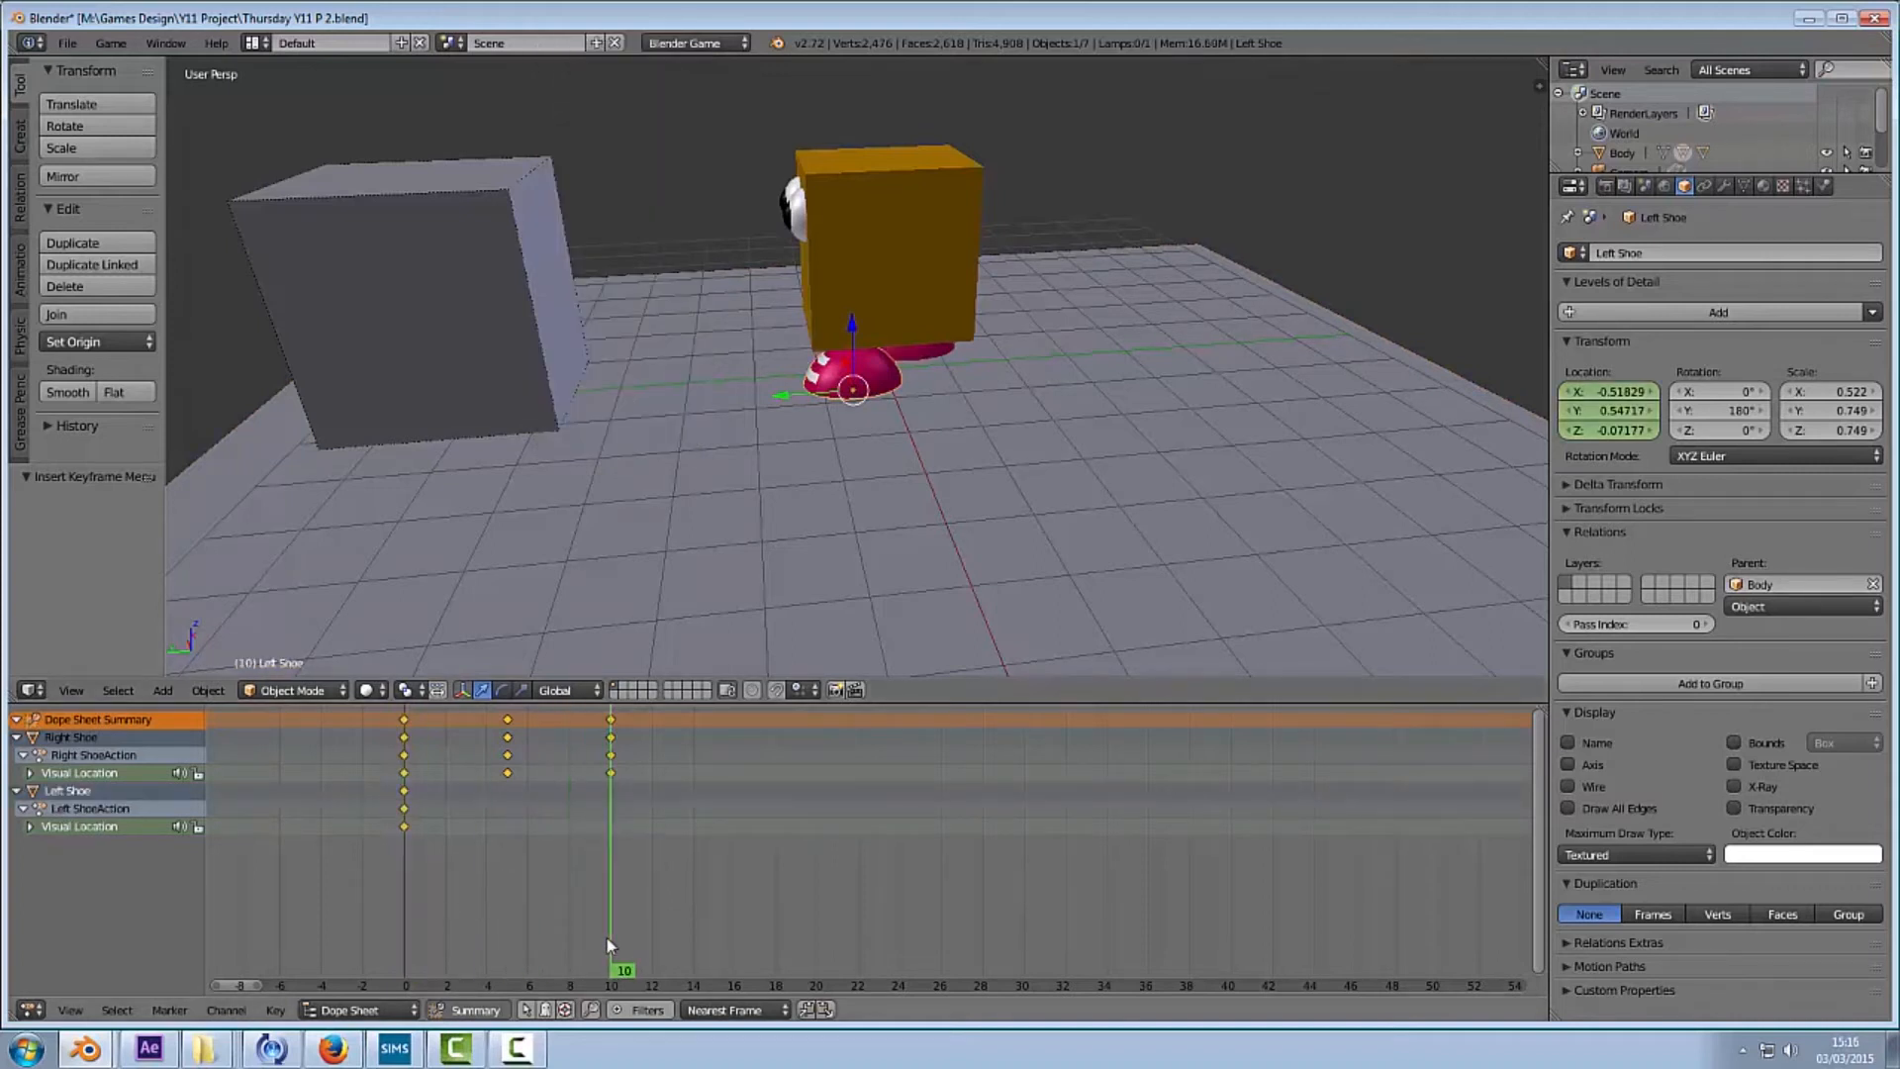
pyautogui.press('i')
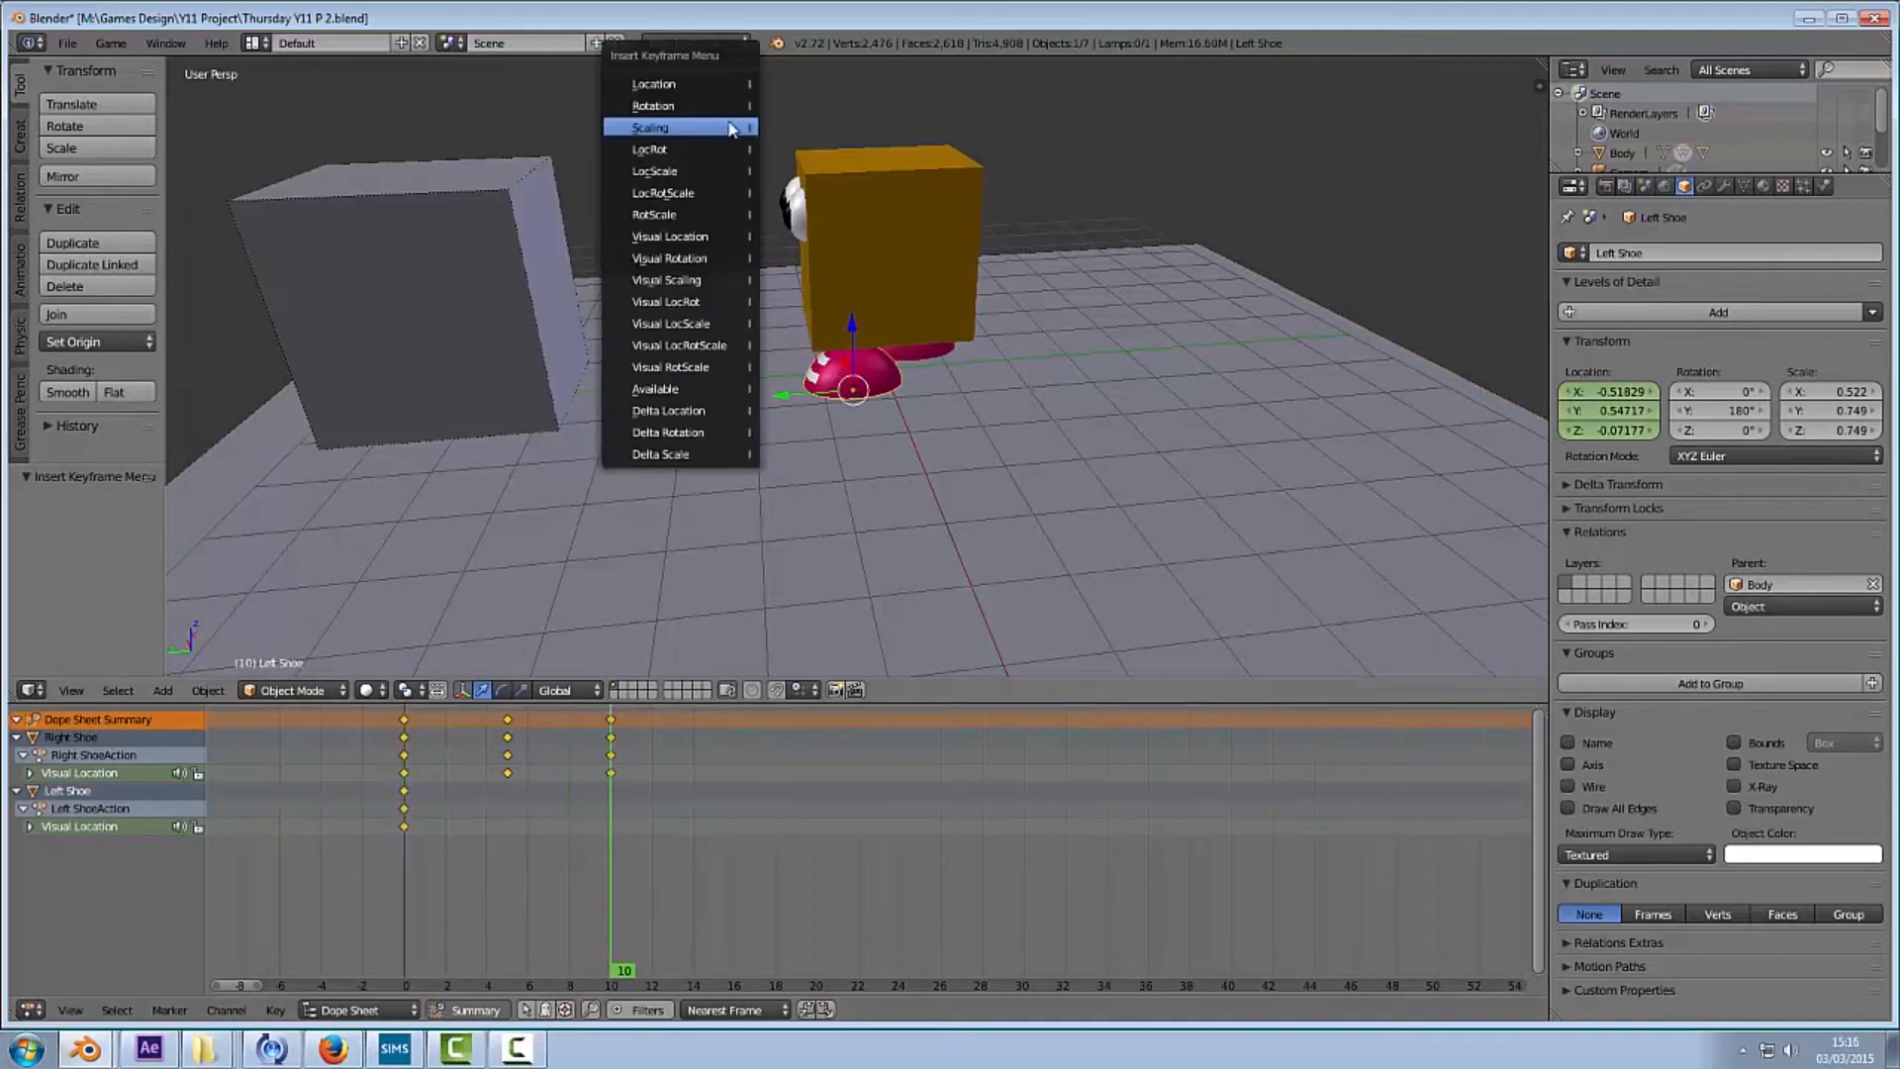
pyautogui.click(713, 238)
# Step: At frame 5, move the left shoe about -1.23 units along Y and insert a Visual Location keyframe
pyautogui.moveTo(626, 970); pyautogui.dragTo(509, 965)
pyautogui.press('g')
pyautogui.press('y')
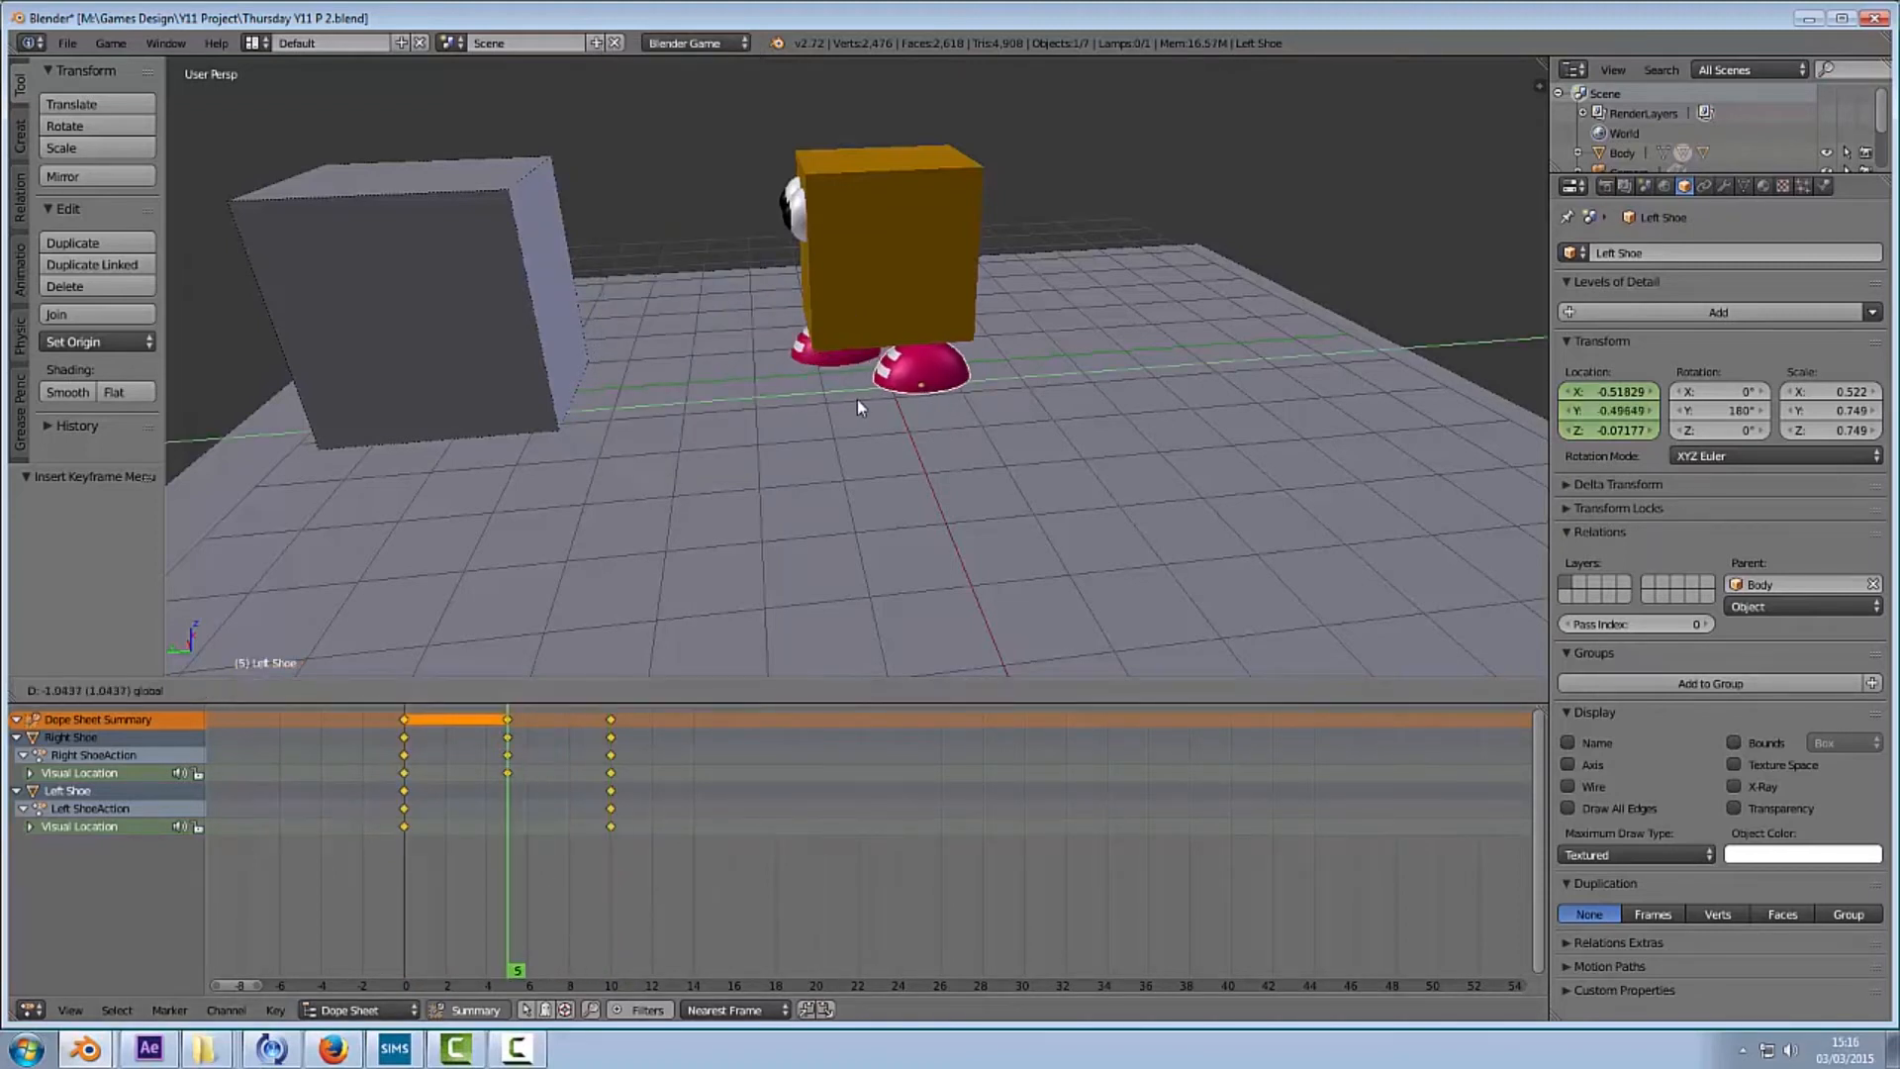
pyautogui.click(865, 400)
pyautogui.press('i')
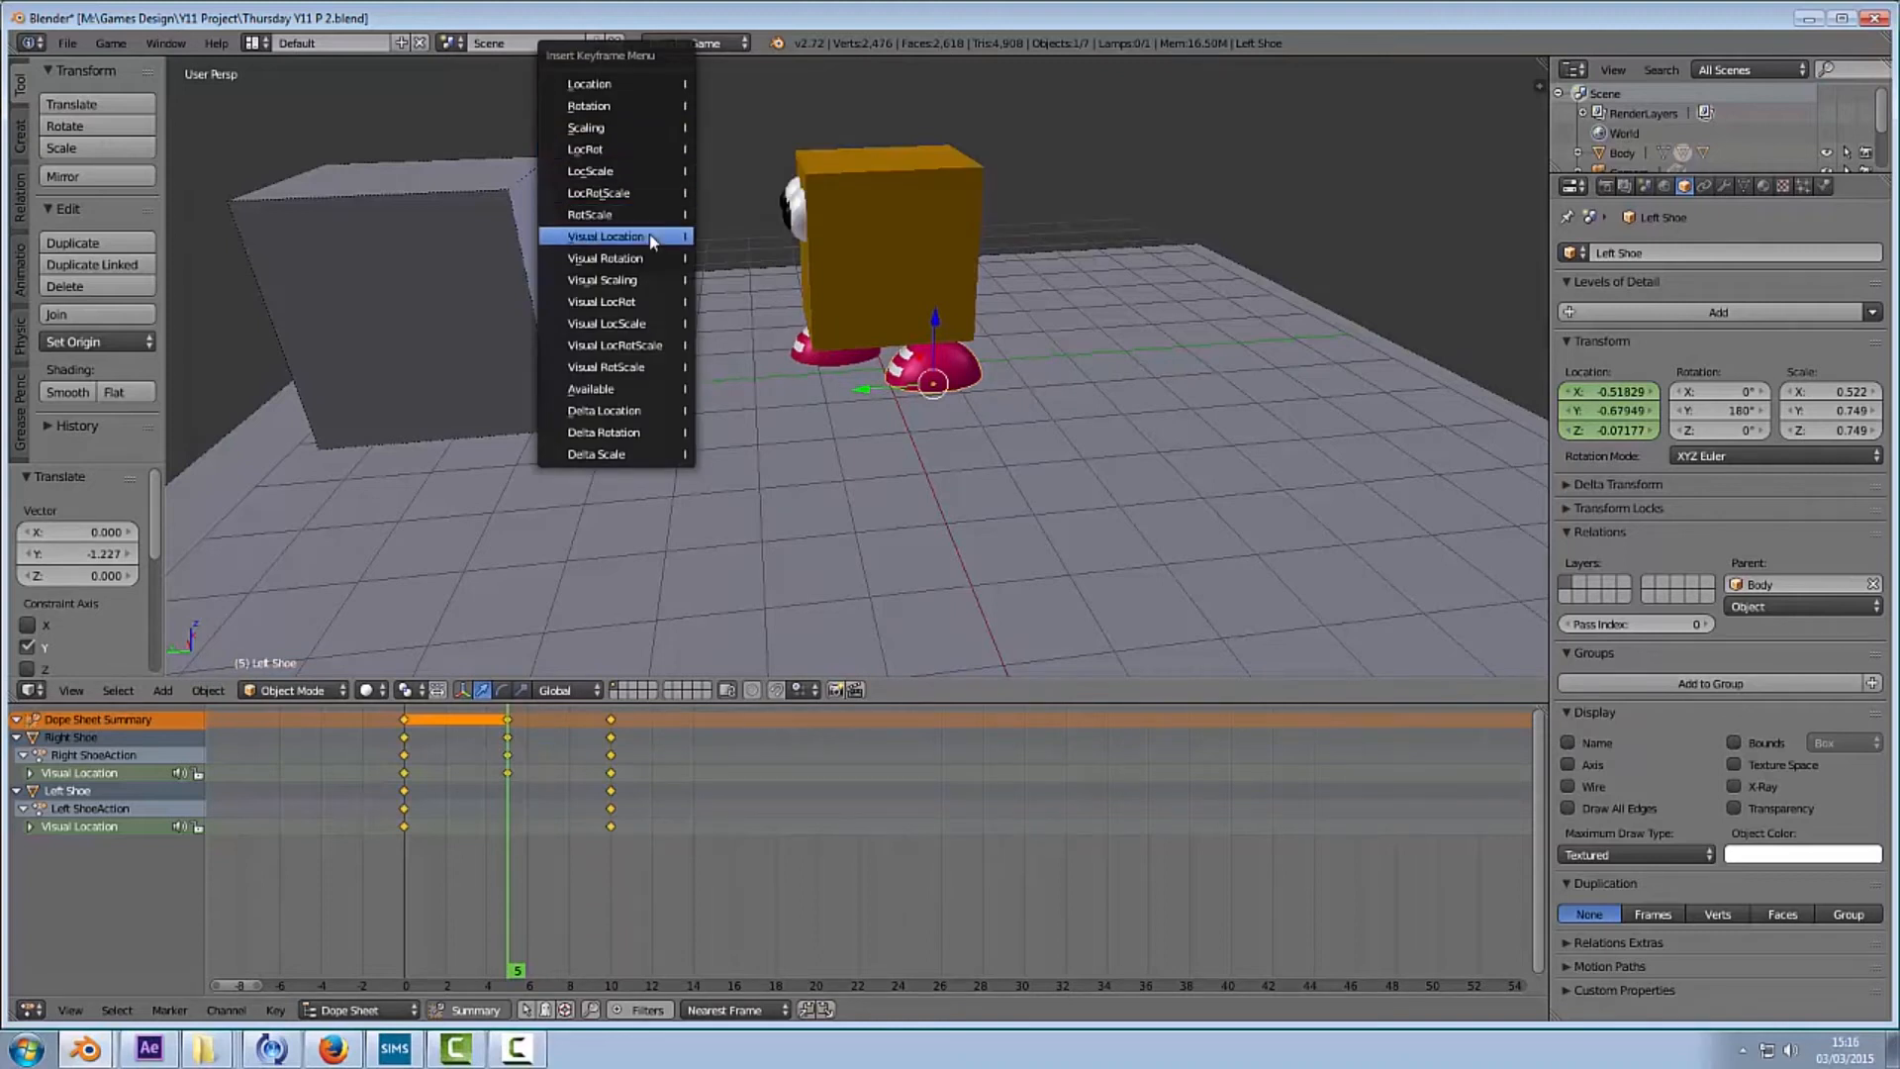
pyautogui.click(605, 236)
# Step: Return the animation to frame 0 and replace the Dope Sheet with the Logic Editor
pyautogui.moveTo(515, 977); pyautogui.dragTo(412, 970)
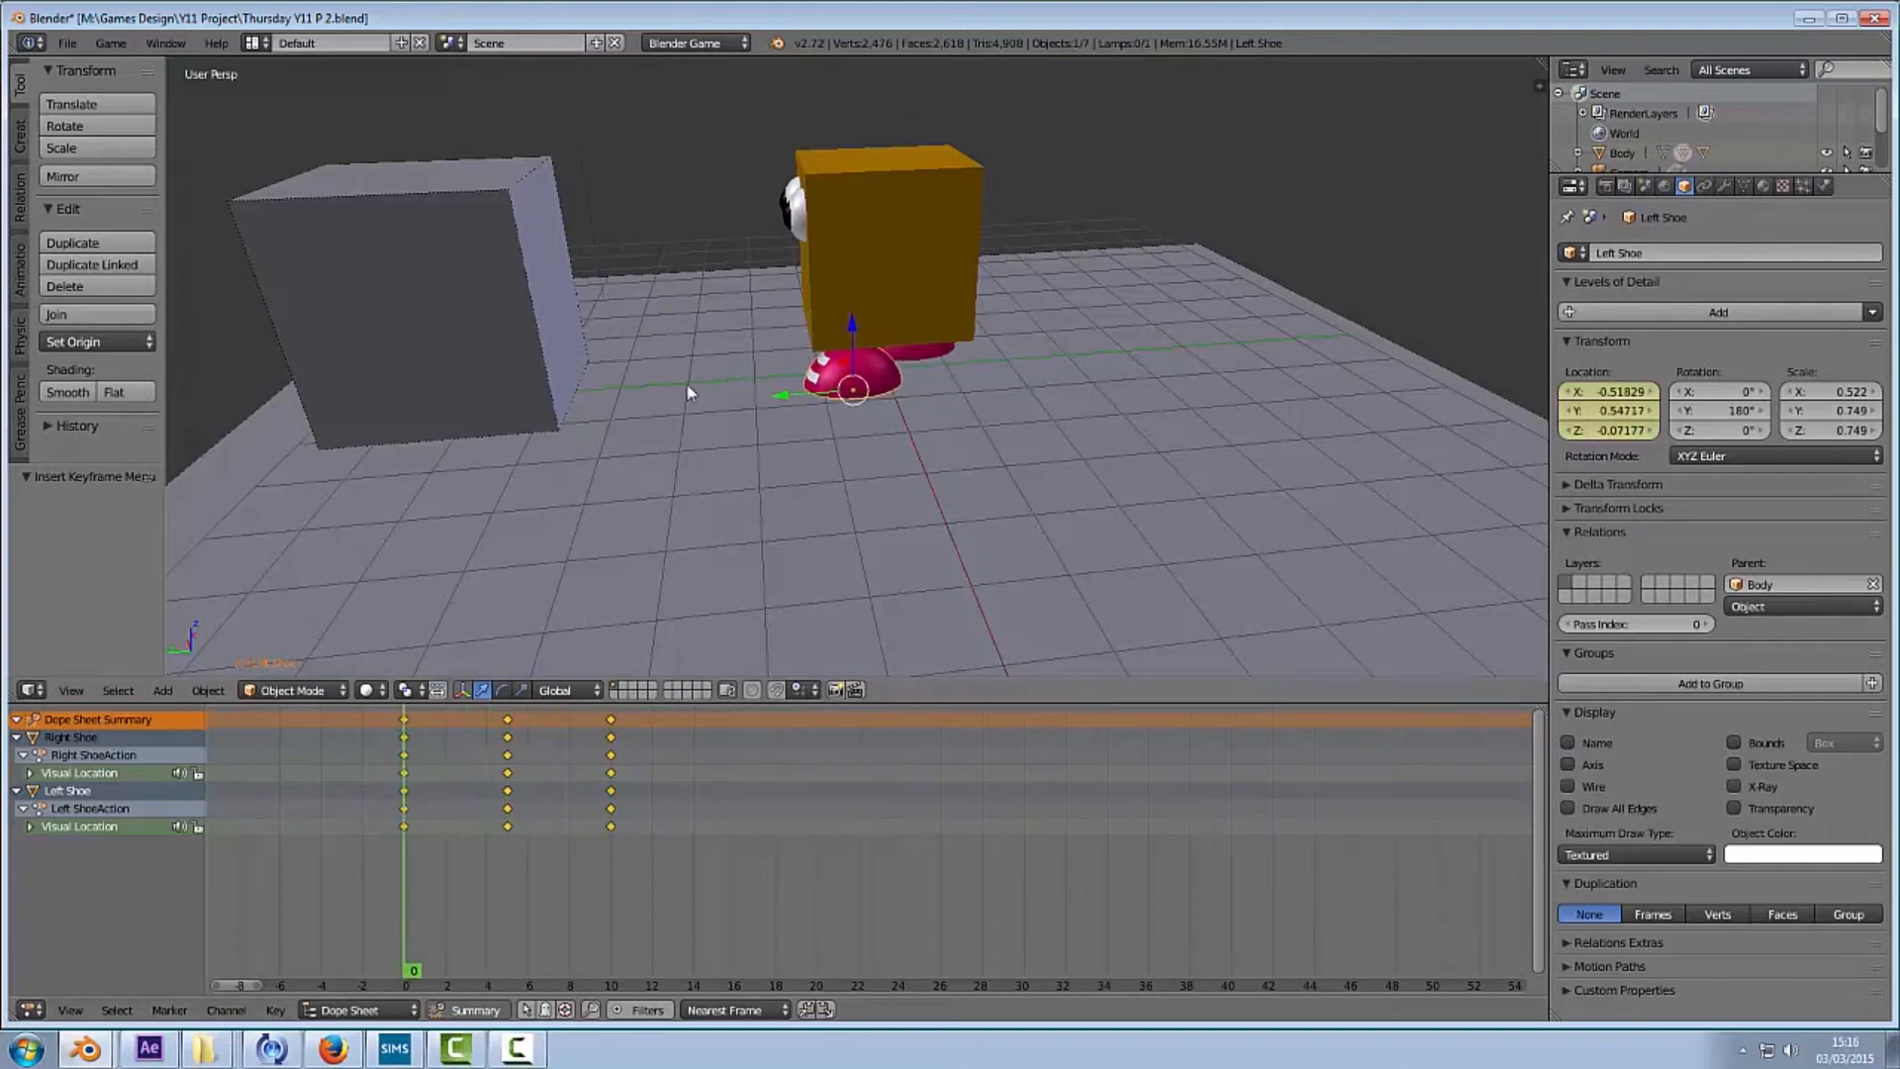
pyautogui.moveTo(661, 188); pyautogui.dragTo(1007, 142, button='middle')
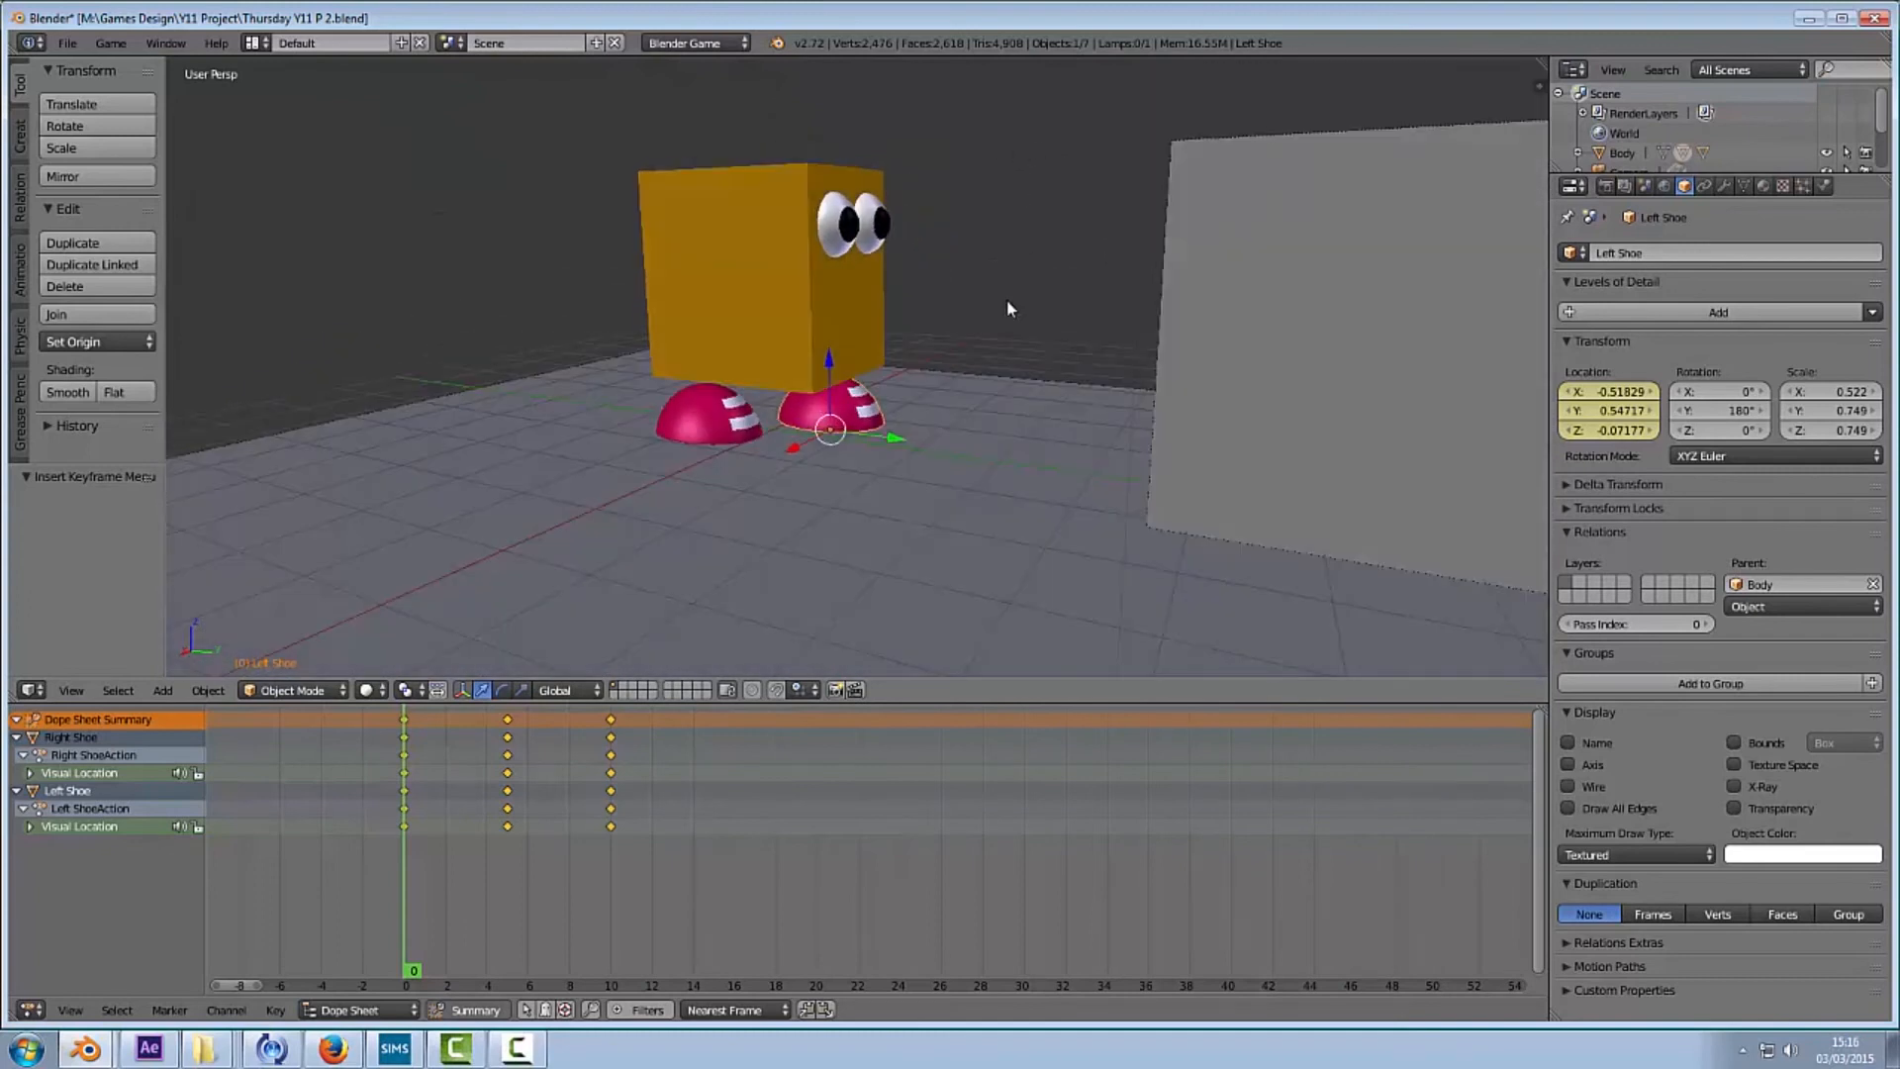
pyautogui.scroll(-2, 1010, 301)
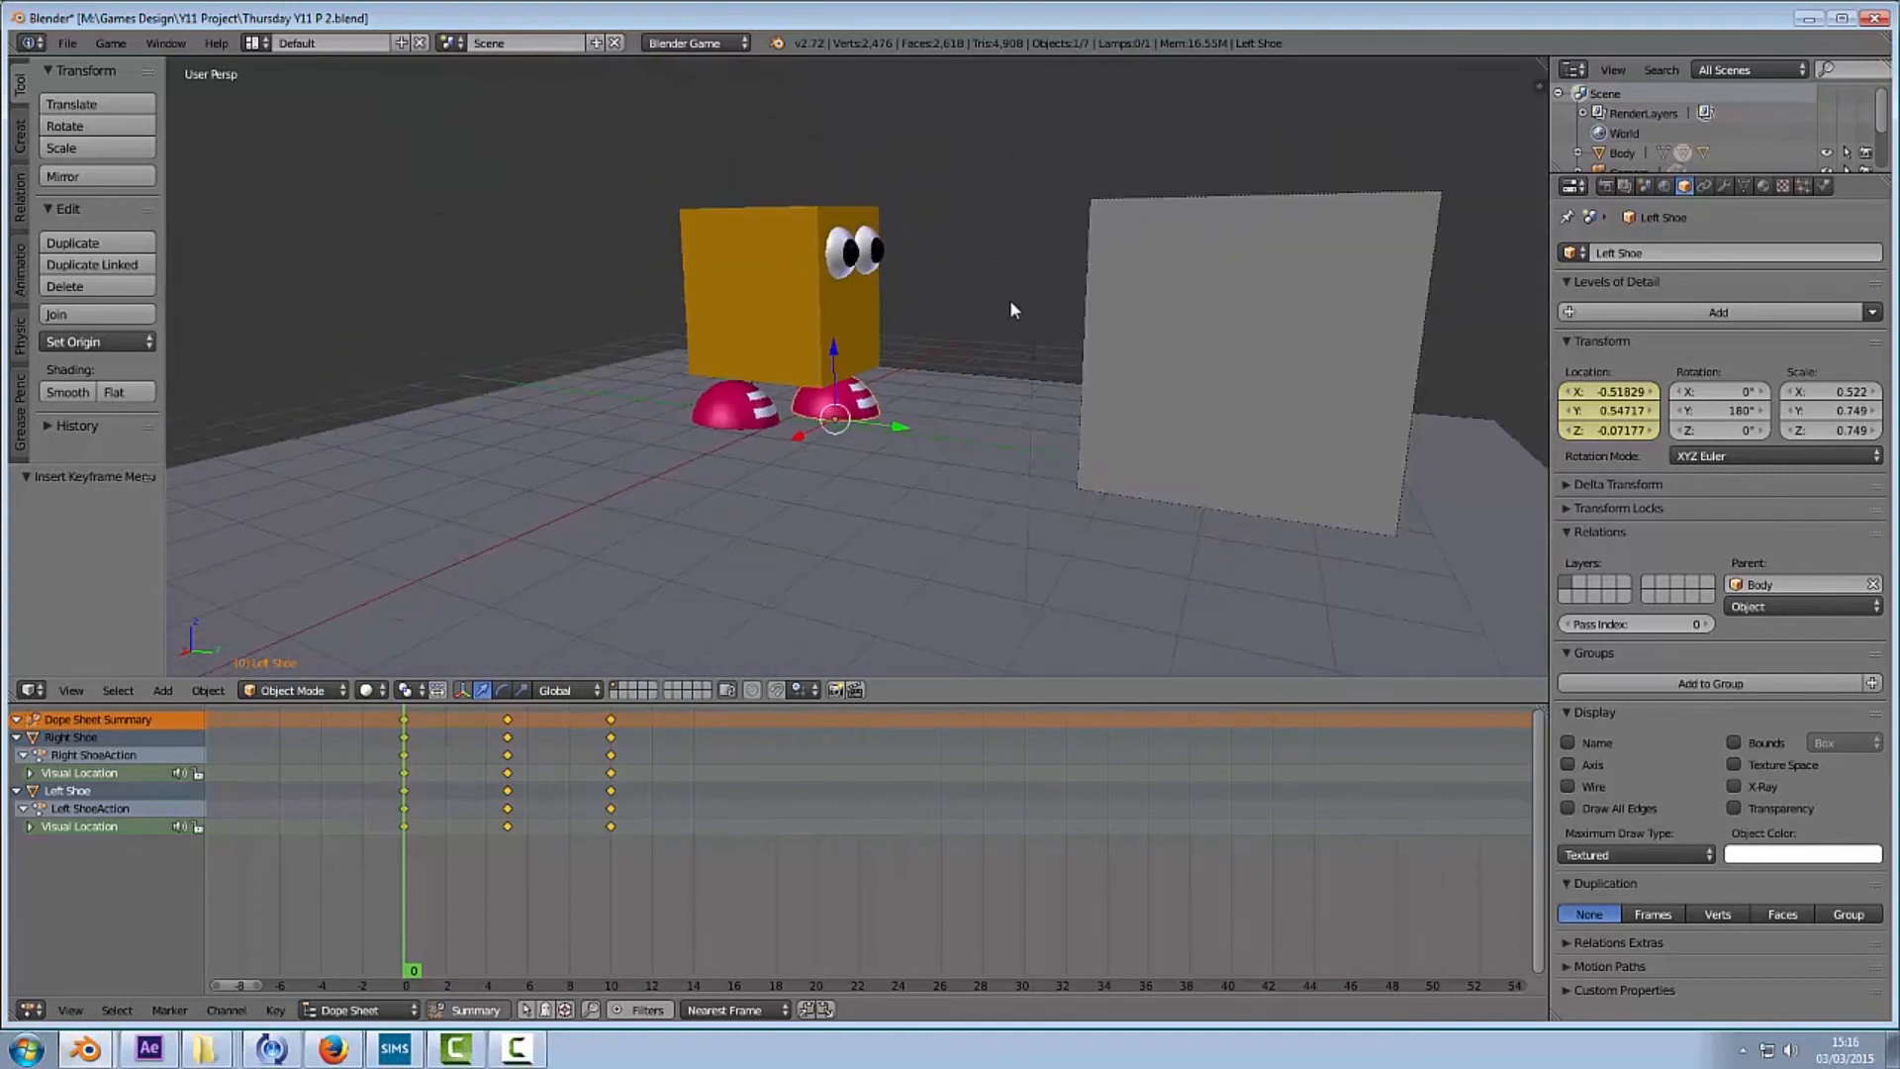
pyautogui.click(33, 1011)
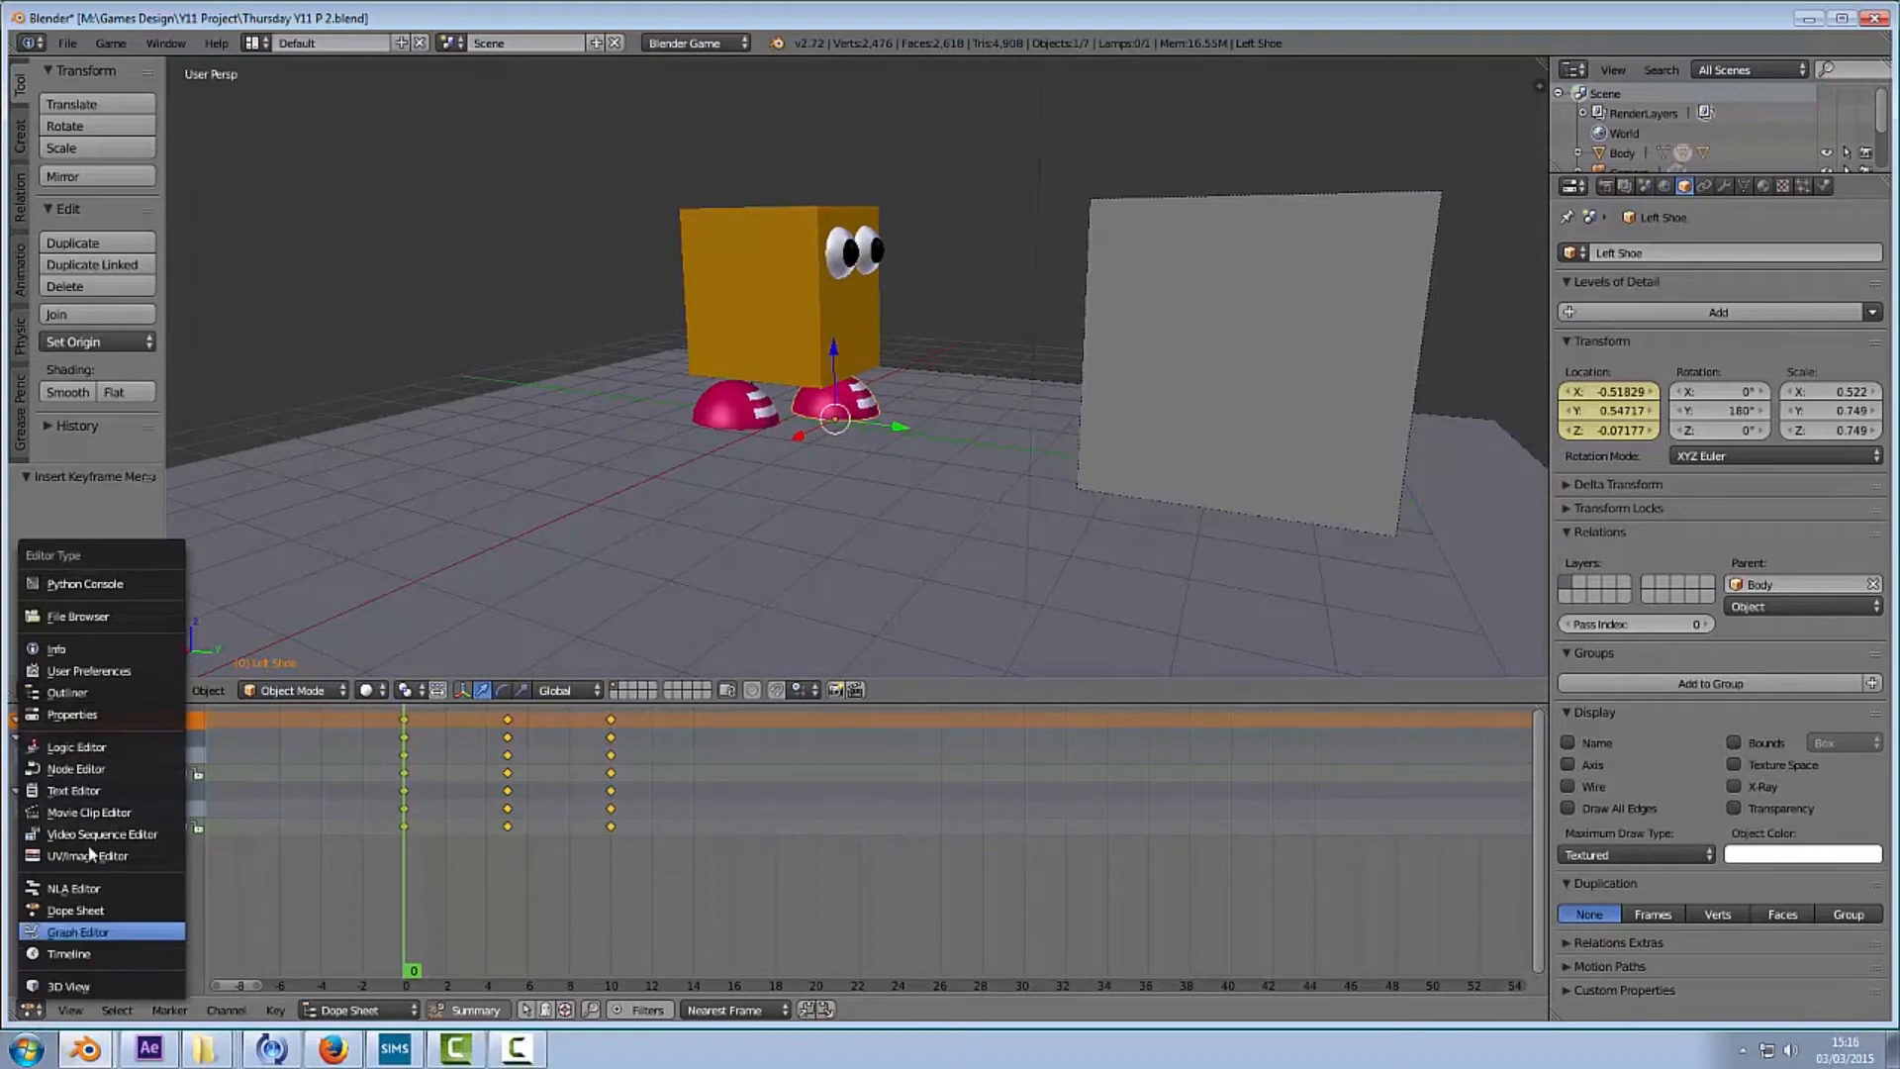
pyautogui.click(77, 747)
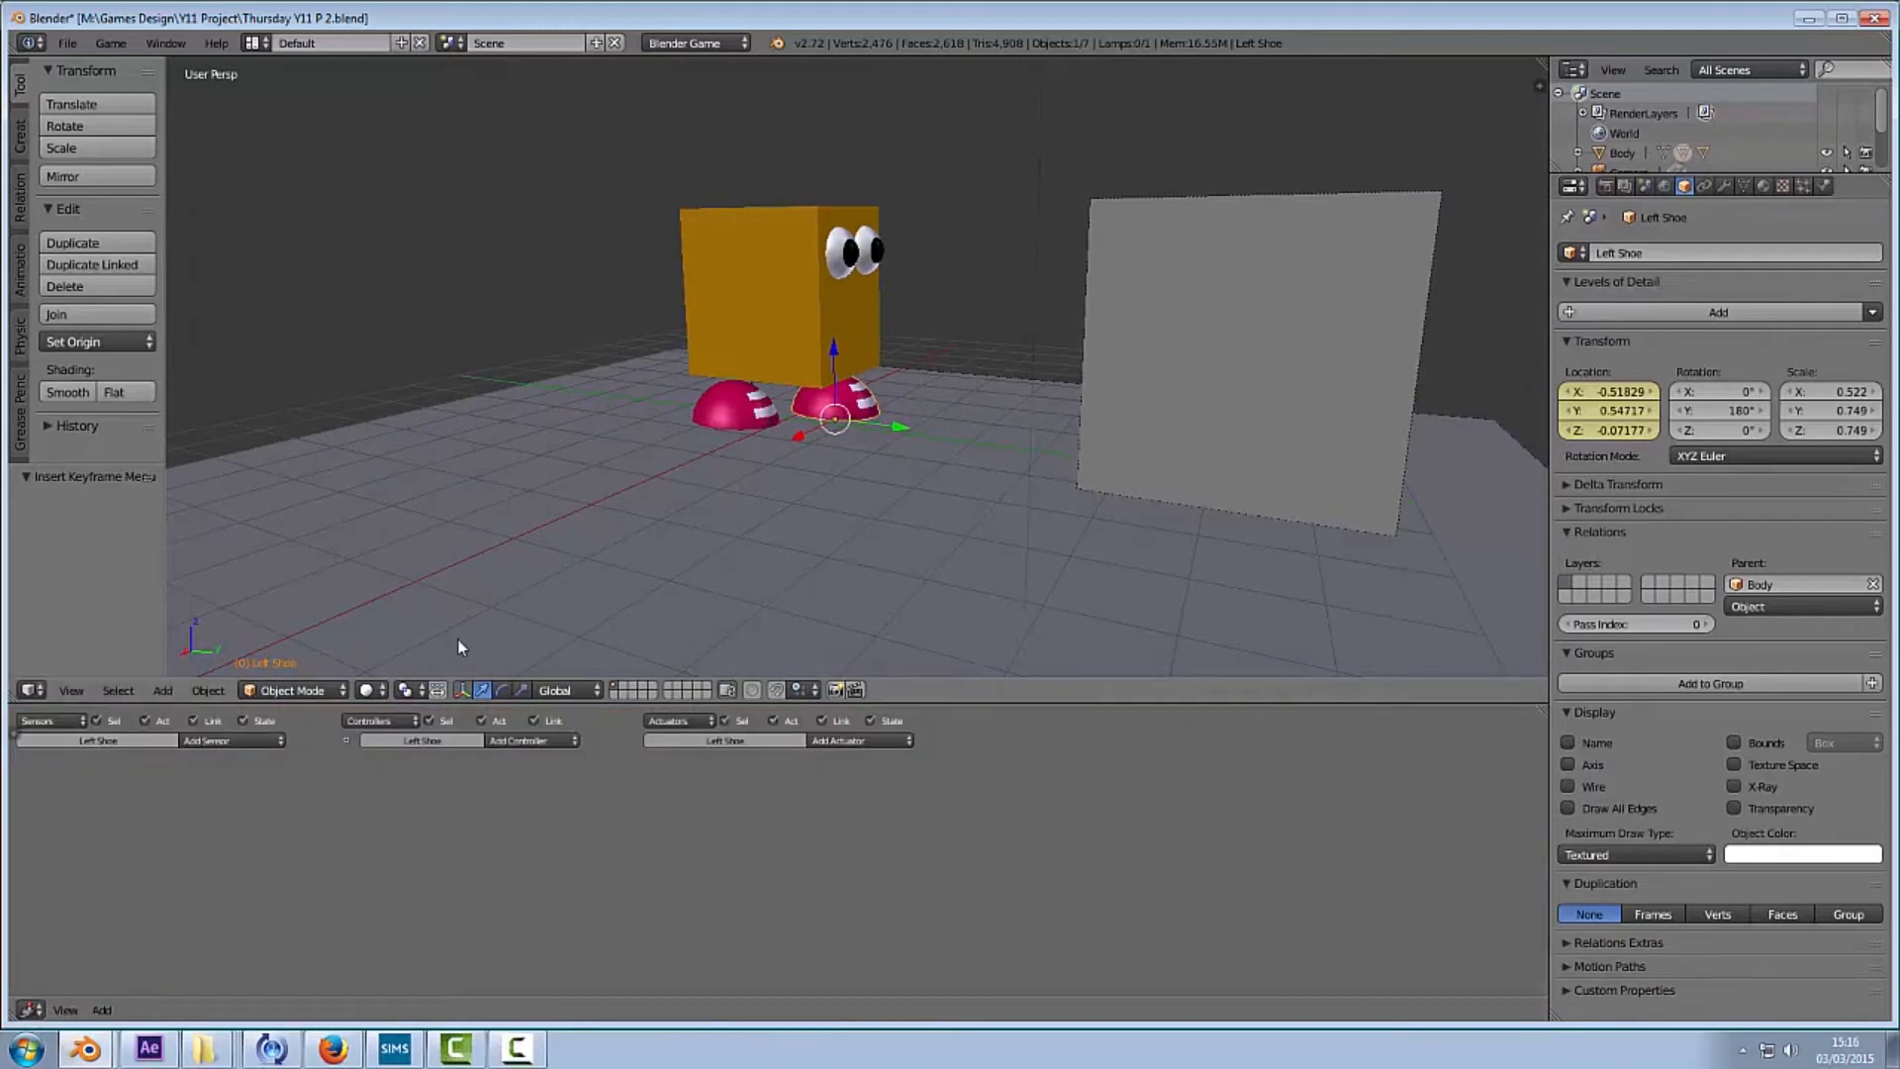
pyautogui.scroll(3, 577, 776)
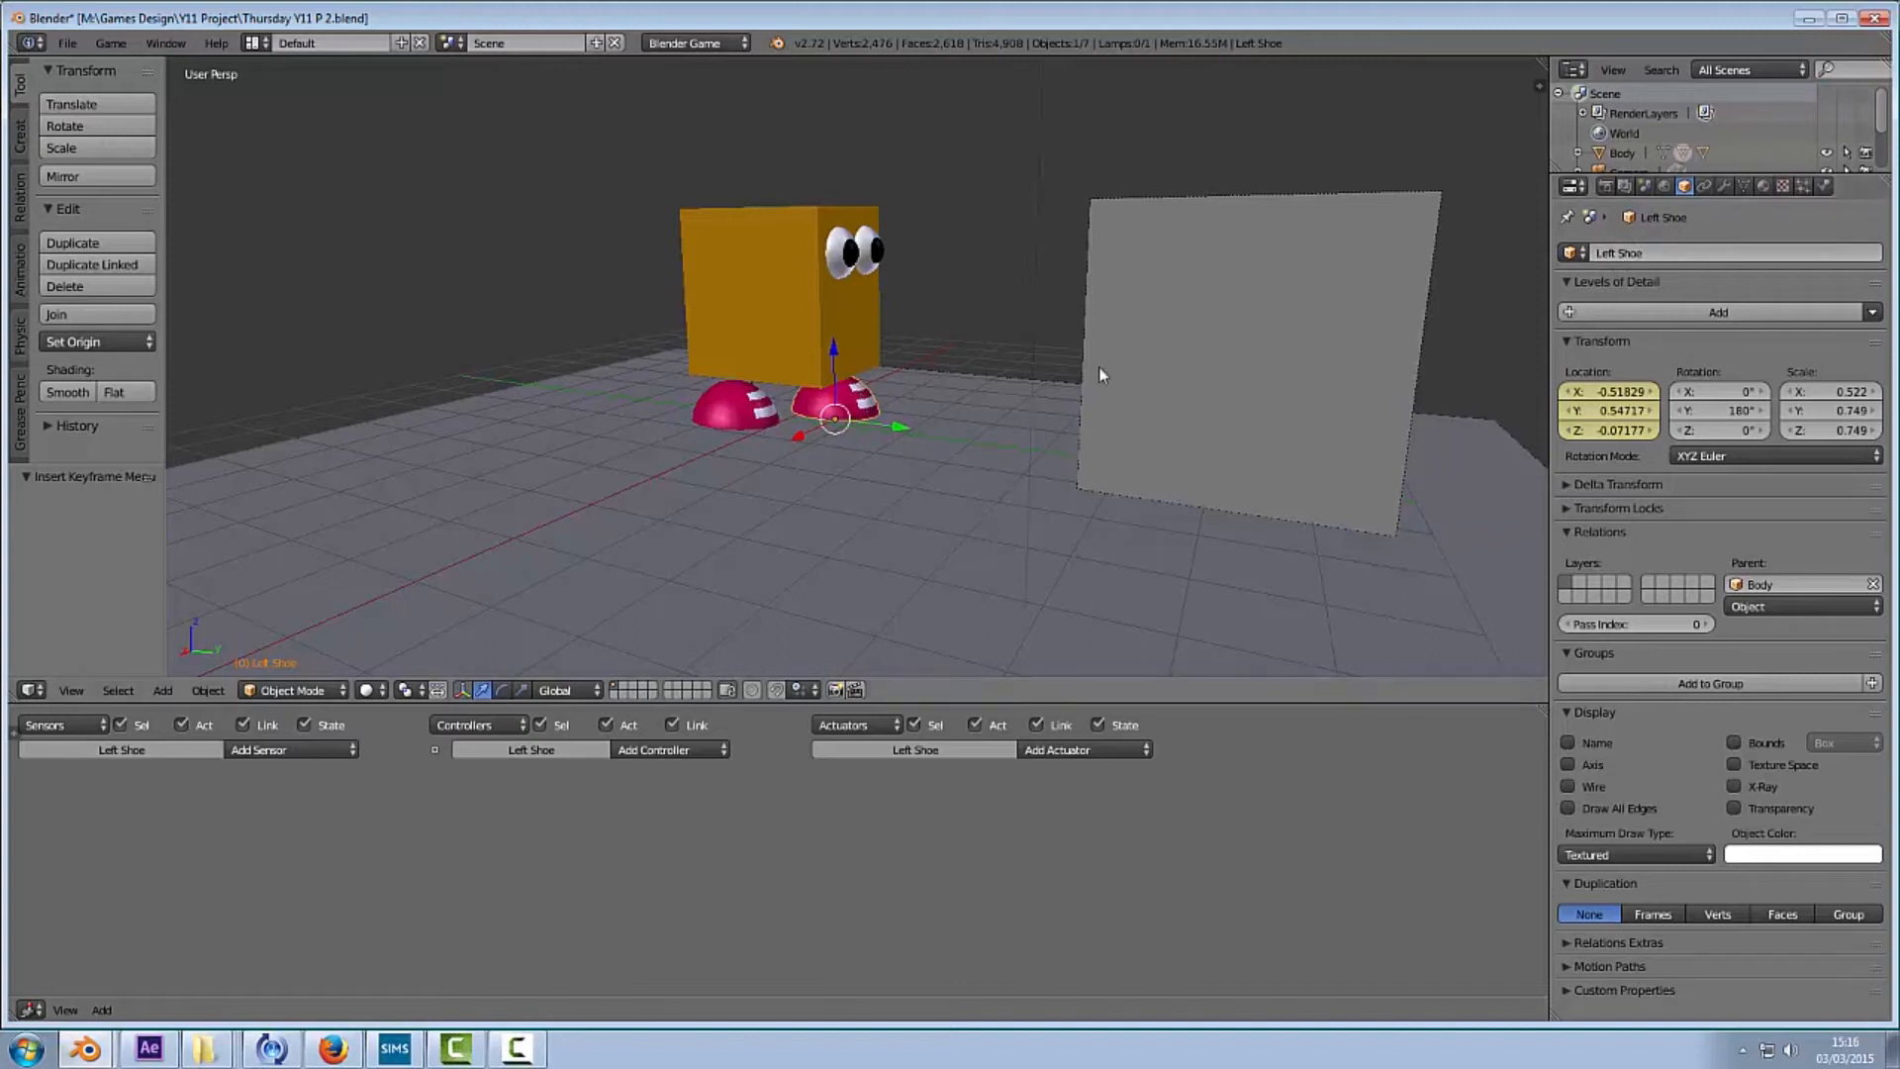
# Step: Add a Keyboard sensor to the left shoe and check the key used by the cube's Forward sensor
pyautogui.click(307, 752)
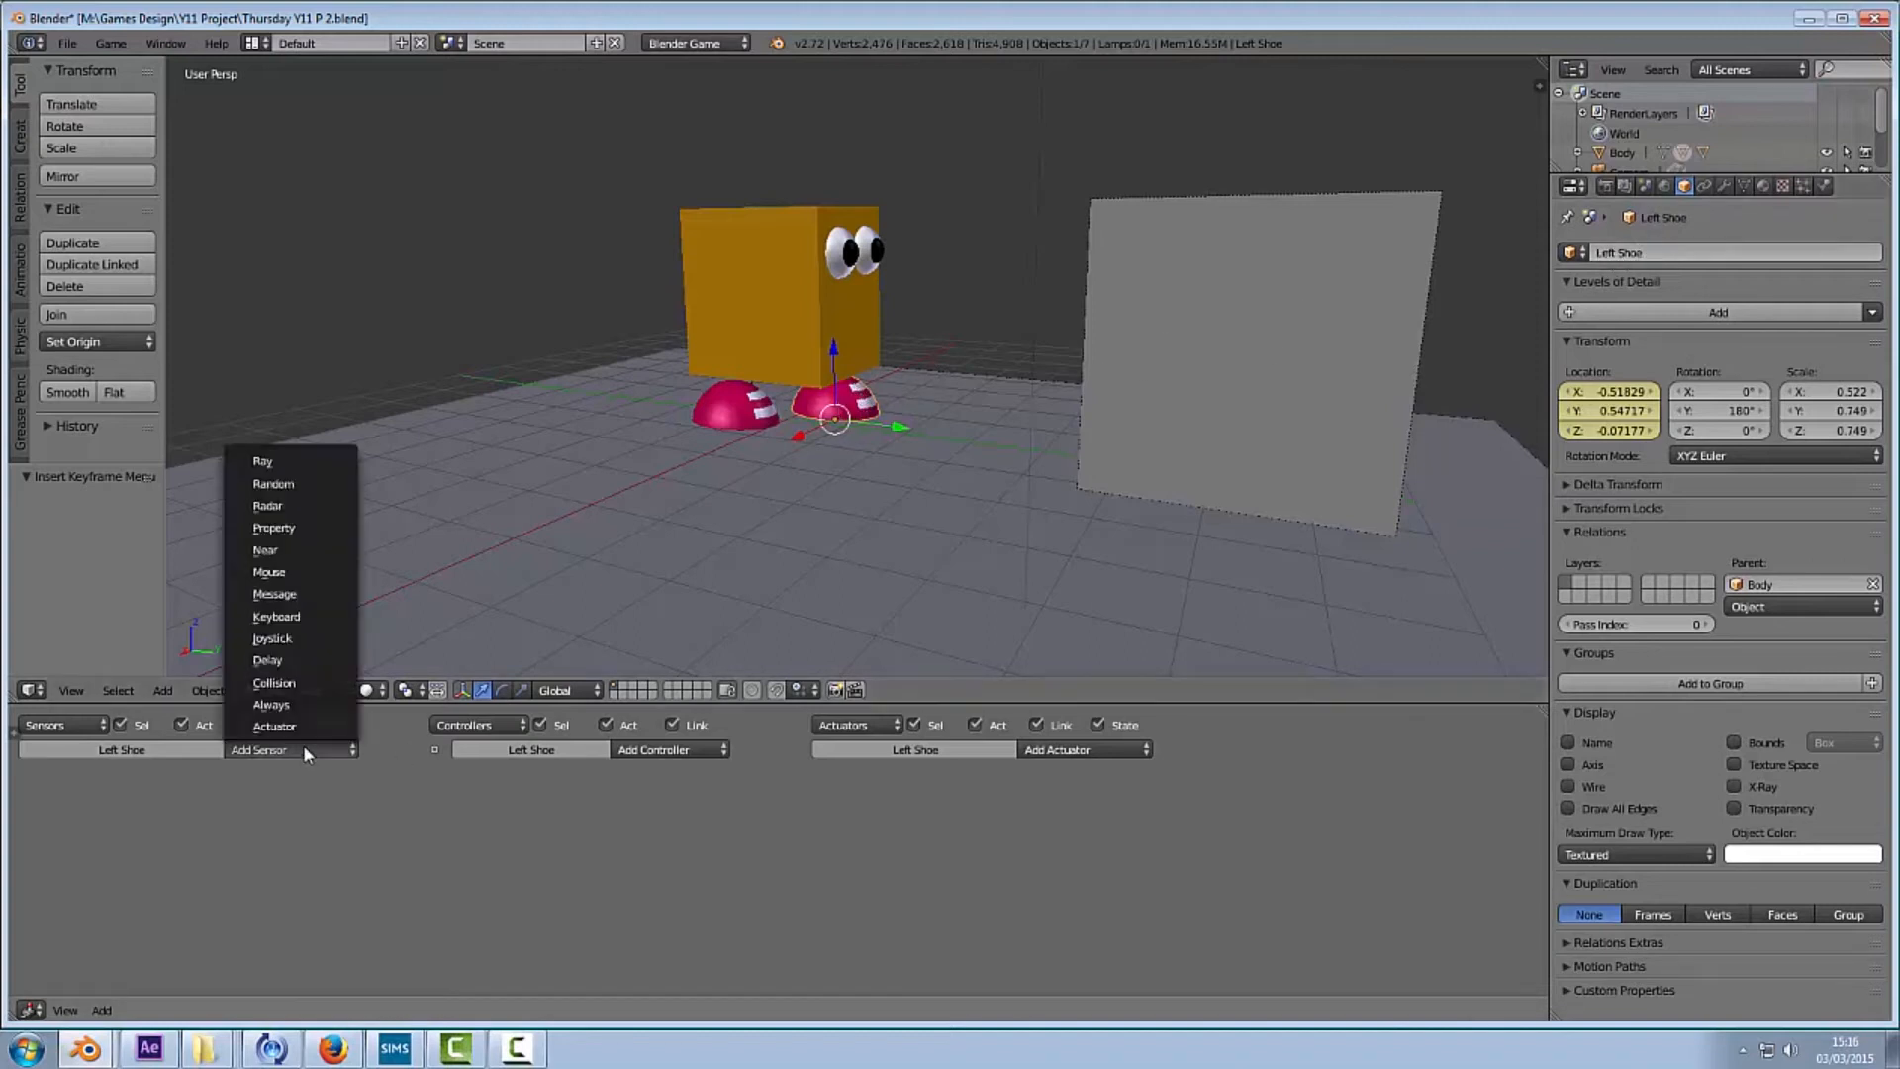
pyautogui.click(302, 617)
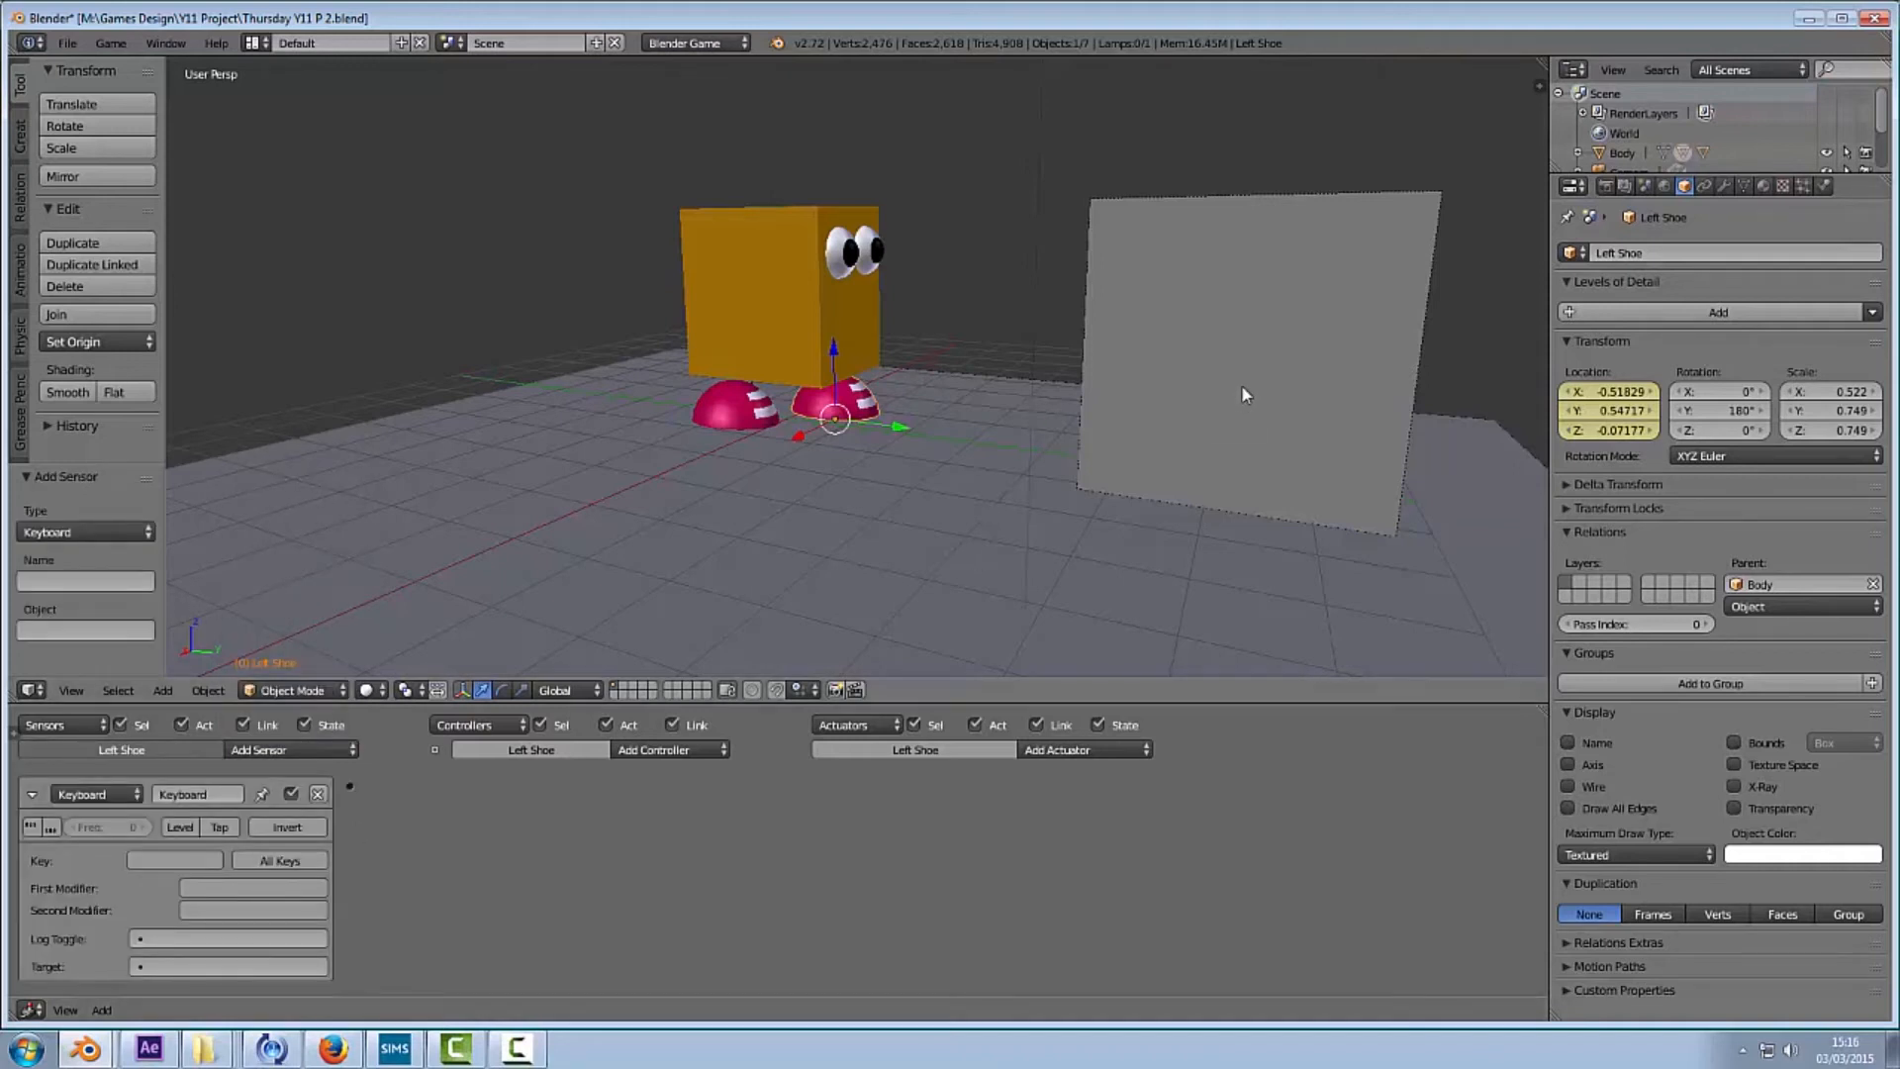
pyautogui.rightClick(1354, 317)
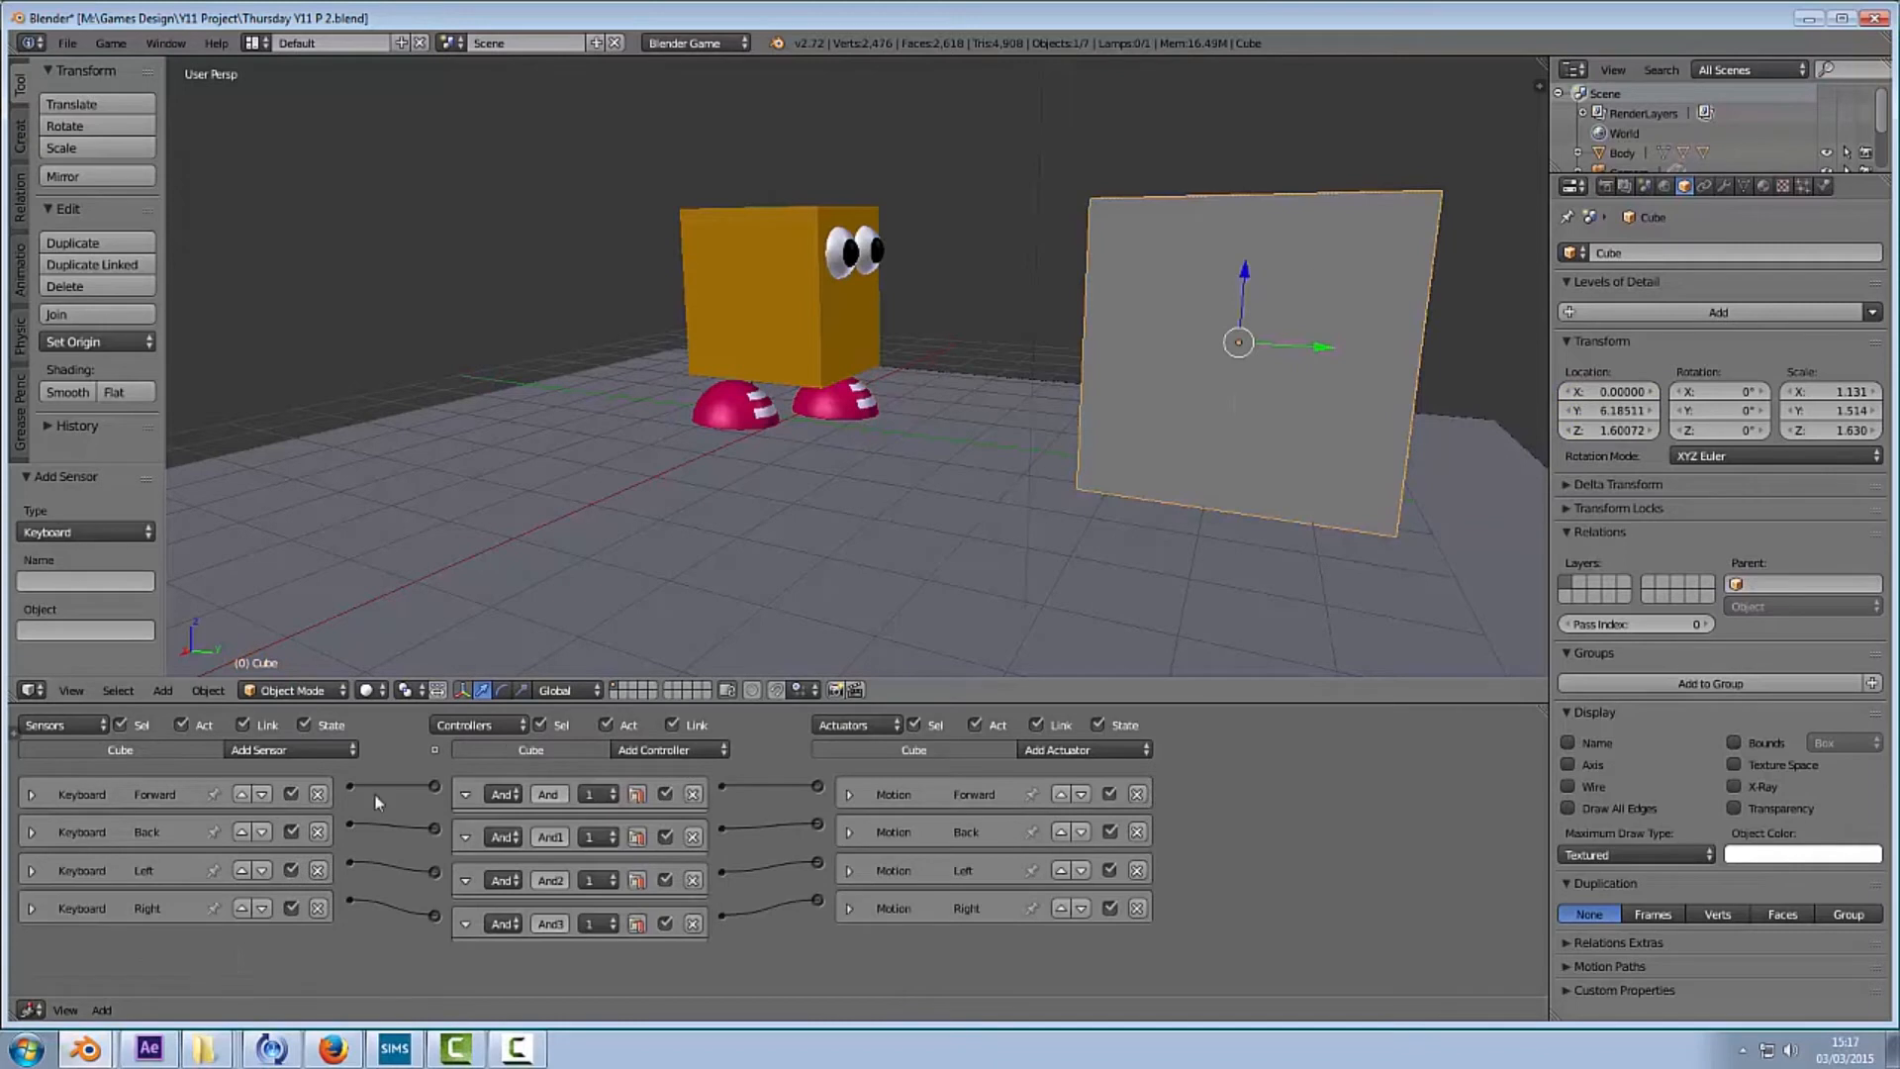
pyautogui.click(33, 795)
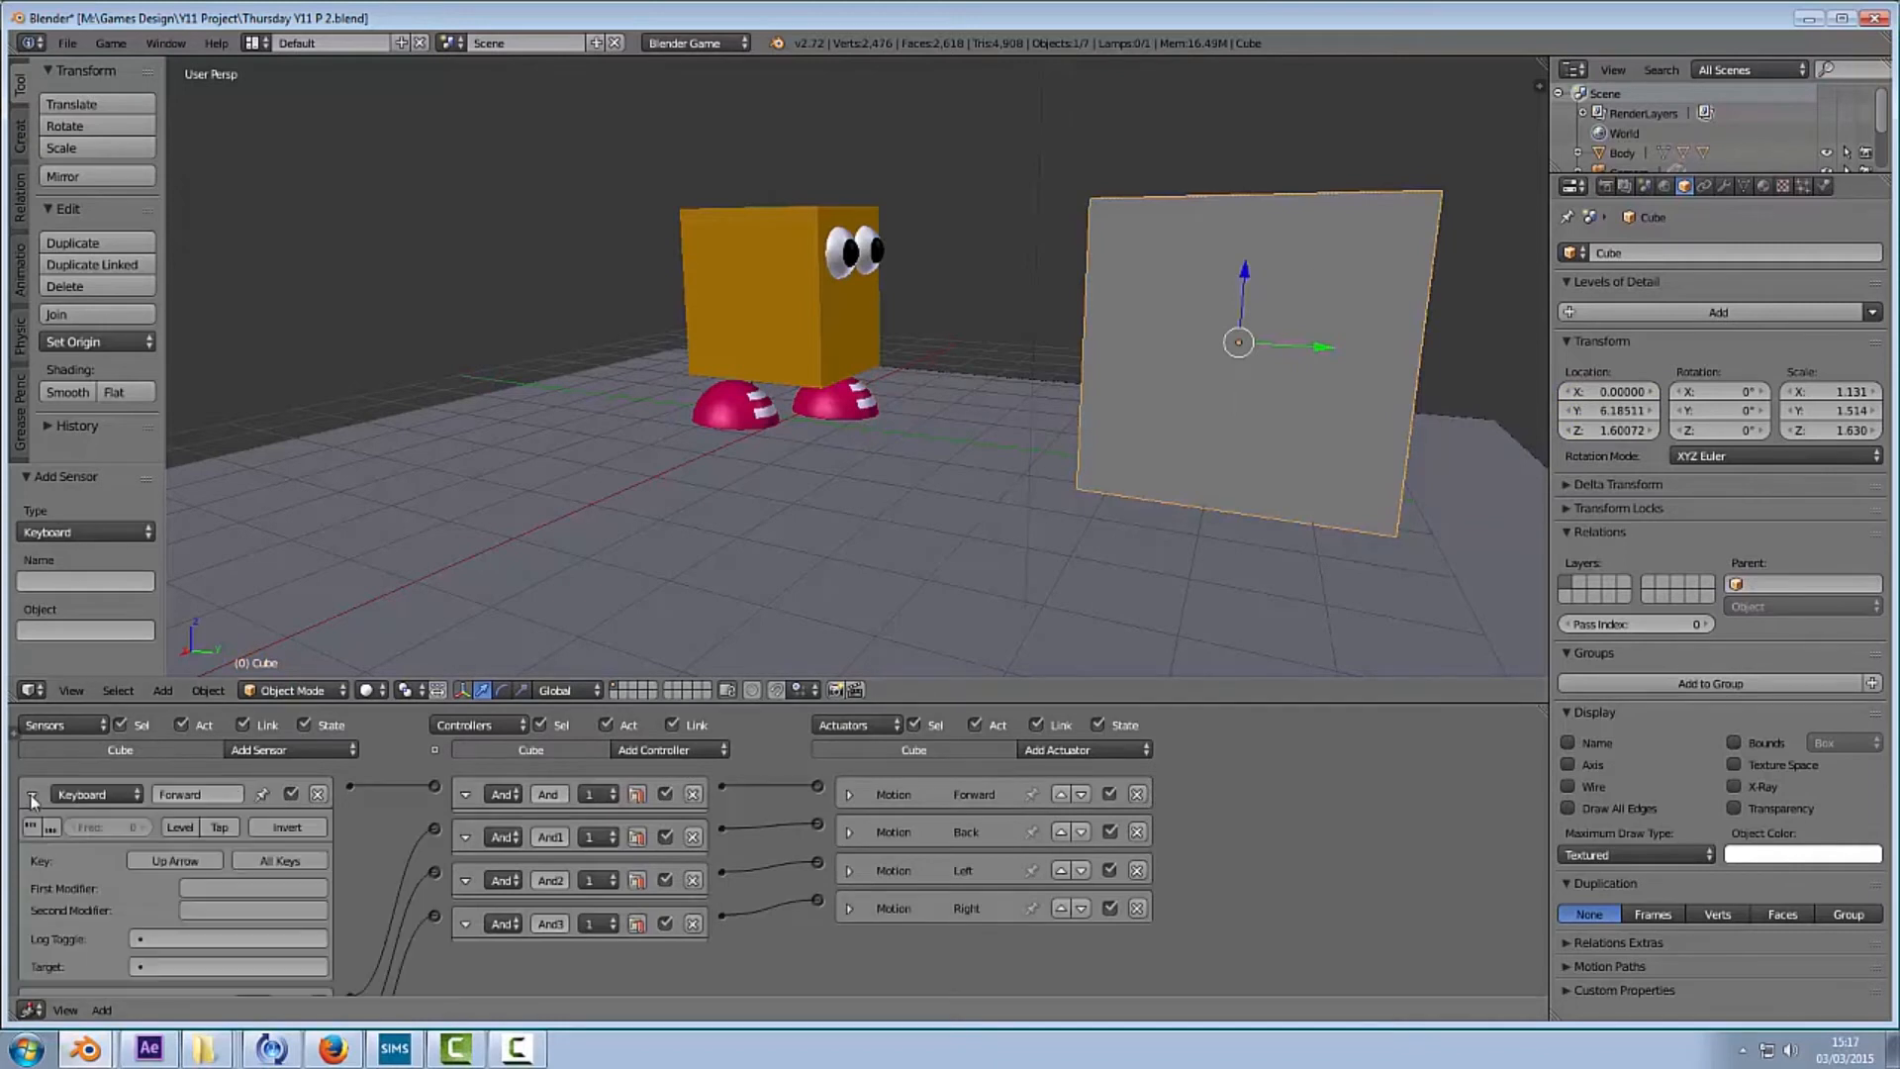
pyautogui.click(33, 795)
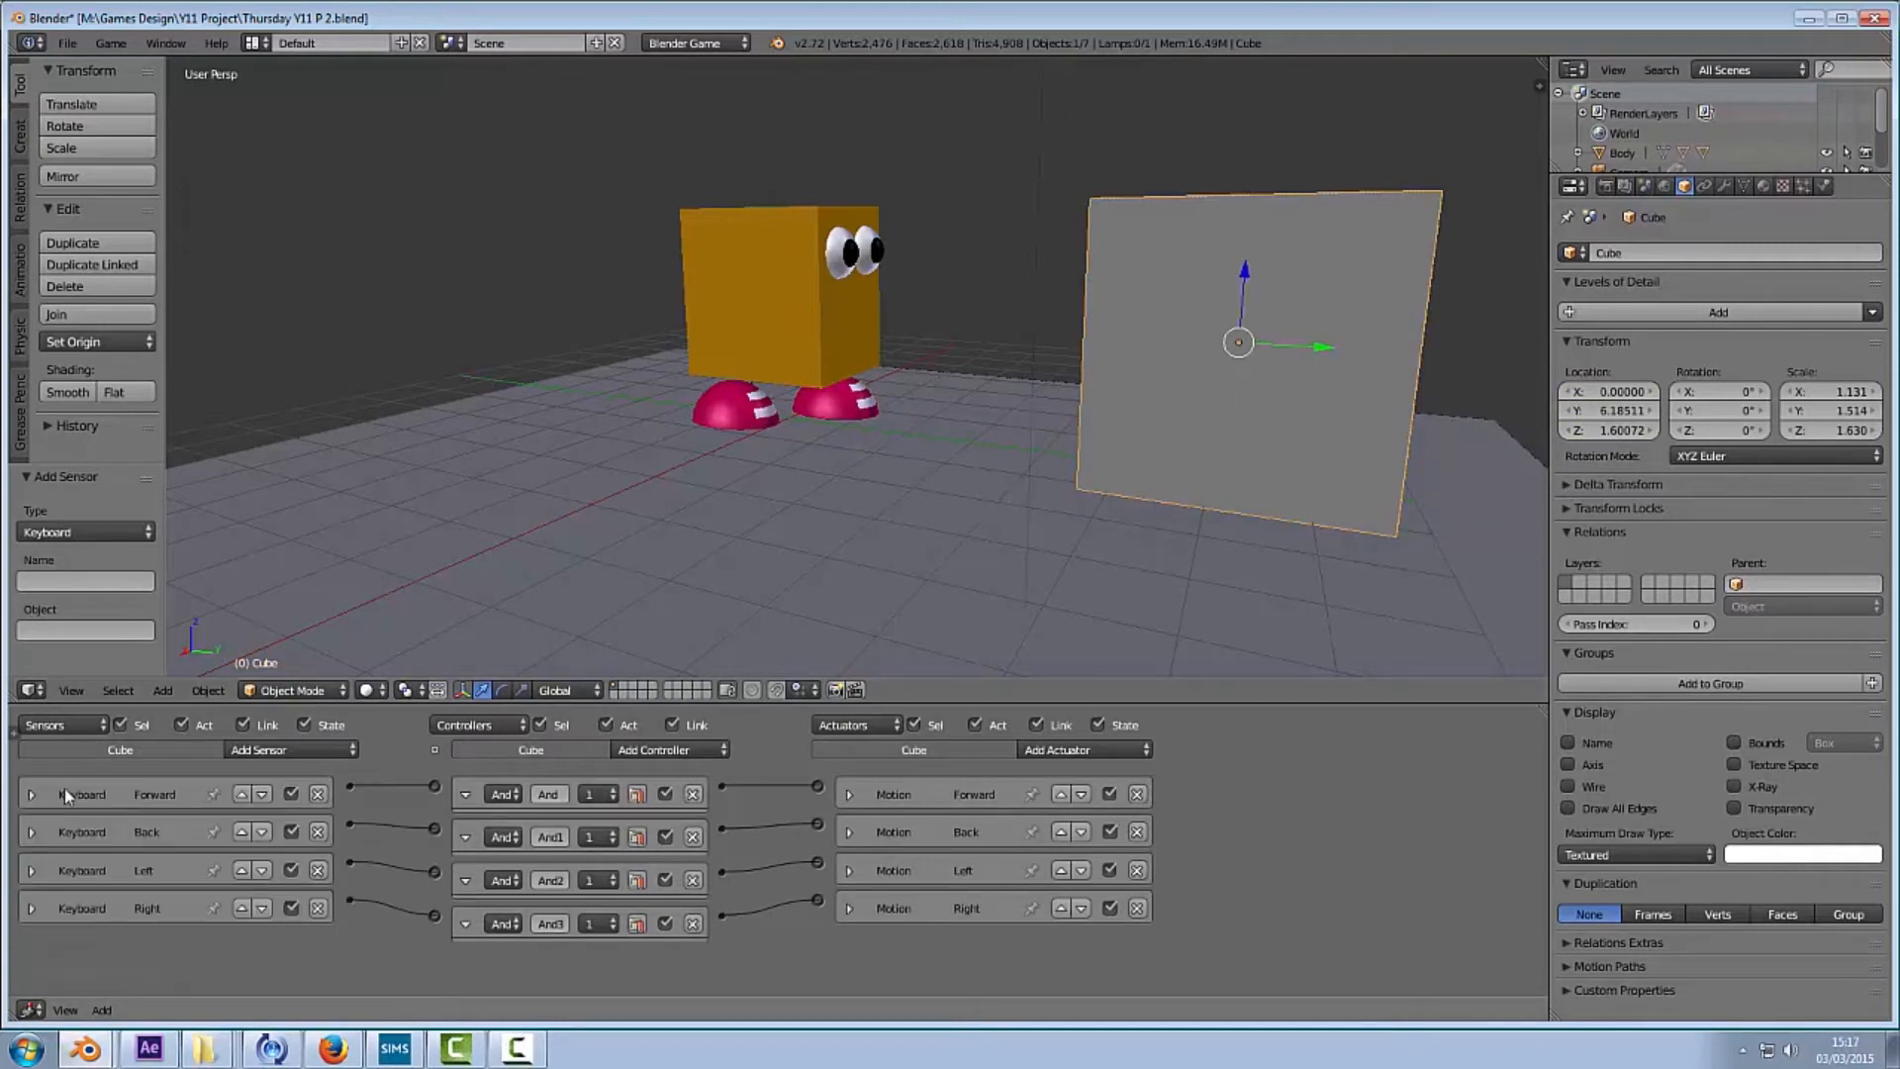
pyautogui.rightClick(864, 413)
pyautogui.rightClick(864, 414)
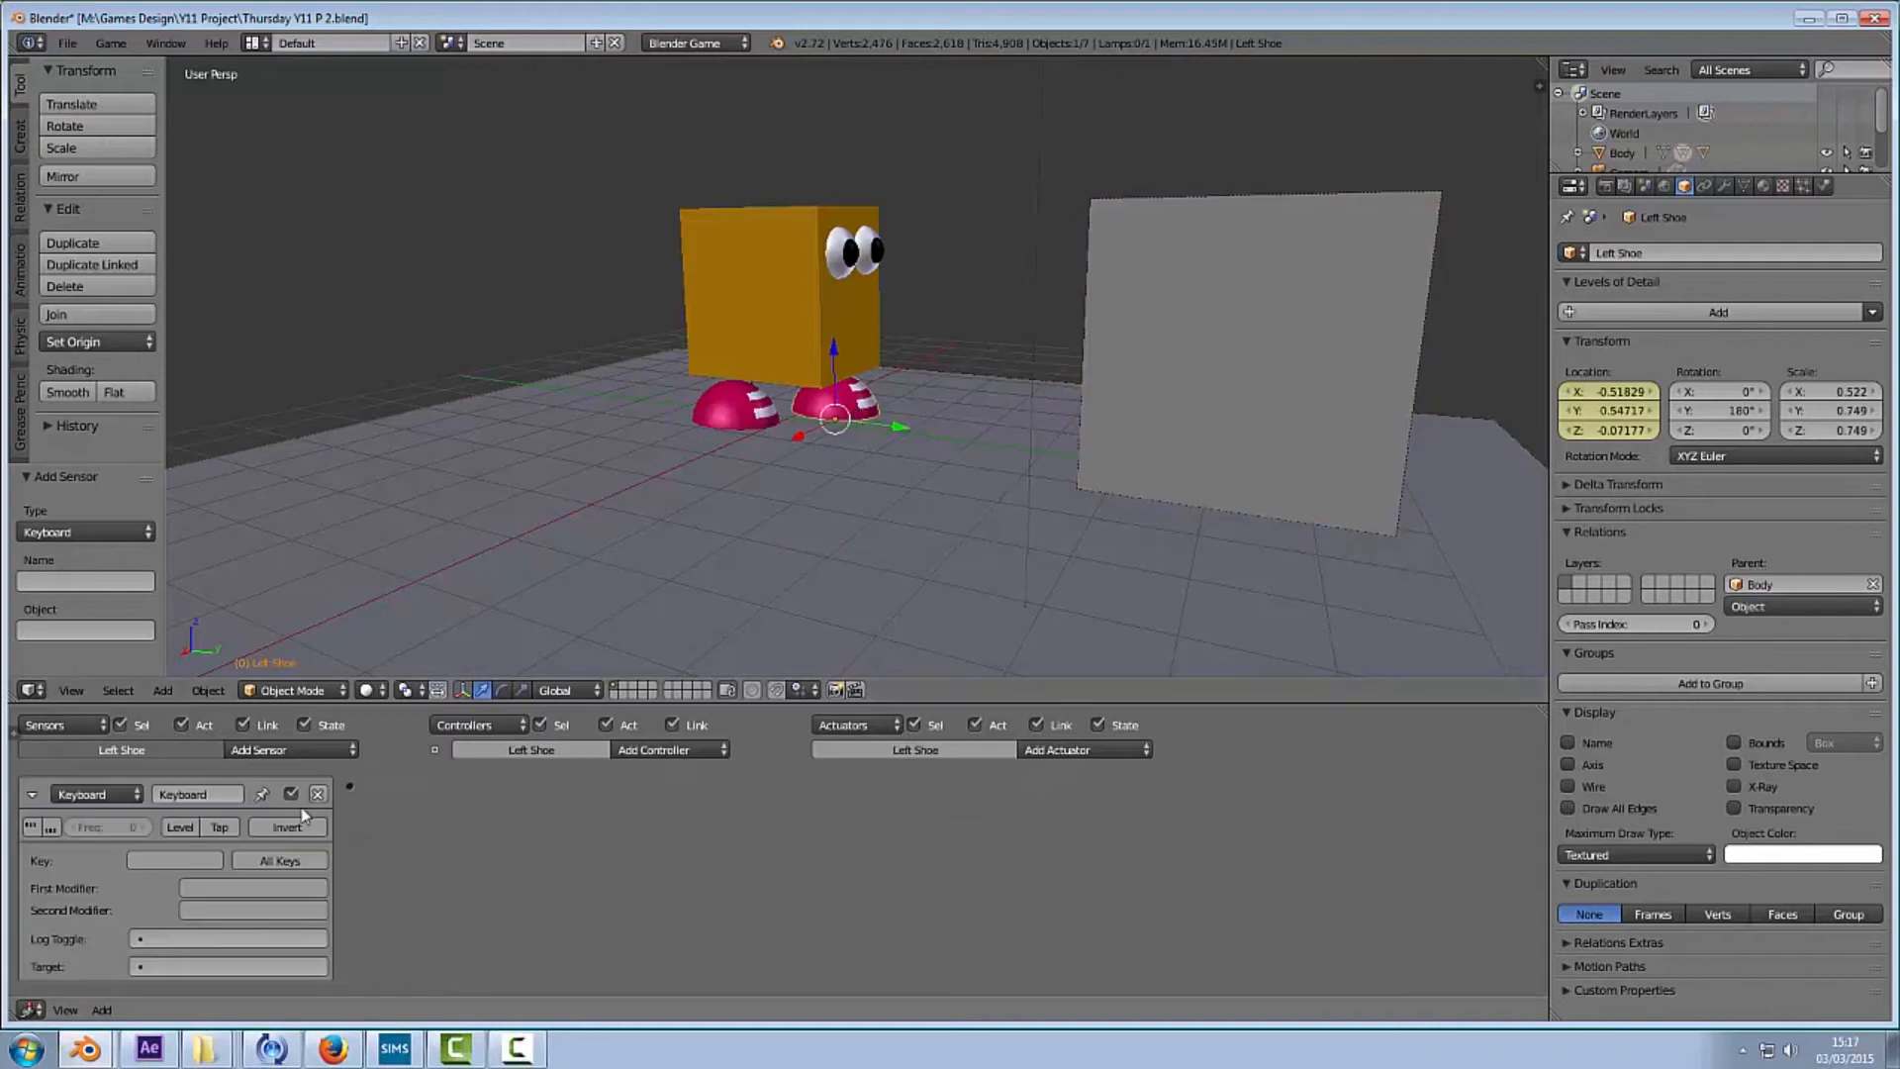
# Step: Name the left shoe's Keyboard sensor Forward and collapse it
pyautogui.press('BackSpace')
pyautogui.write('Forward')
pyautogui.press('Return')
pyautogui.click(31, 794)
# Step: Add an Action actuator to the left shoe and name it Forward
pyautogui.click(1089, 751)
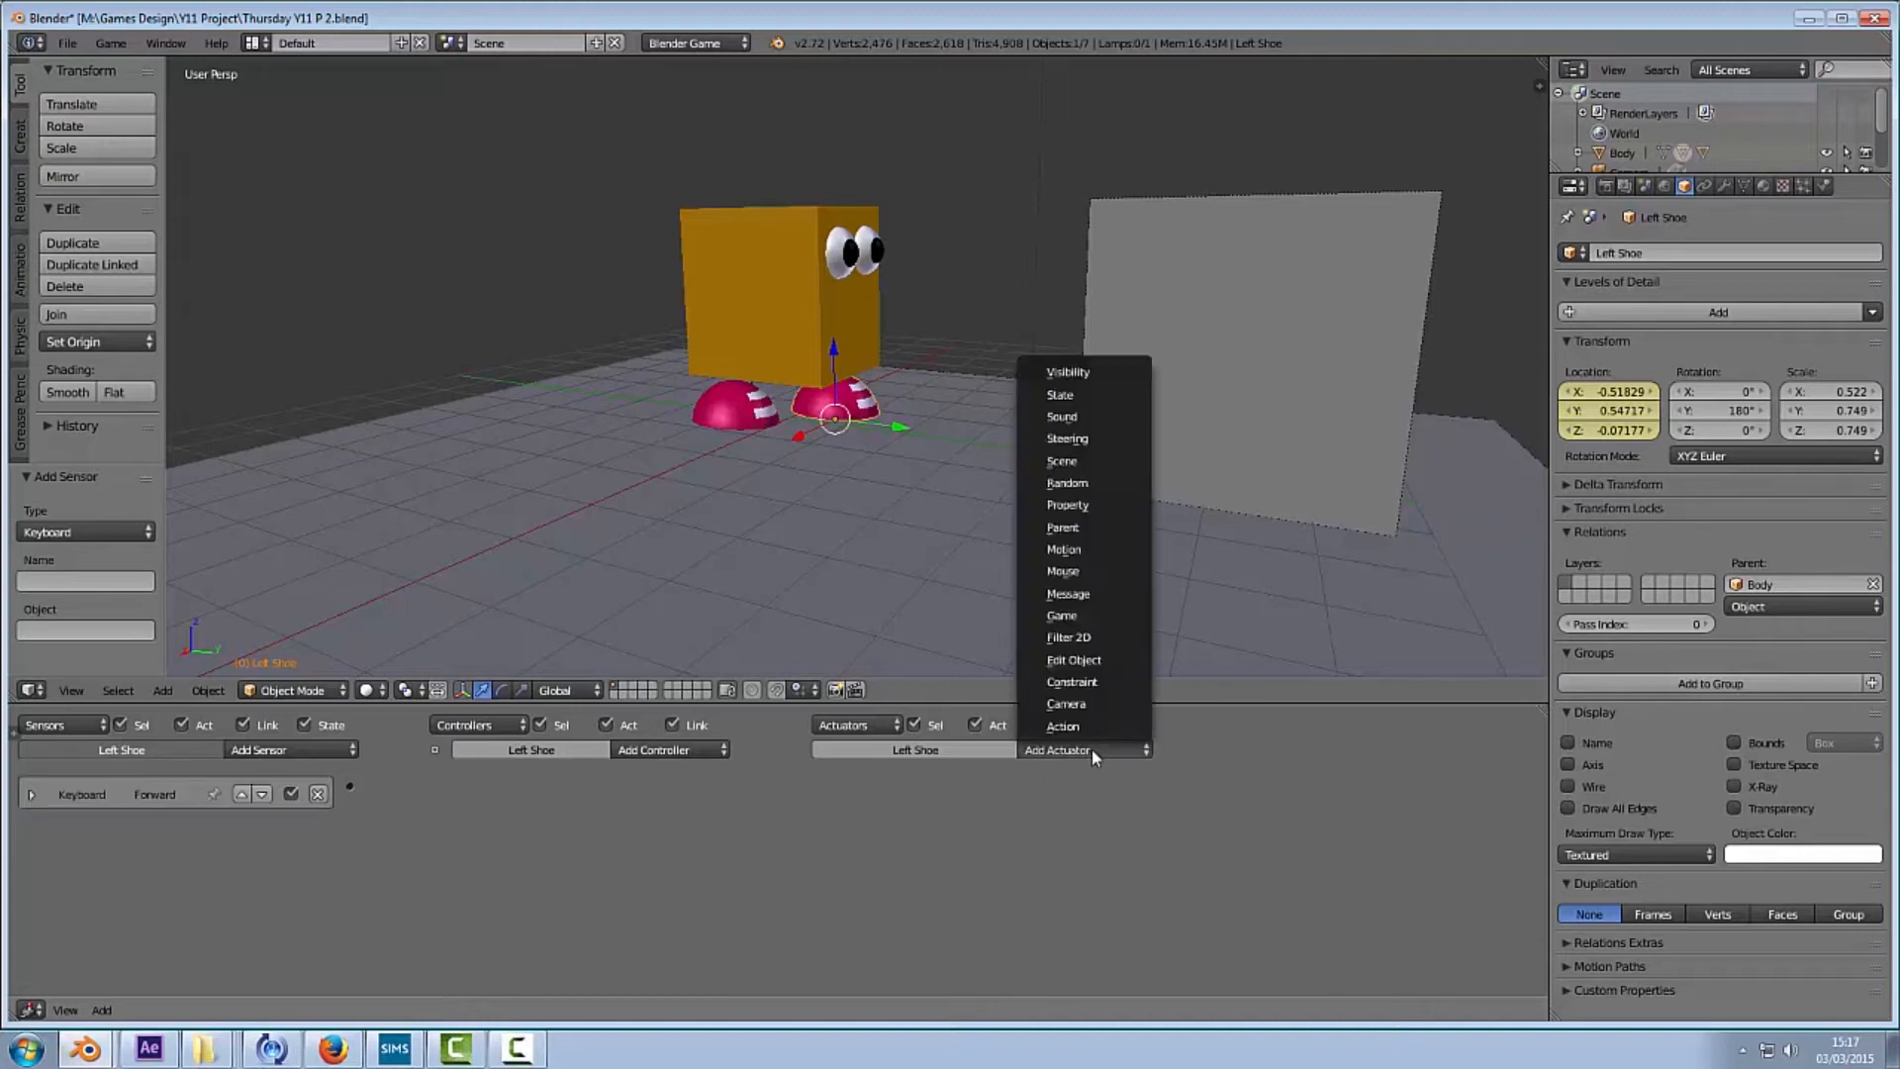
pyautogui.click(1097, 727)
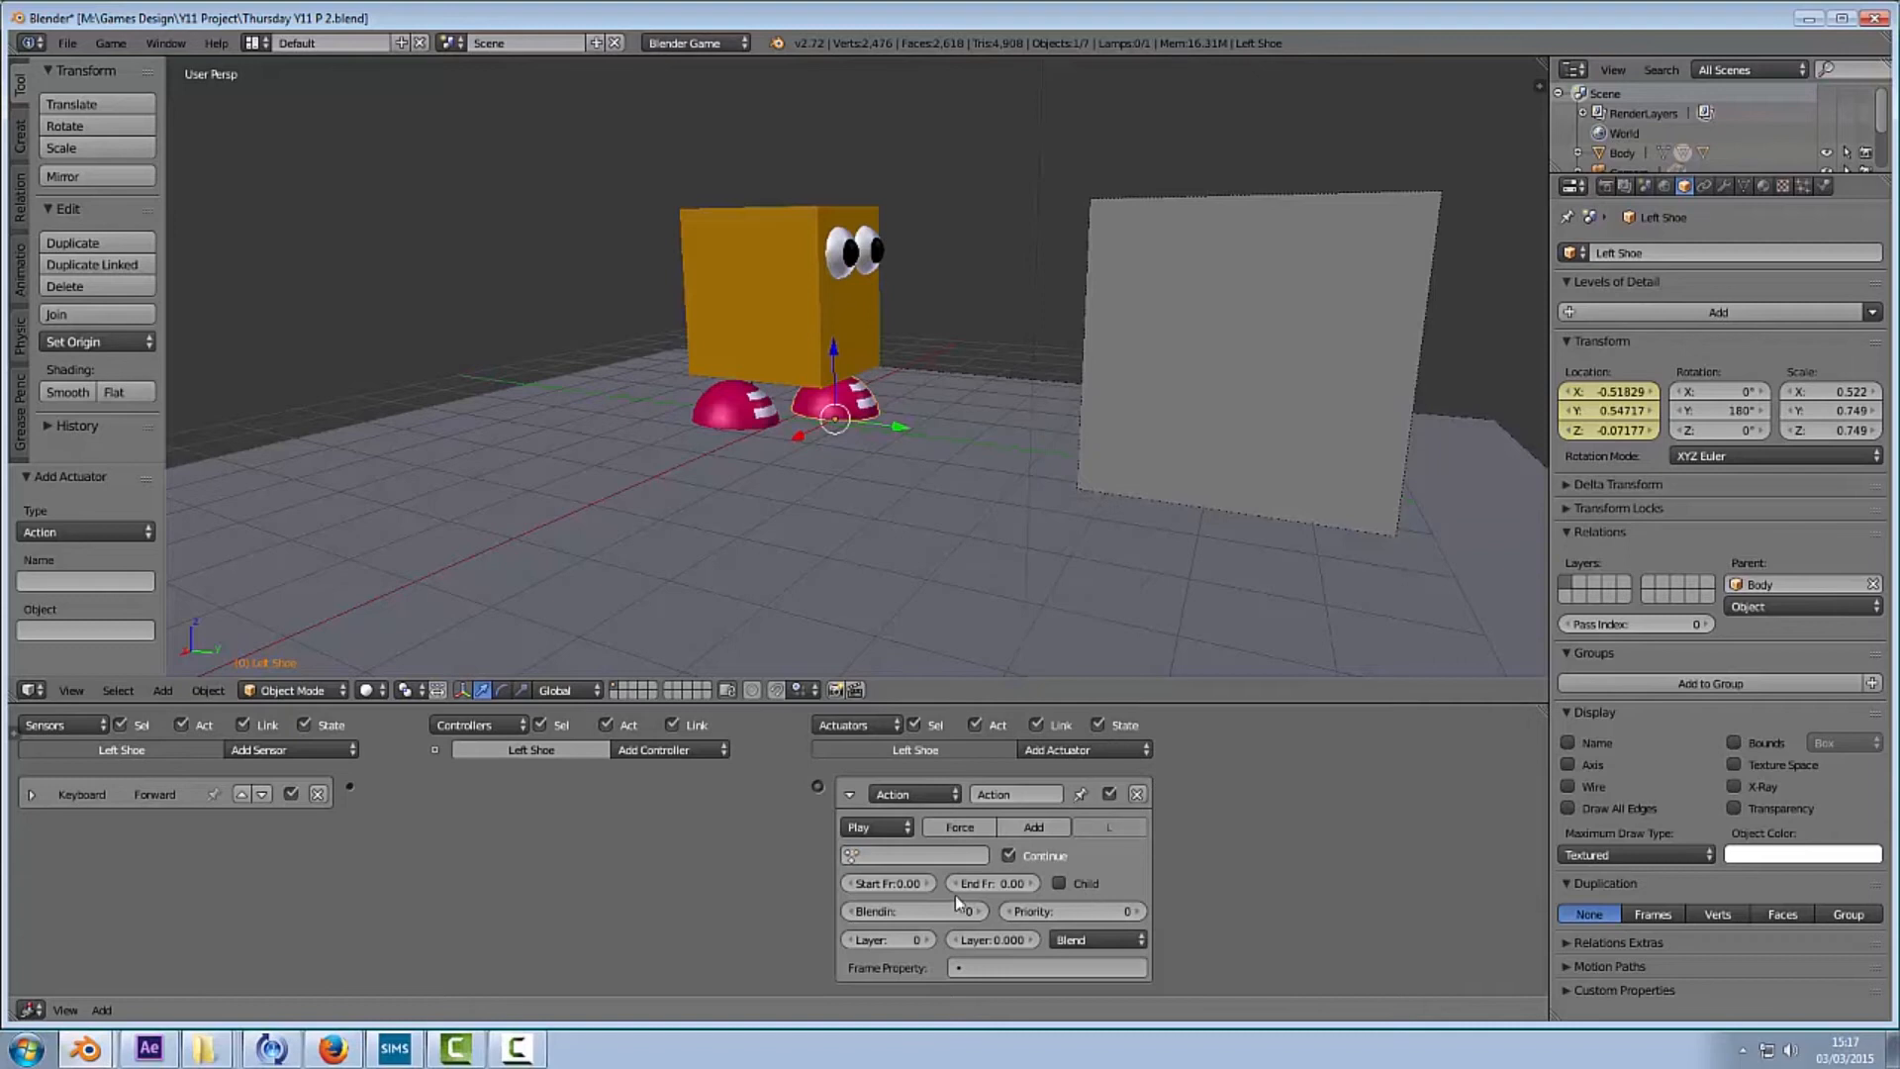
pyautogui.click(1015, 794)
pyautogui.press('BackSpace')
pyautogui.press('Return')
# Step: Set the left shoe's Forward actuator to Loop Stop, using Left ShoeAction with end frame 10
pyautogui.click(866, 830)
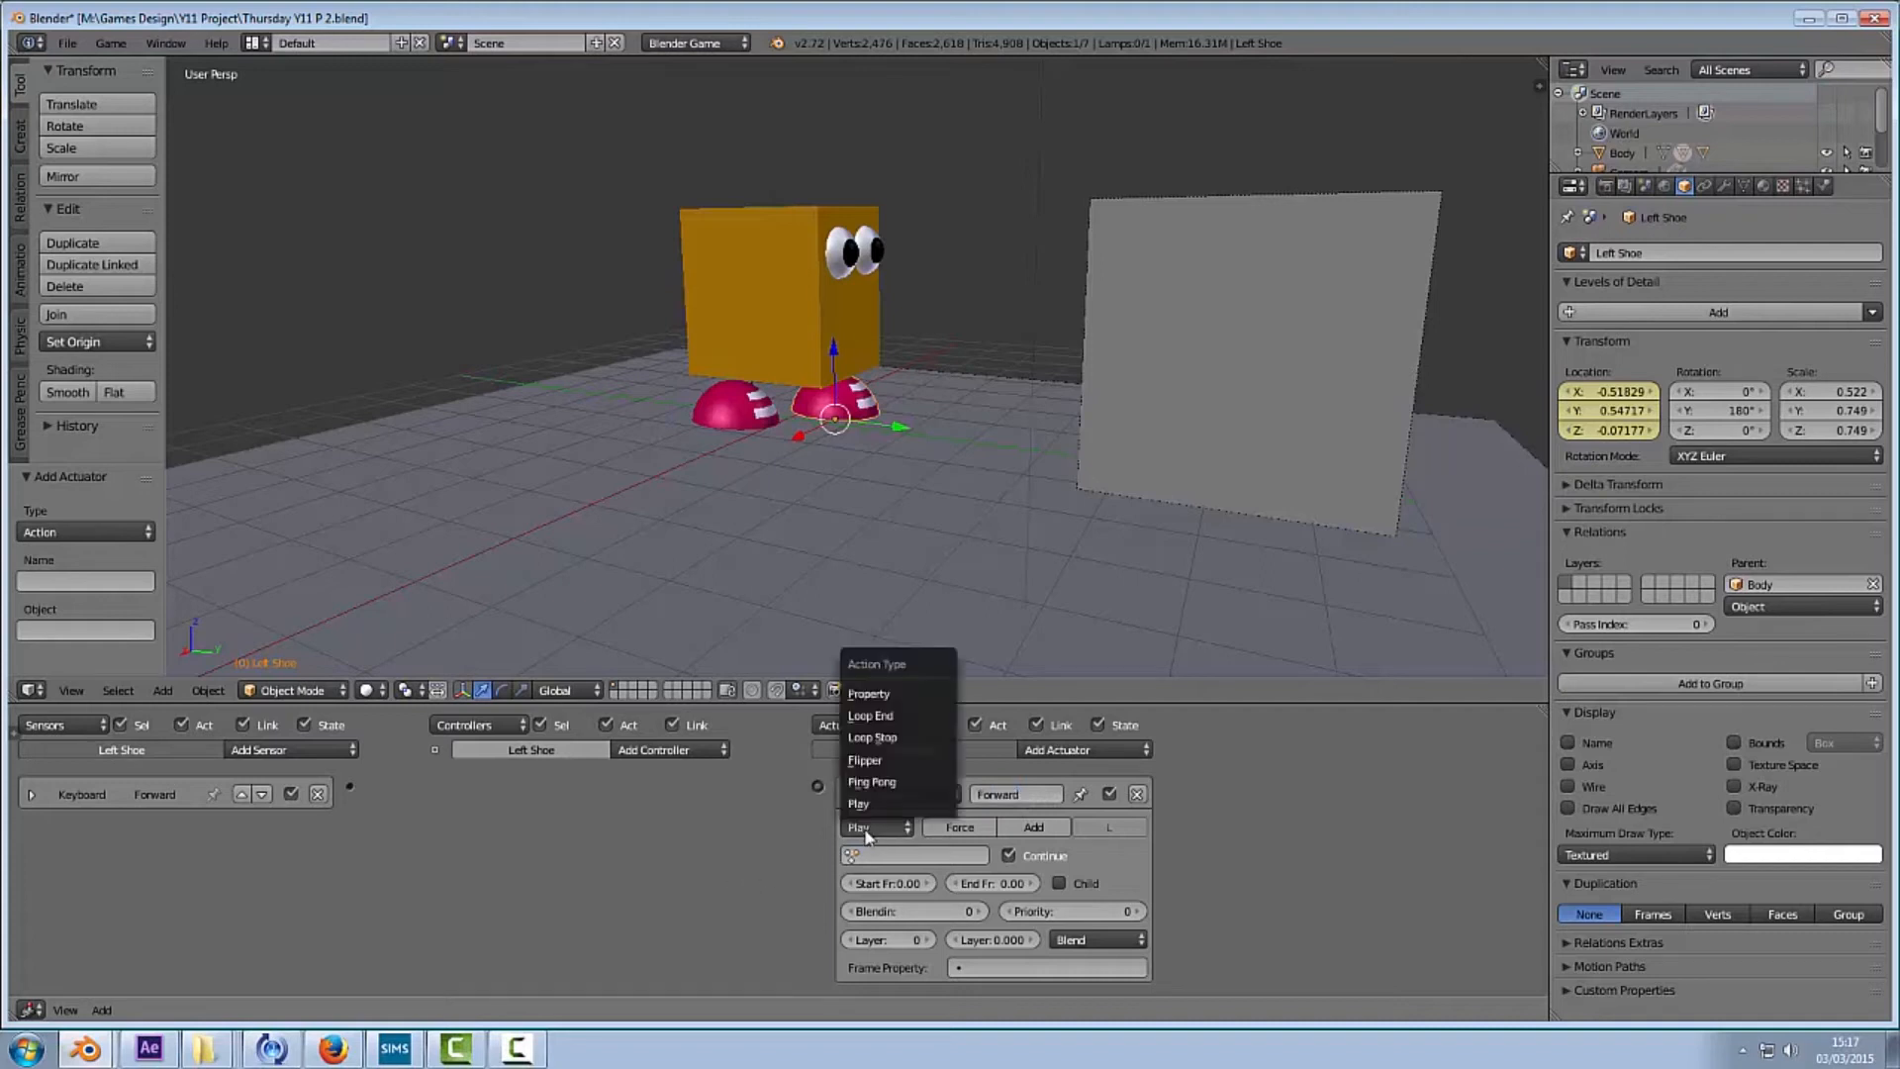
pyautogui.click(916, 744)
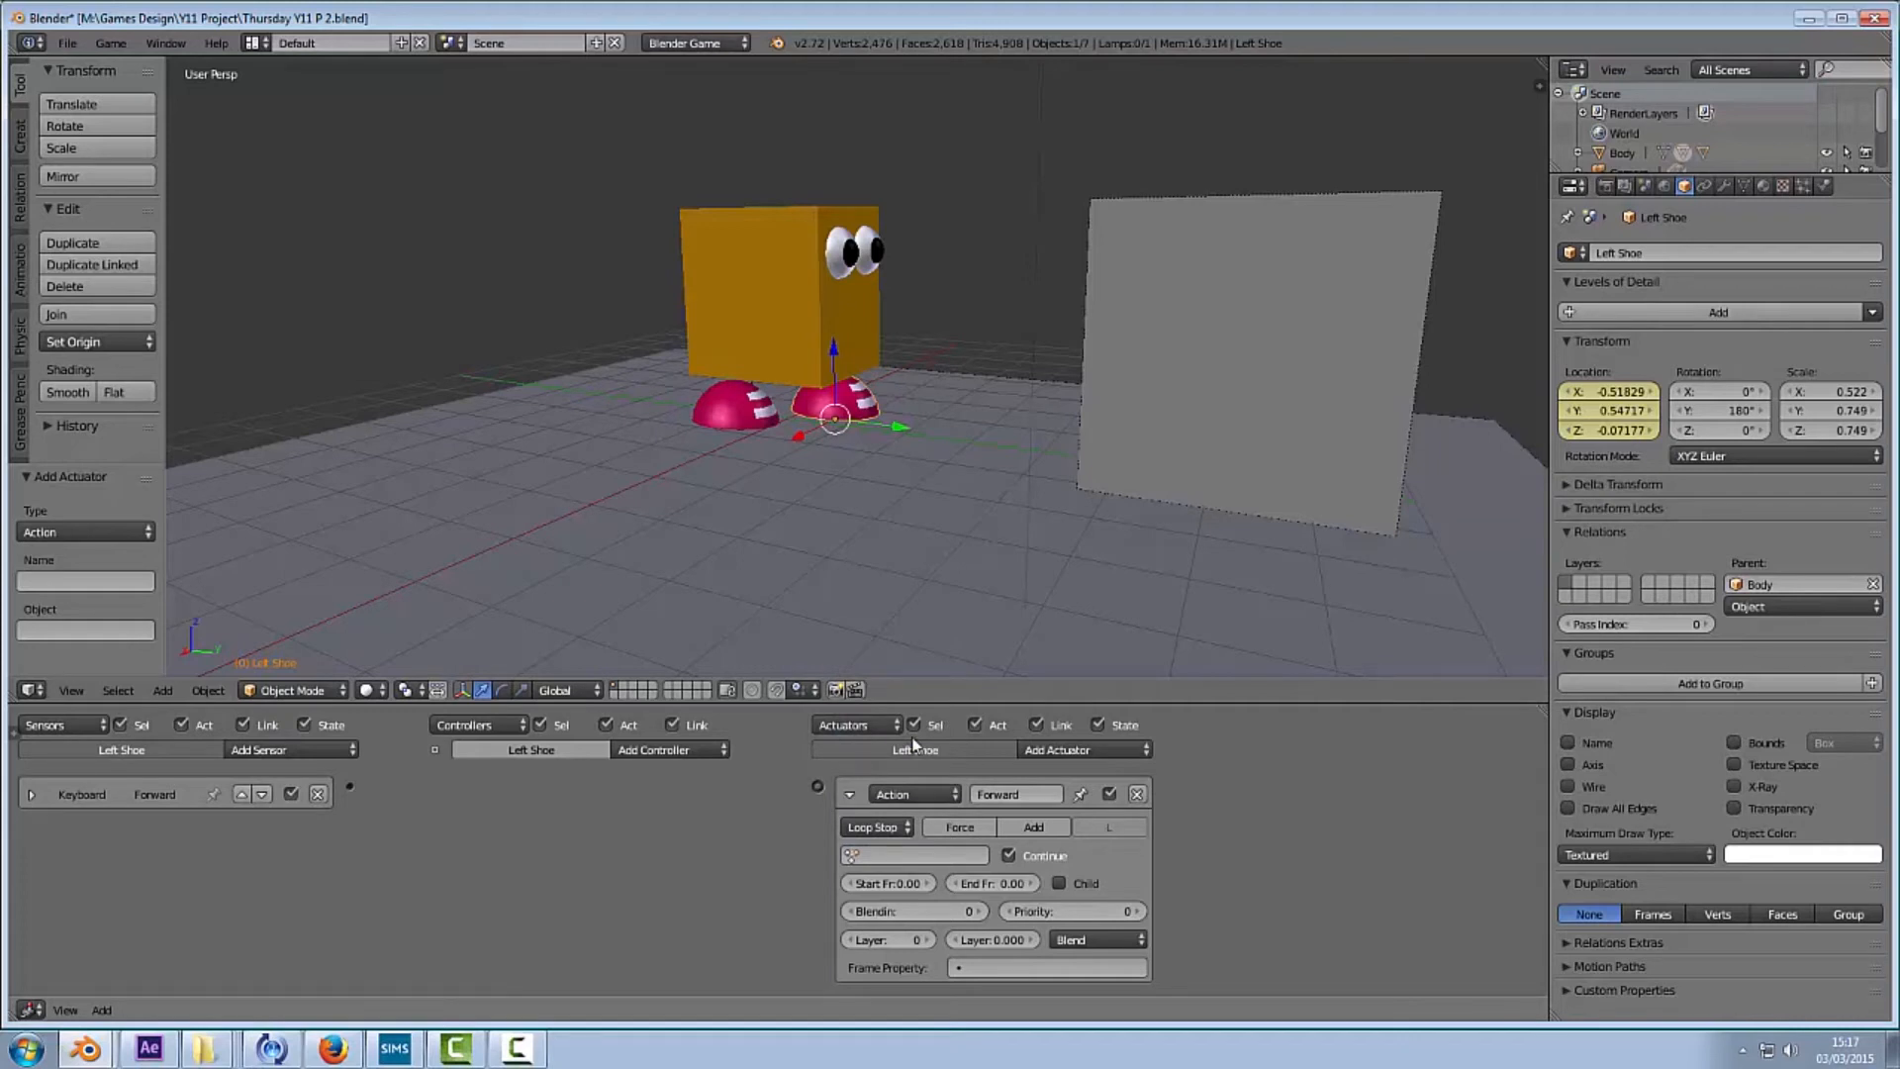
pyautogui.click(896, 854)
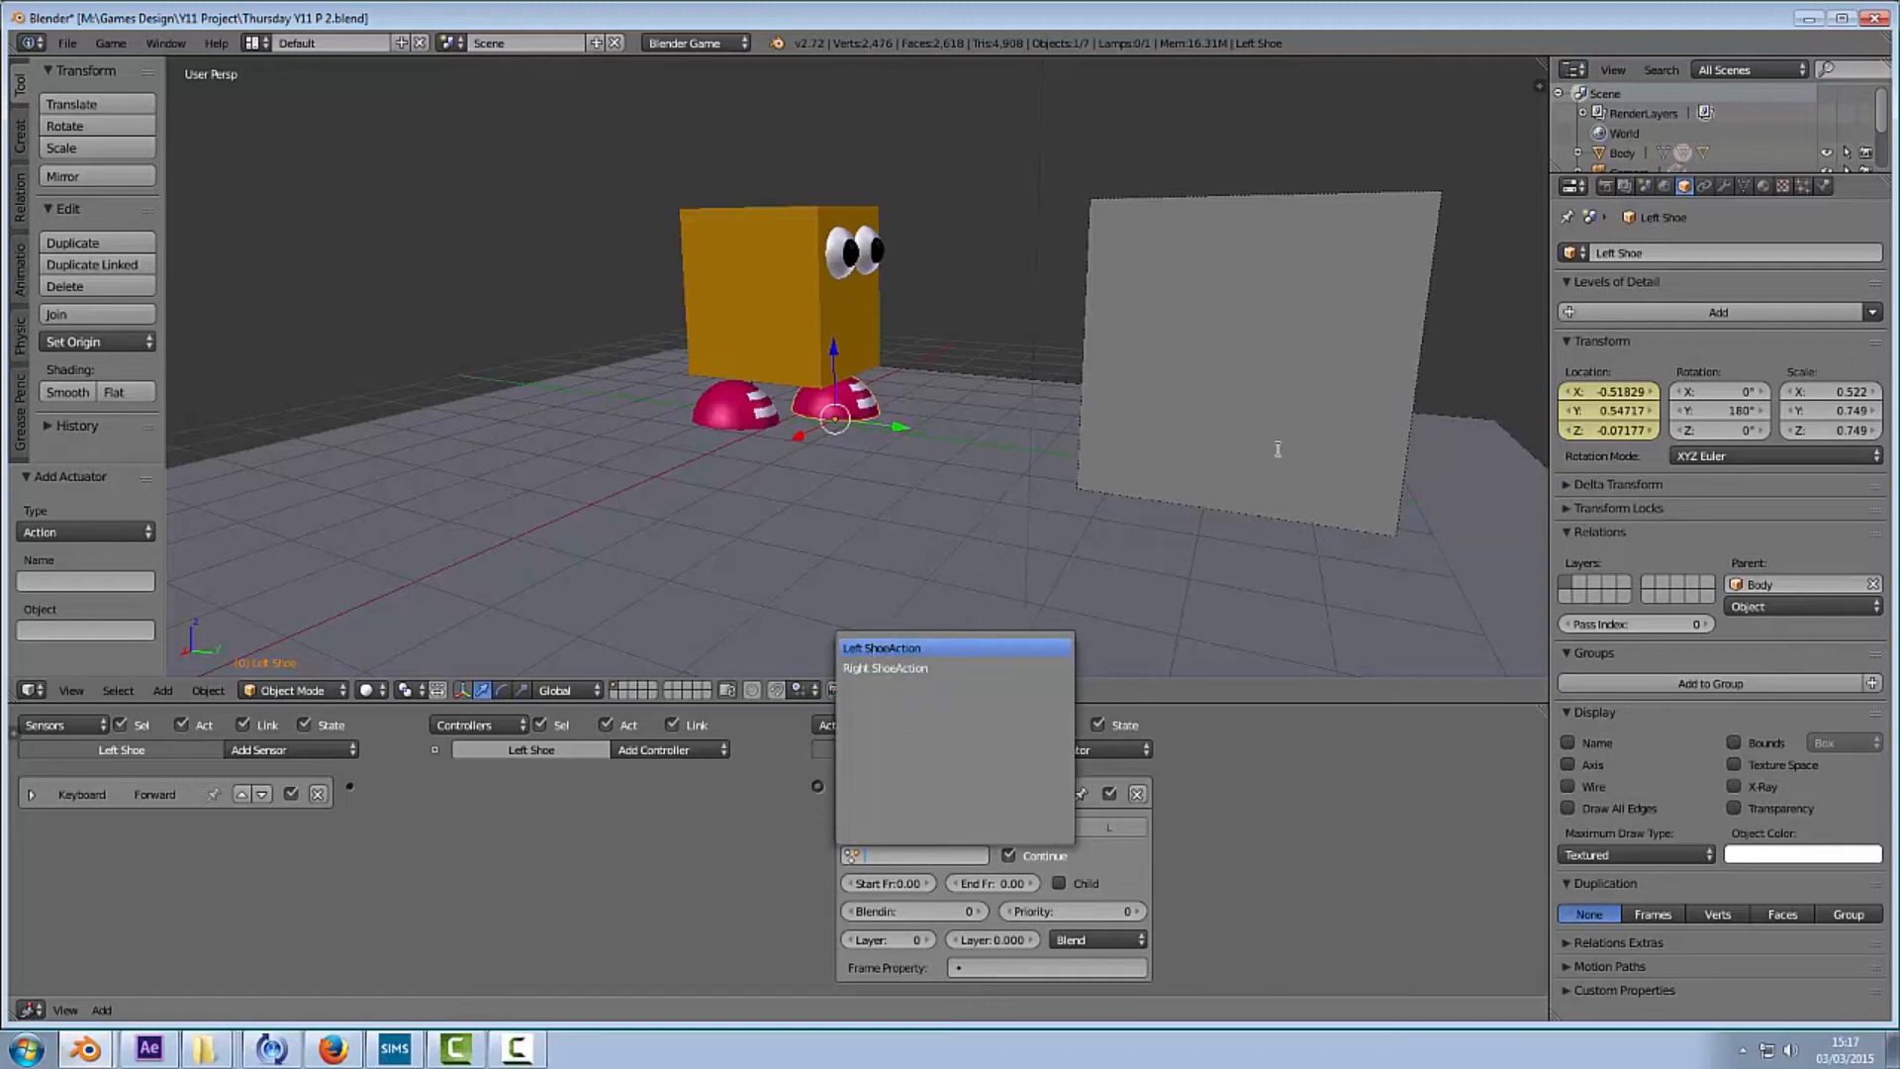
pyautogui.click(896, 647)
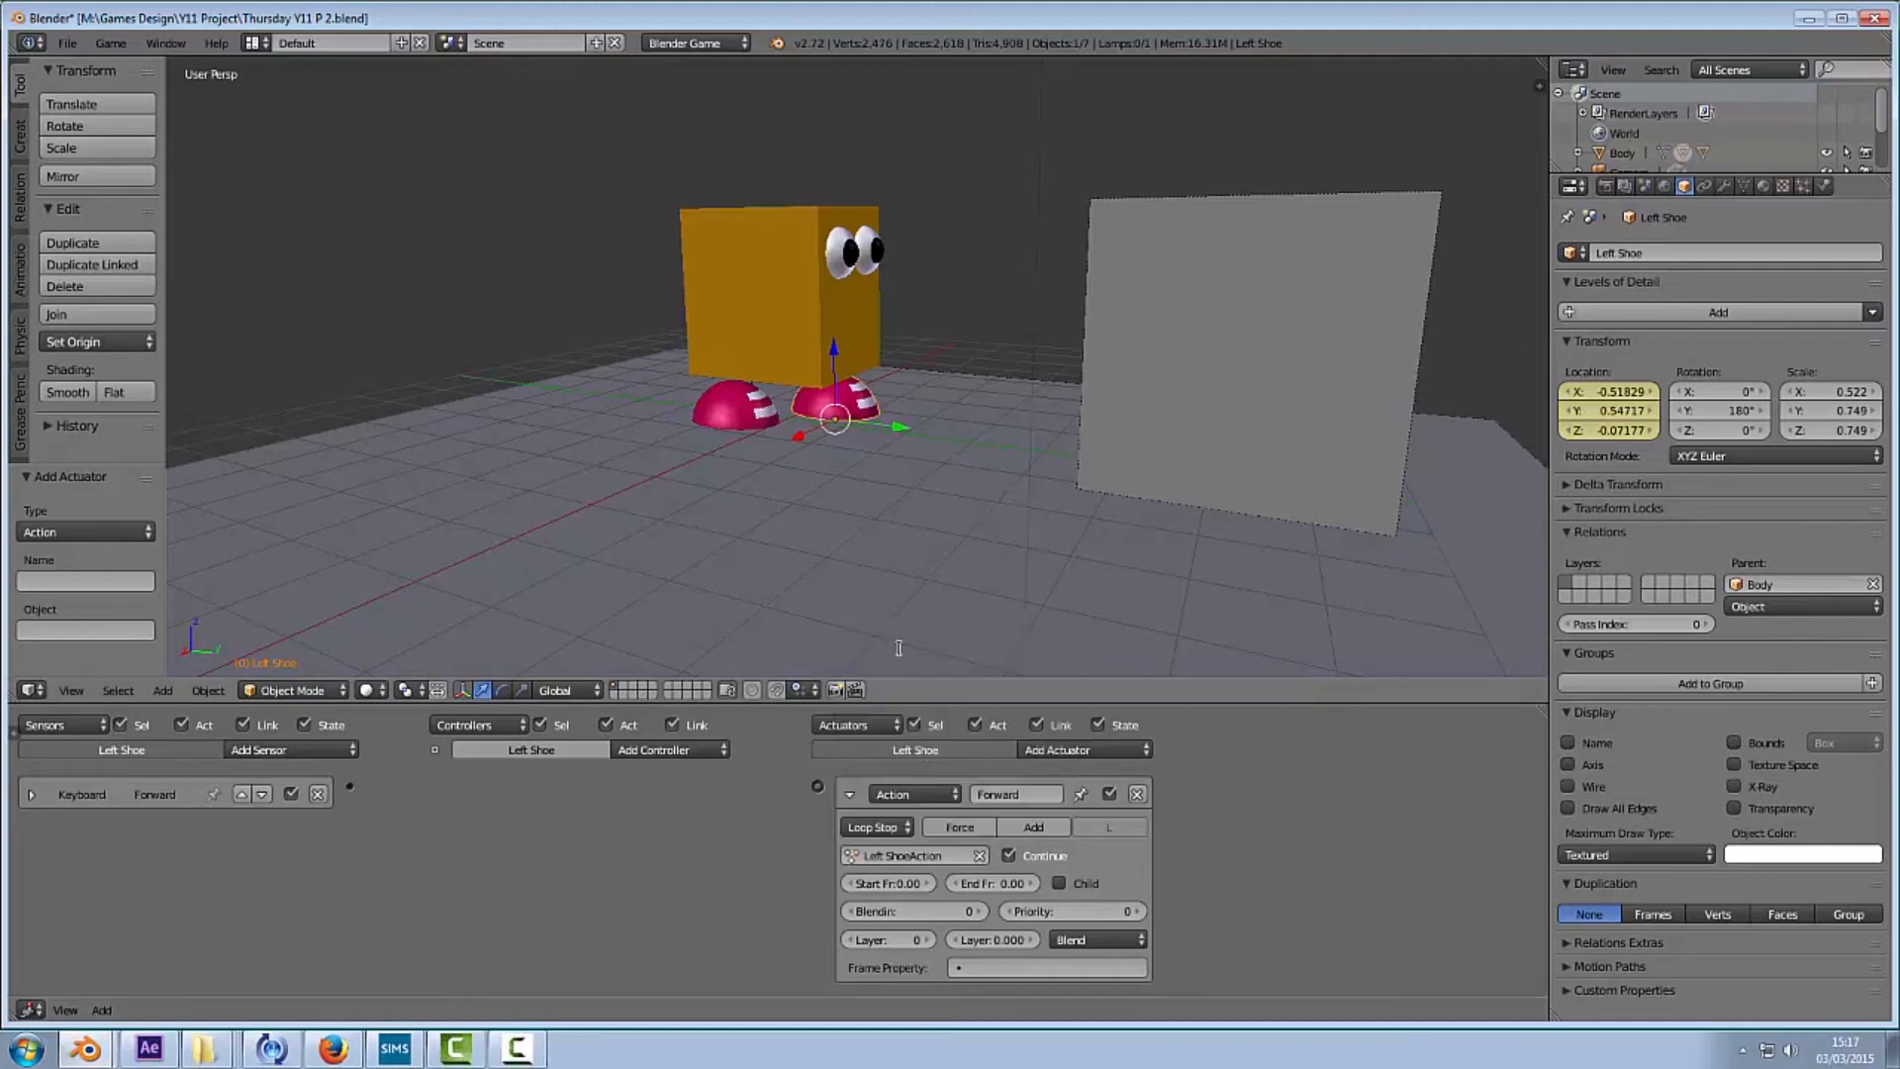
pyautogui.click(993, 884)
pyautogui.write('10')
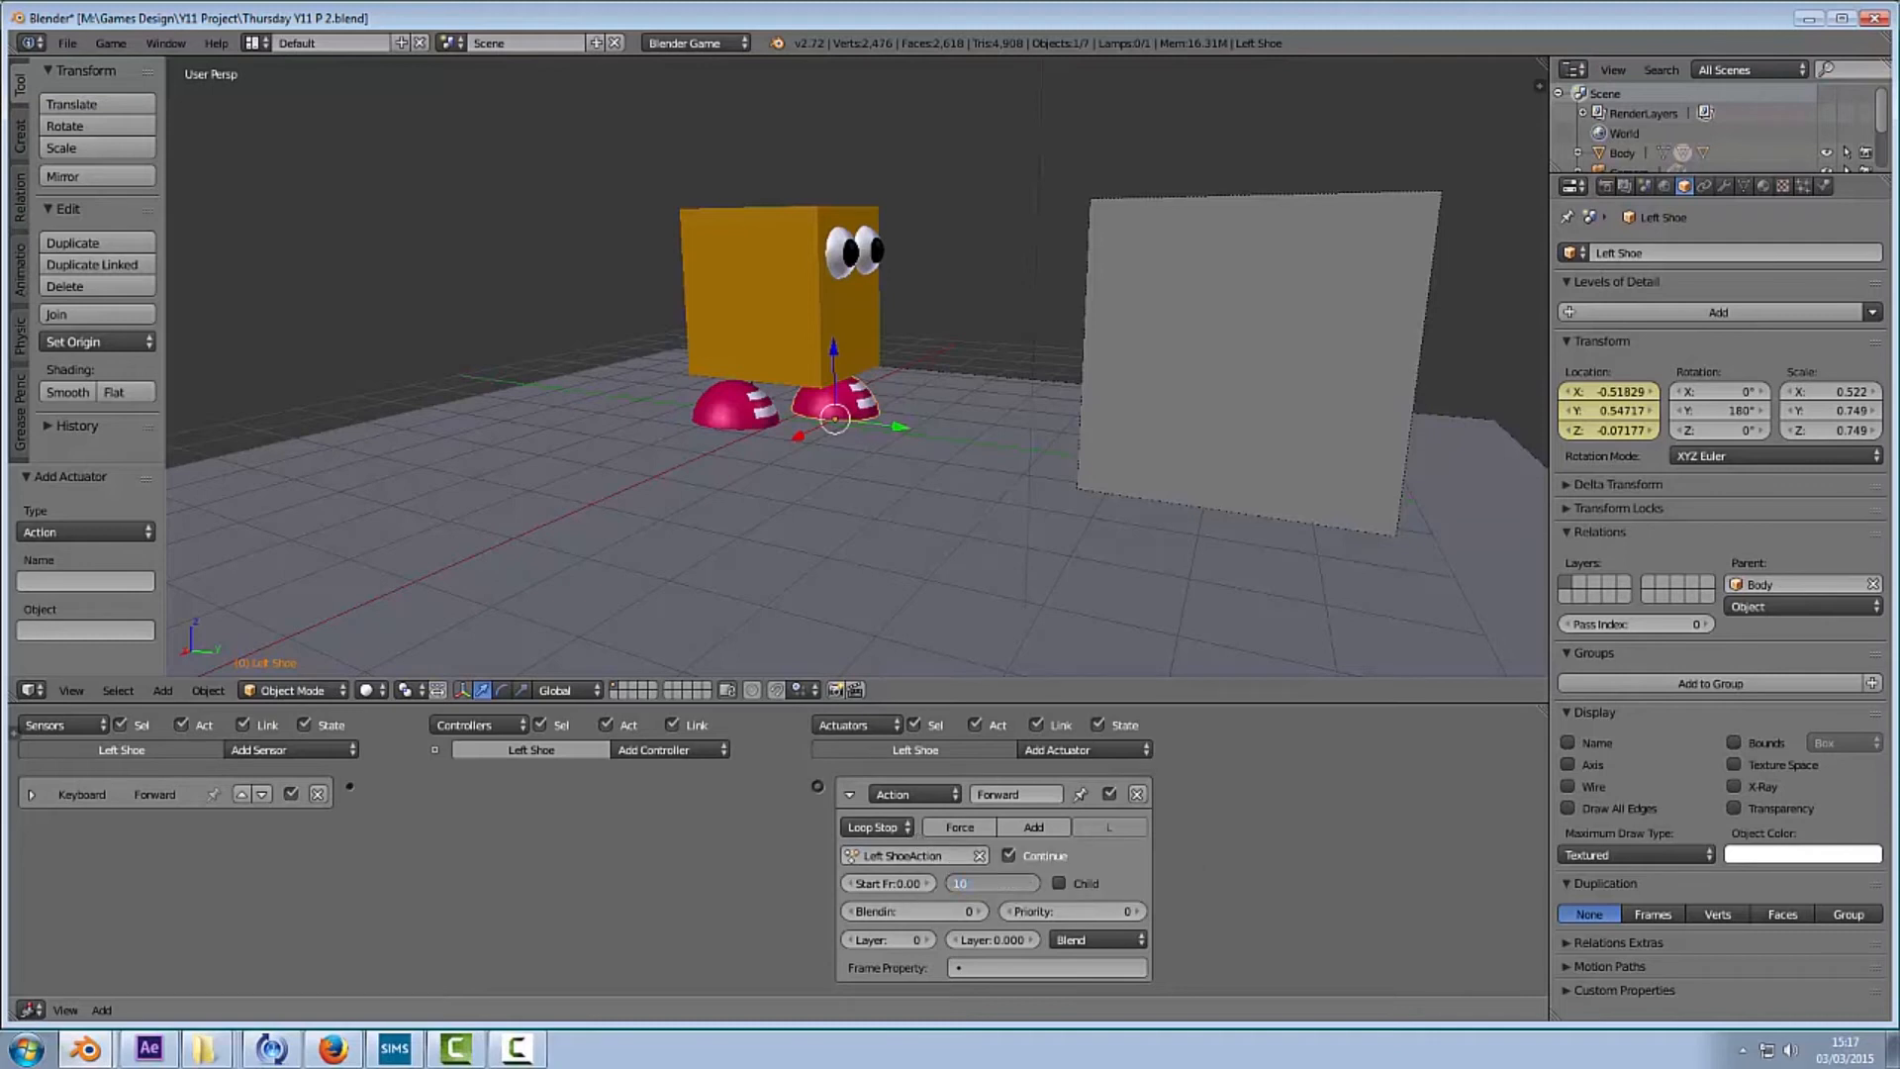
pyautogui.press('Return')
# Step: Link the left shoe's Forward sensor to its Forward actuator and test the forward walk in the game
pyautogui.moveTo(351, 786); pyautogui.dragTo(818, 788)
pyautogui.click(848, 796)
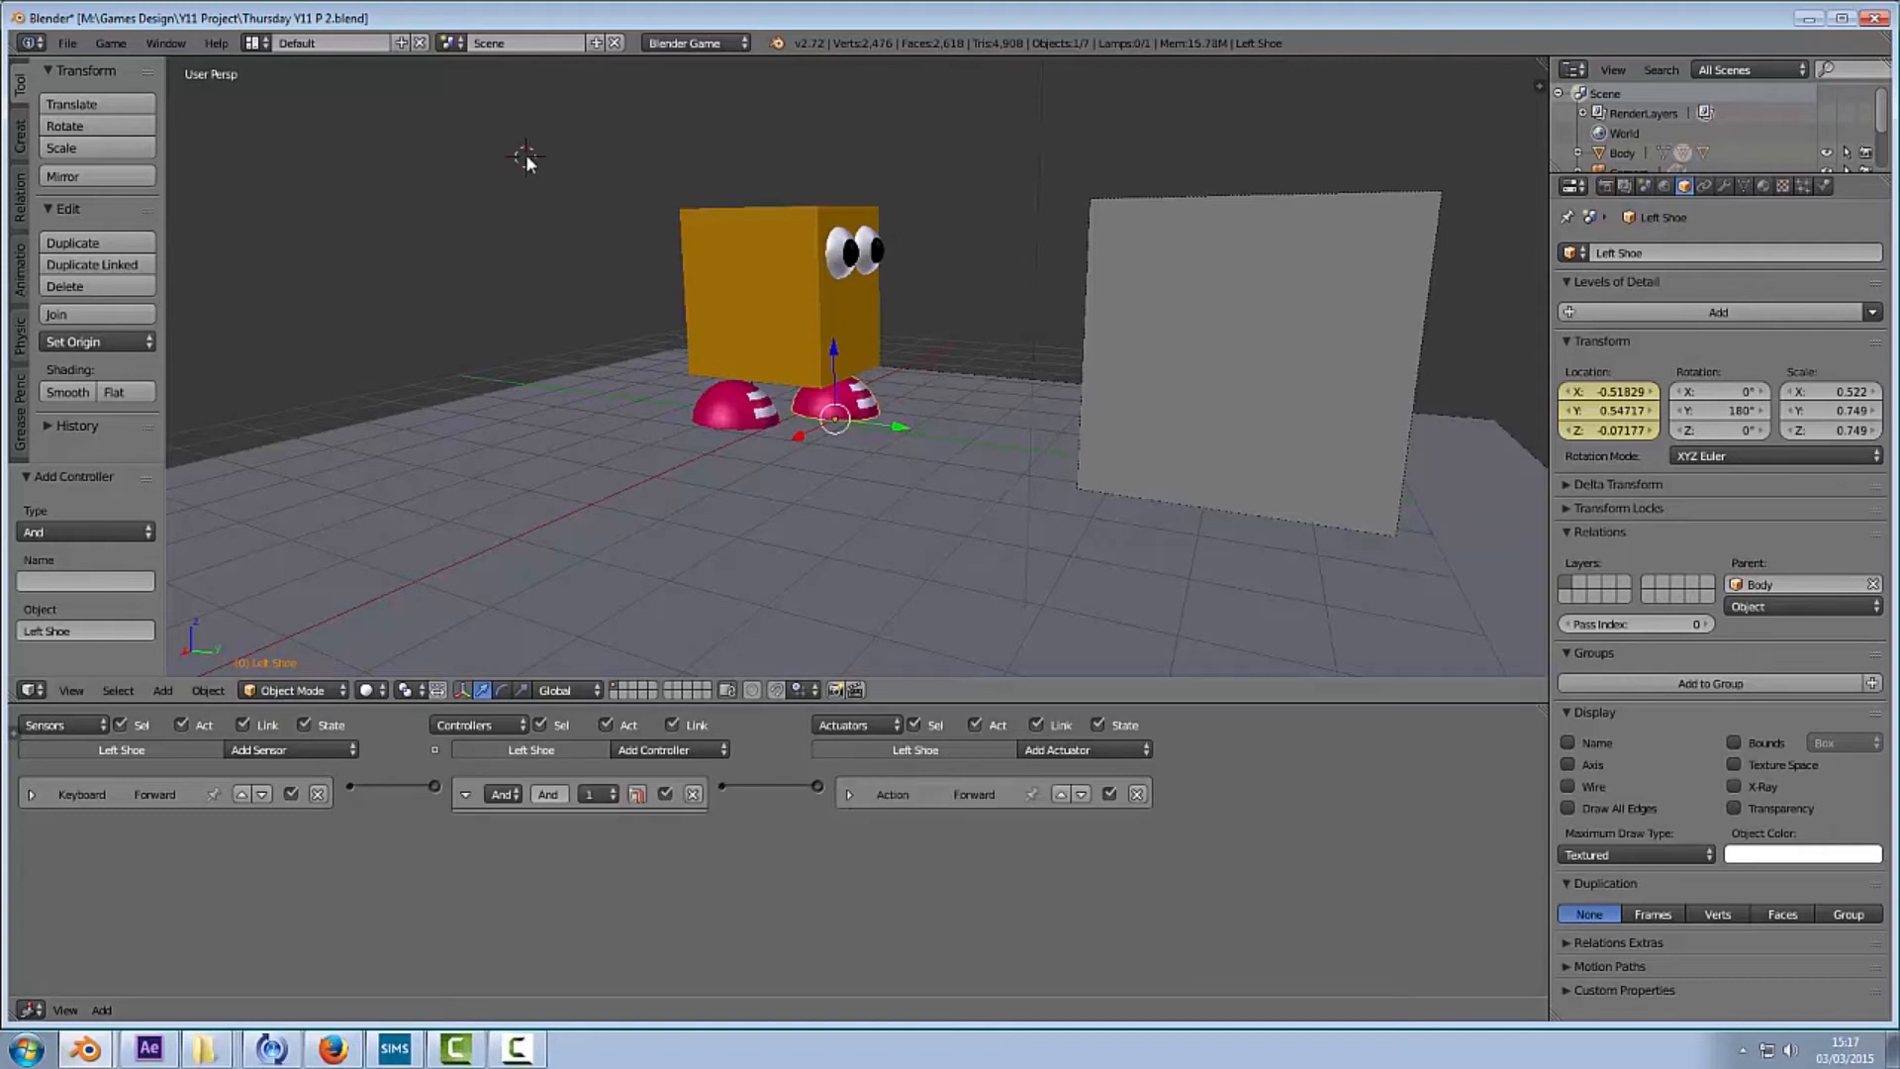
pyautogui.press('p')
pyautogui.press('Up')
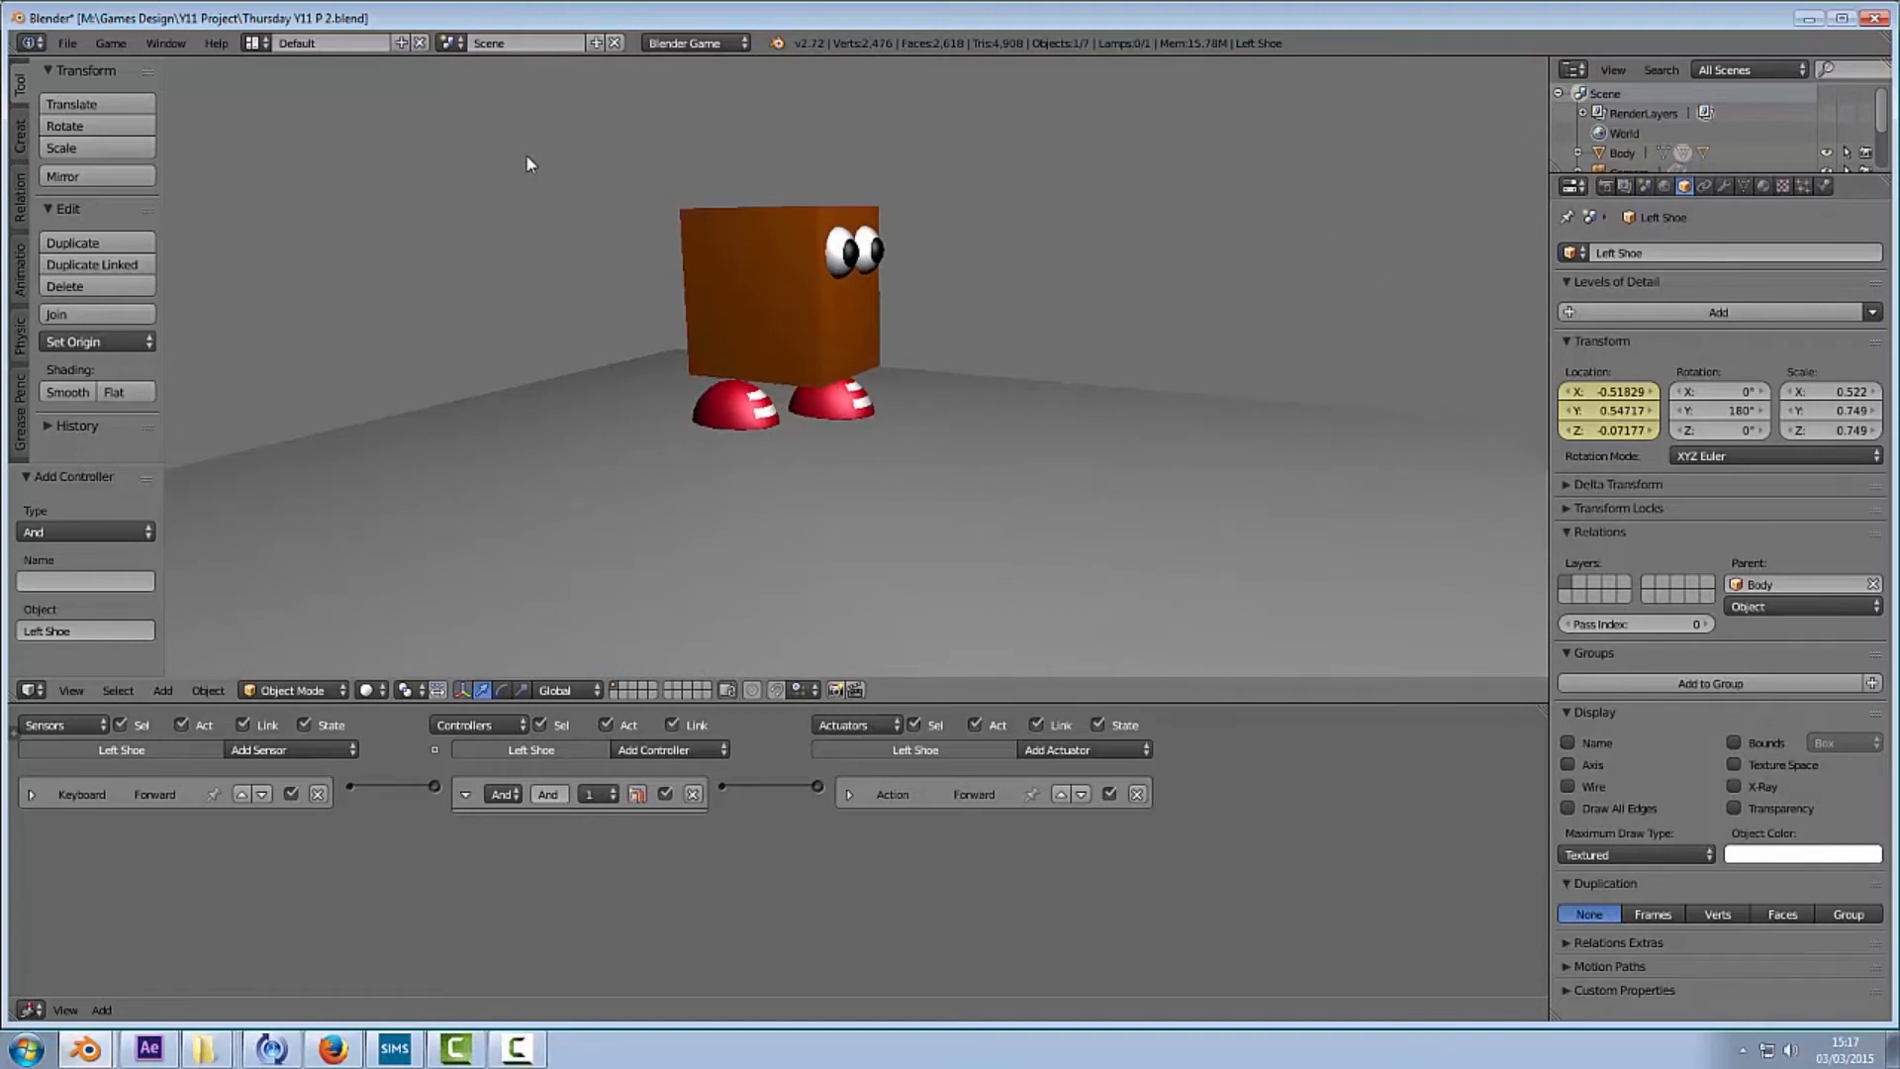
pyautogui.press('Escape')
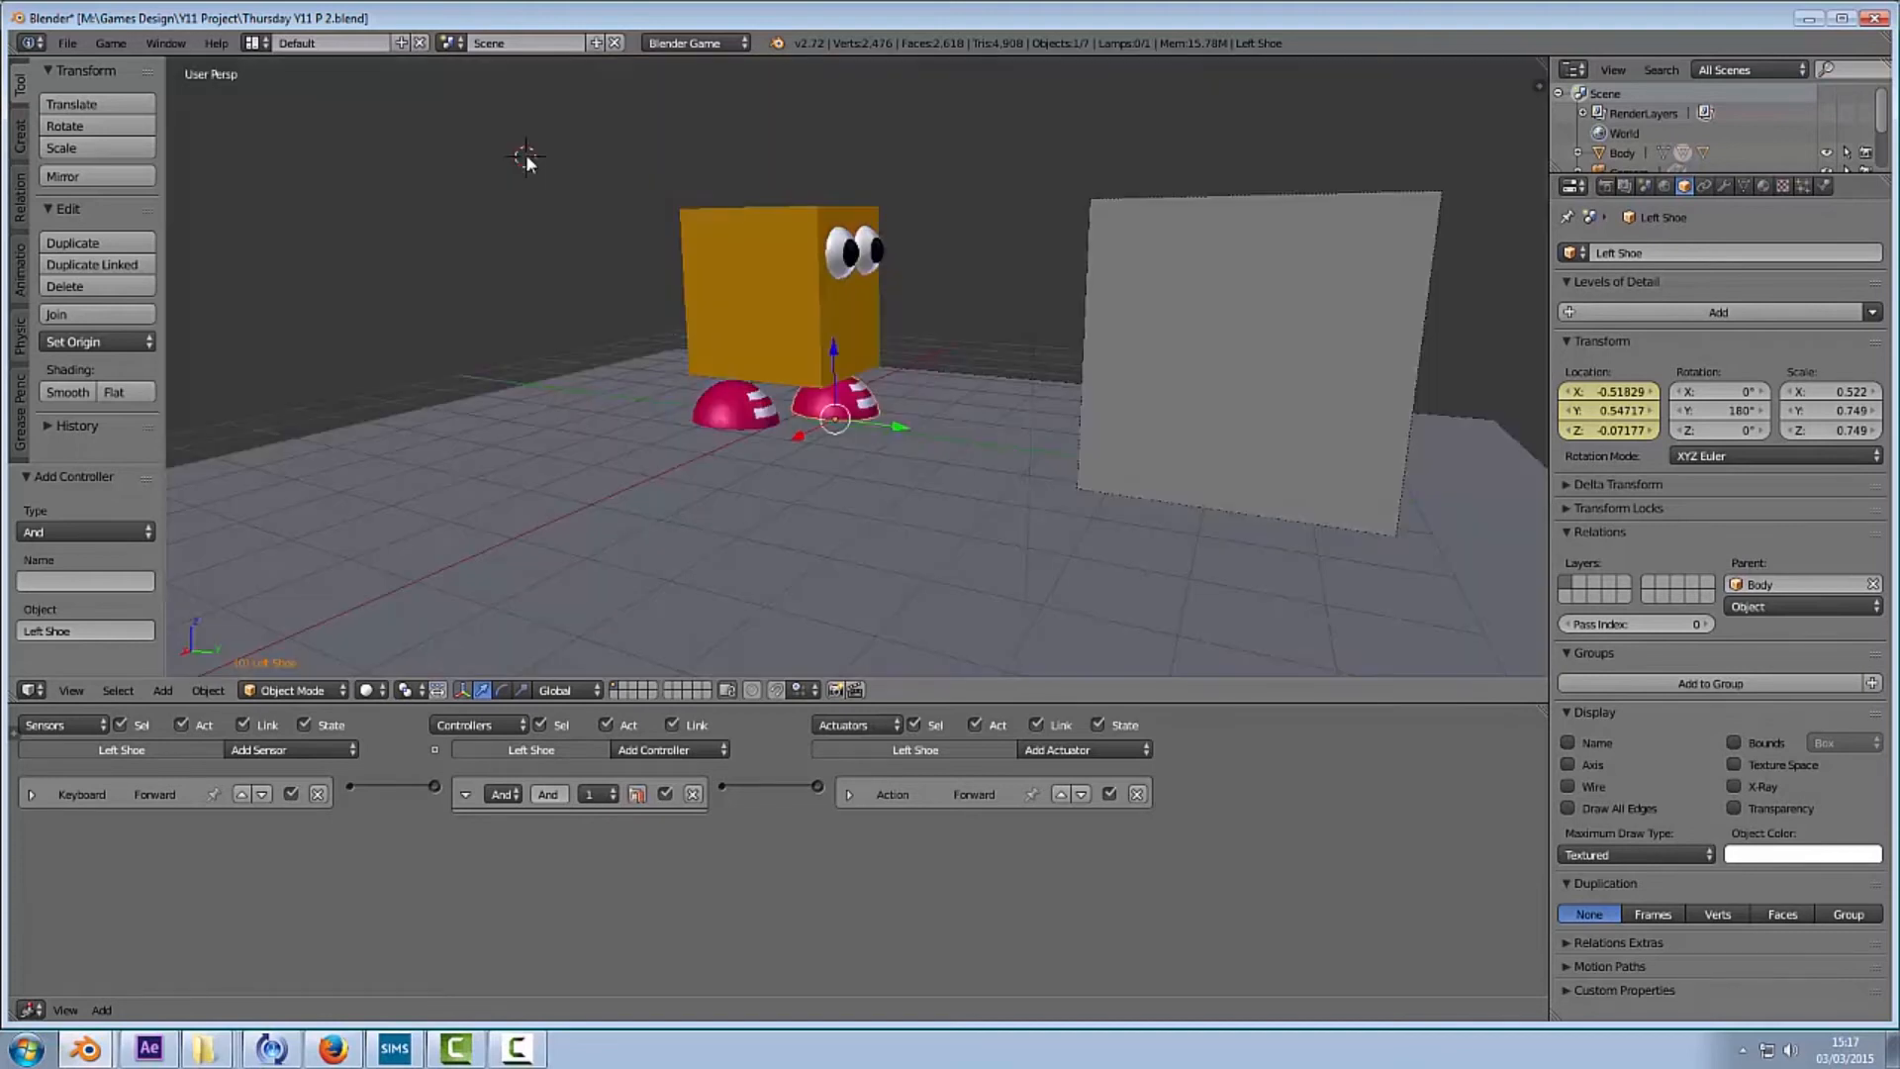
# Step: Add a Keyboard sensor named Forward to the right shoe, assign it the Up Arrow key and collapse it
pyautogui.rightClick(750, 421)
pyautogui.click(282, 749)
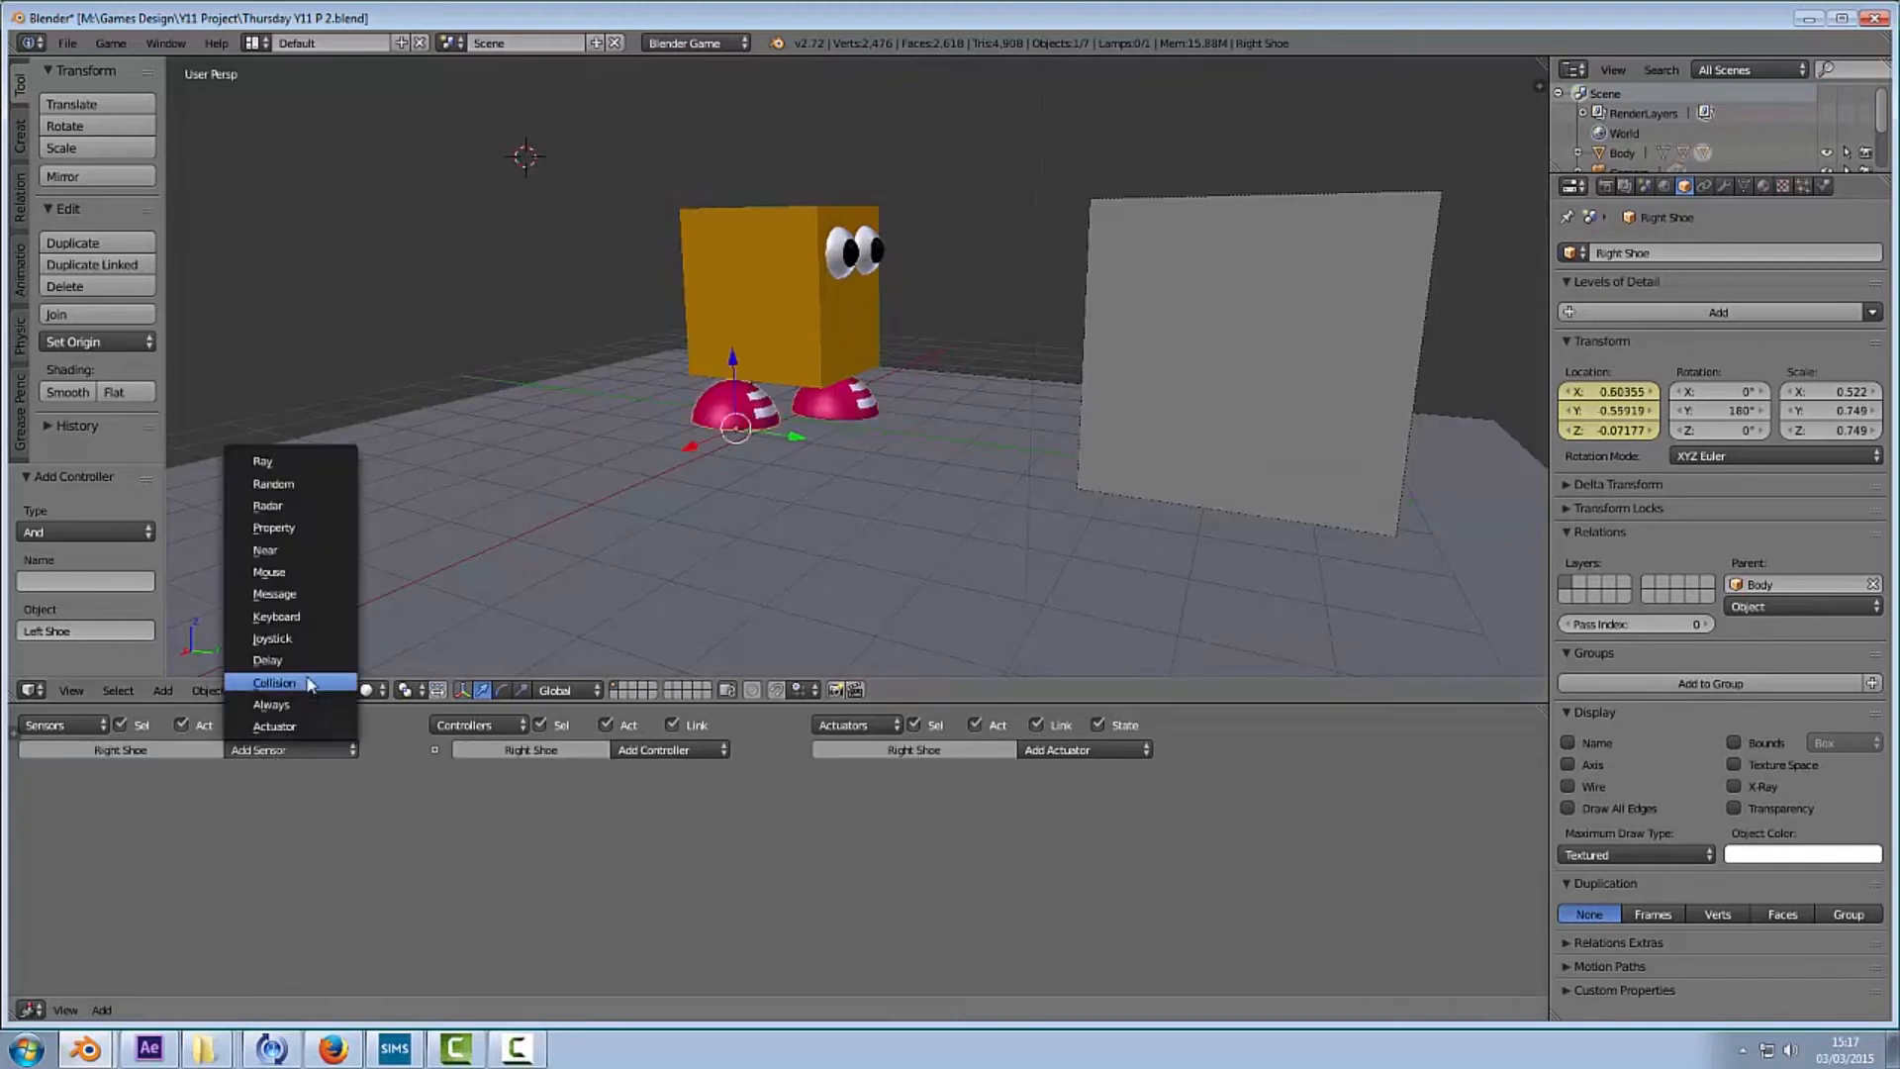
pyautogui.click(307, 616)
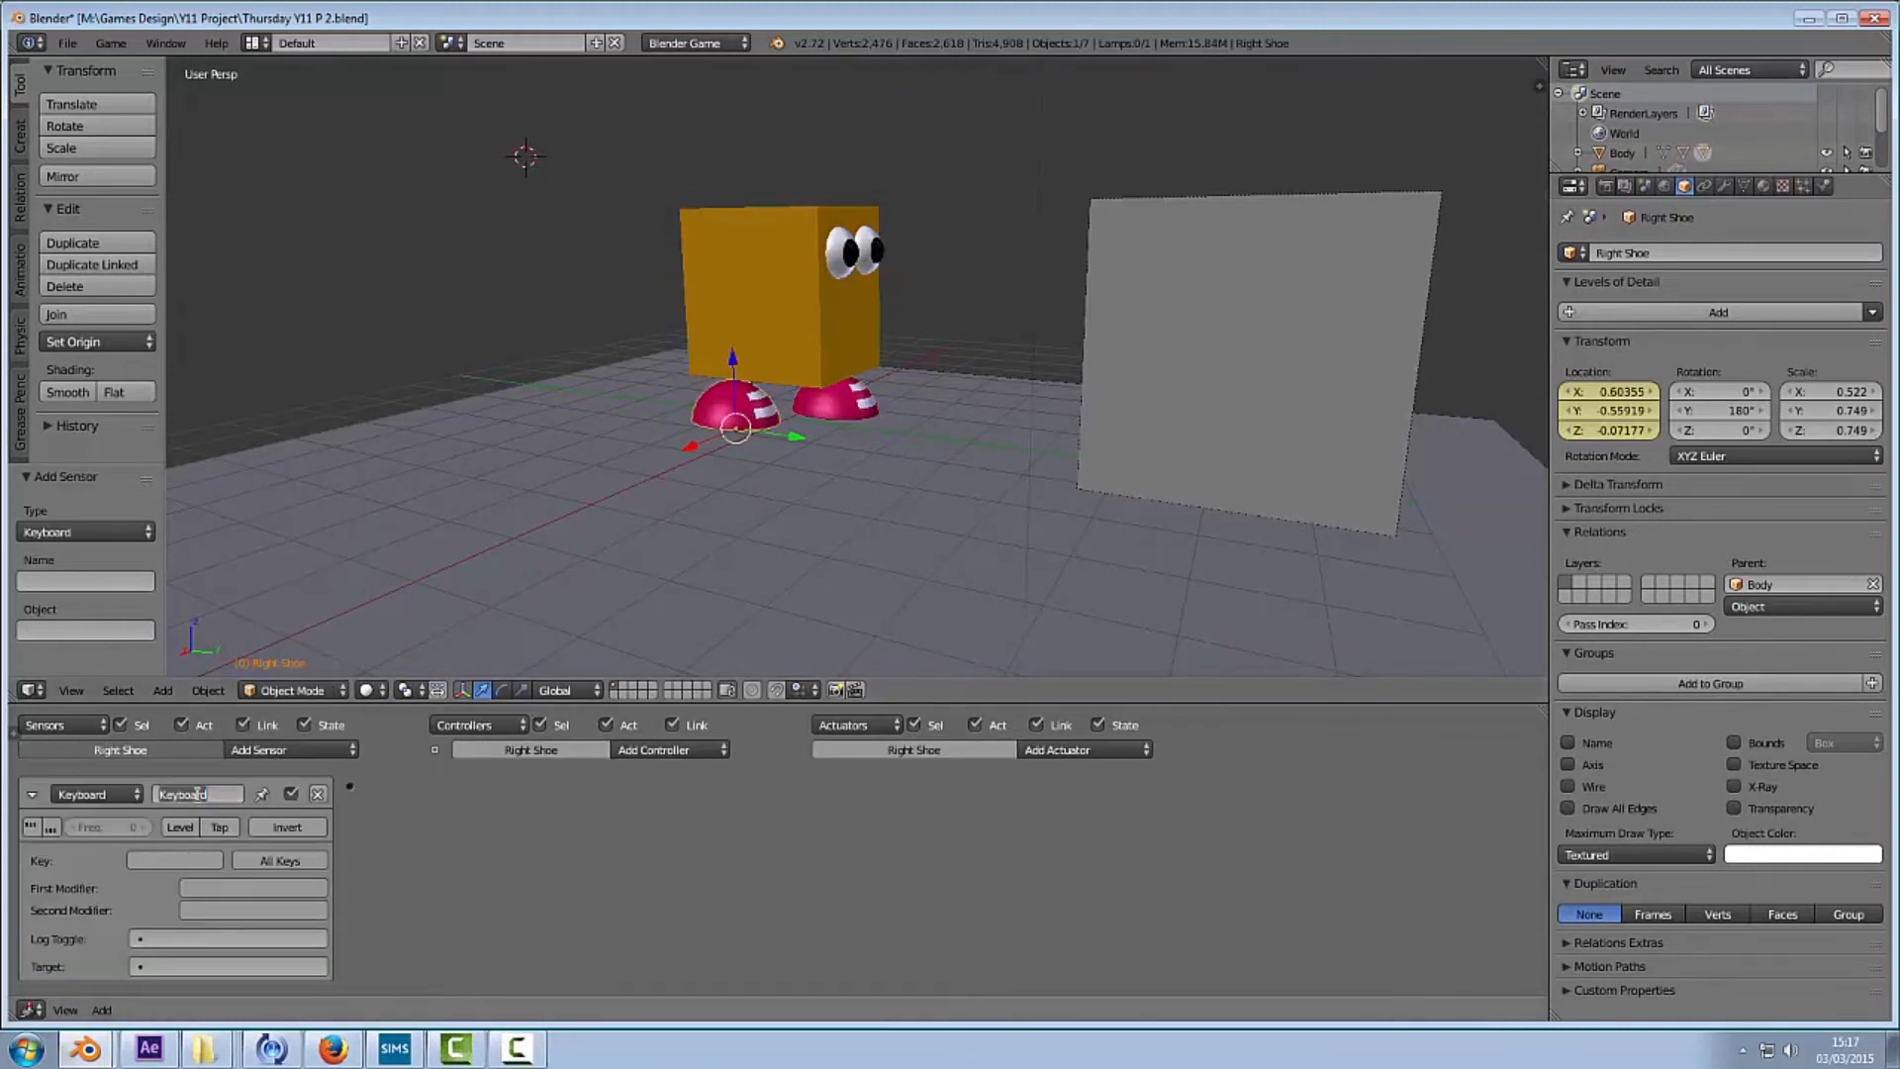
pyautogui.press('BackSpace')
pyautogui.press('Return')
pyautogui.click(164, 861)
pyautogui.press('Up')
pyautogui.click(33, 794)
# Step: Add an Action actuator to the right shoe and name it Forward
pyautogui.click(1067, 749)
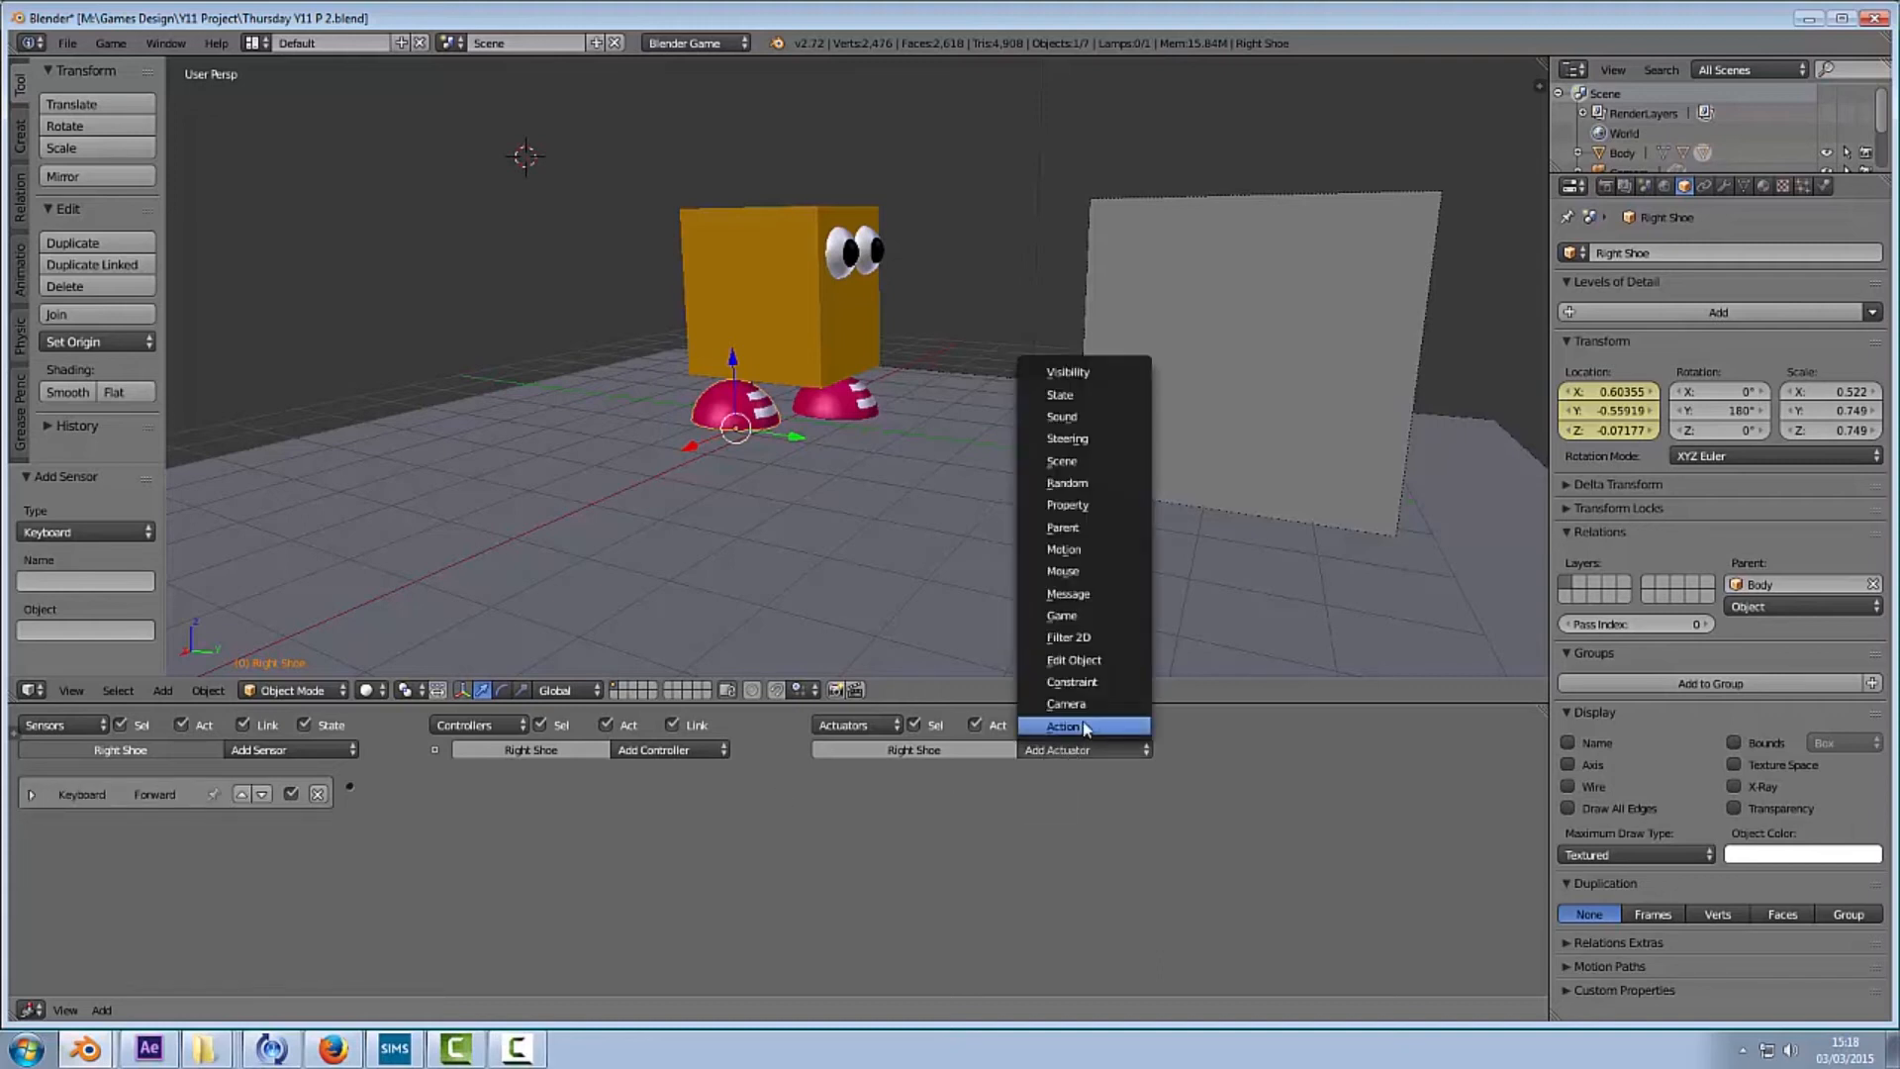
pyautogui.click(1067, 728)
pyautogui.press('BackSpace')
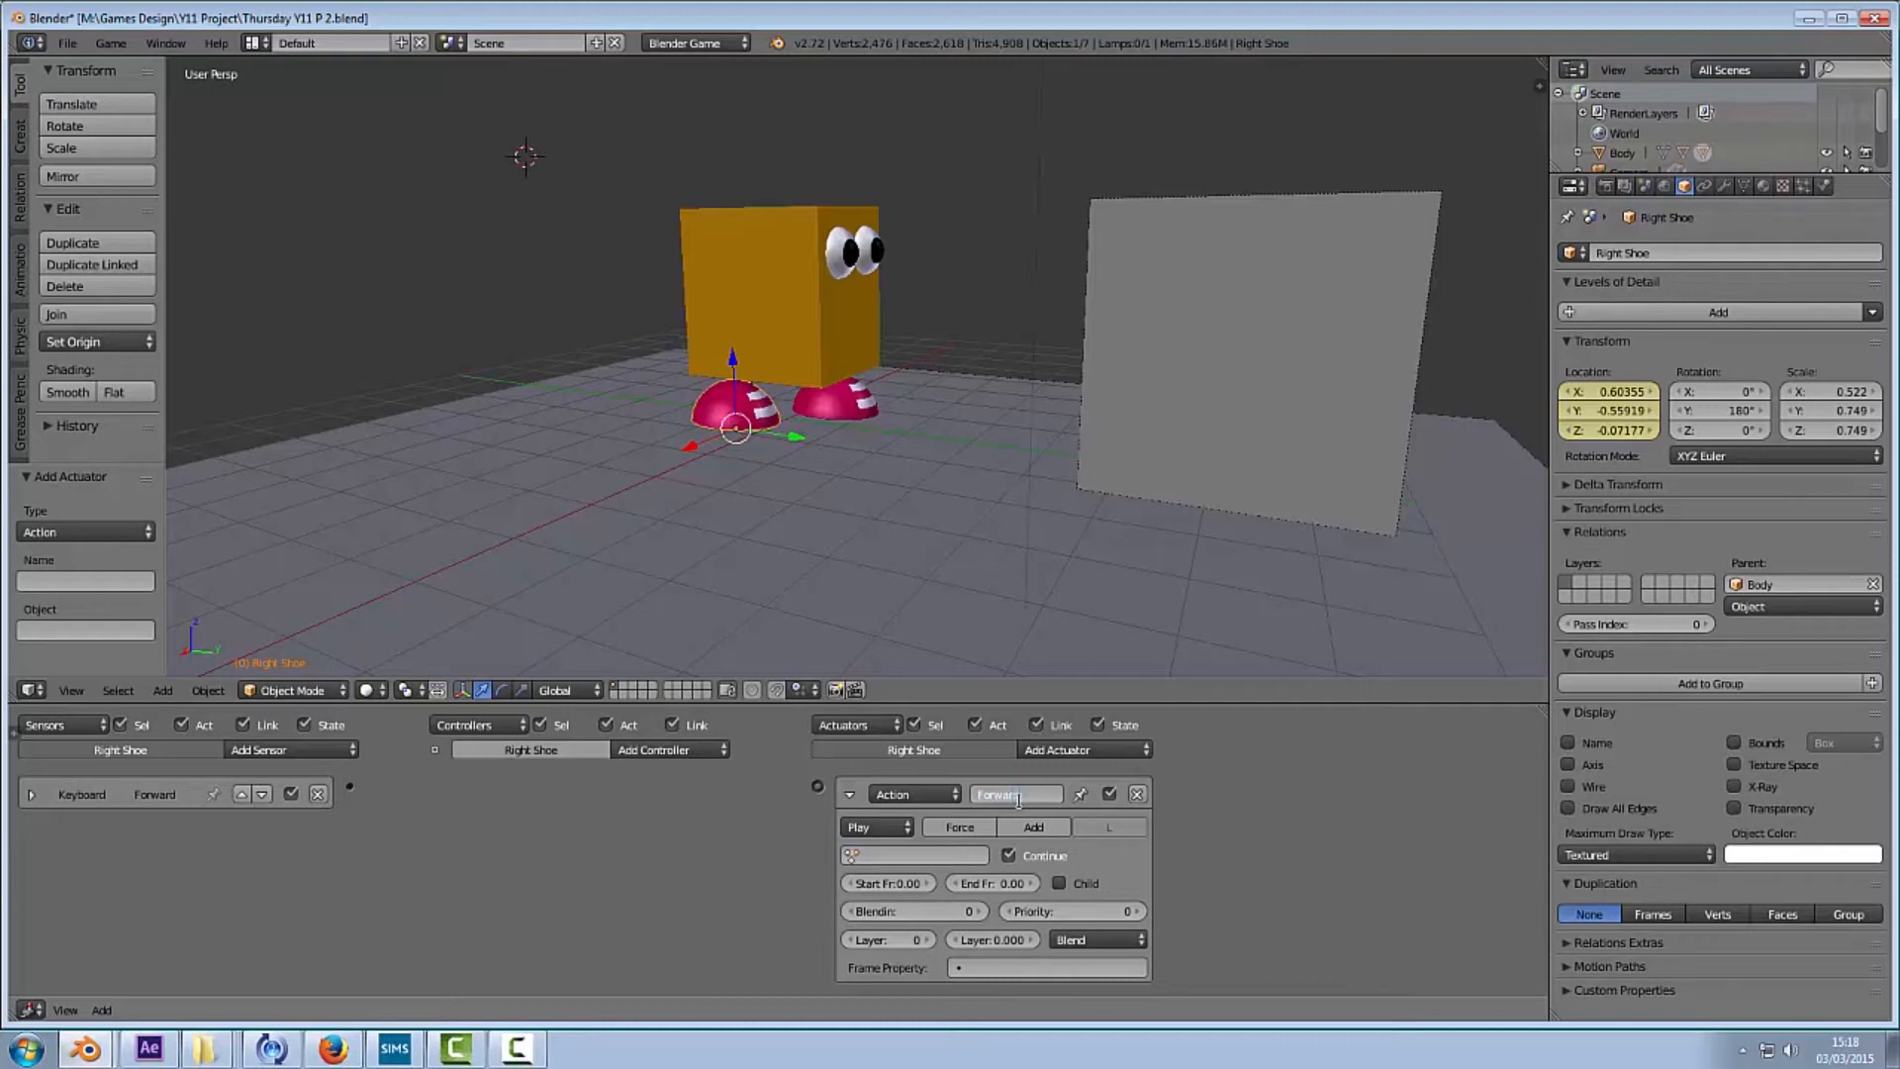
pyautogui.press('Return')
# Step: Set the right shoe's Forward actuator to Loop Stop, using Right ShoeAction with end frame 10
pyautogui.click(891, 829)
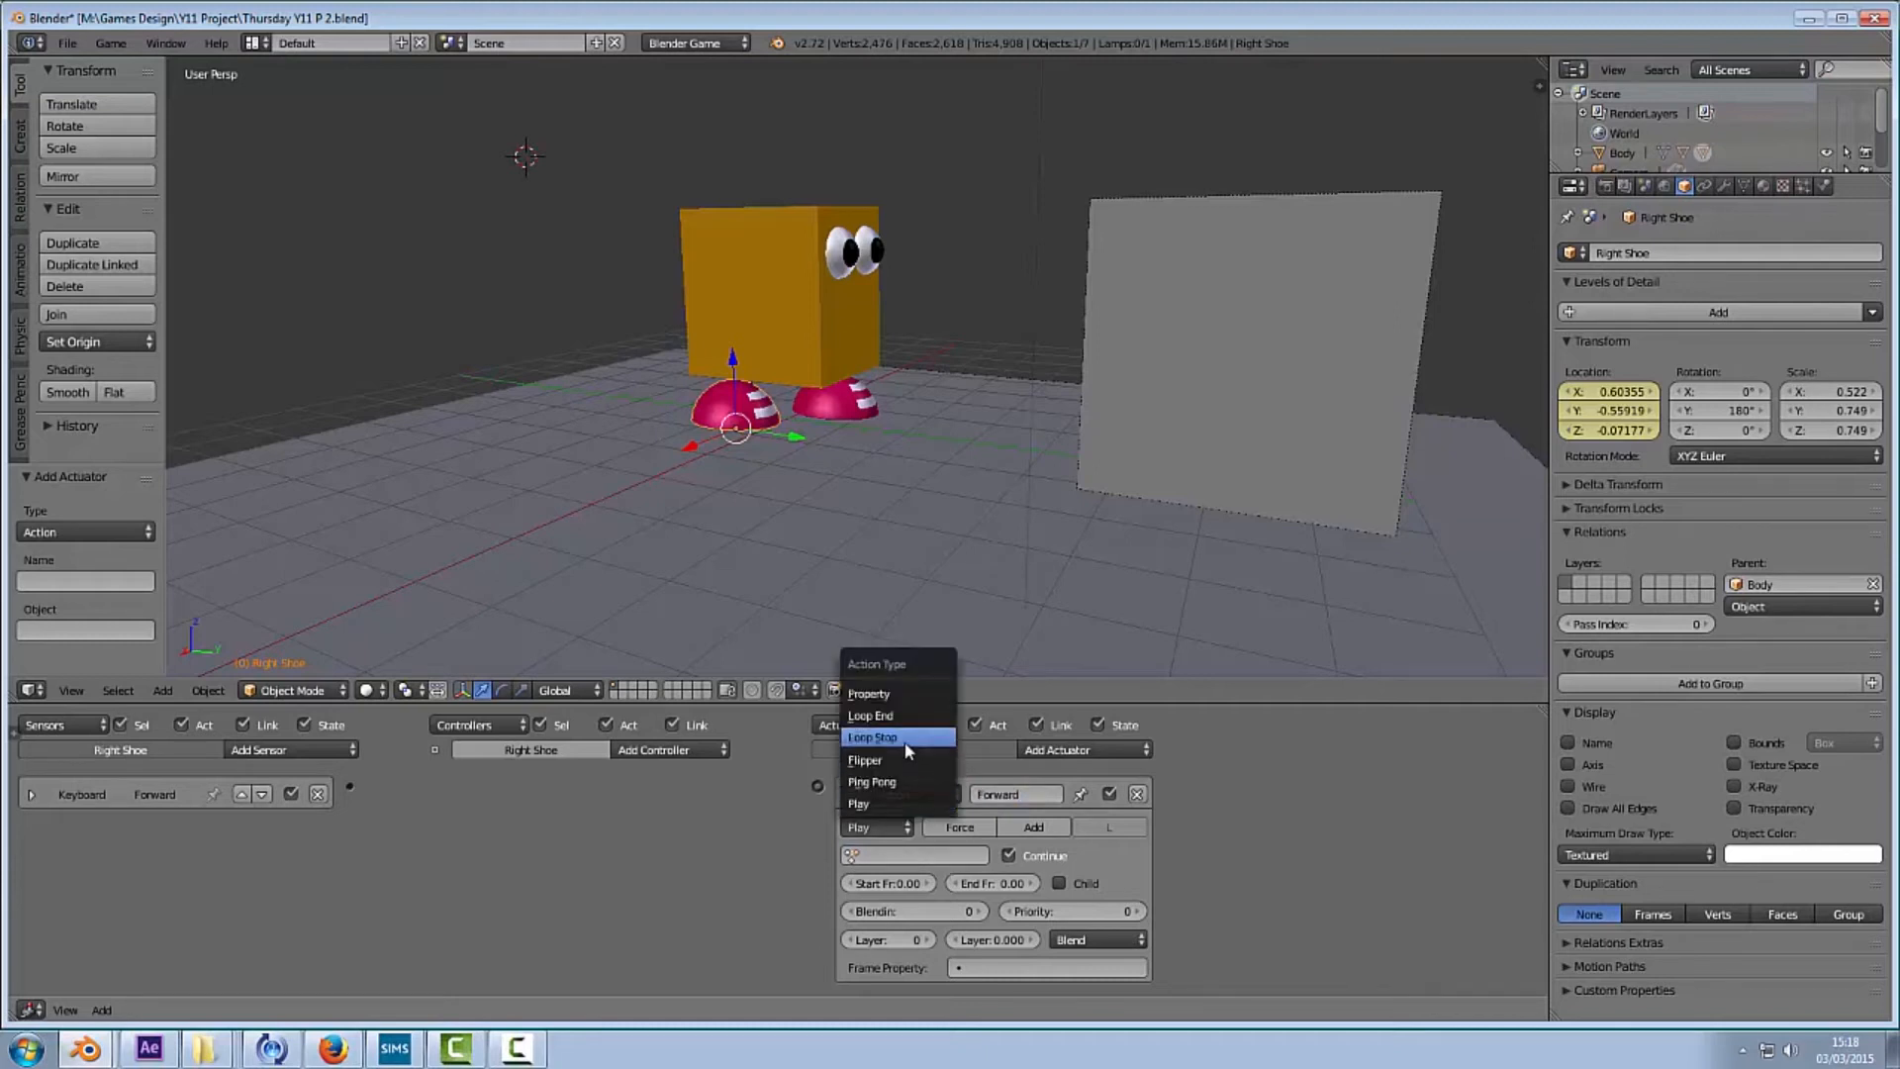
pyautogui.click(907, 719)
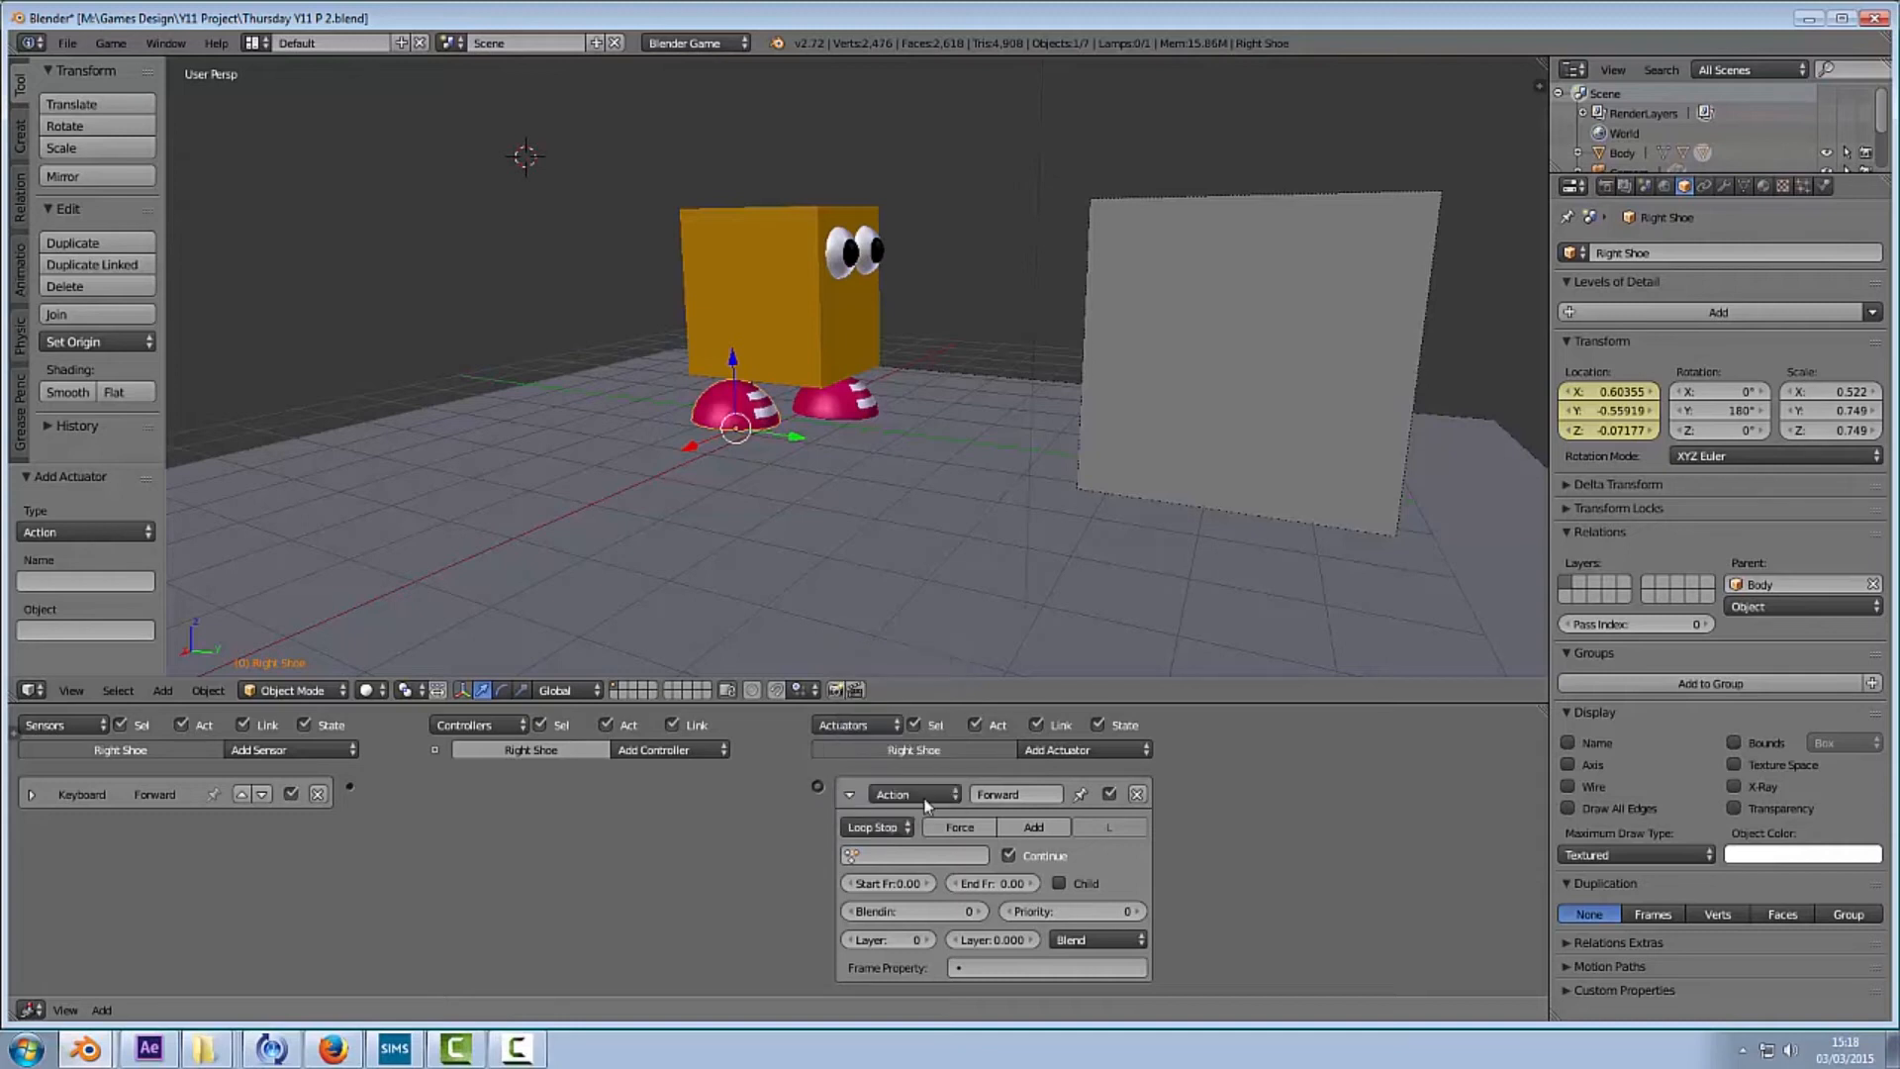
pyautogui.click(921, 855)
pyautogui.click(886, 669)
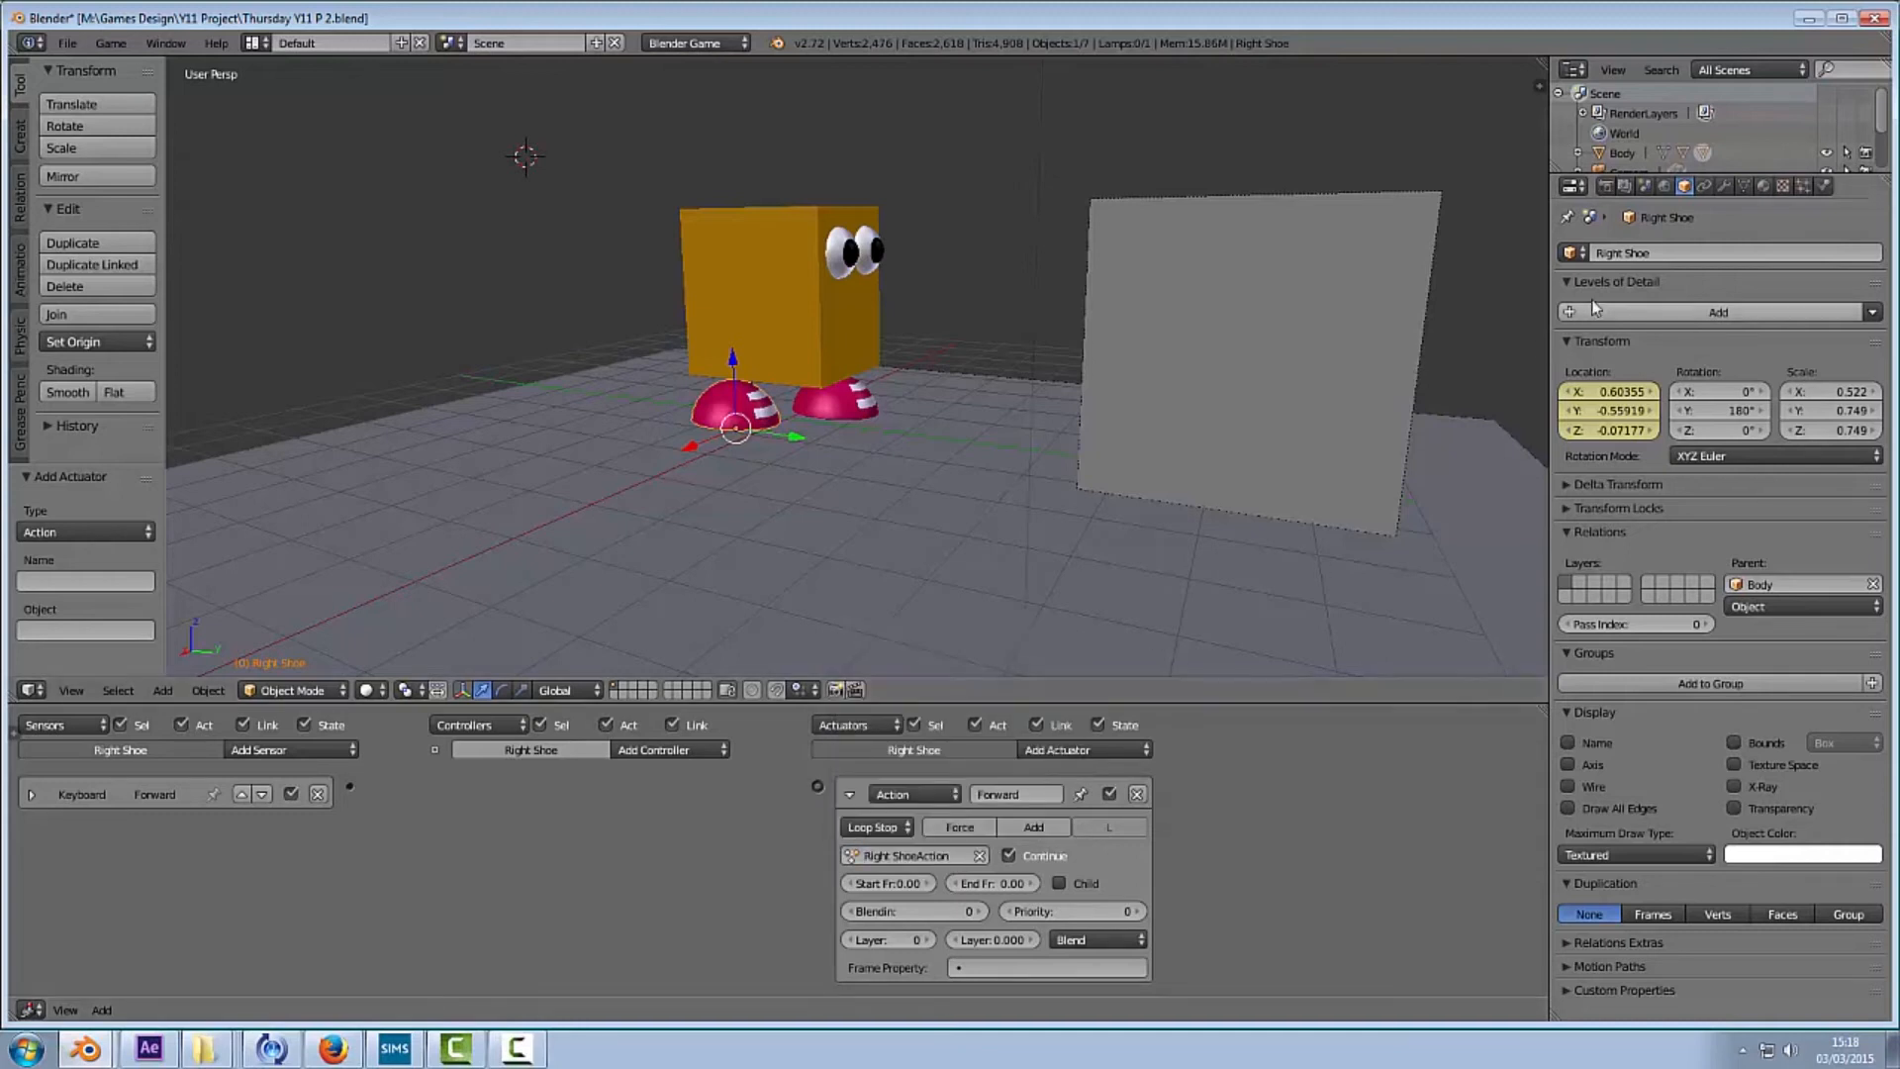
pyautogui.click(990, 883)
pyautogui.write('1')
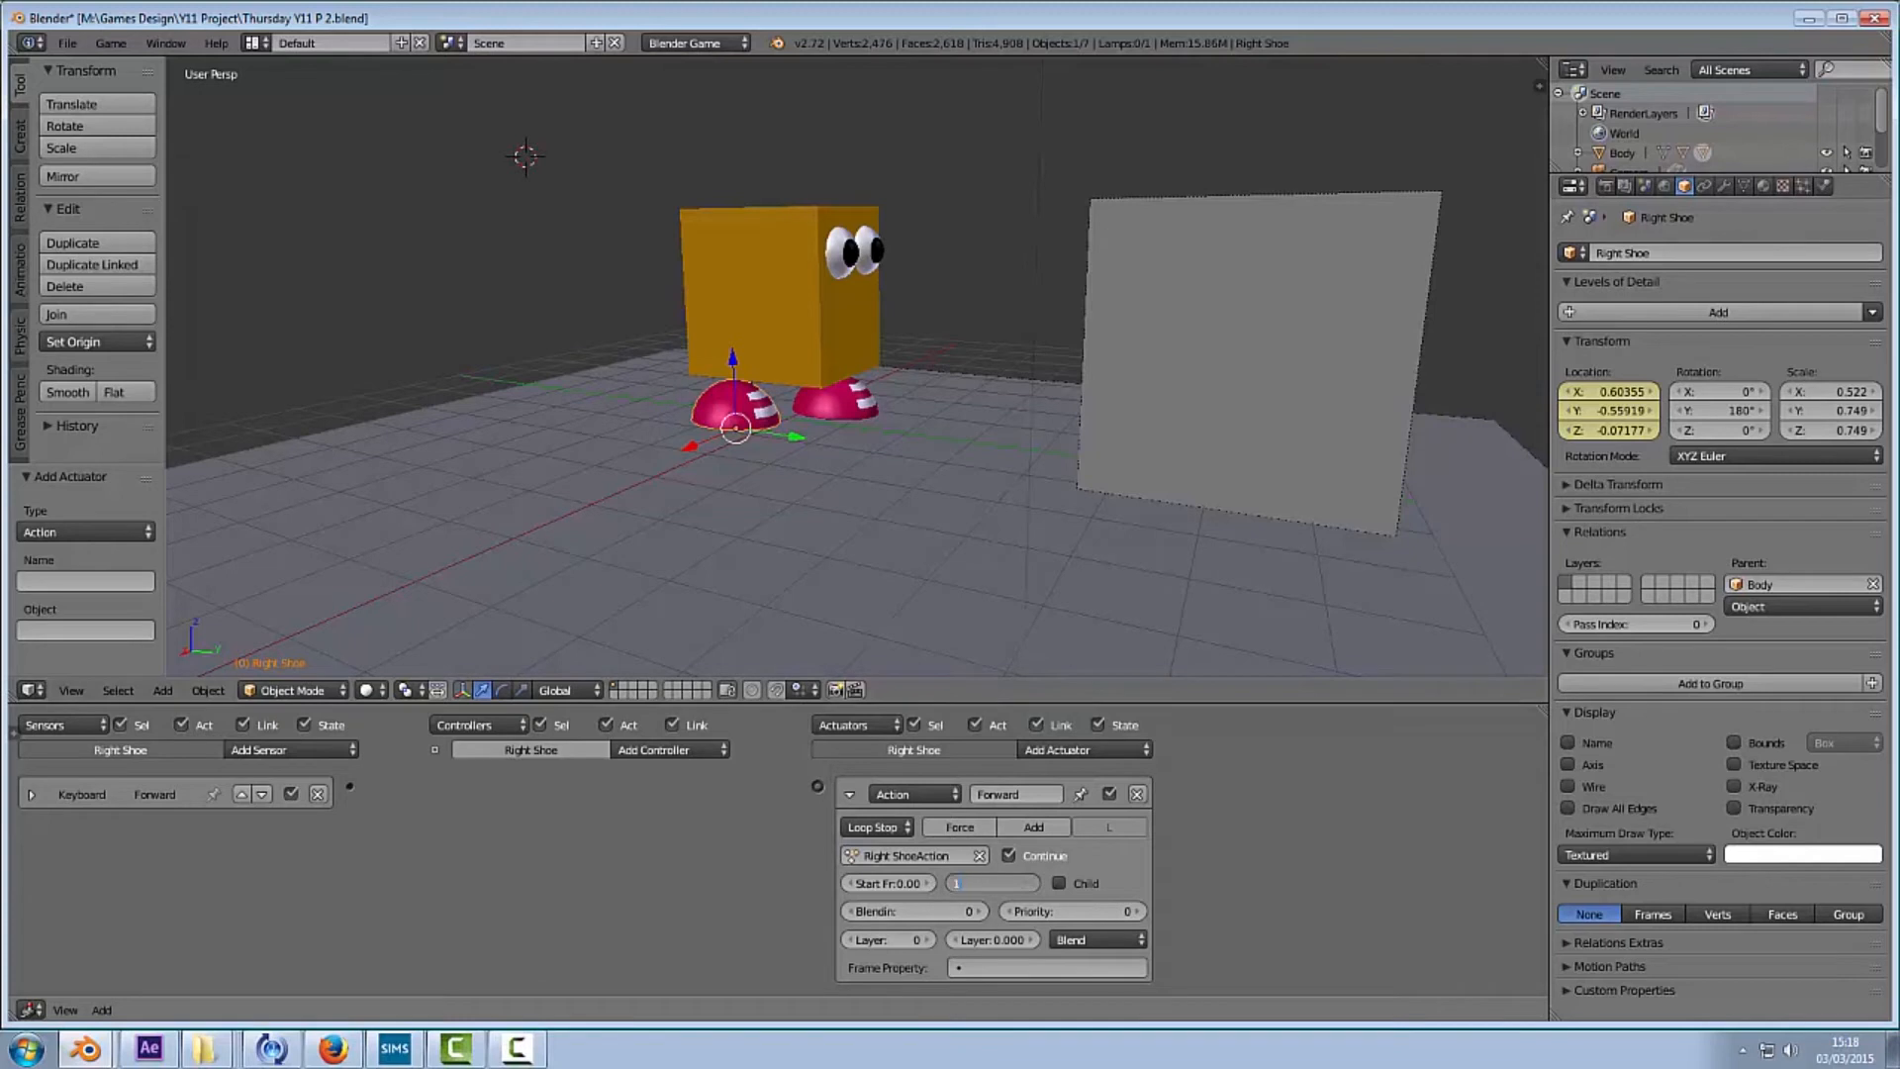
pyautogui.write('0')
pyautogui.press('Return')
# Step: Link the right shoe's Forward sensor to its Forward actuator and test both shoes walking in the game
pyautogui.moveTo(350, 787); pyautogui.dragTo(817, 787)
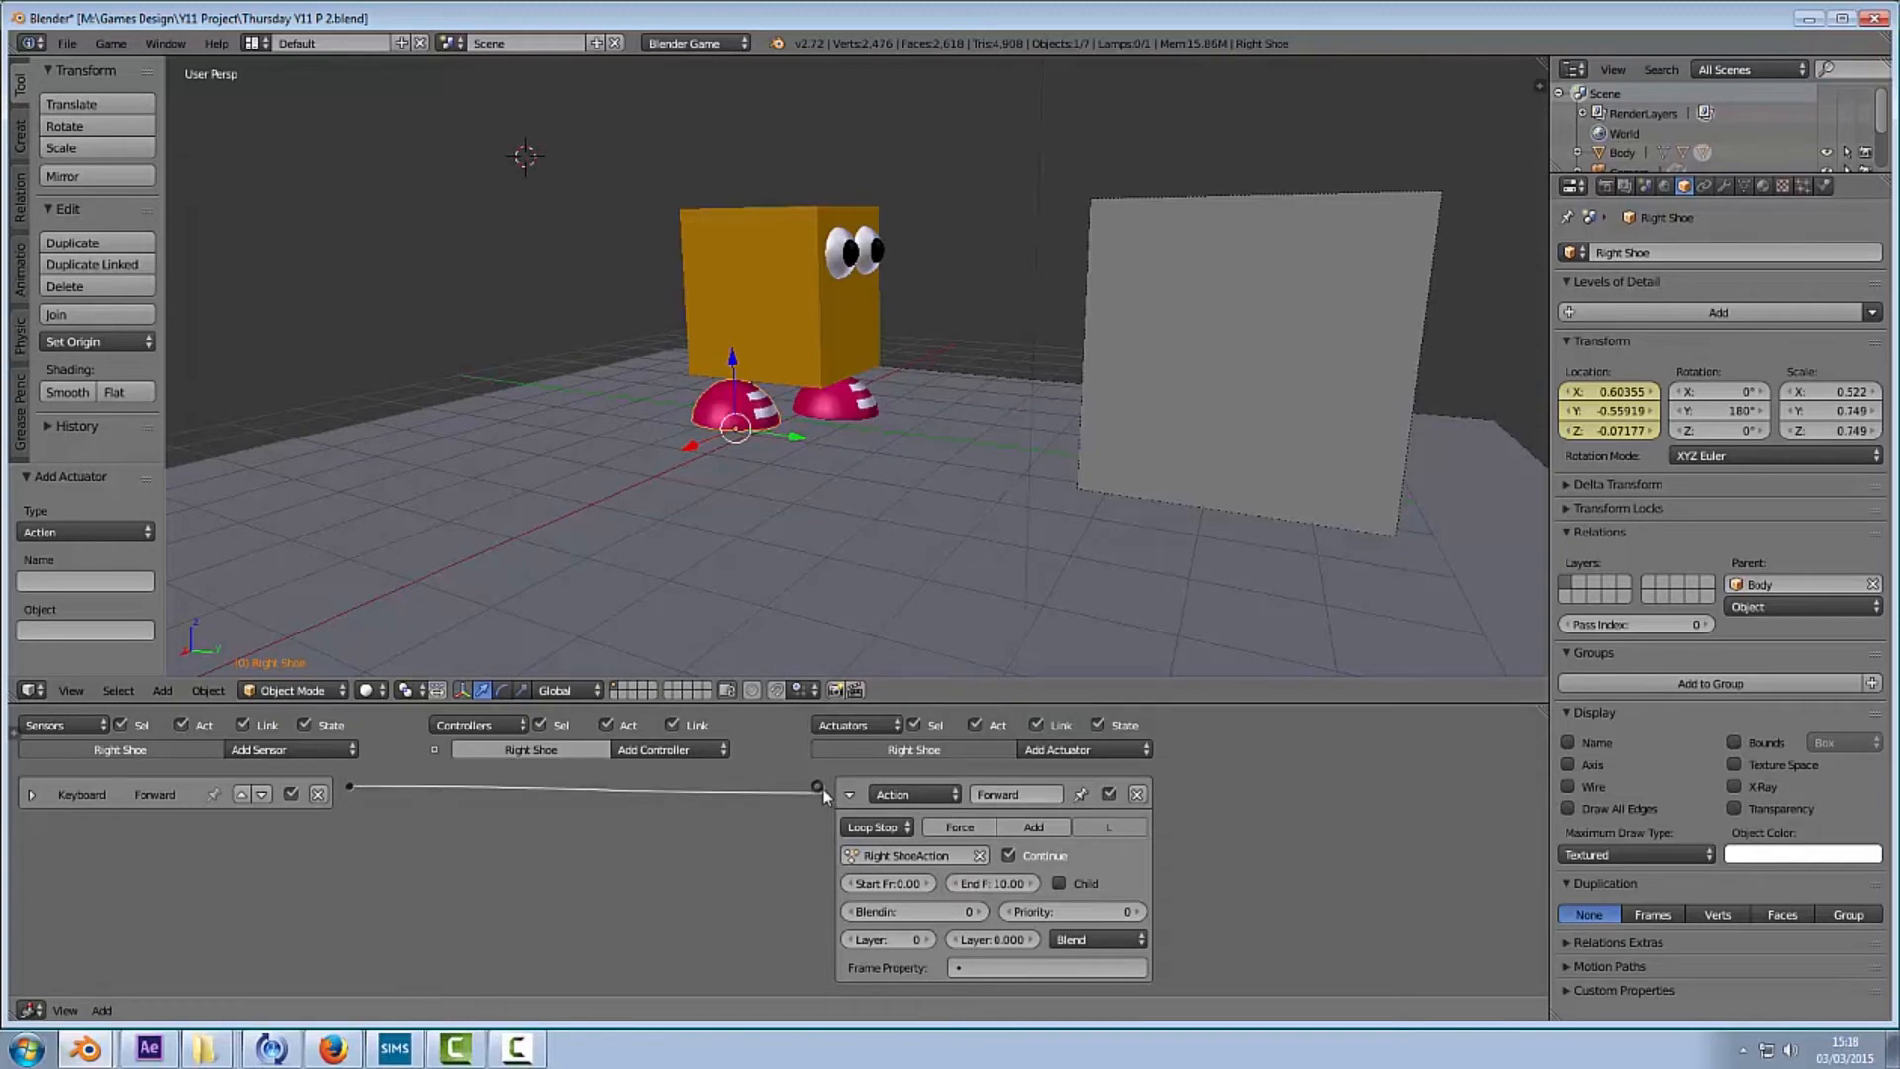
pyautogui.press('p')
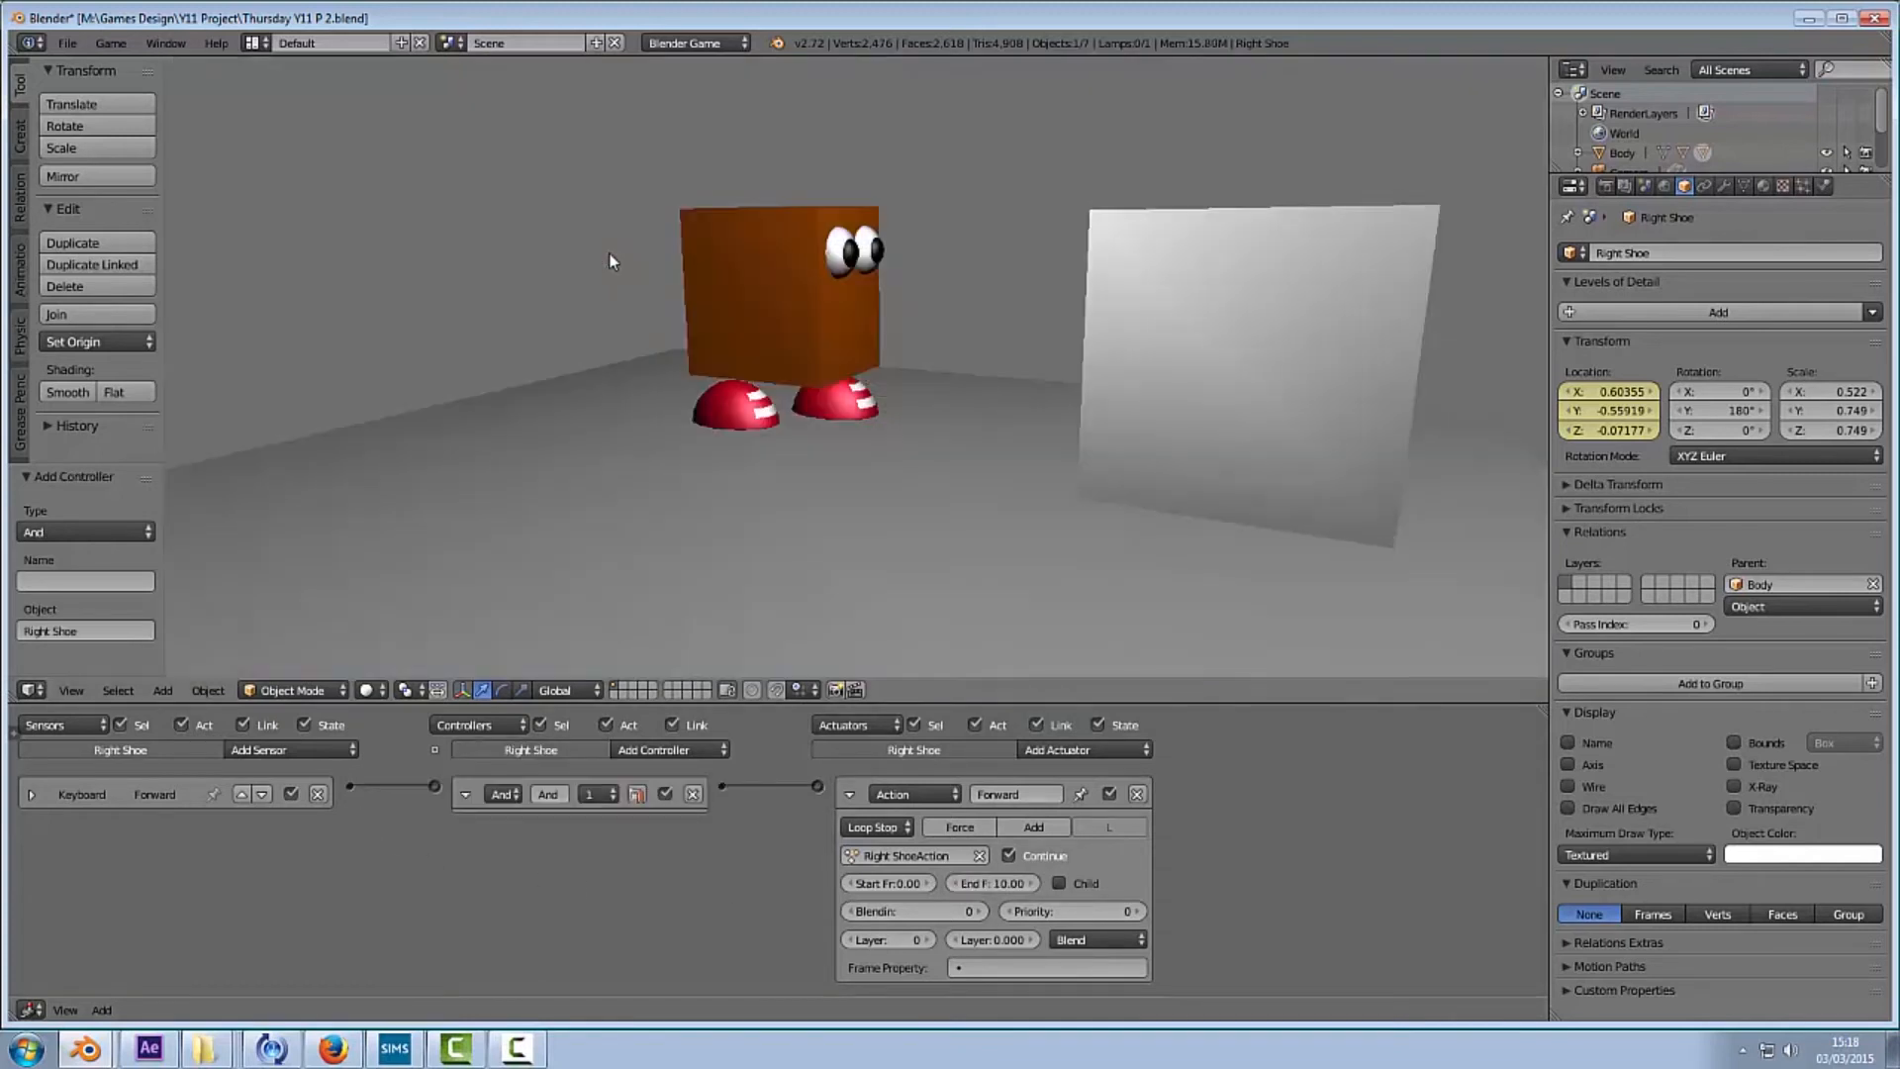
pyautogui.press('Up')
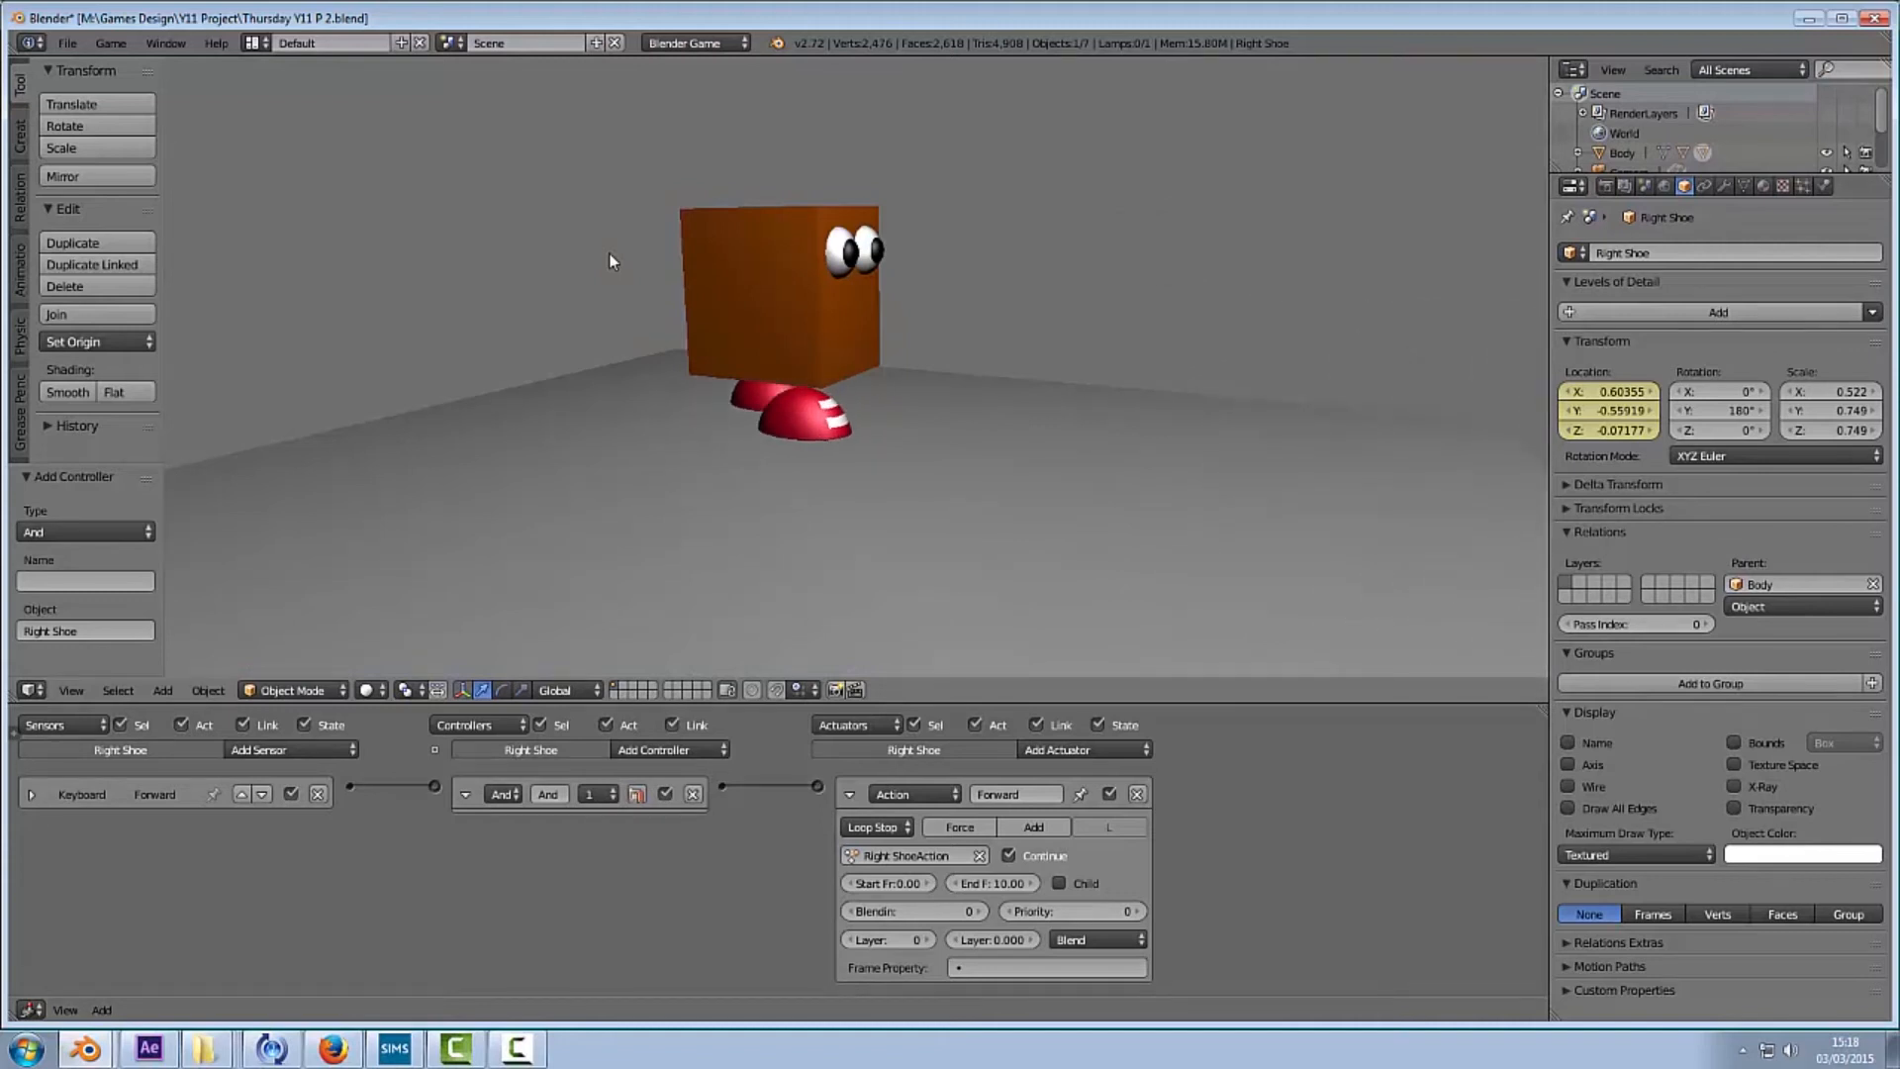
pyautogui.press('Escape')
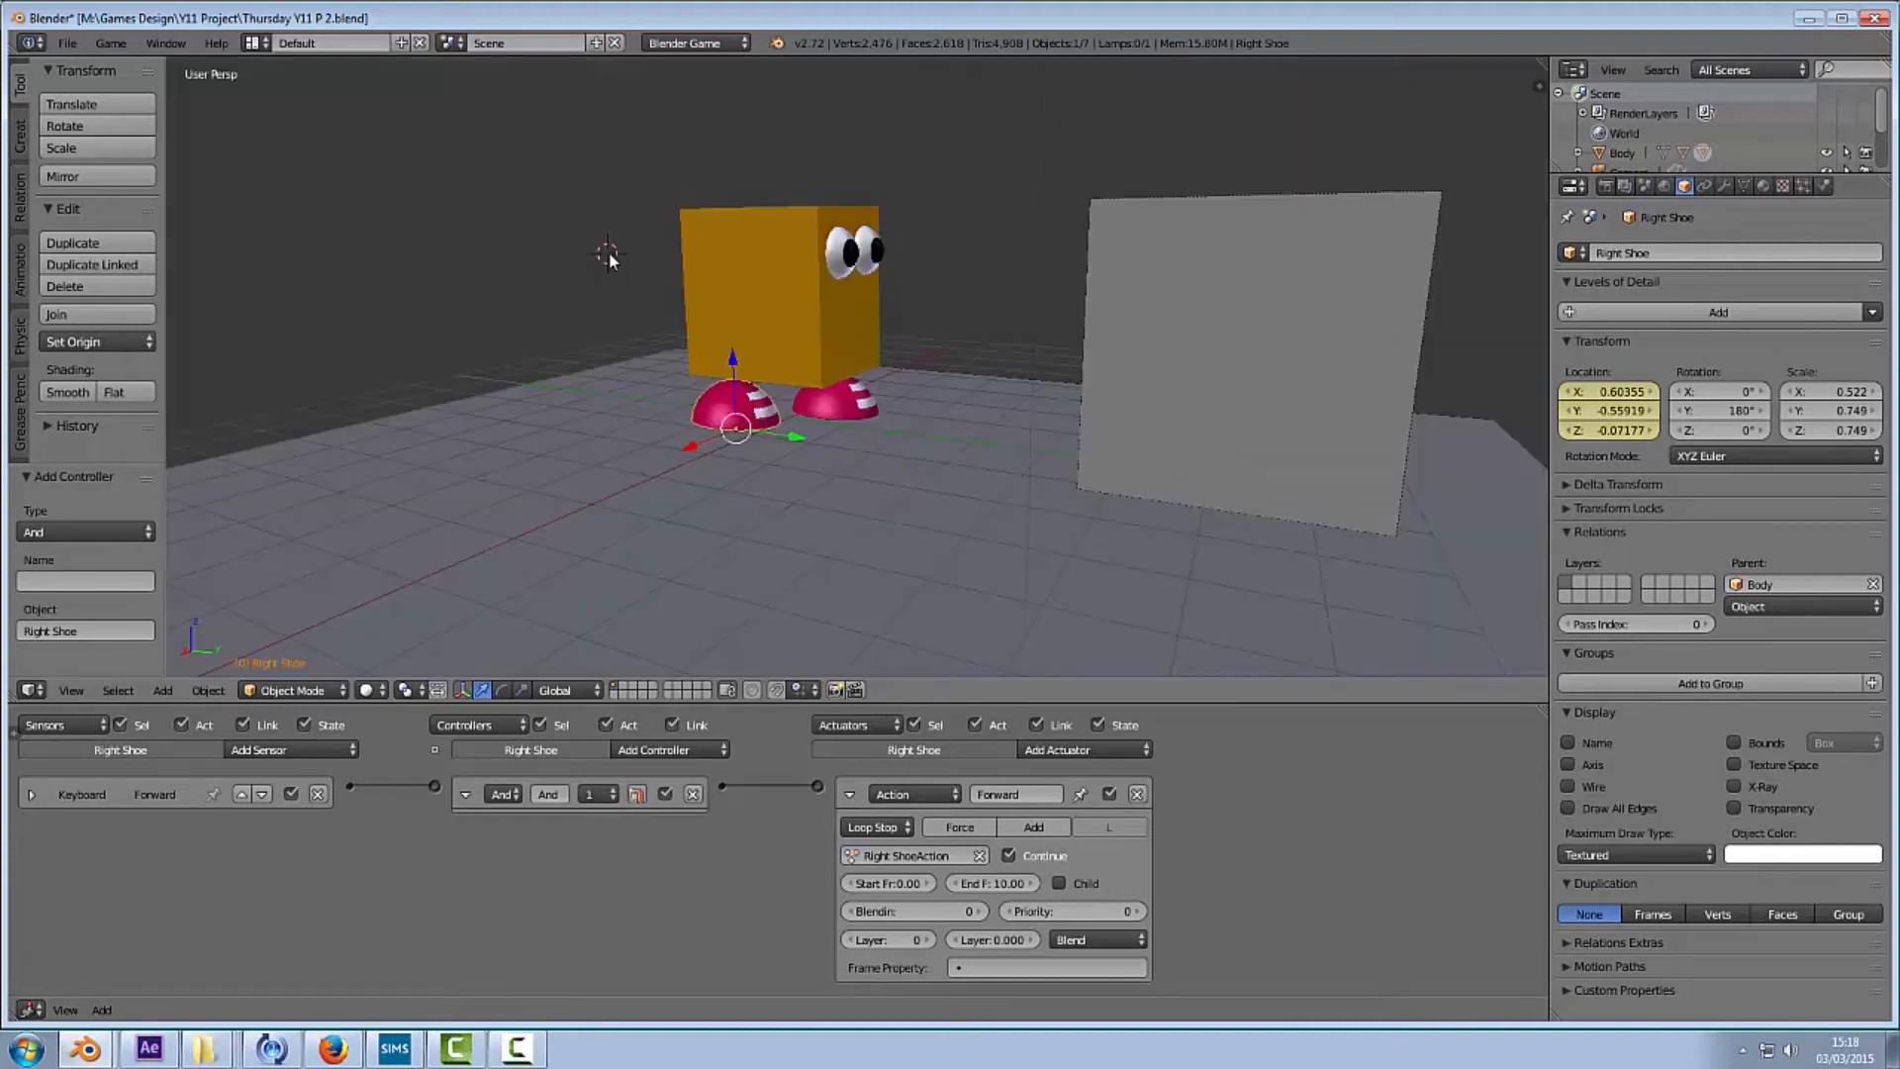
pyautogui.click(849, 794)
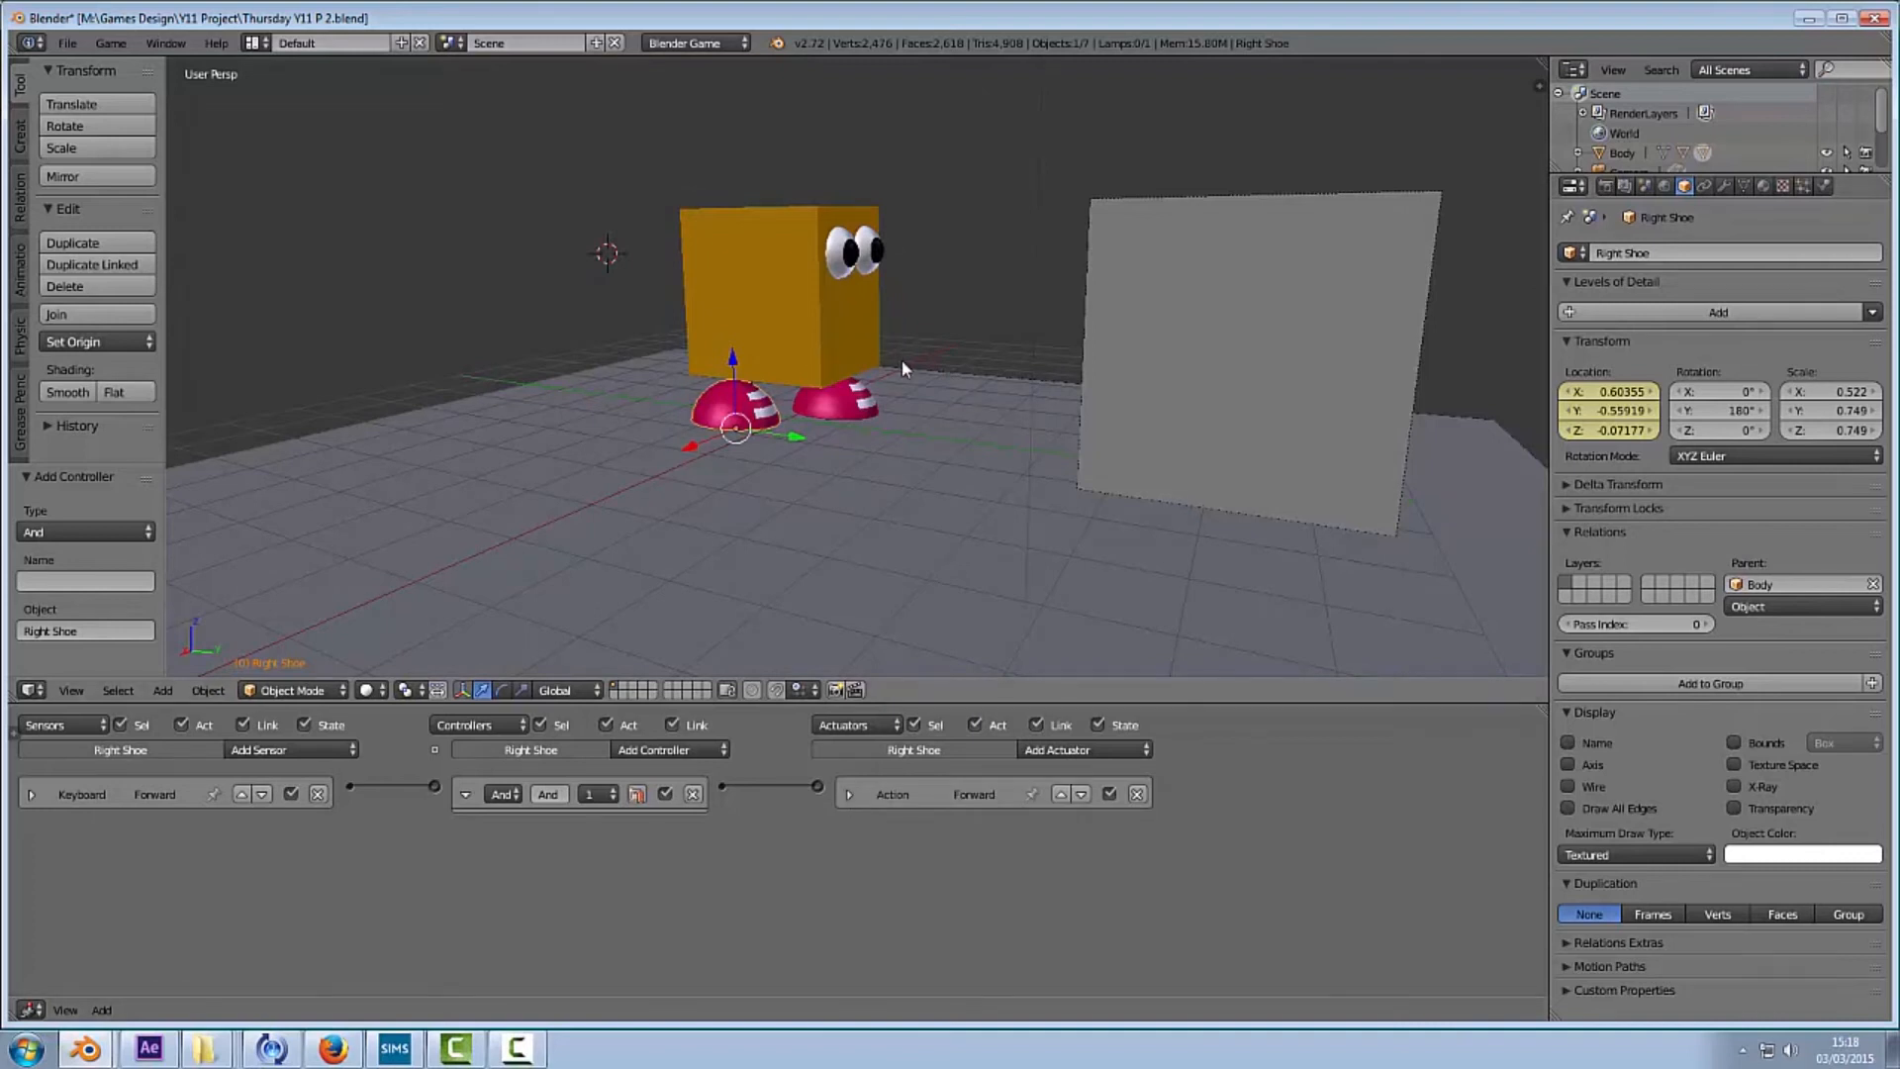
pyautogui.press('p')
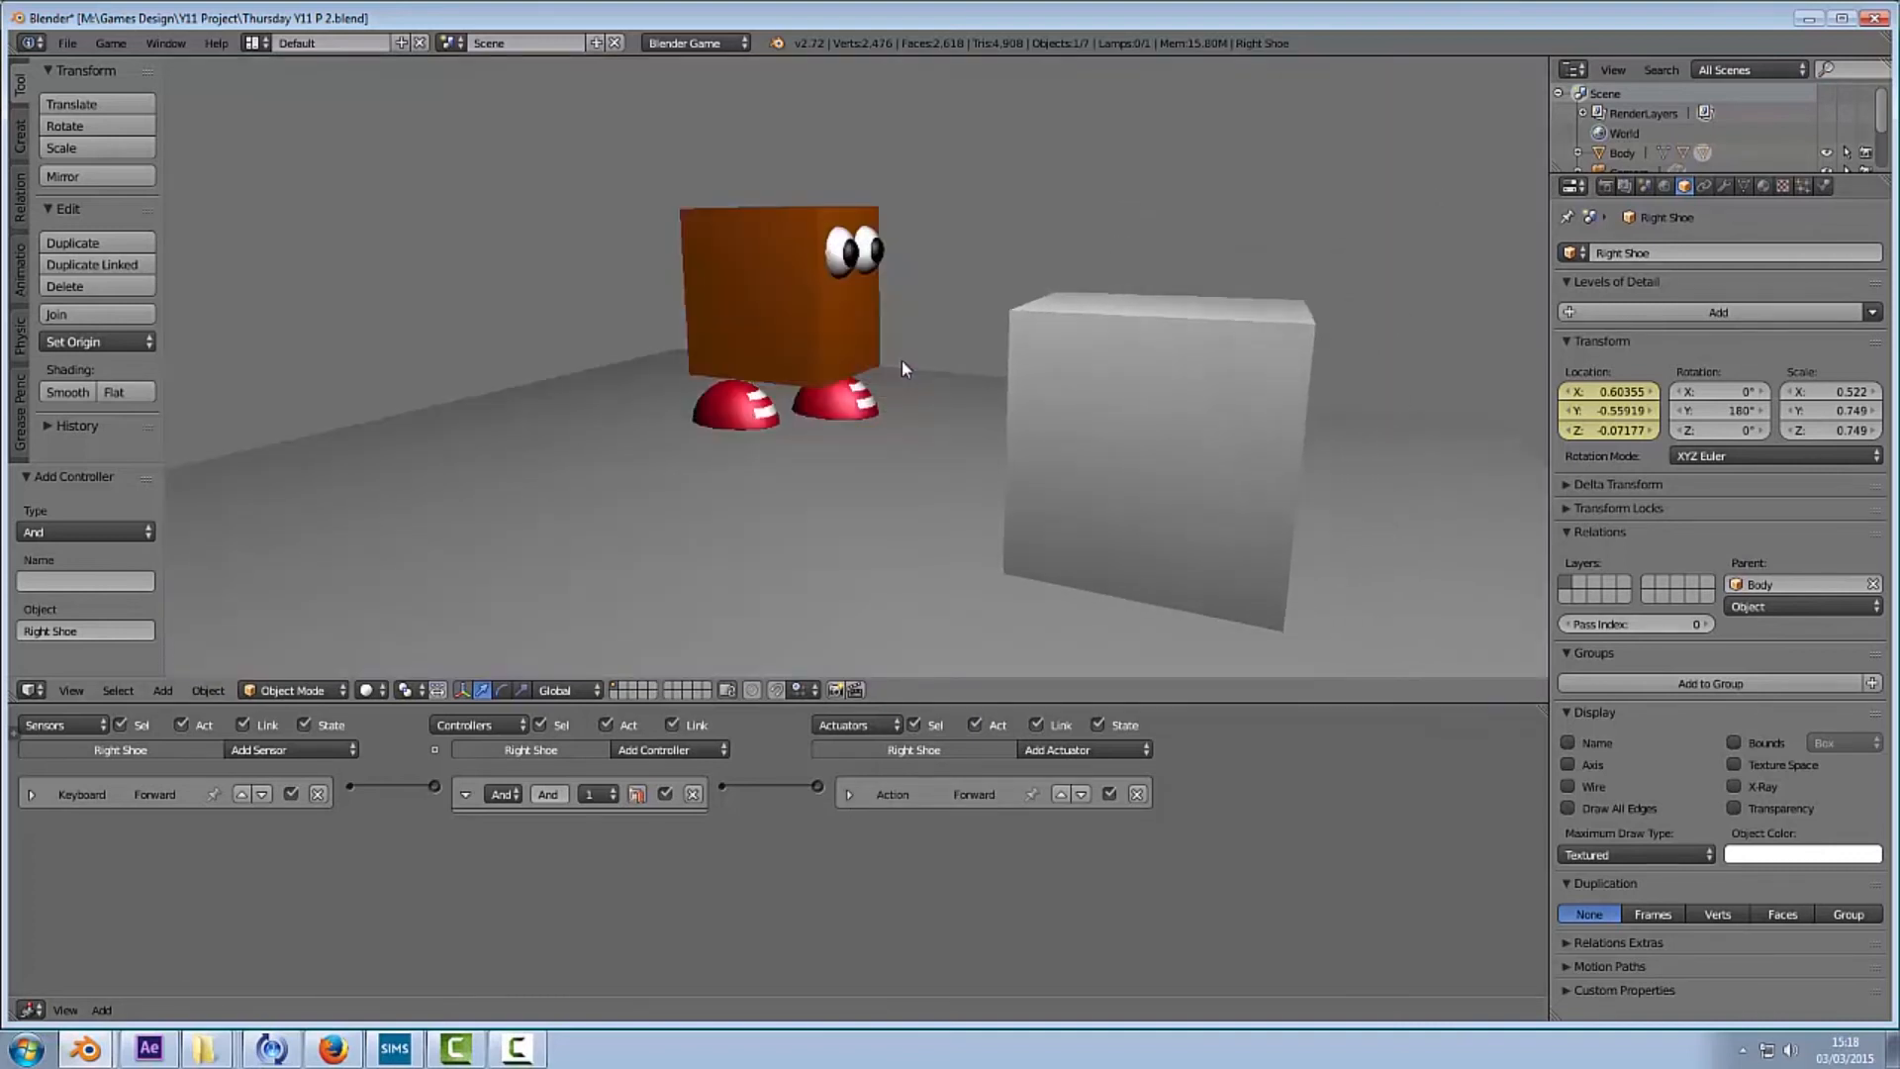
pyautogui.press('Escape')
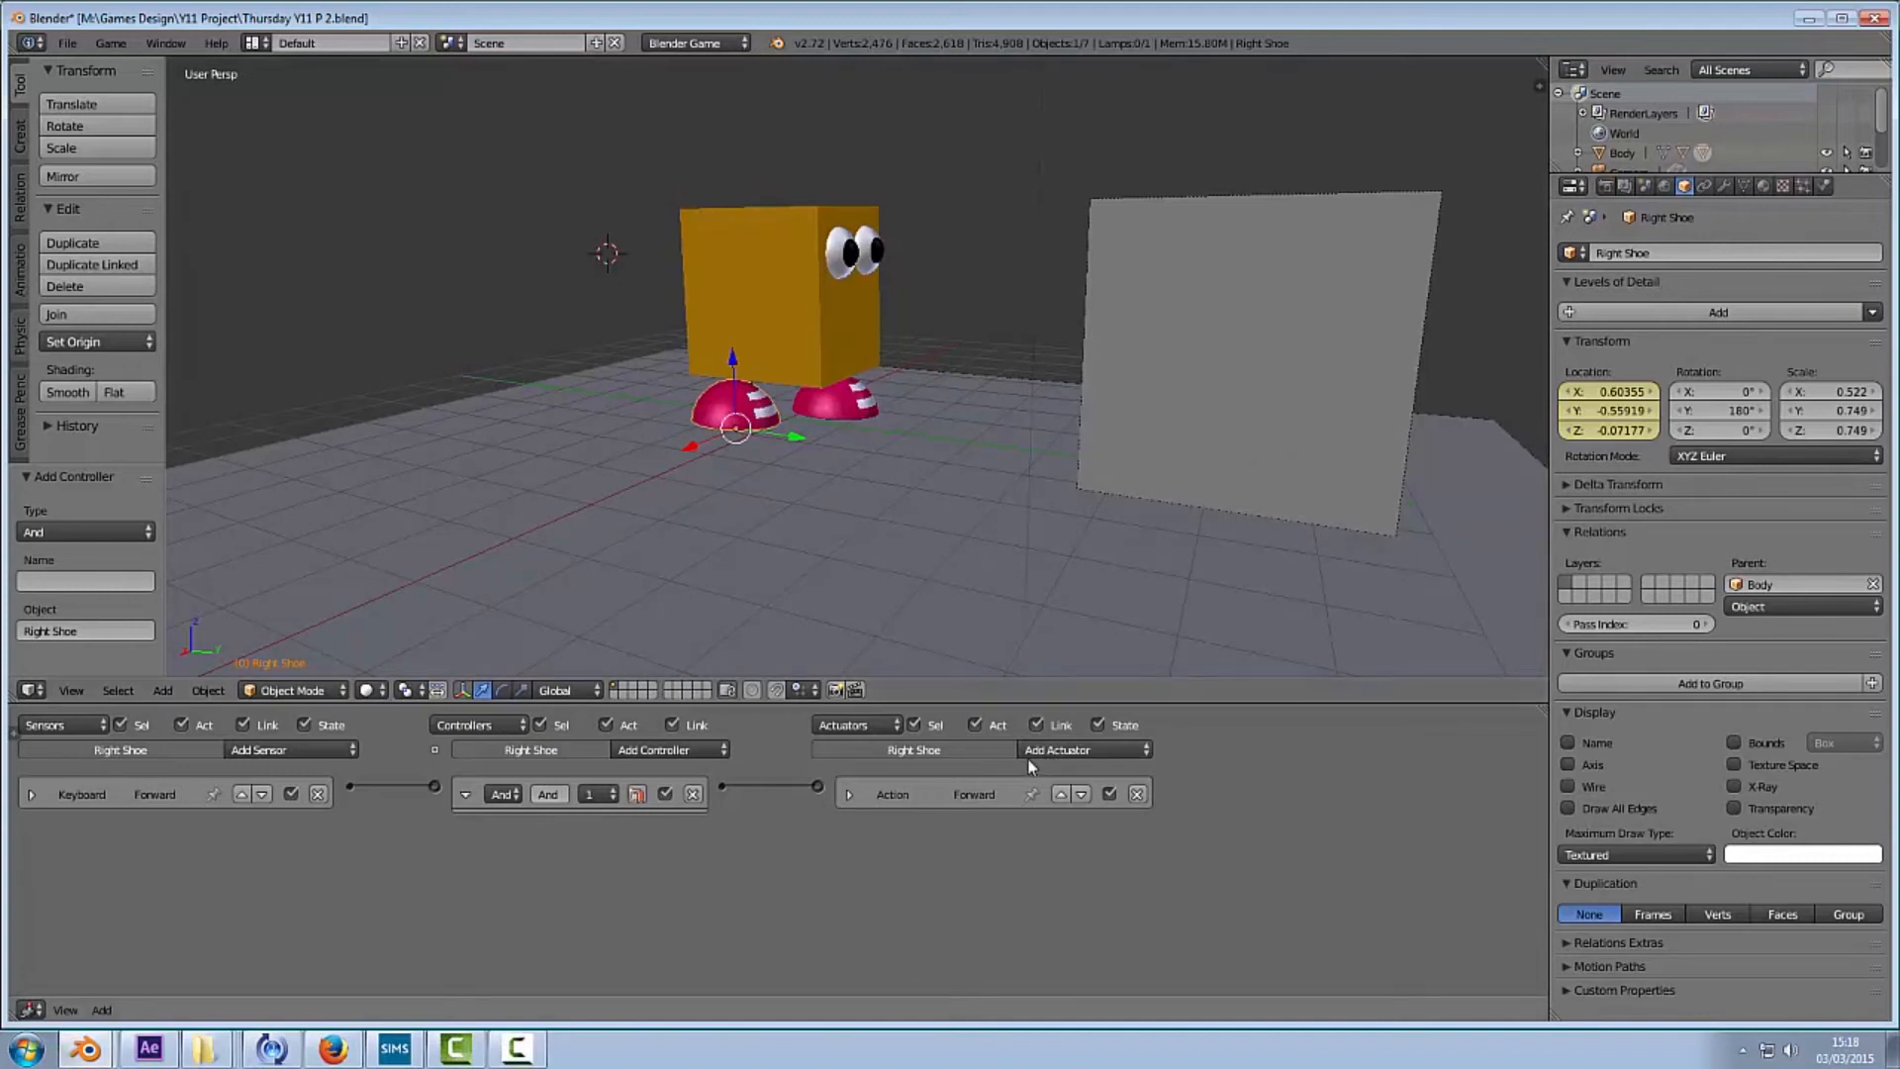
# Step: Add a second Keyboard sensor to the right shoe, named Back and assigned to the Down Arrow key
pyautogui.click(301, 746)
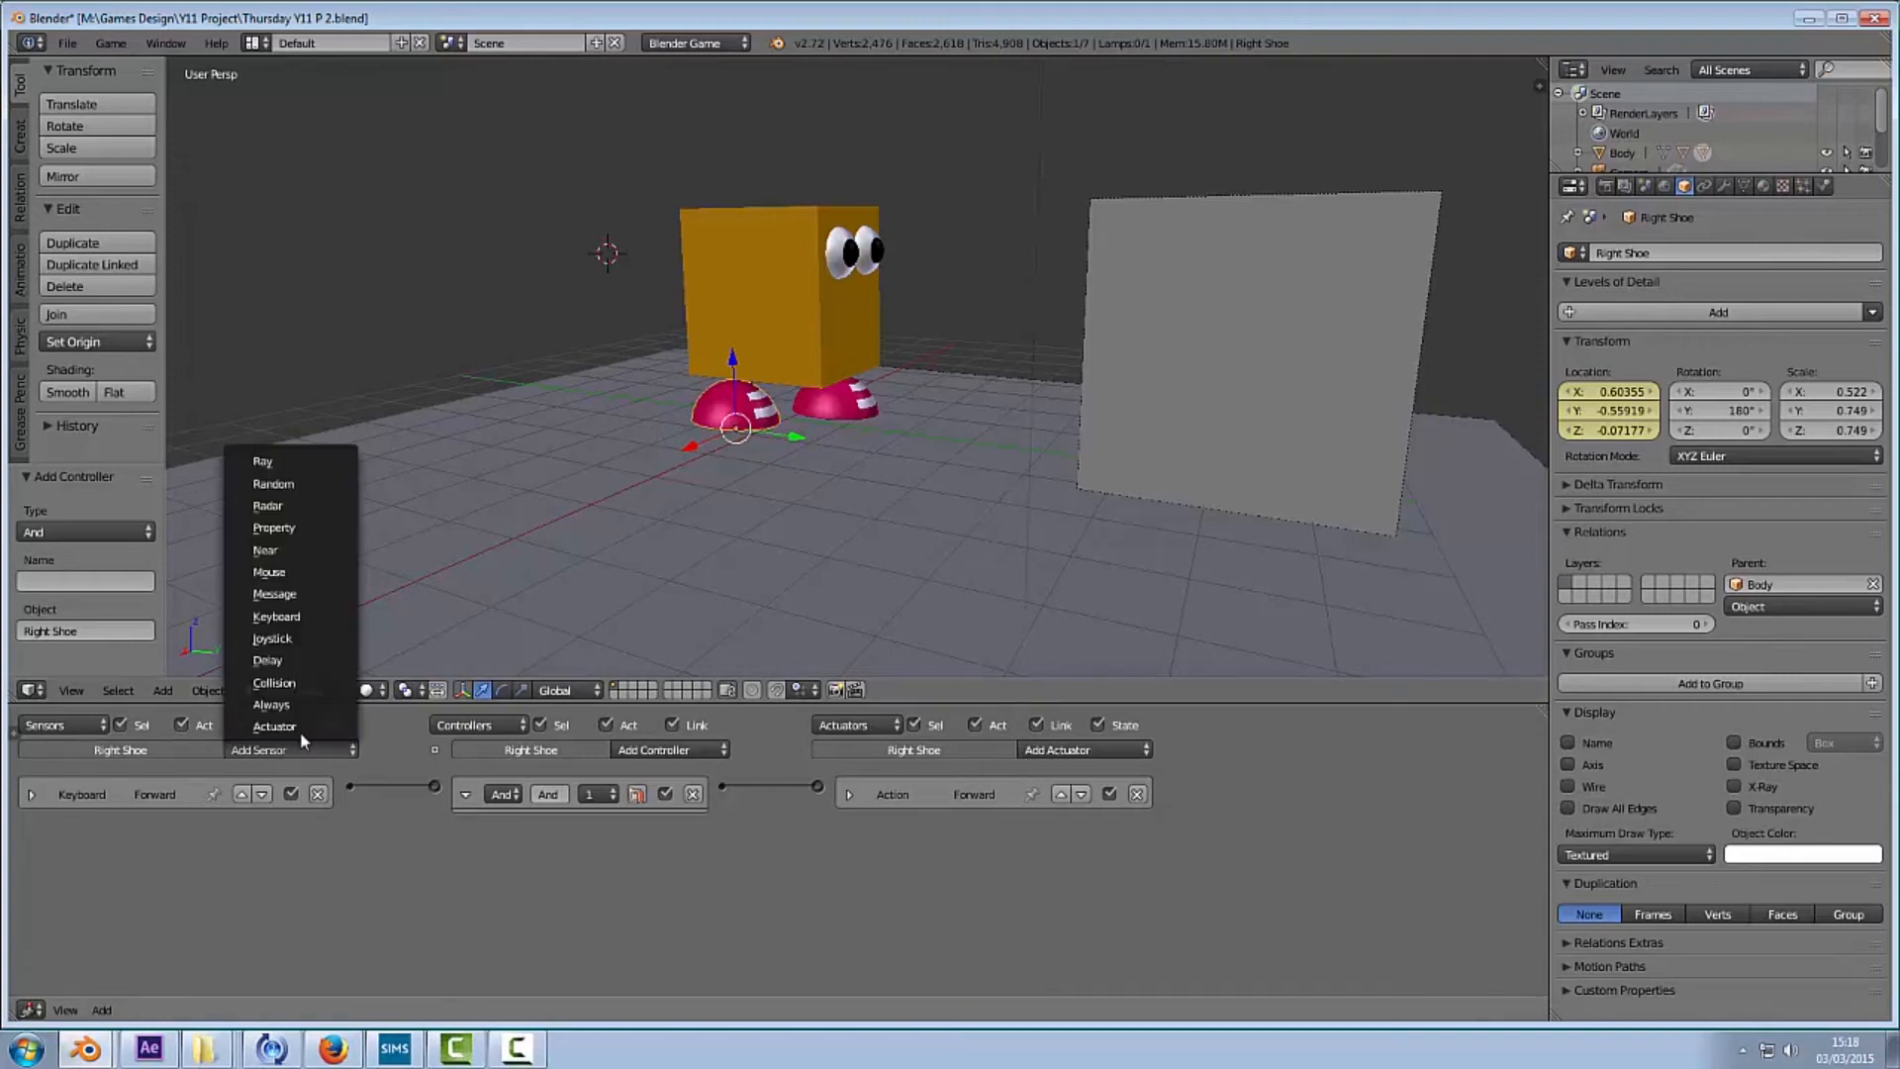
pyautogui.click(331, 617)
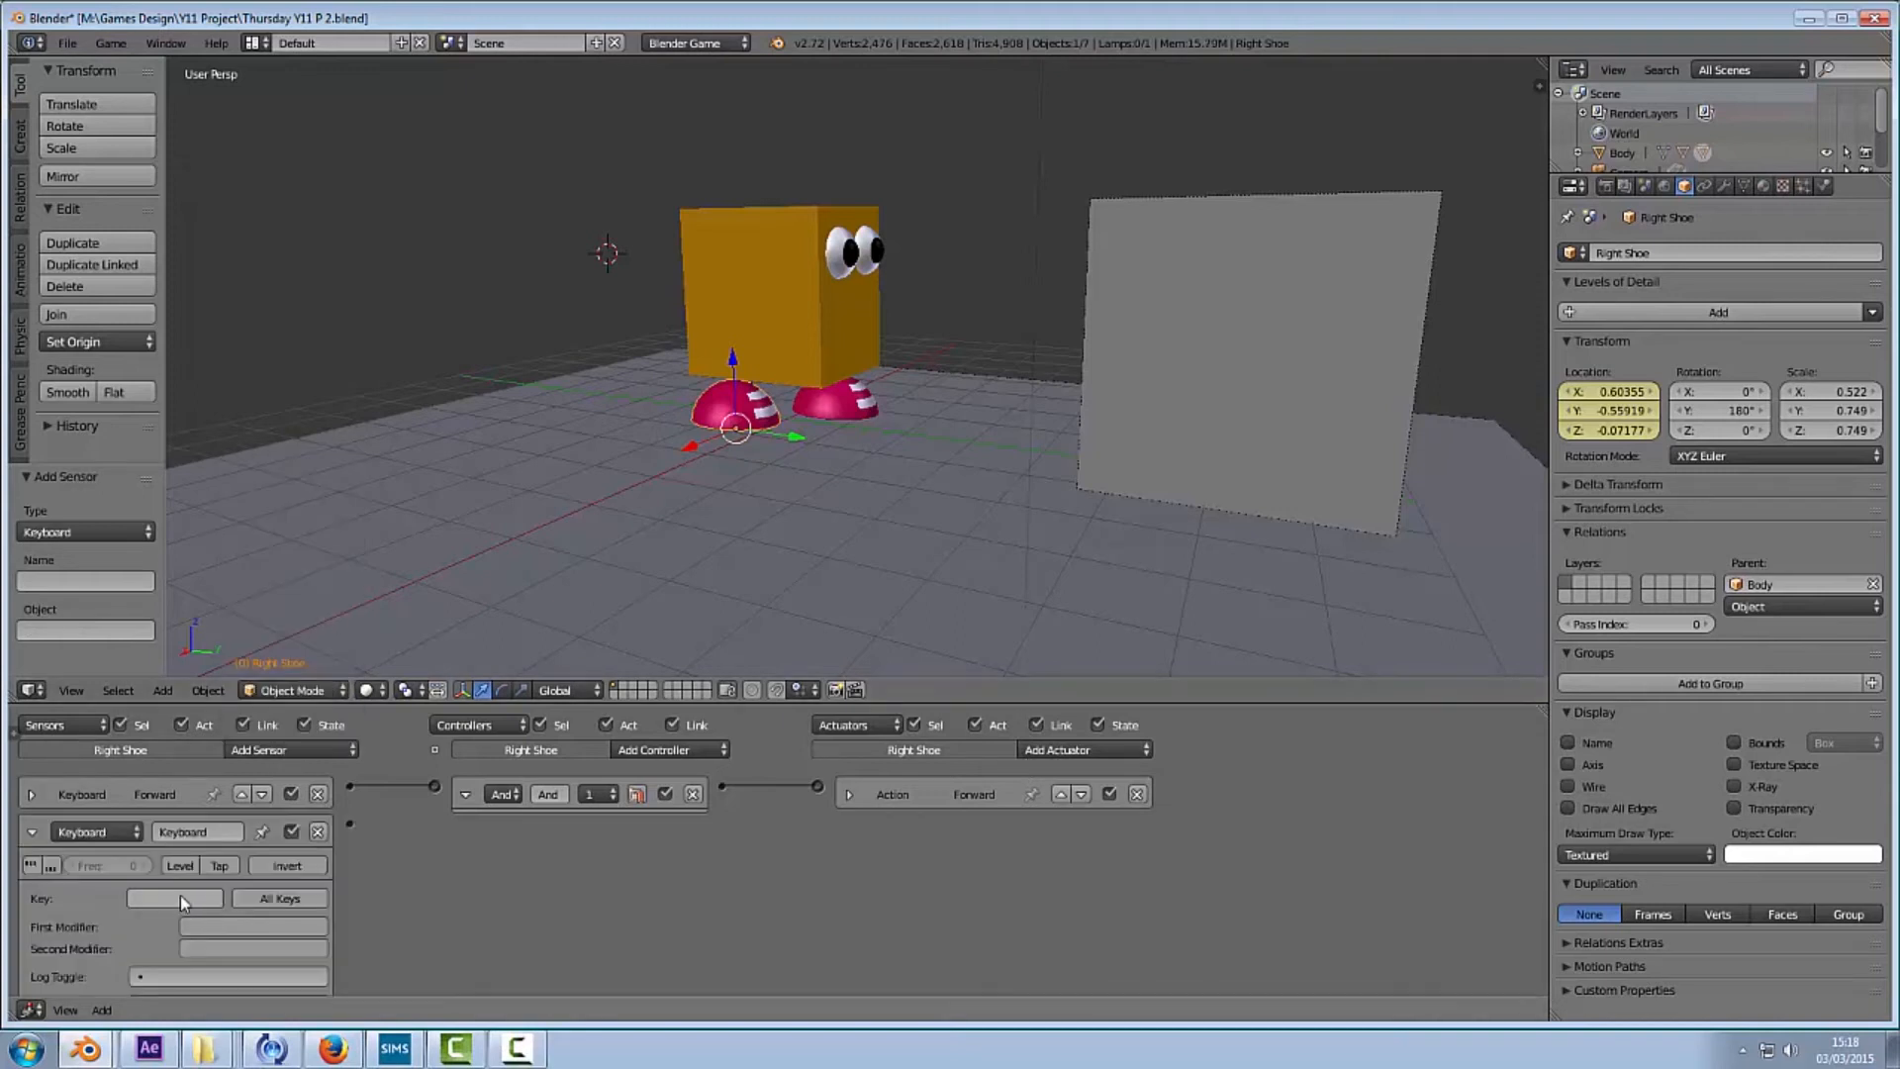
pyautogui.click(199, 831)
pyautogui.write('Back')
pyautogui.click(175, 898)
pyautogui.click(176, 898)
pyautogui.press('Down')
# Step: Add a second Action actuator to the right shoe, set to Loop Stop with Right ShoeAction and start frame 10
pyautogui.click(1086, 750)
pyautogui.click(1096, 726)
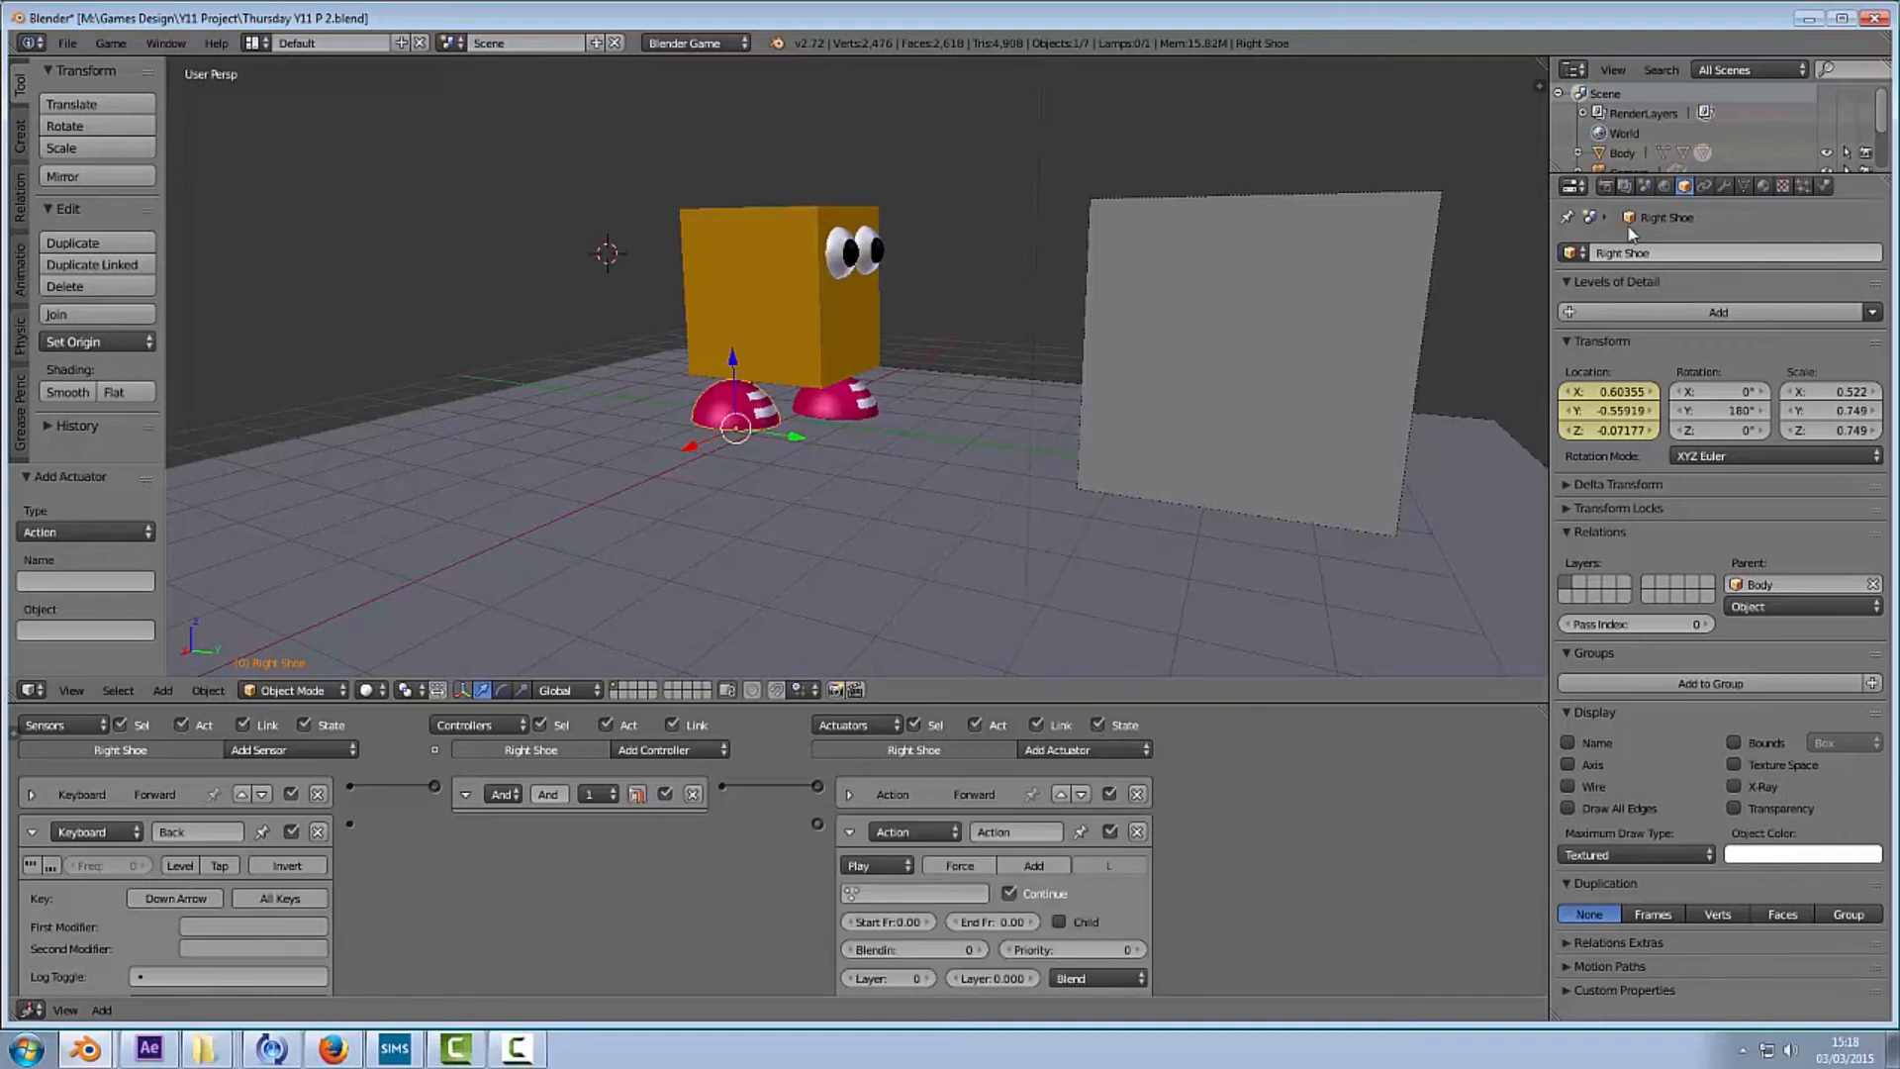
pyautogui.click(896, 866)
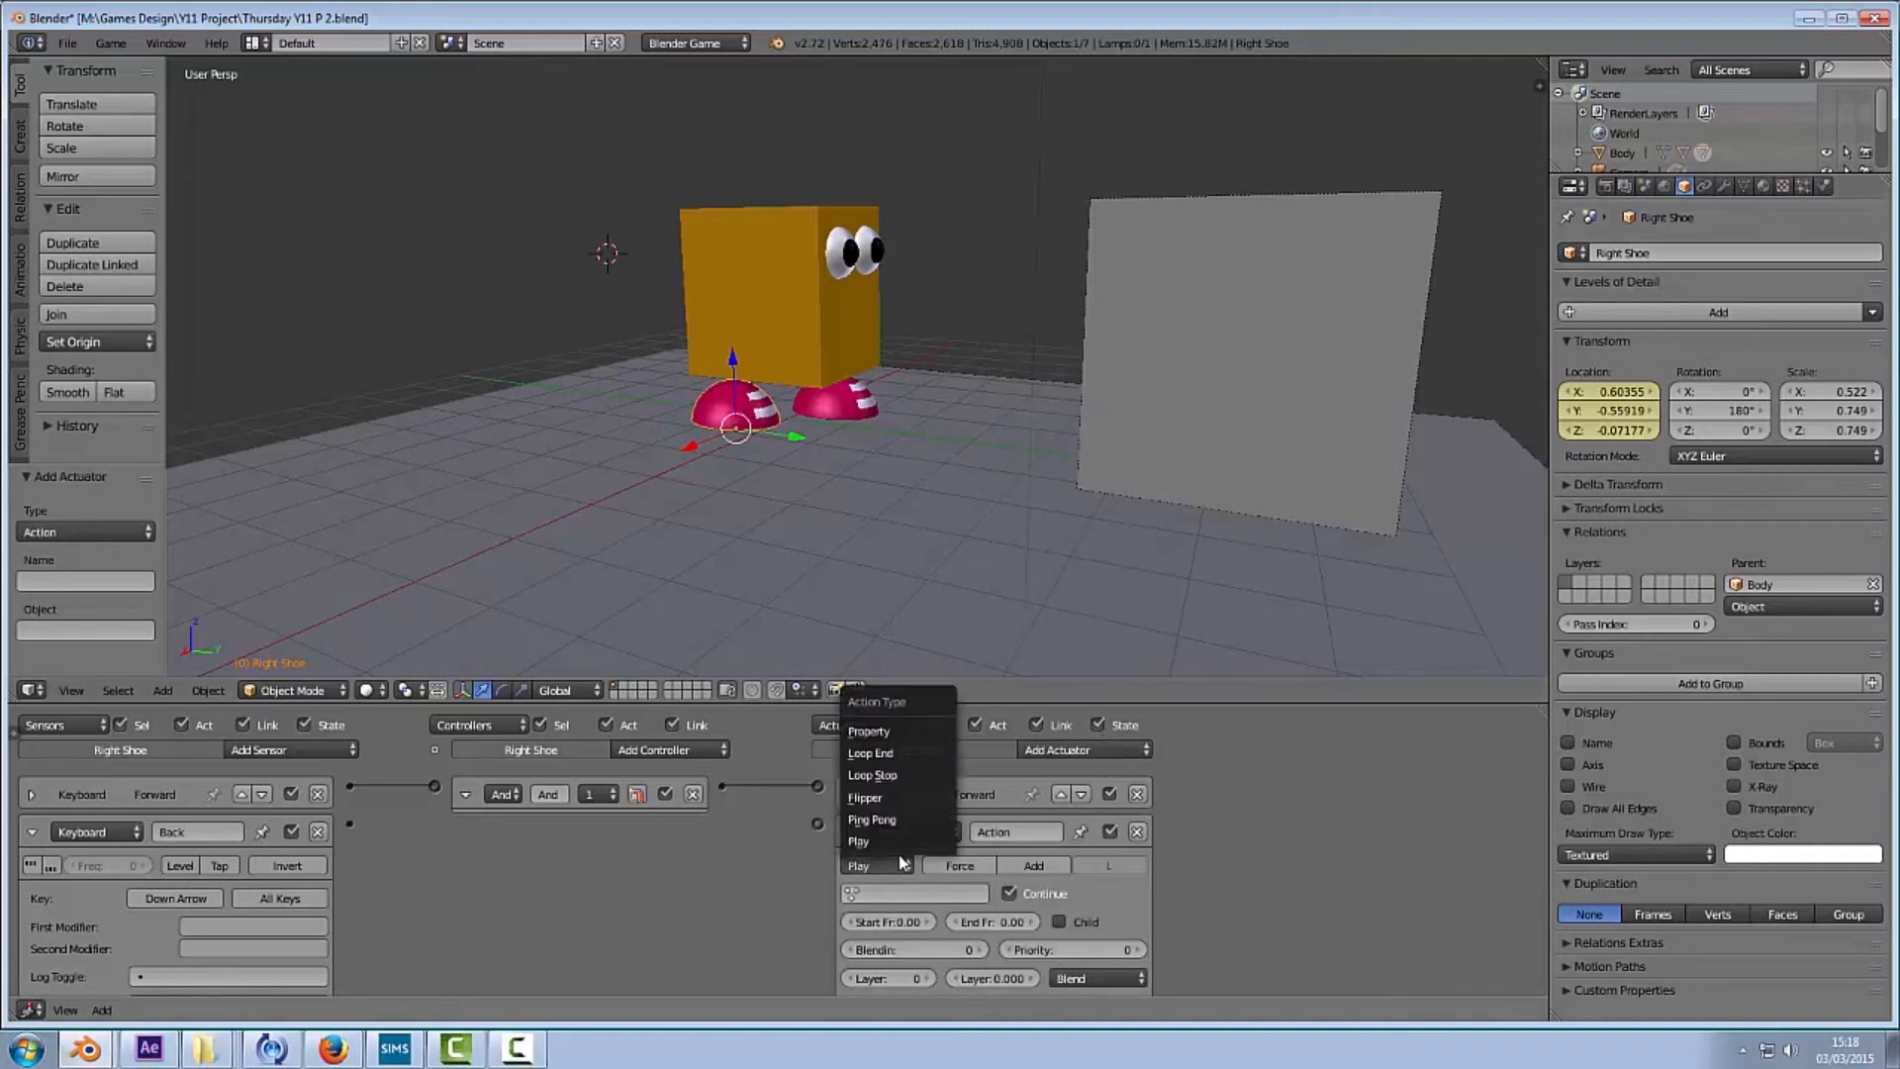
pyautogui.click(902, 777)
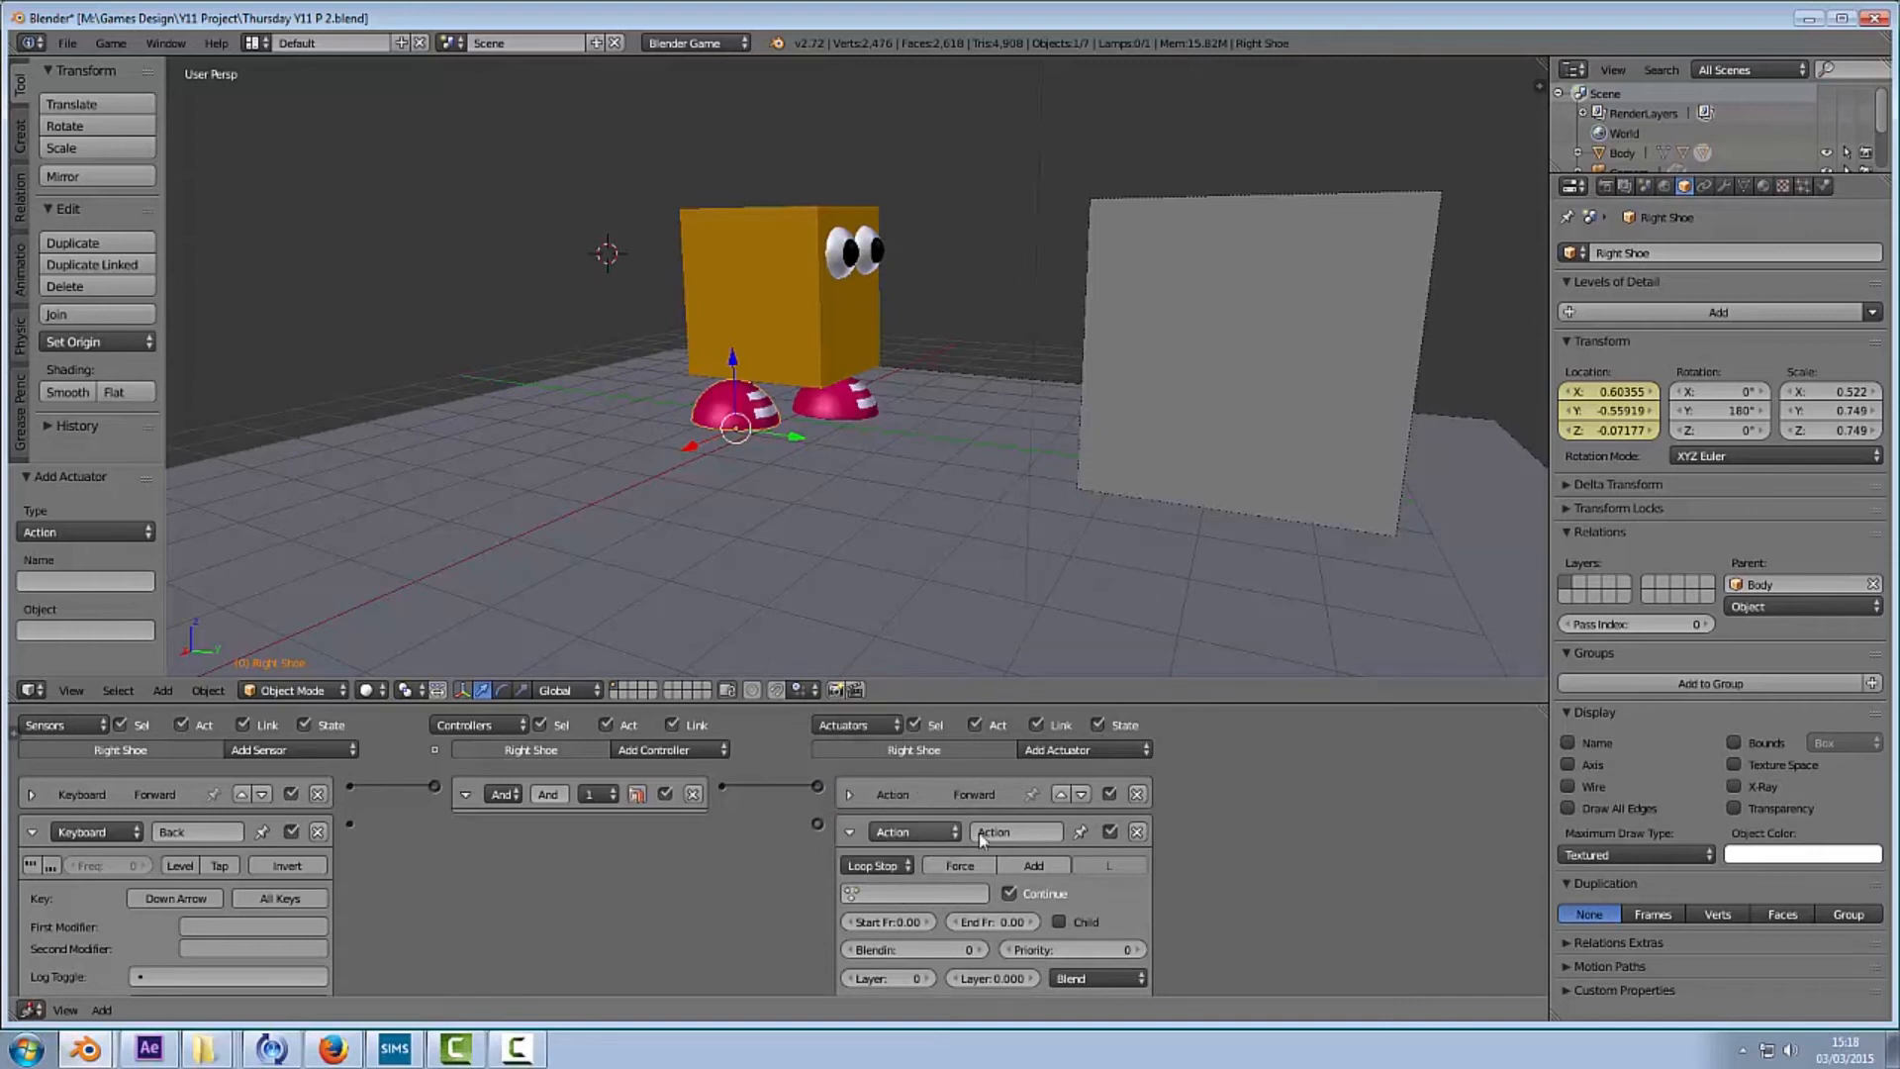
pyautogui.click(940, 892)
pyautogui.click(921, 716)
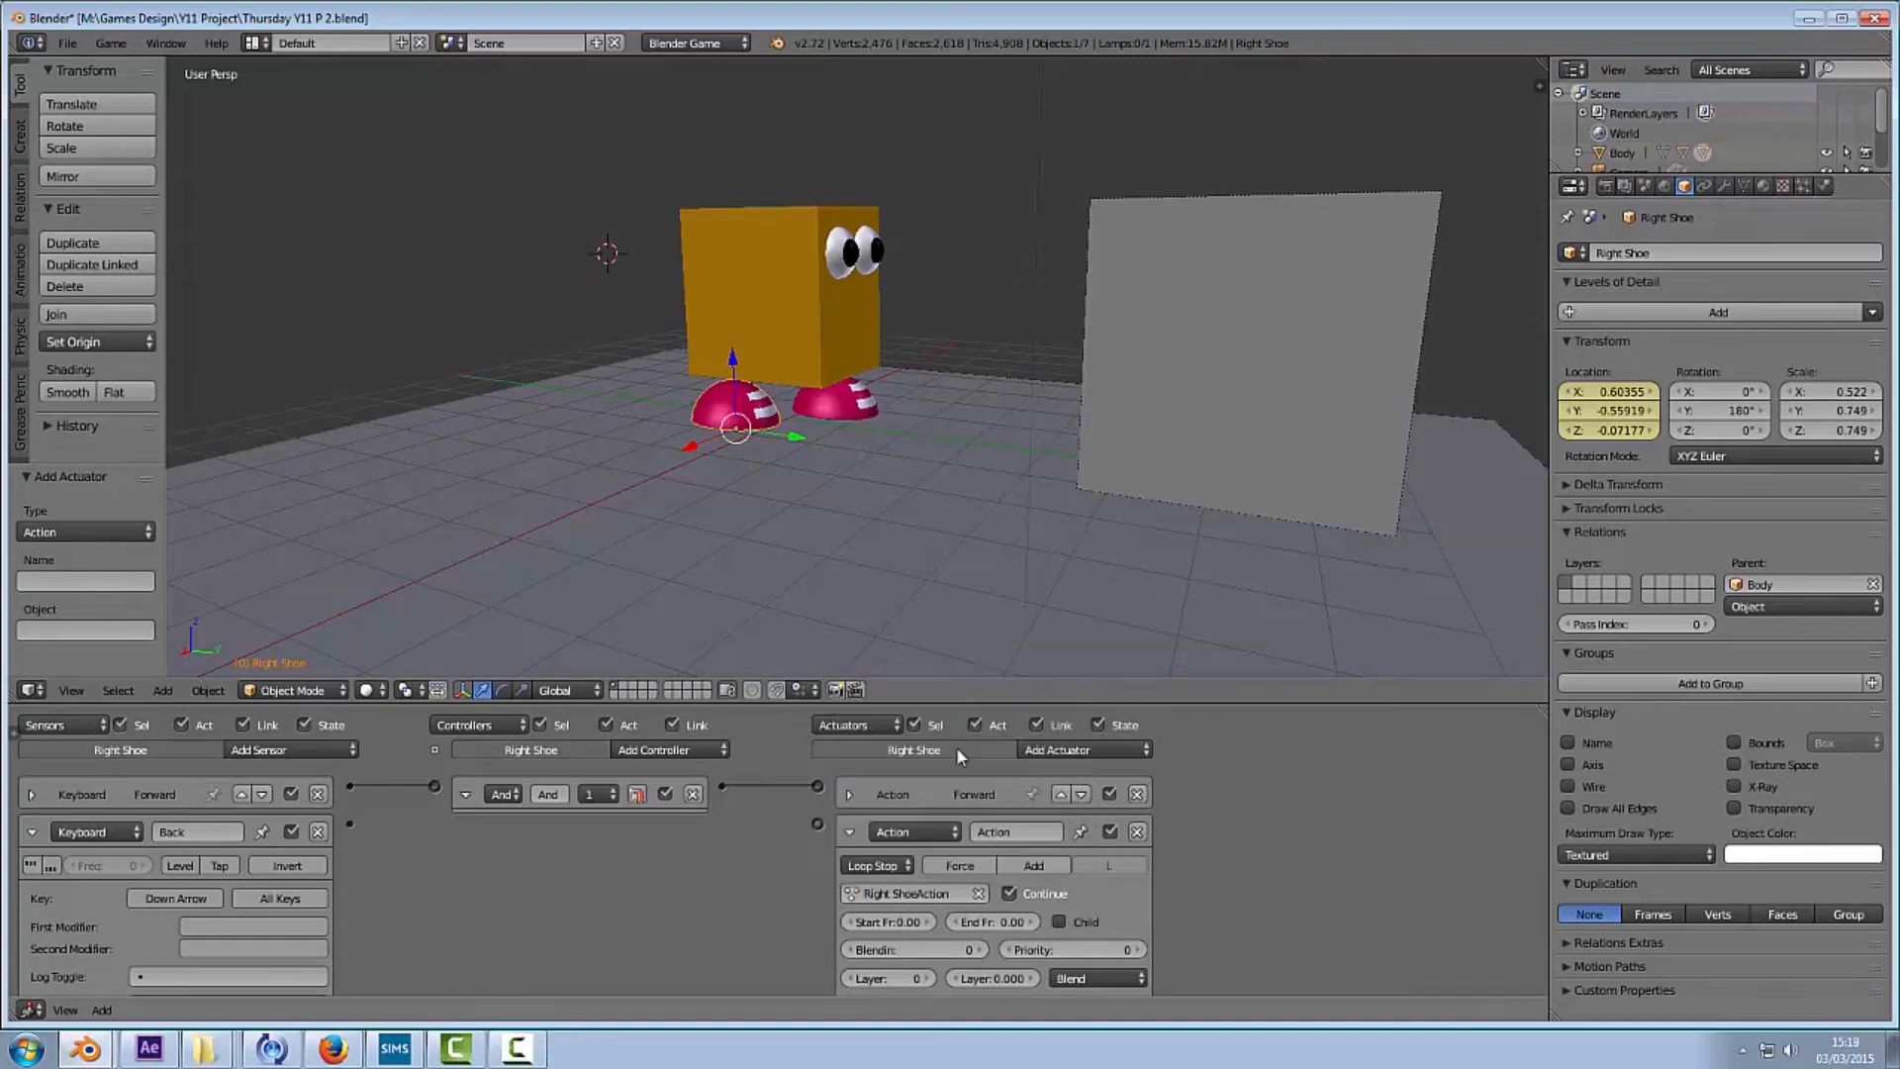
pyautogui.click(888, 922)
pyautogui.write('10')
pyautogui.press('Return')
# Step: Link the right shoe's Back sensor to its second Action actuator and collapse both bricks
pyautogui.moveTo(350, 824); pyautogui.dragTo(816, 824)
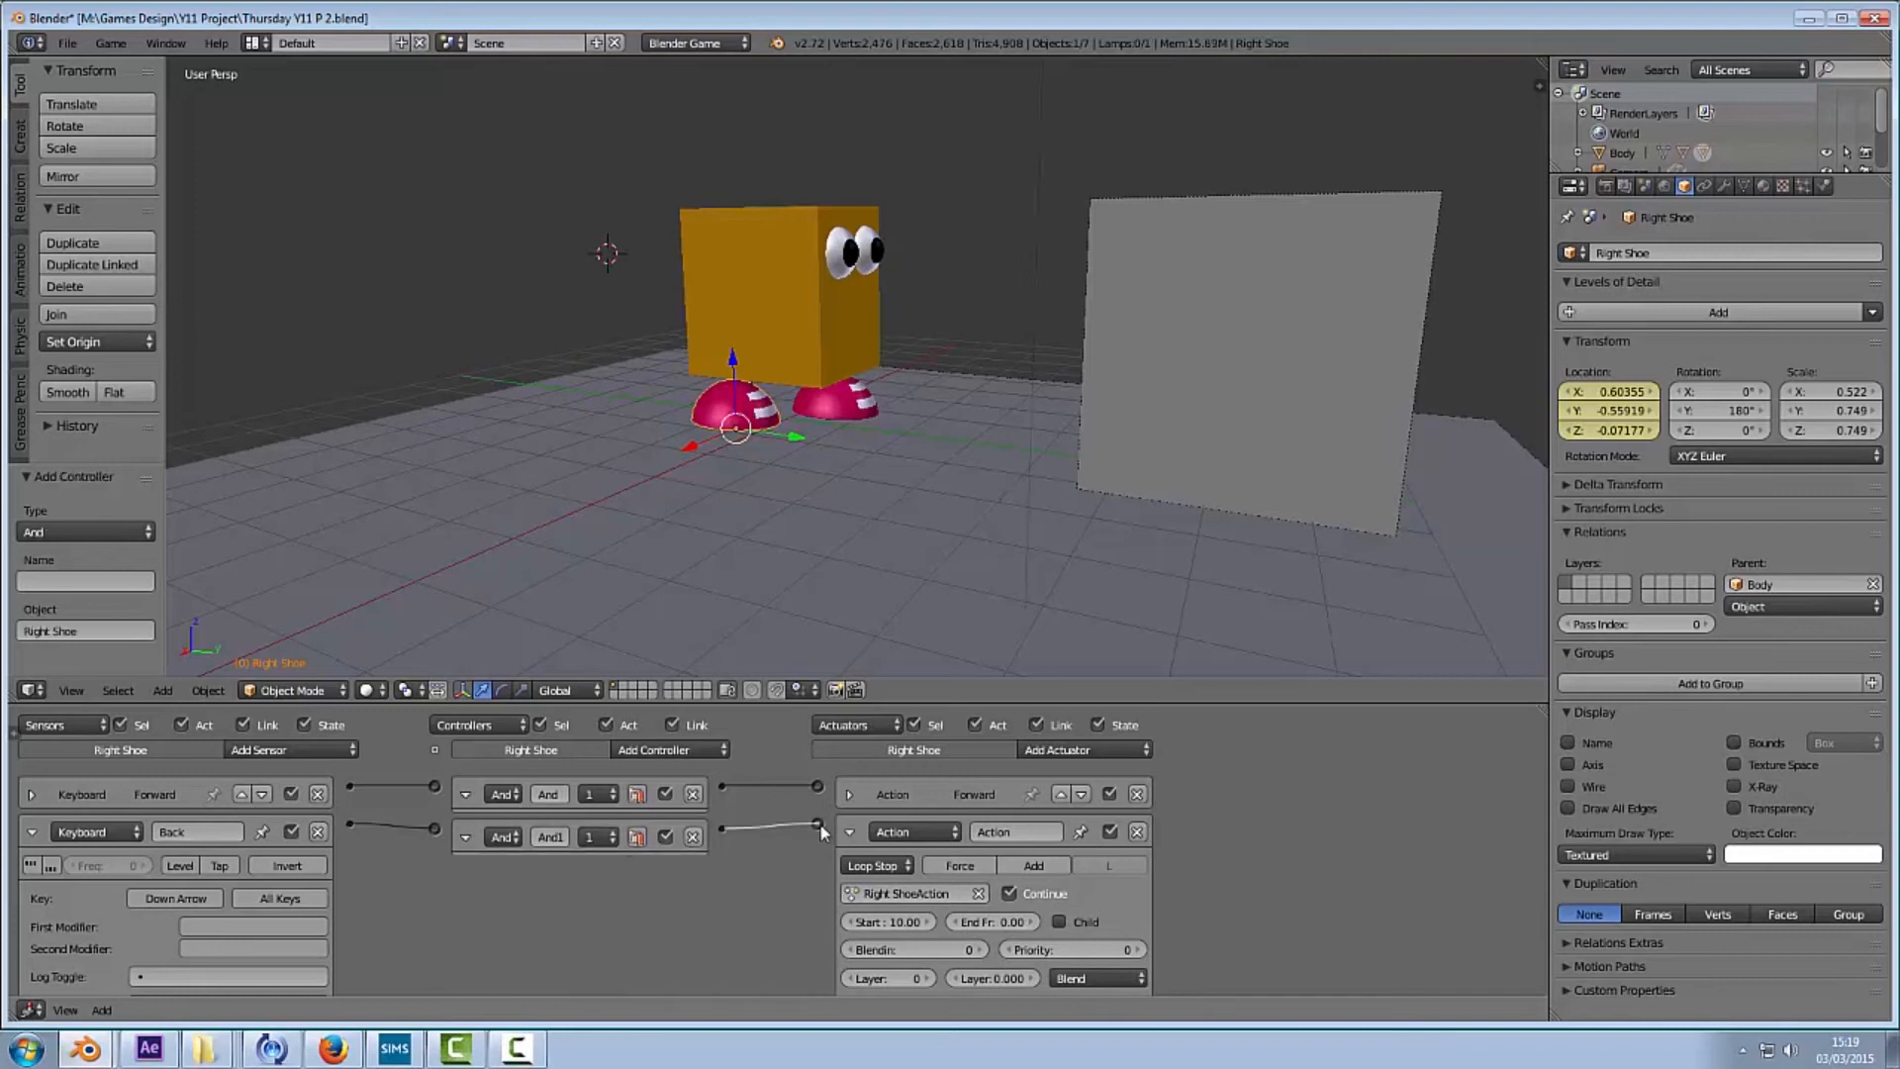
pyautogui.click(848, 830)
pyautogui.click(32, 832)
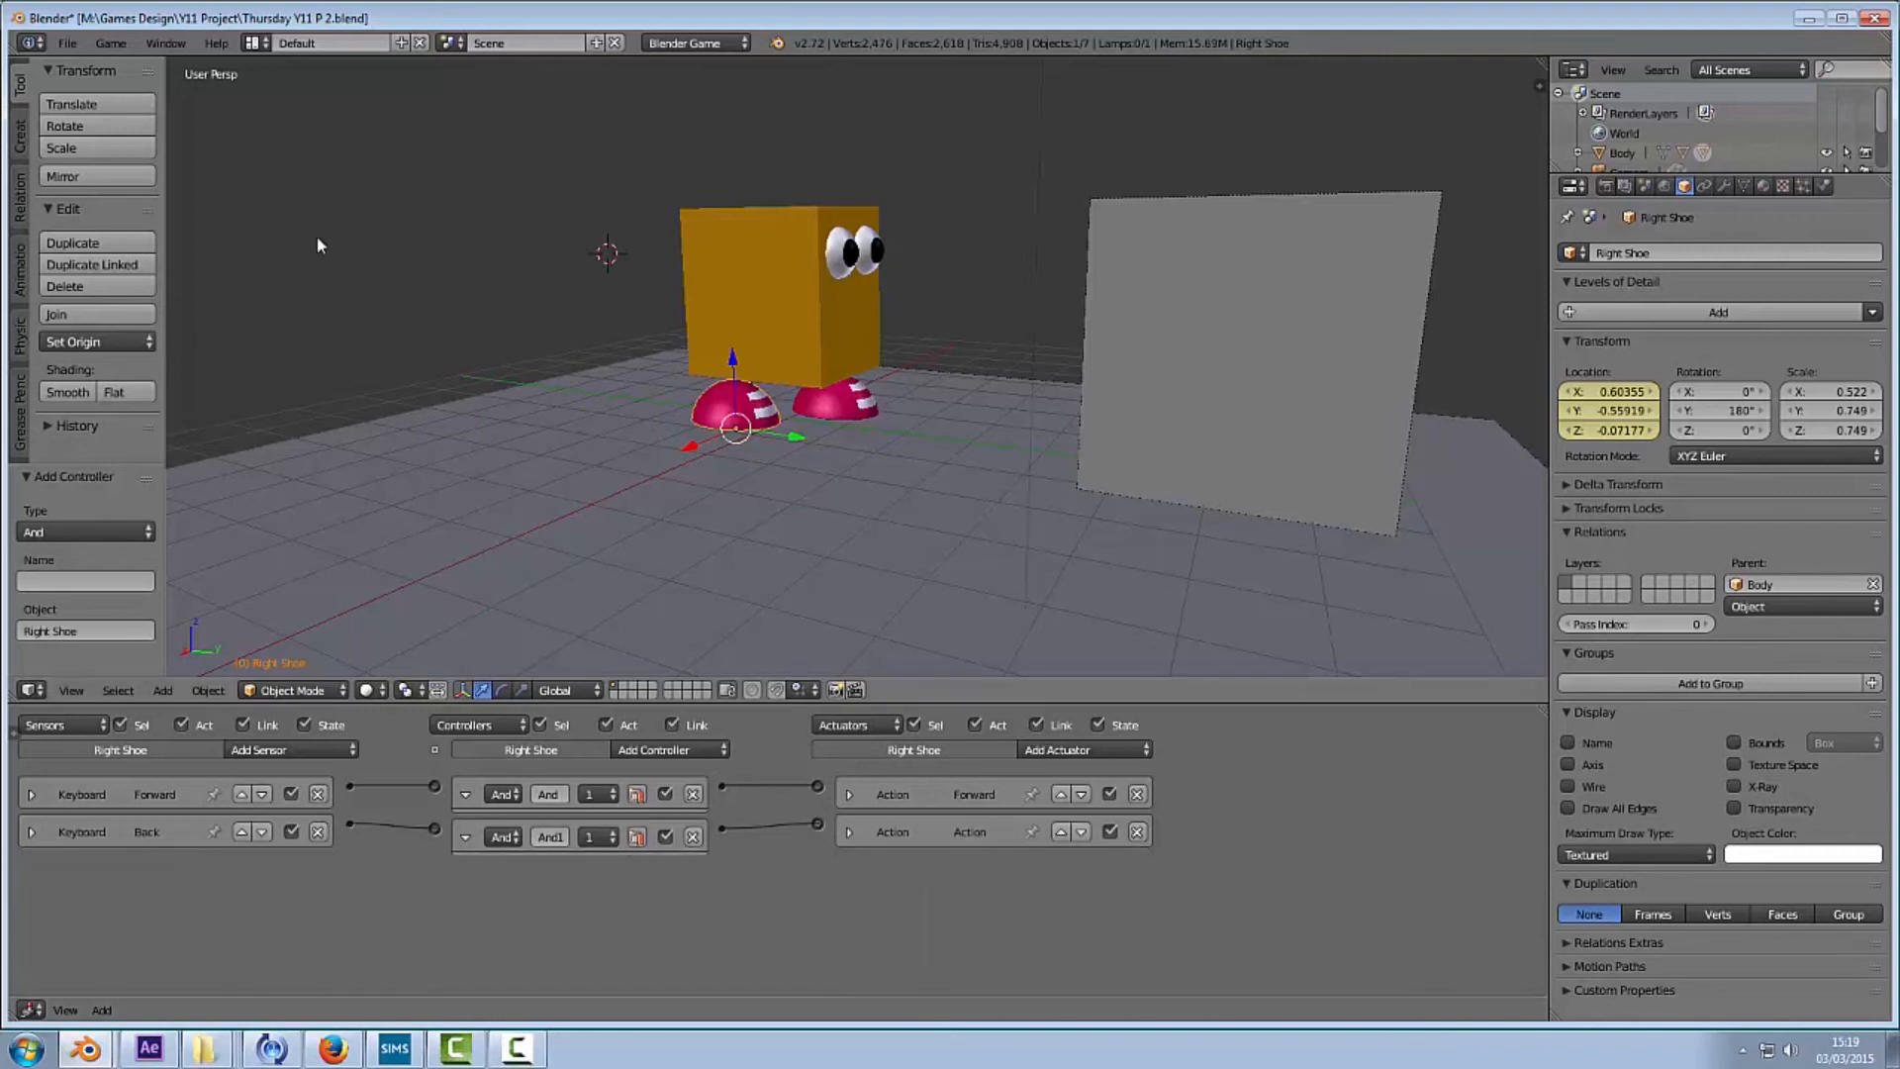
# Step: Run the game to test the shoe animation, then stop it
pyautogui.press('p')
pyautogui.press('Up')
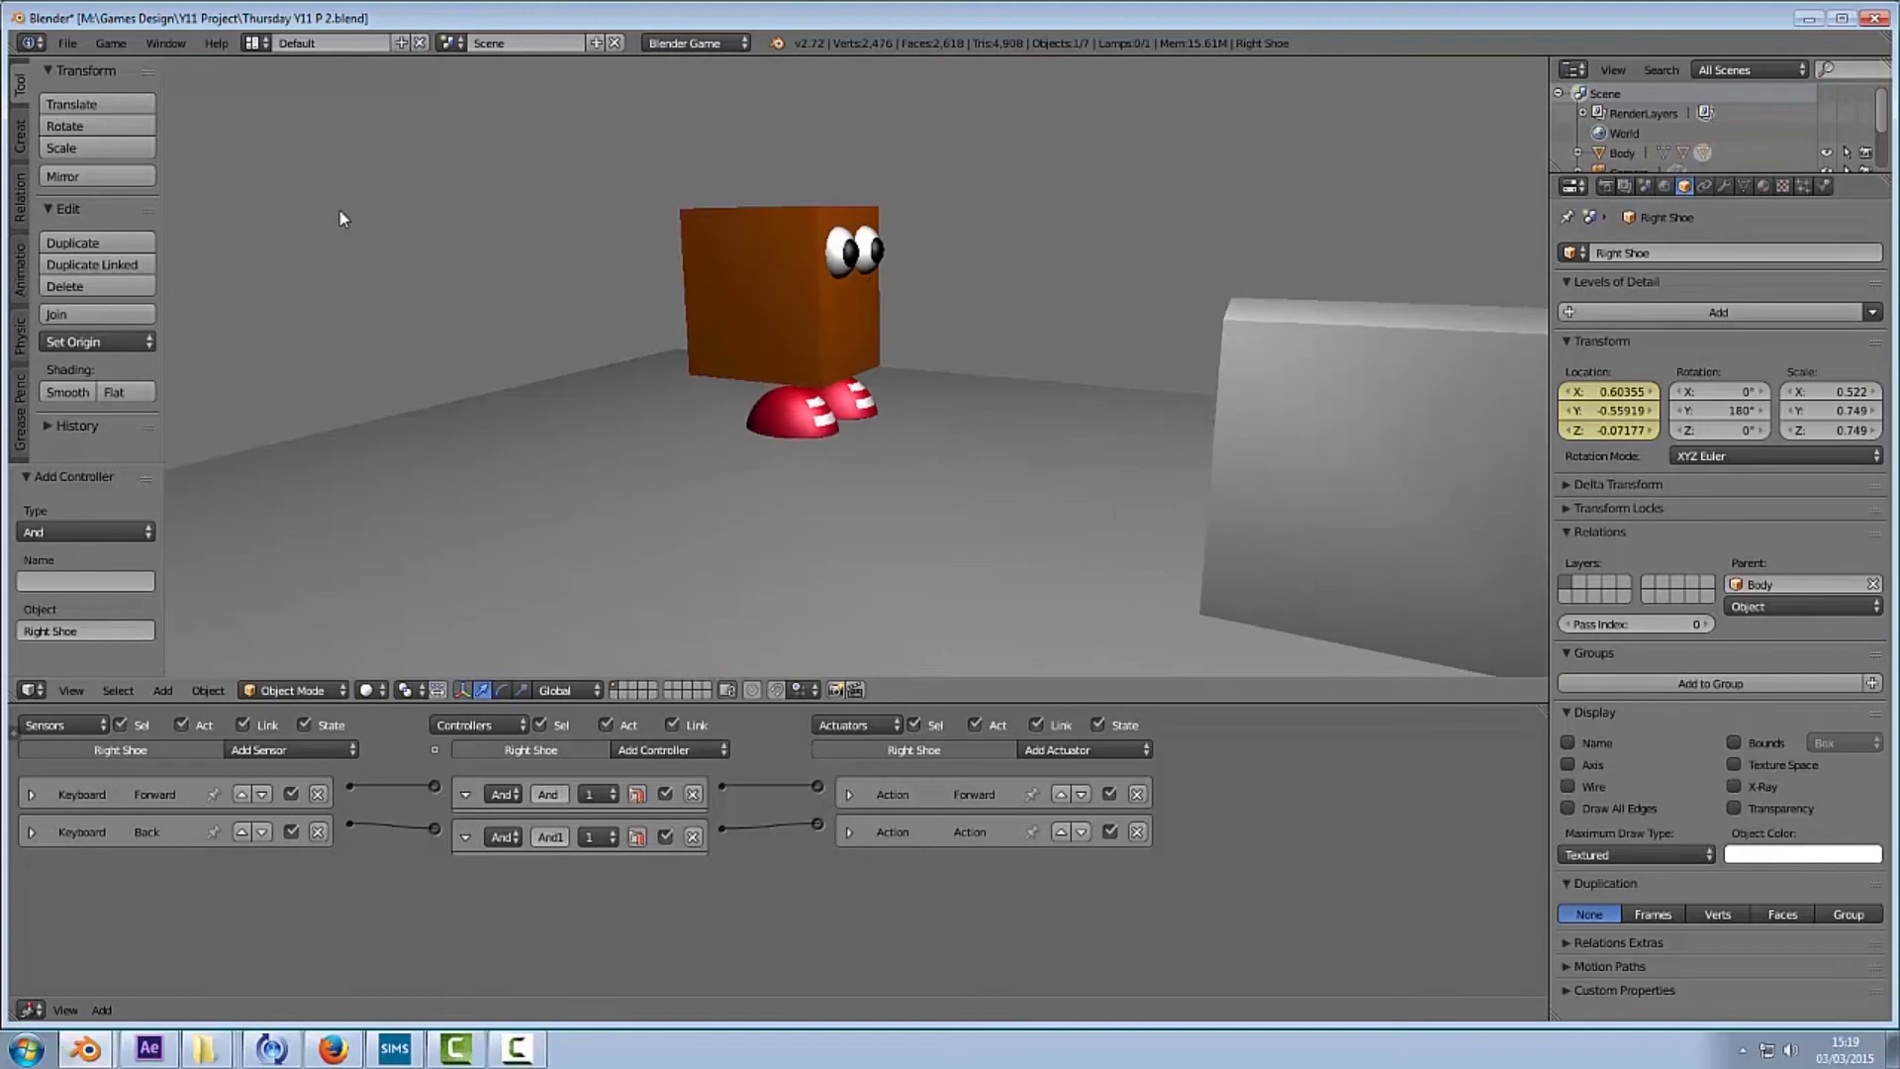
pyautogui.press('Escape')
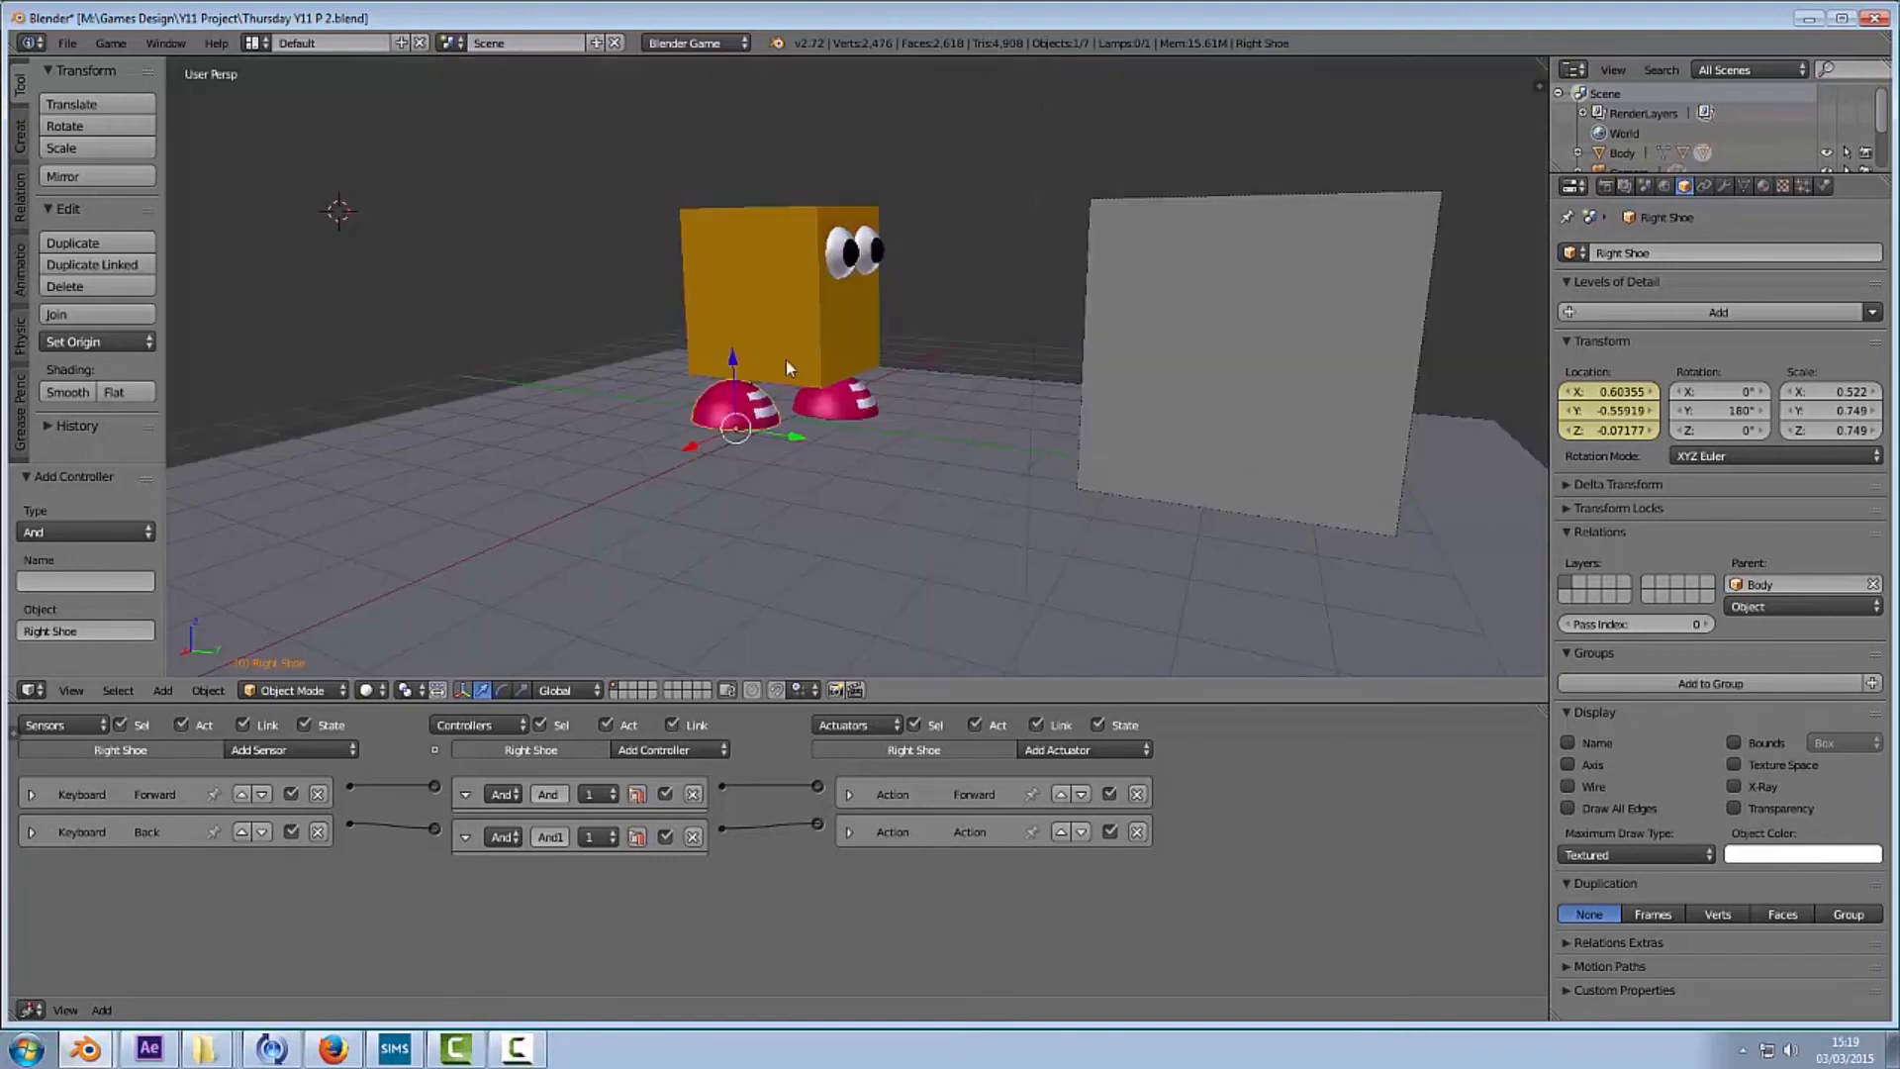
# Step: Add a second Keyboard sensor to the left shoe, named Back and assigned to the Down Arrow key
pyautogui.rightClick(857, 416)
pyautogui.rightClick(847, 414)
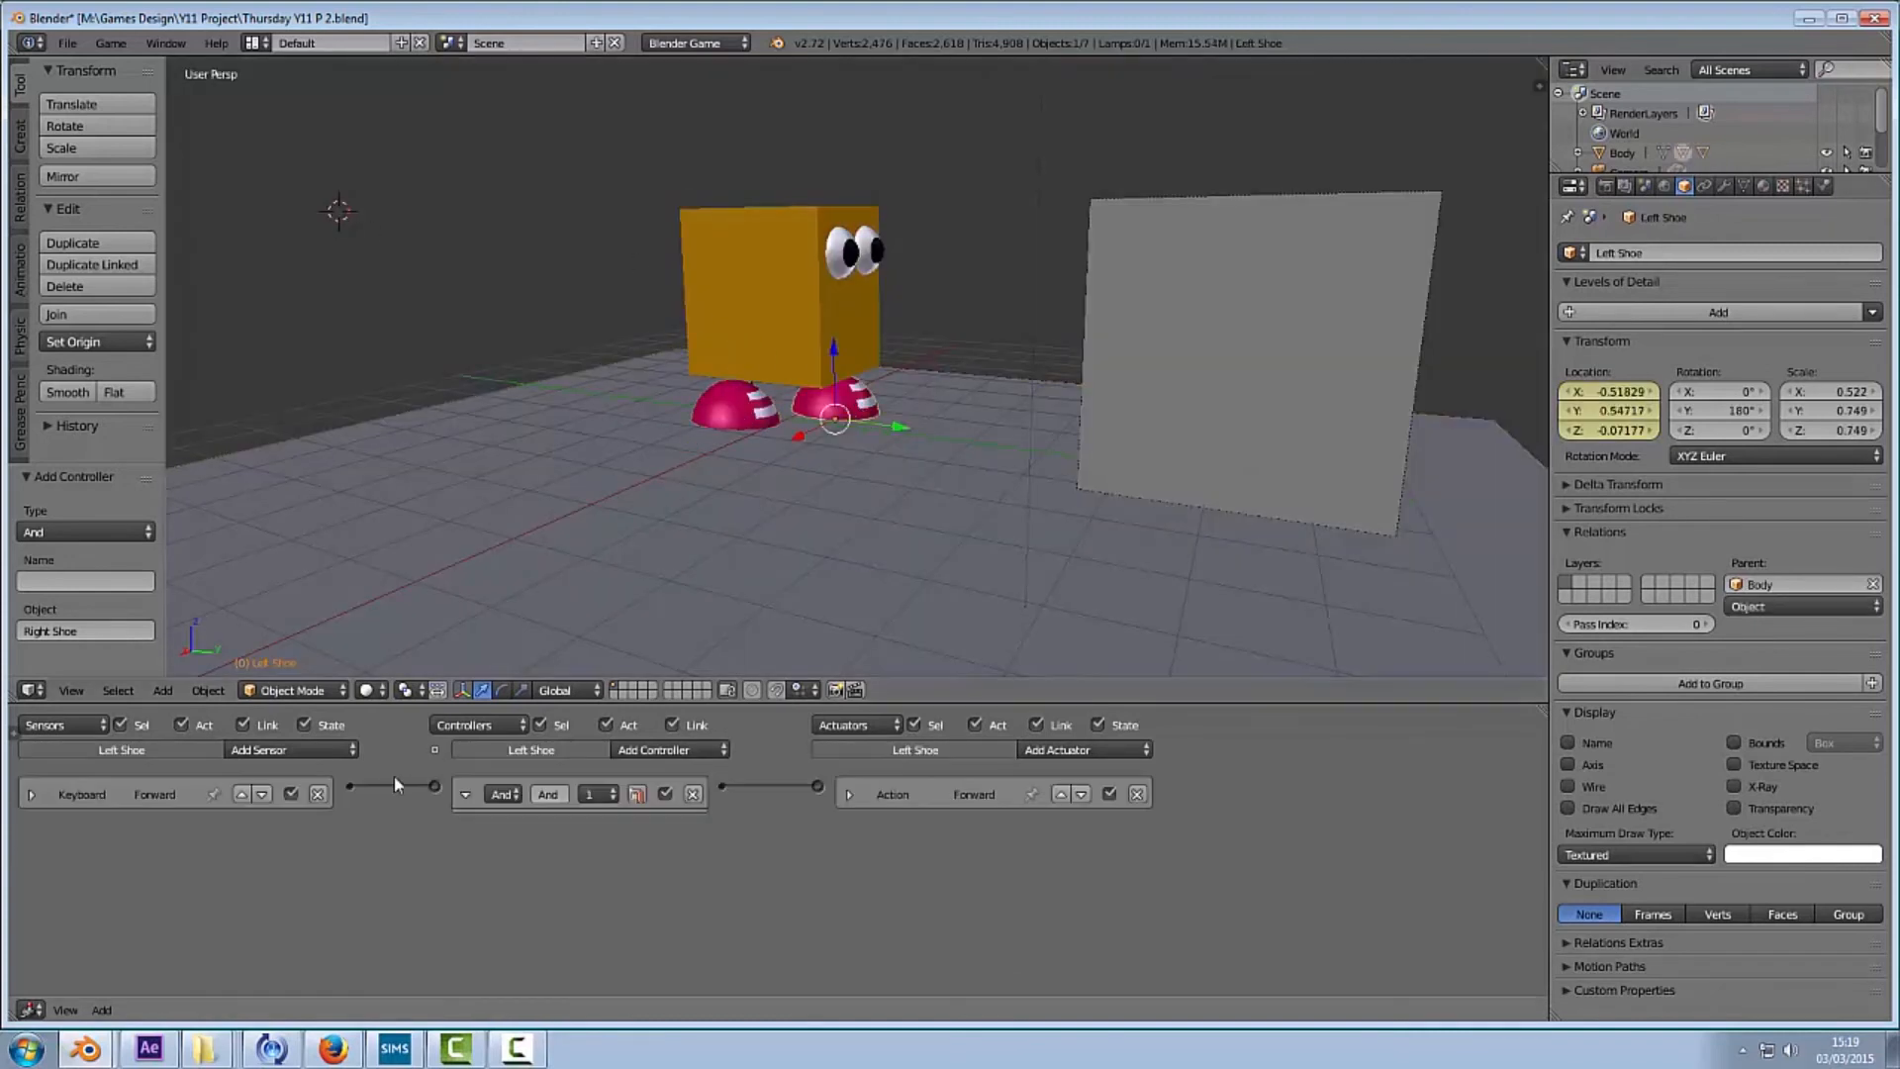
pyautogui.click(282, 750)
pyautogui.click(278, 617)
pyautogui.click(193, 830)
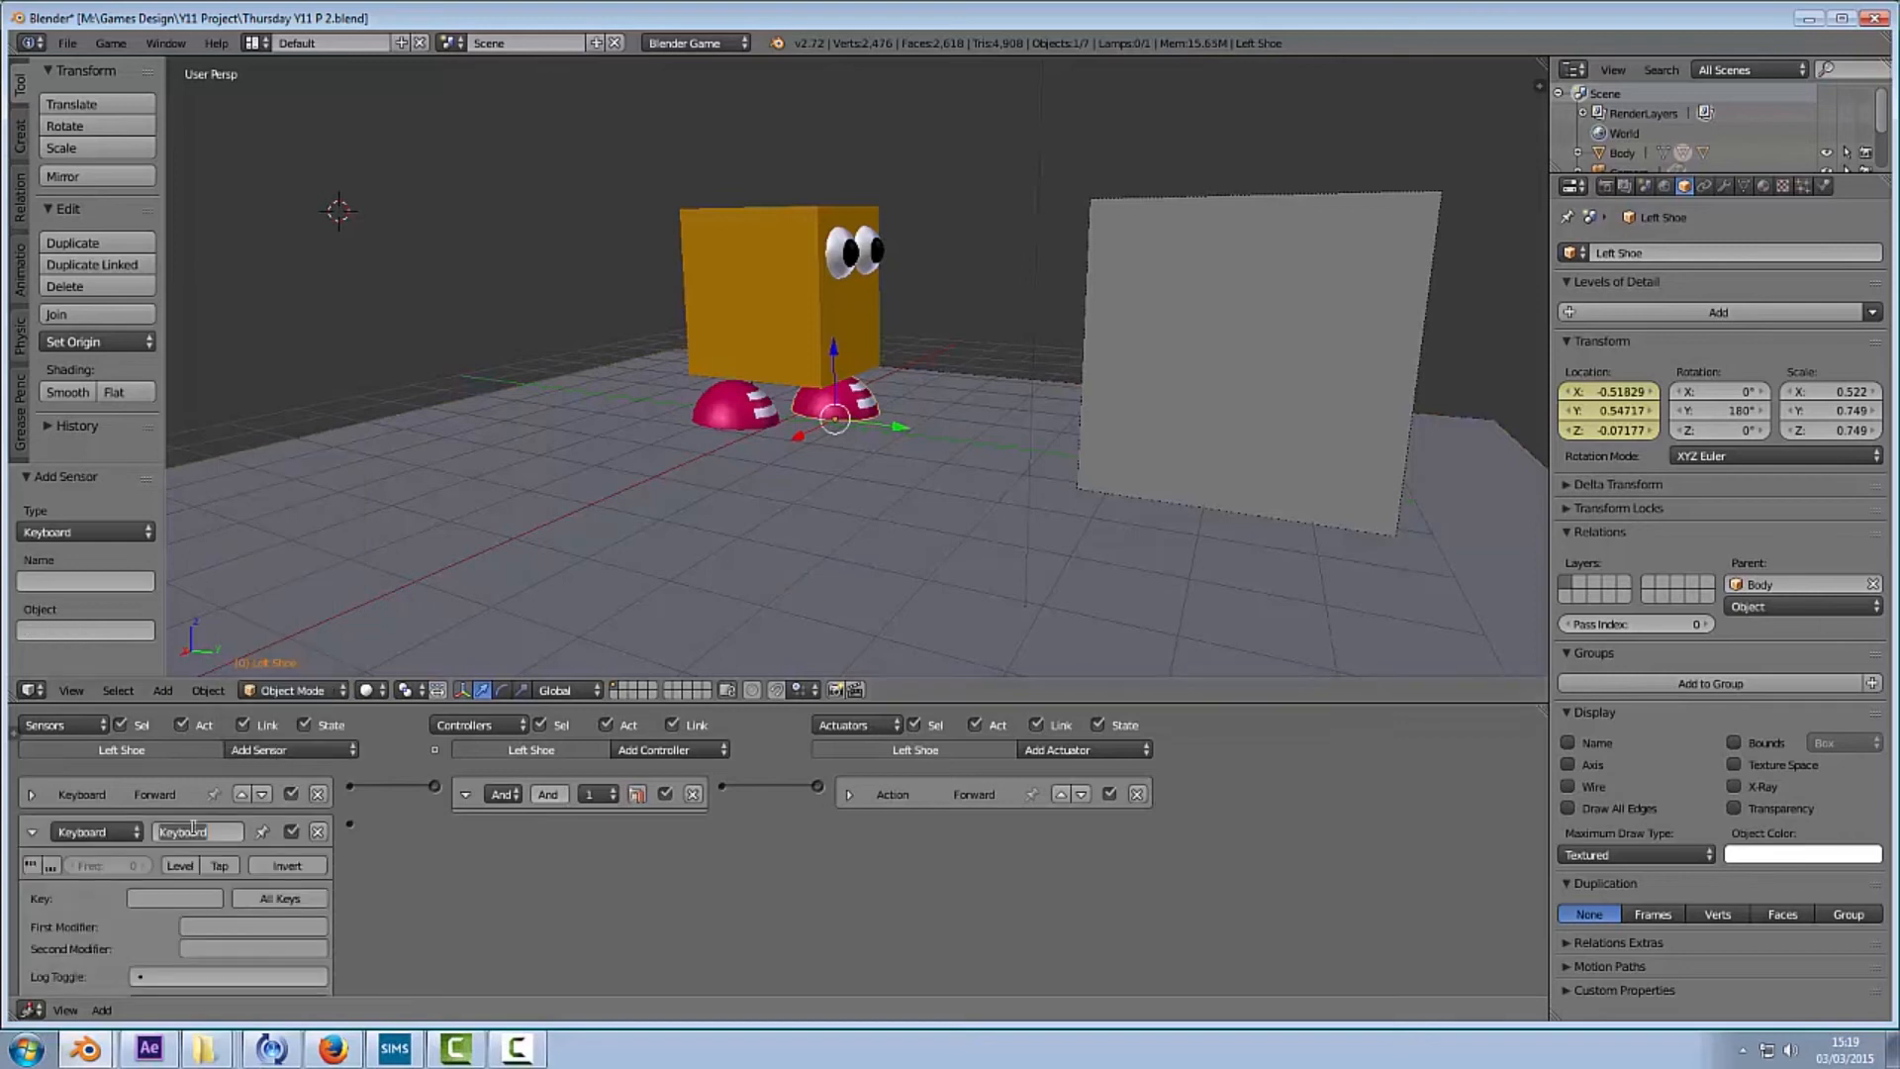
pyautogui.write('Back')
pyautogui.press('Return')
pyautogui.press('Down')
# Step: Add a second Action actuator to the left shoe, named Back and set to Loop Stop
pyautogui.click(1101, 748)
pyautogui.click(1089, 726)
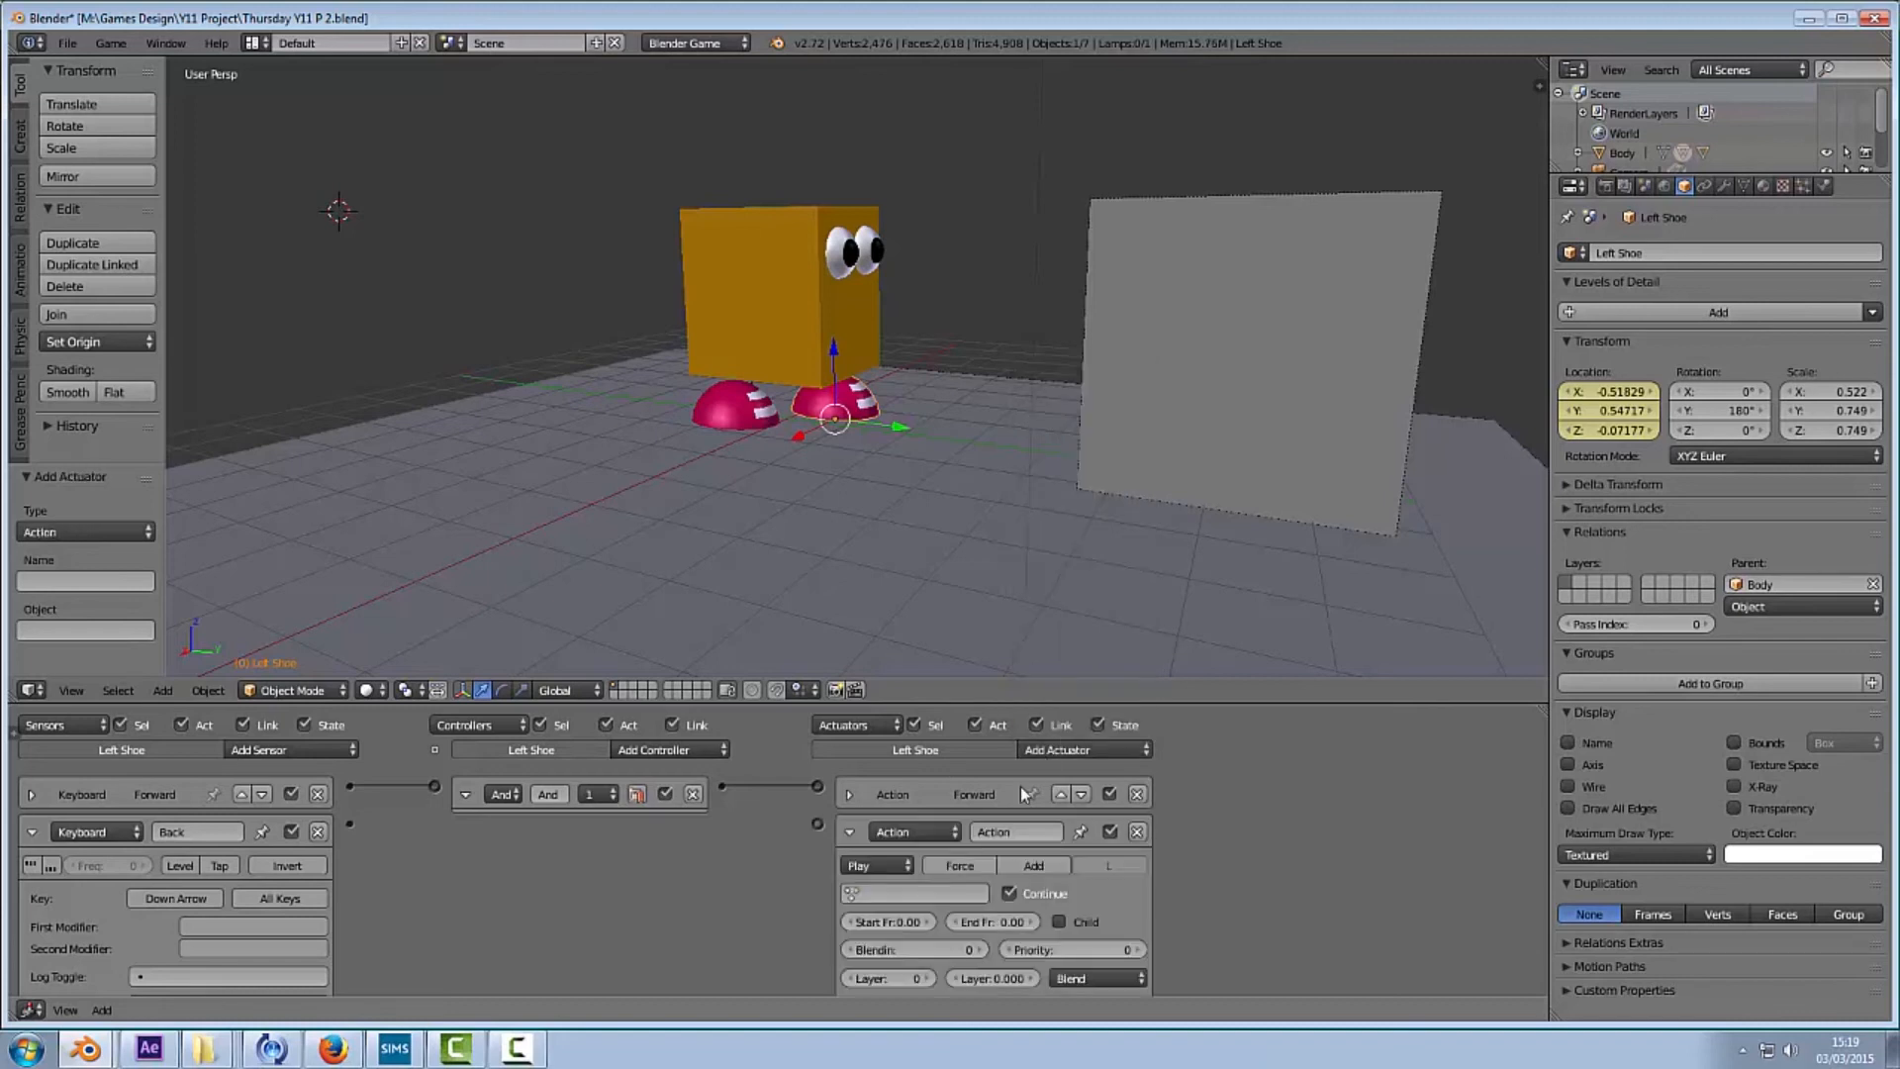
pyautogui.write('Back')
pyautogui.press('Return')
pyautogui.click(890, 867)
pyautogui.click(894, 800)
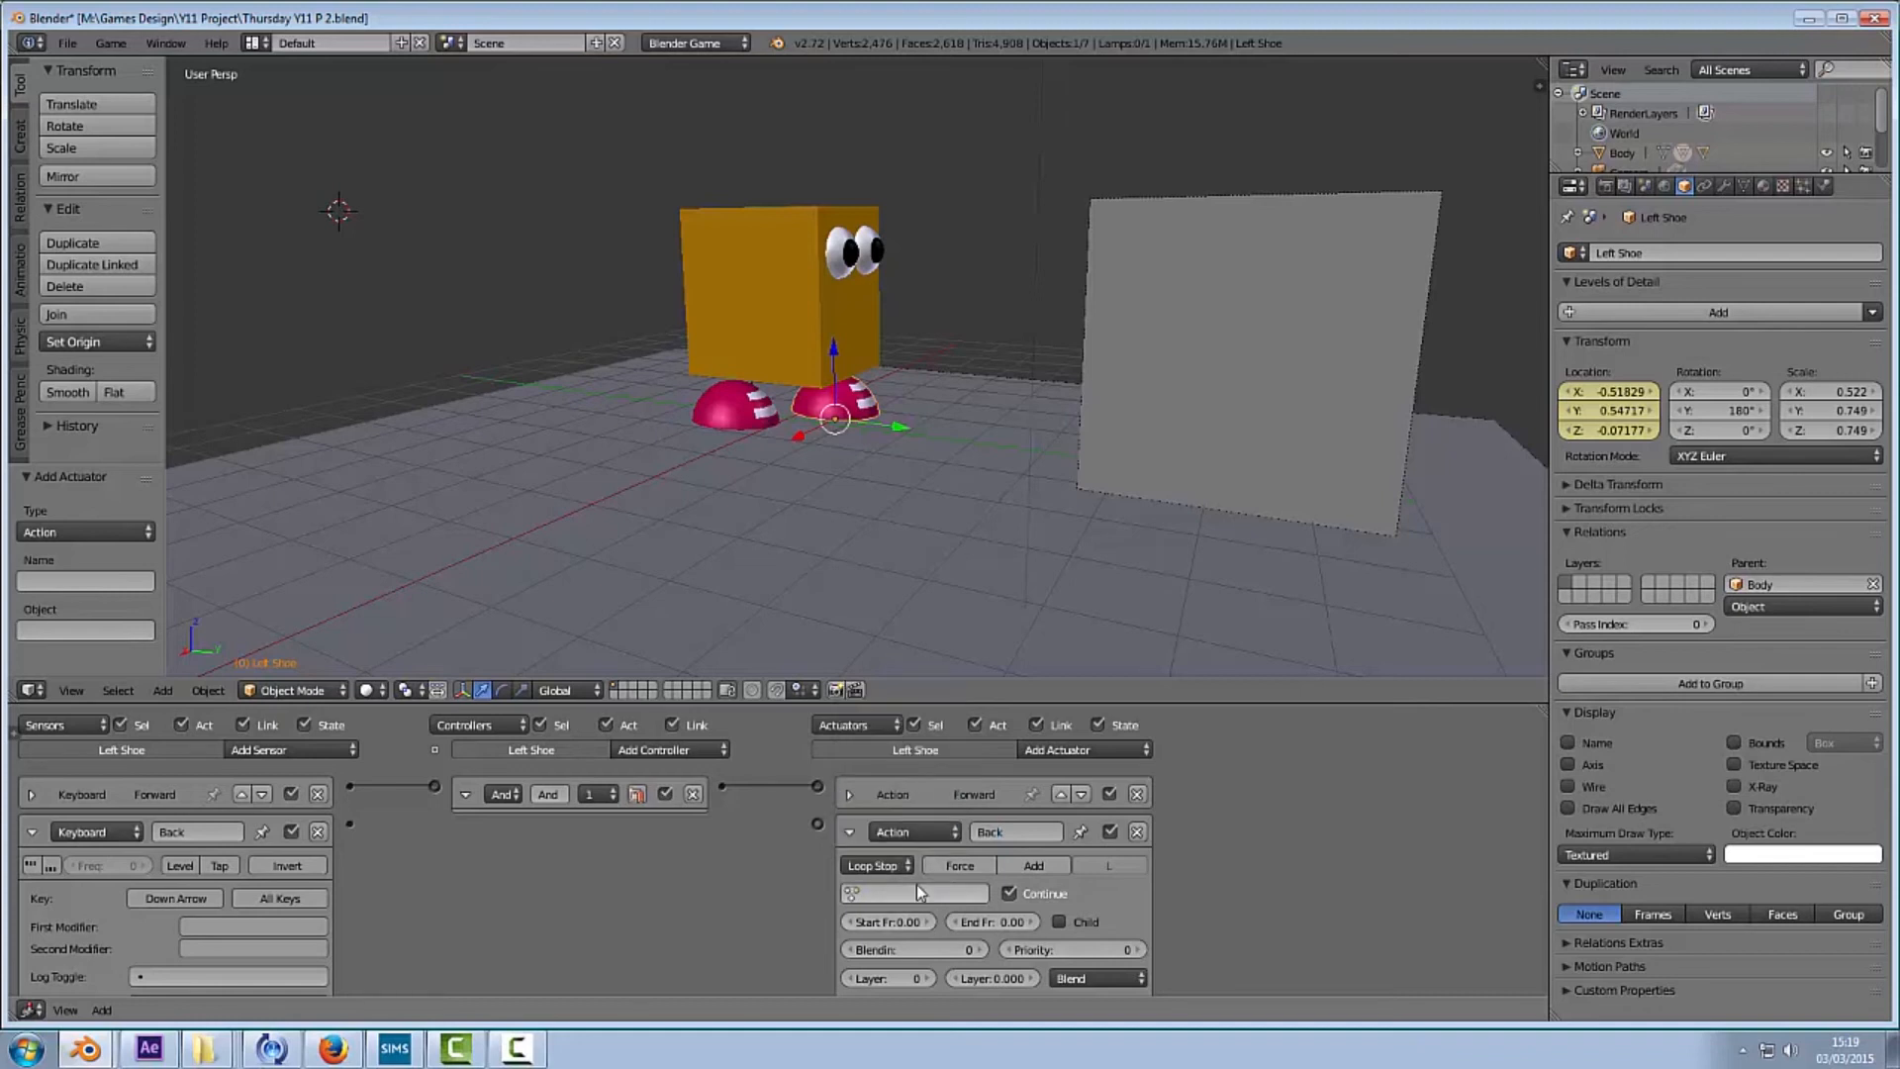
# Step: Assign Left ShoeAction to the left shoe's Back actuator and set its start frame to 10
pyautogui.click(916, 887)
pyautogui.click(926, 709)
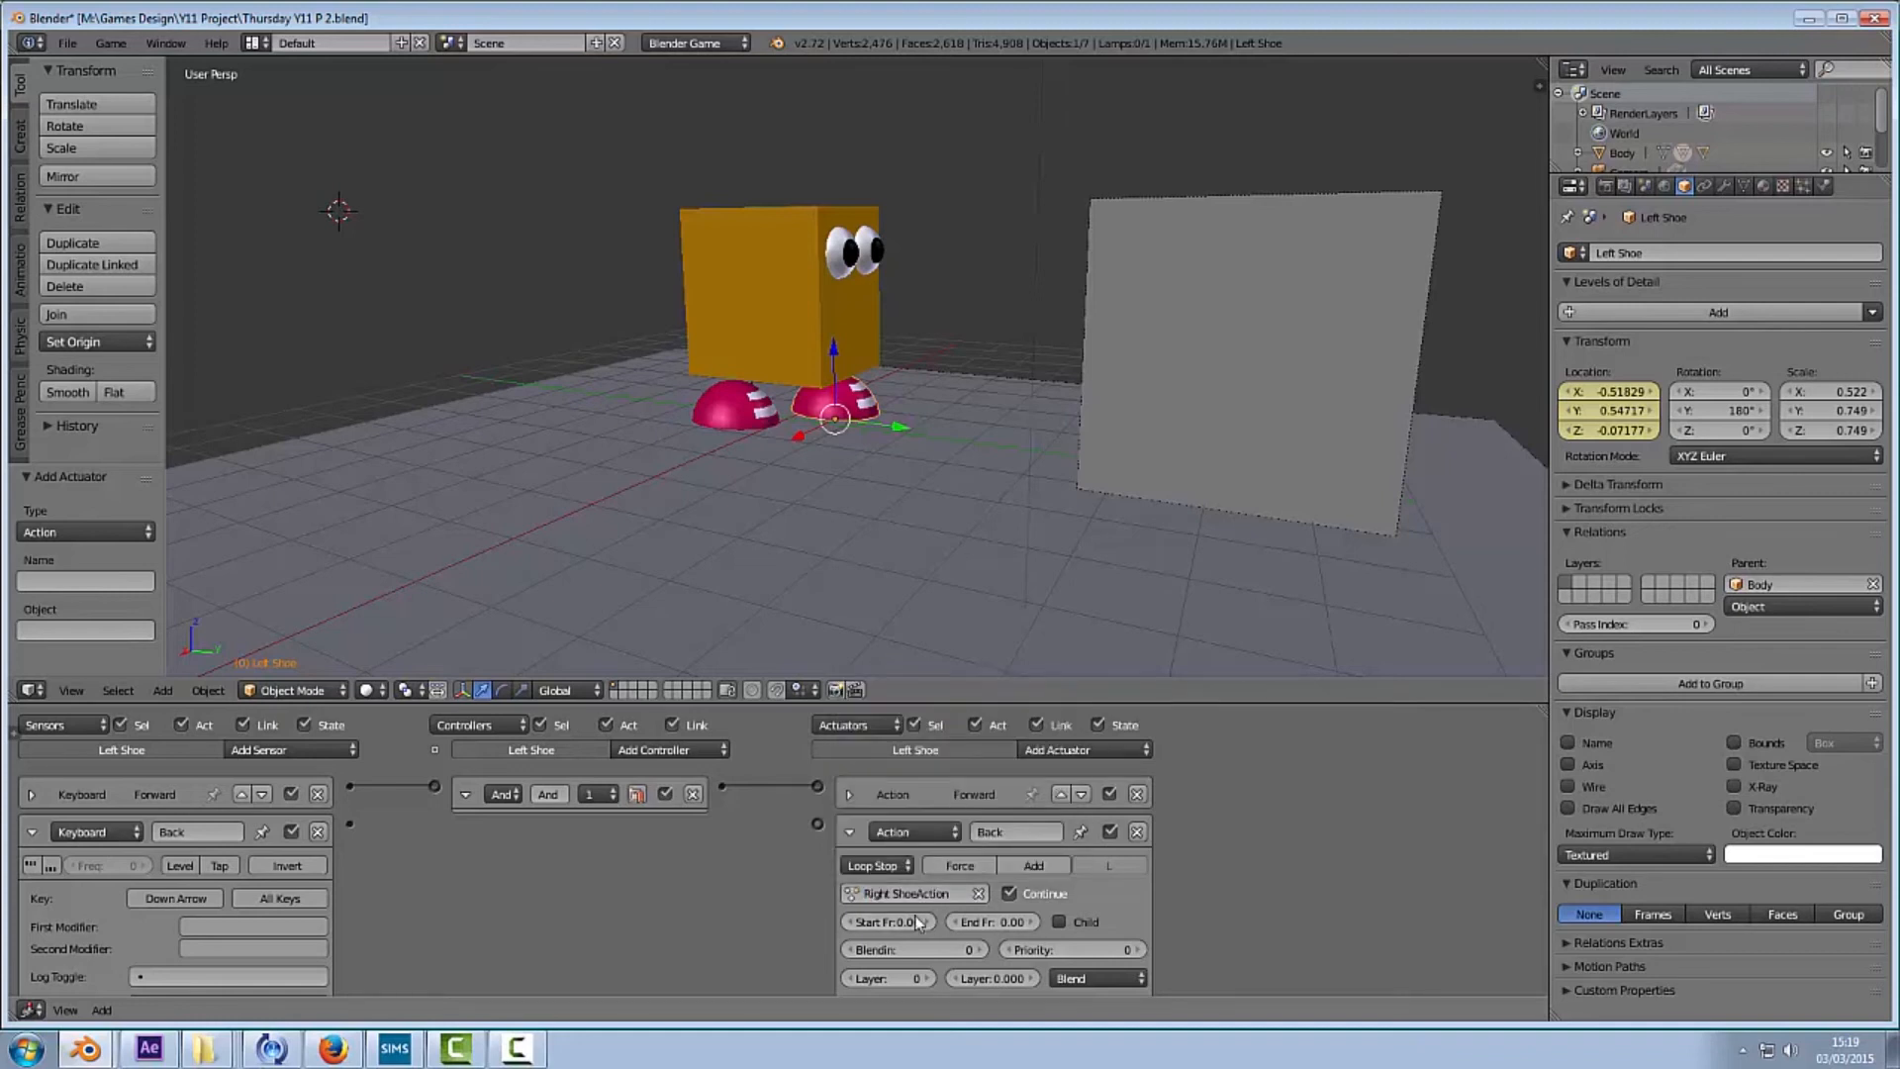
pyautogui.click(895, 921)
pyautogui.click(911, 894)
pyautogui.click(906, 894)
pyautogui.click(881, 688)
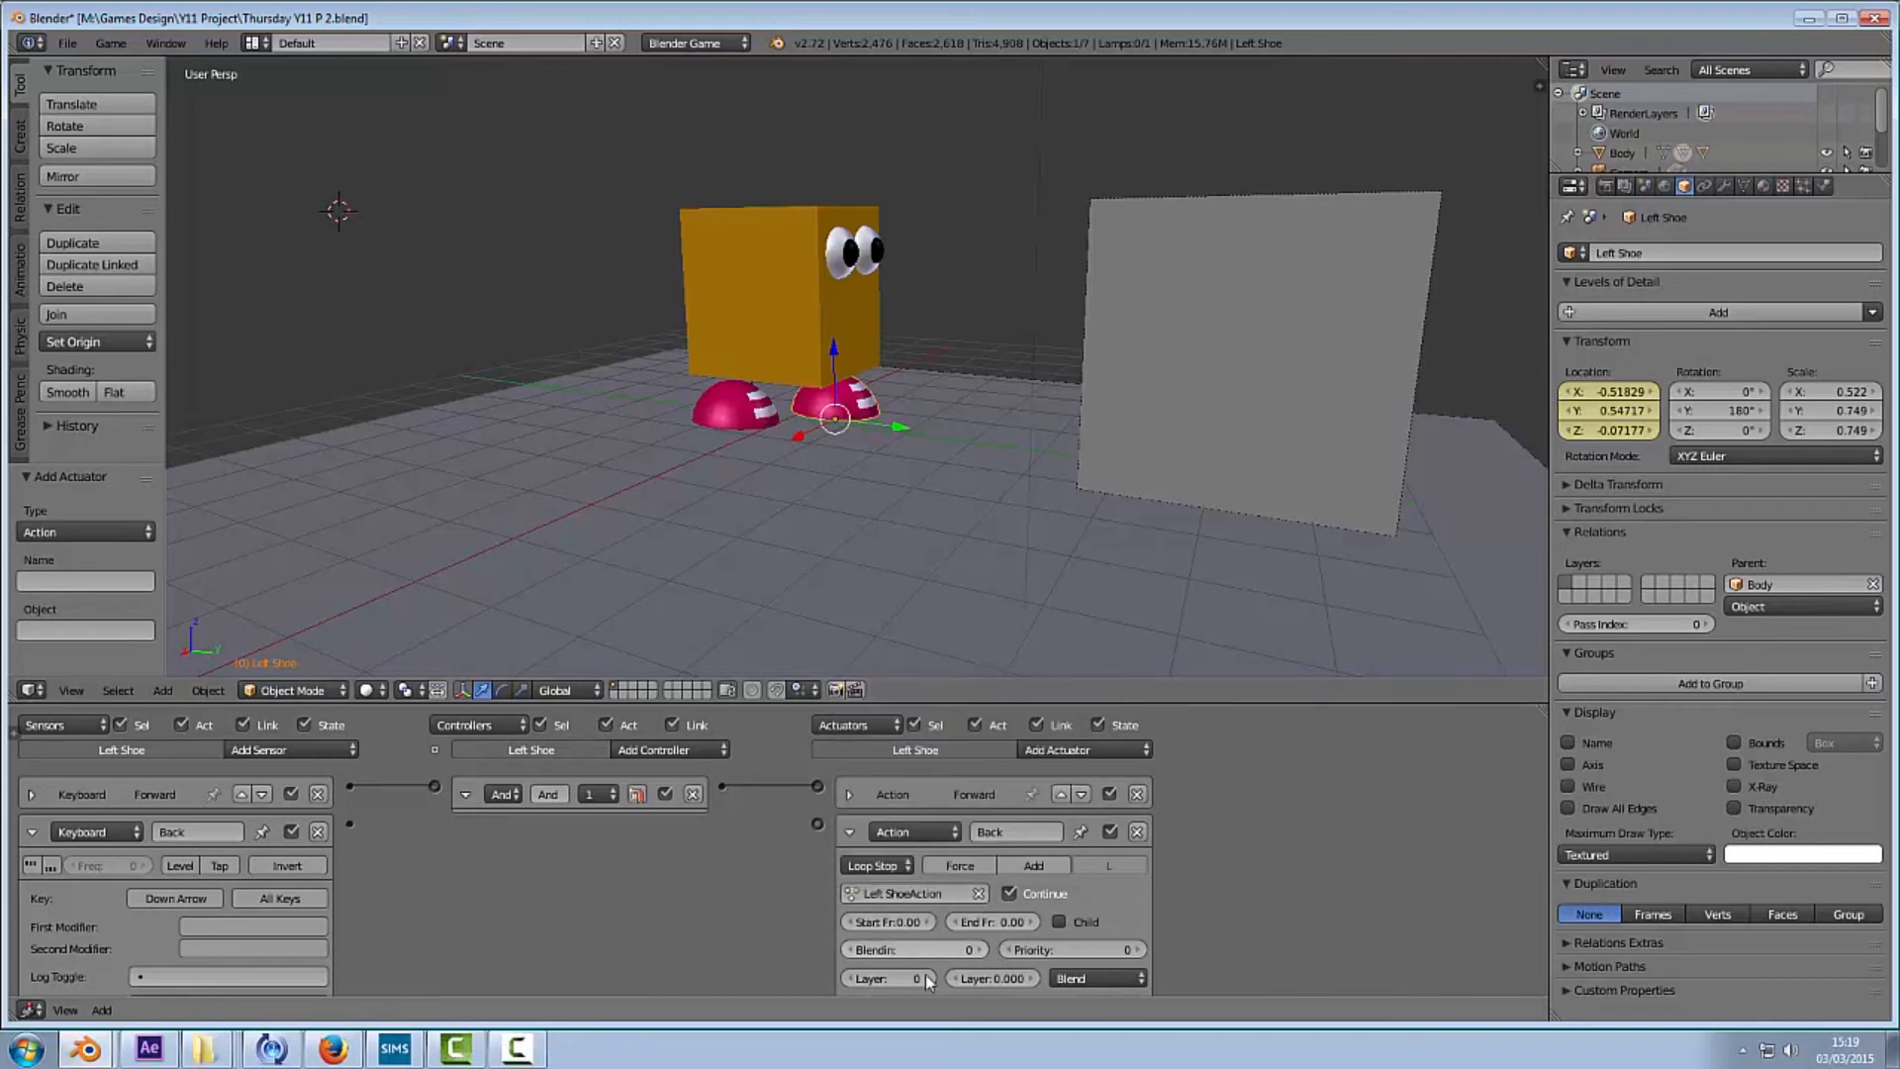
pyautogui.click(888, 921)
pyautogui.write('10')
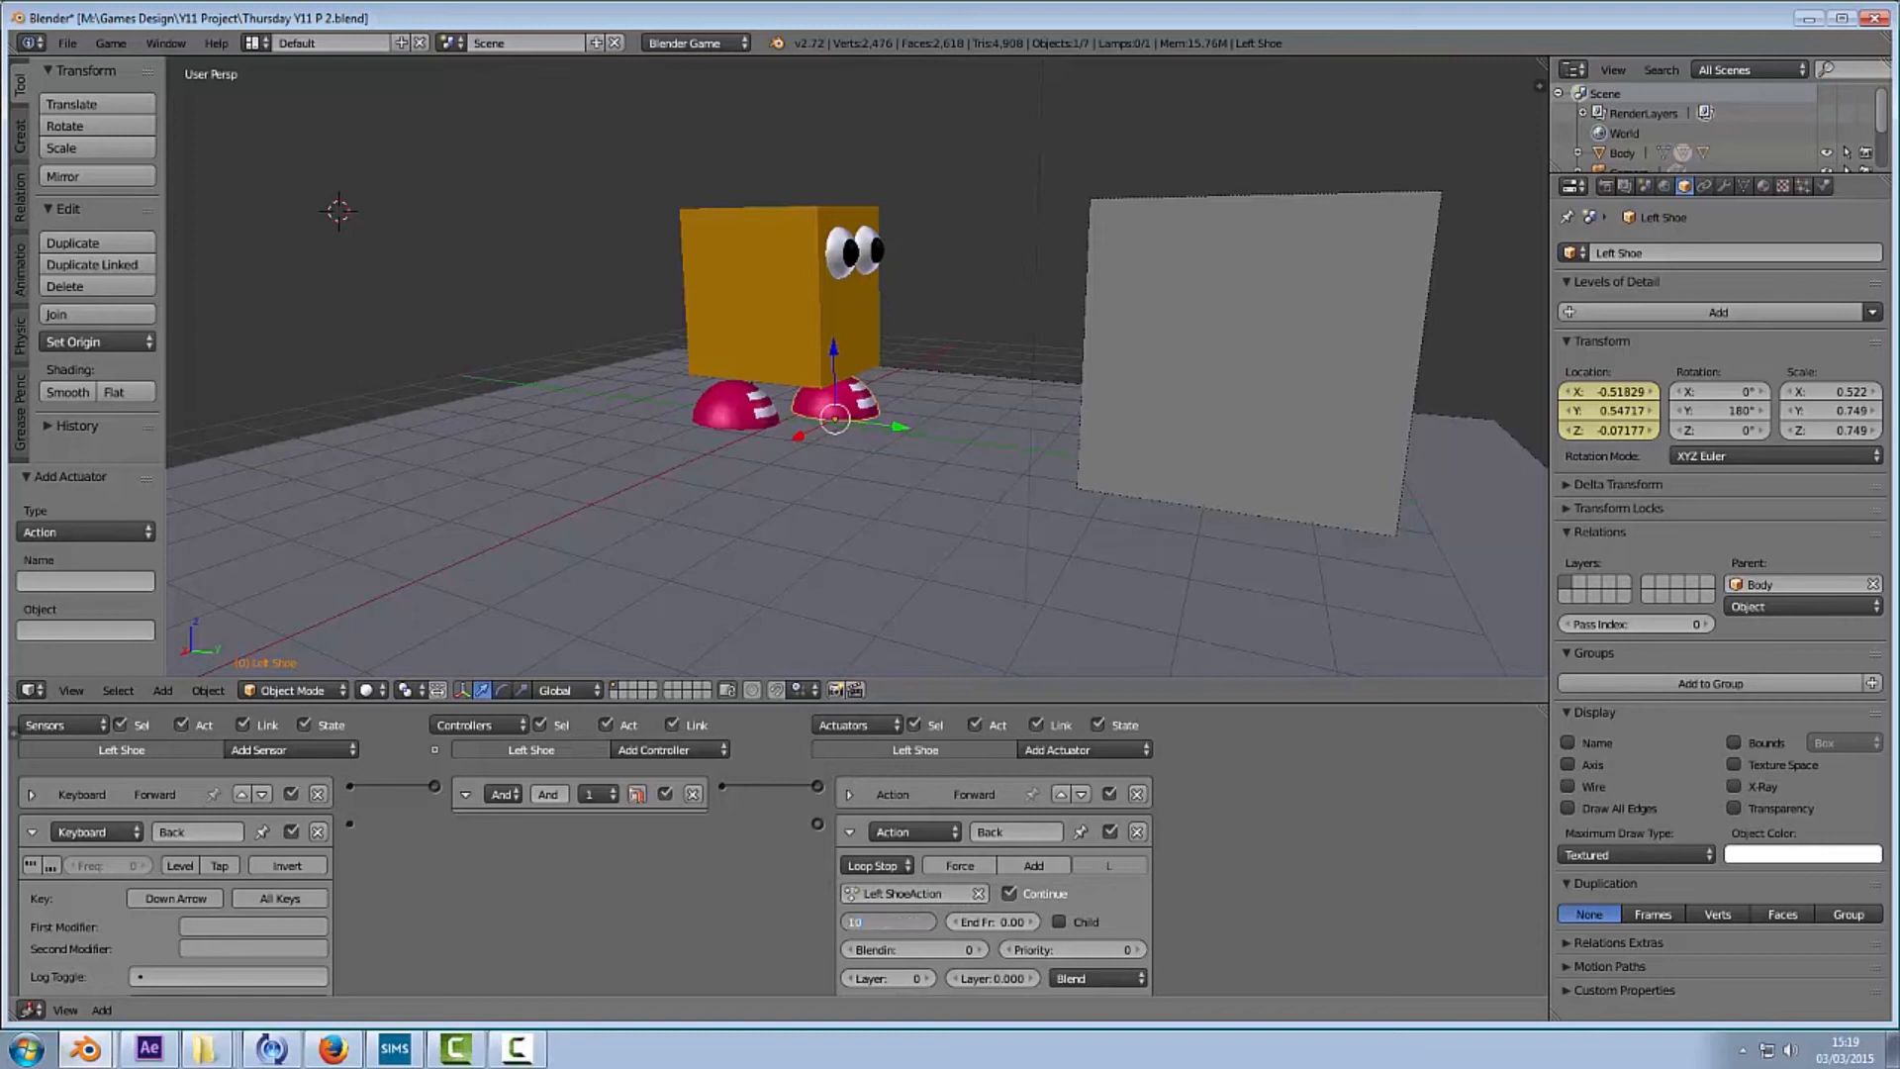
pyautogui.press('Return')
# Step: Link the left shoe's Back sensor to its Back actuator and collapse the sensor
pyautogui.moveTo(352, 824); pyautogui.dragTo(817, 823)
pyautogui.click(30, 832)
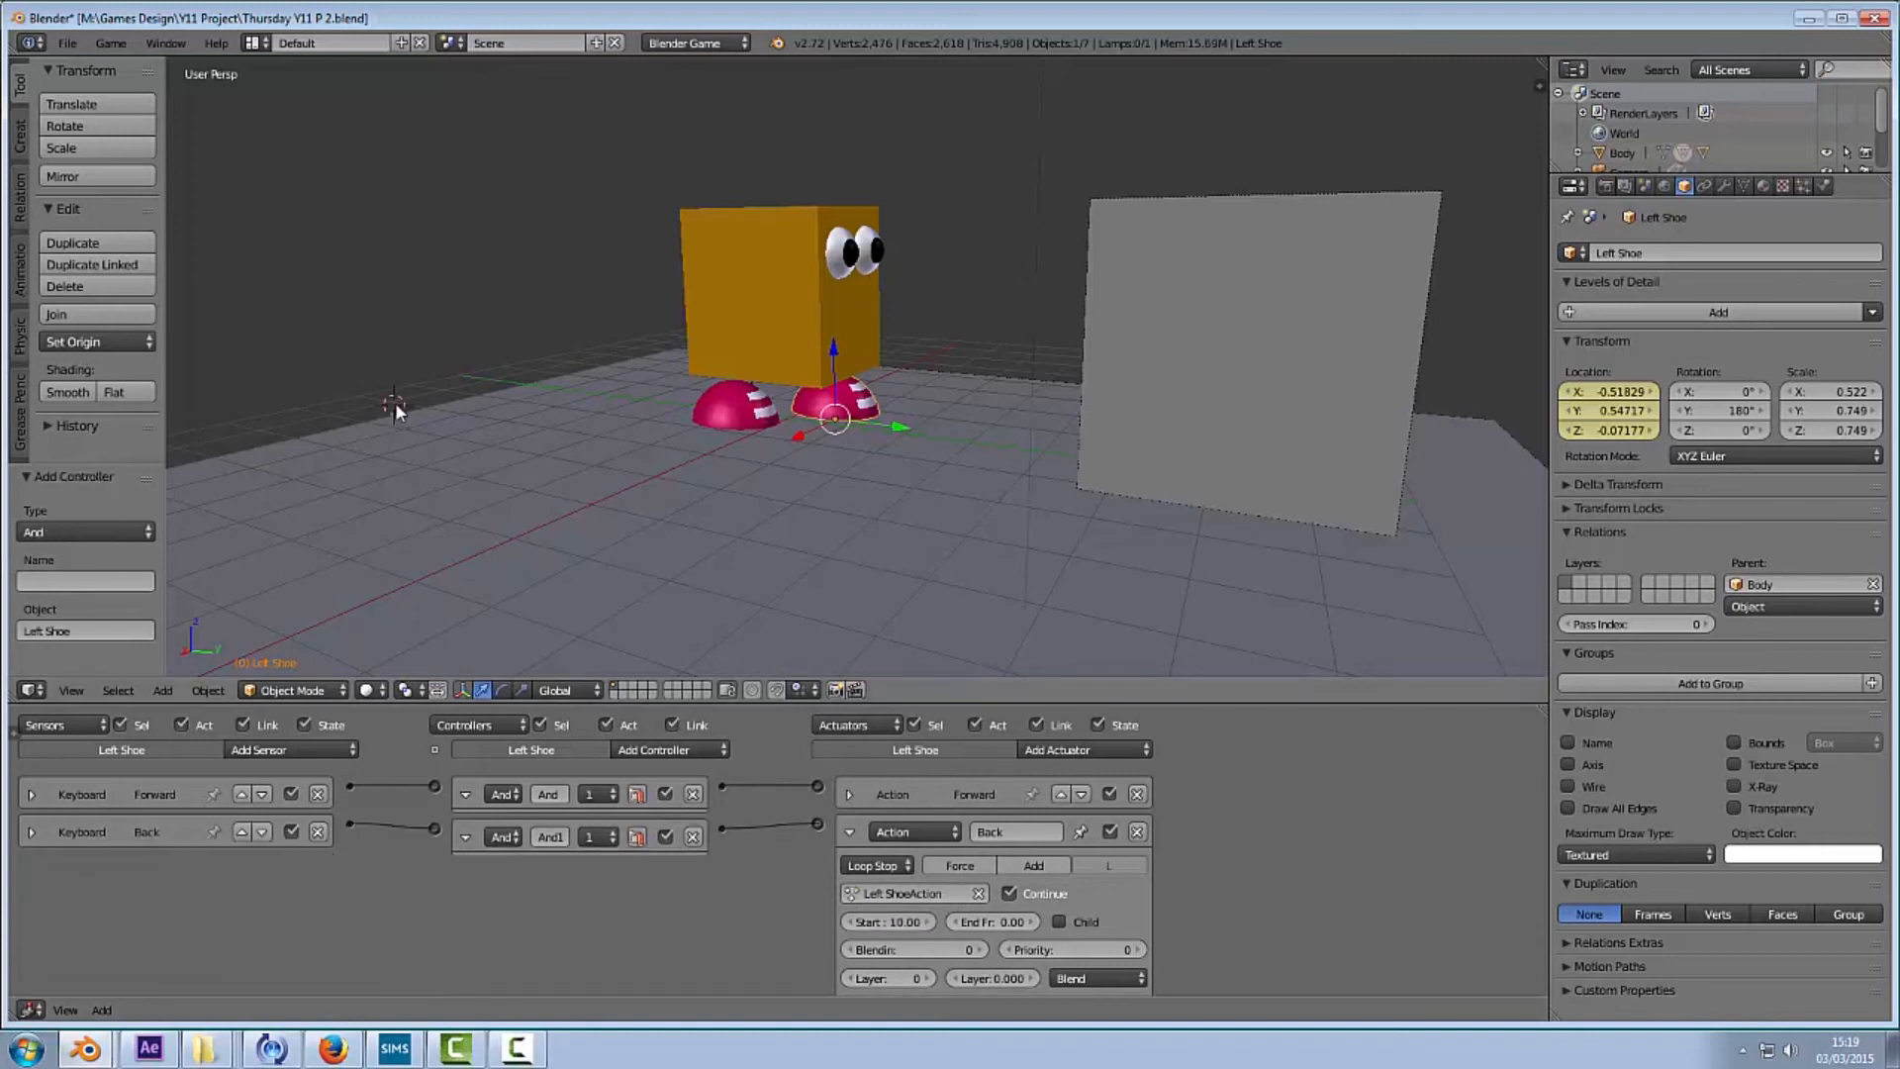
# Step: Run the game to test both shoes walking forward and back, stop it, and collapse the left shoe's Back actuator
pyautogui.press('p')
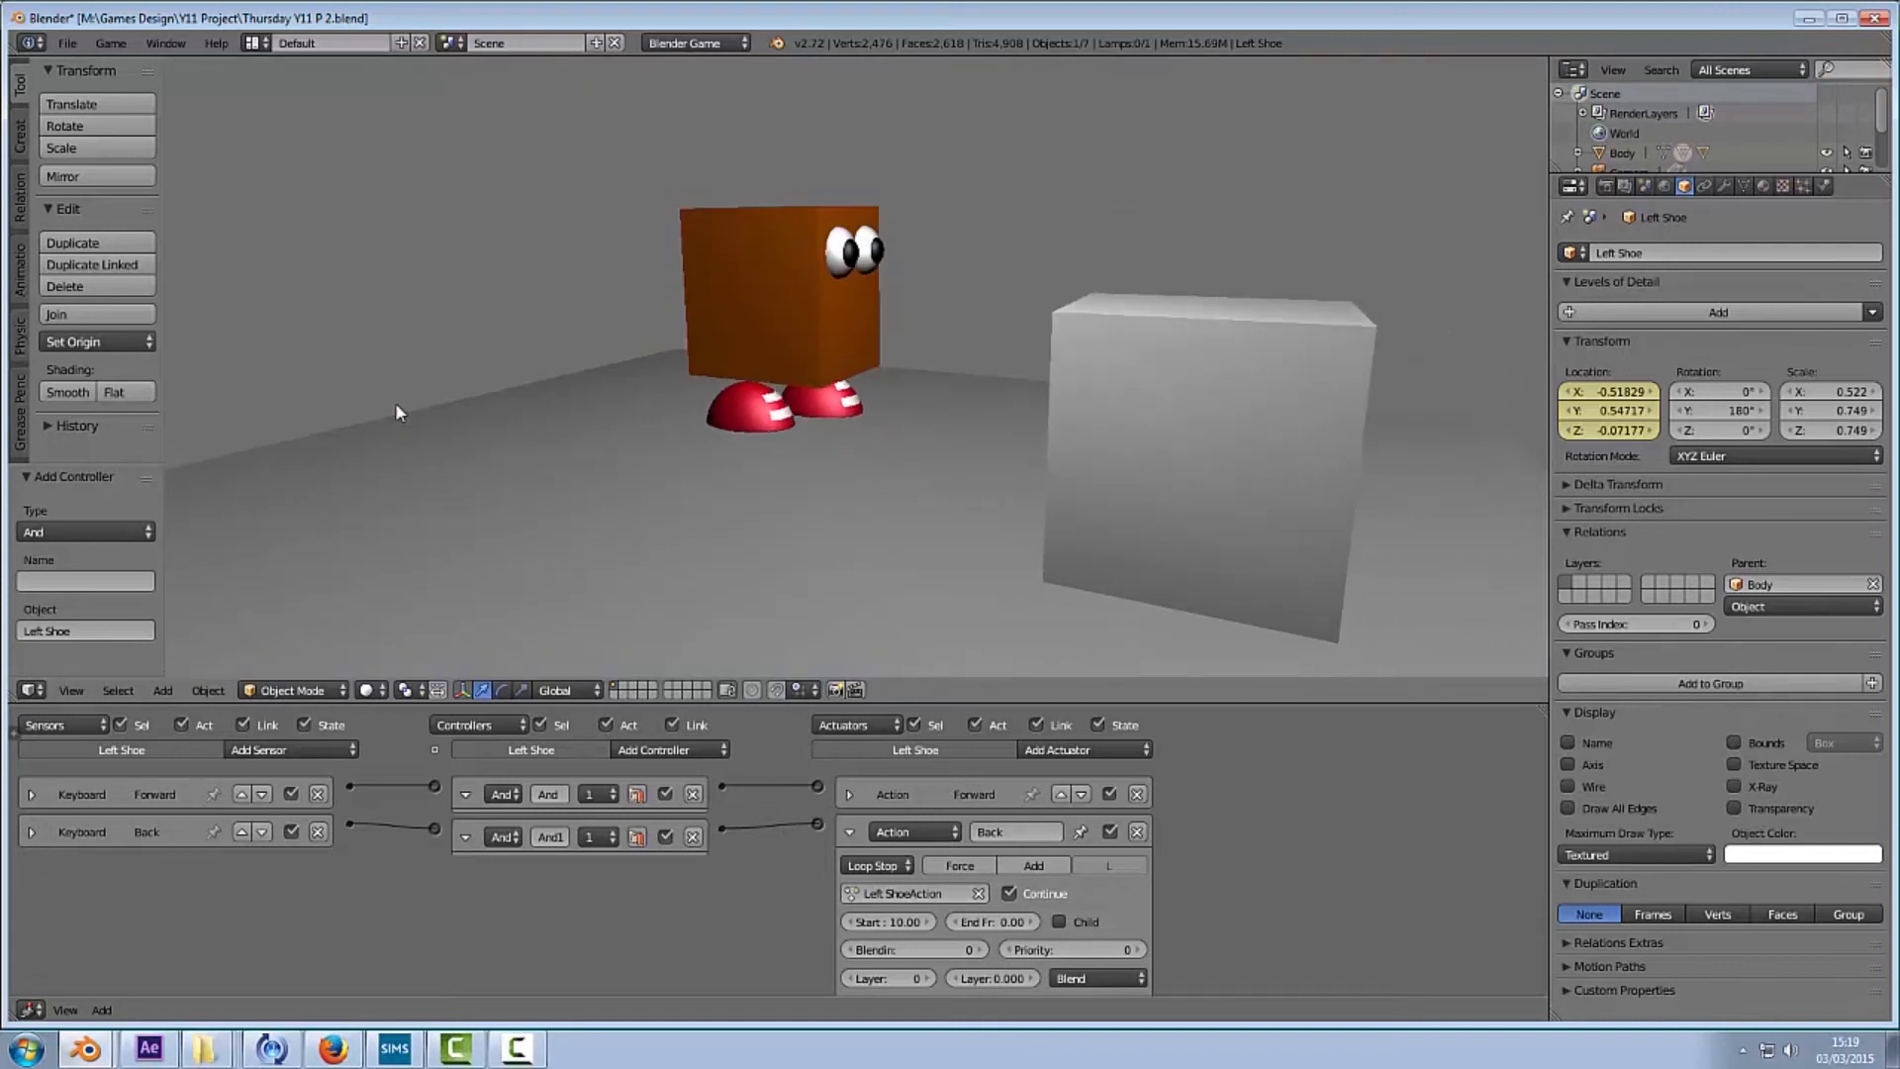
pyautogui.press('Down')
pyautogui.press('Up')
pyautogui.press('Down')
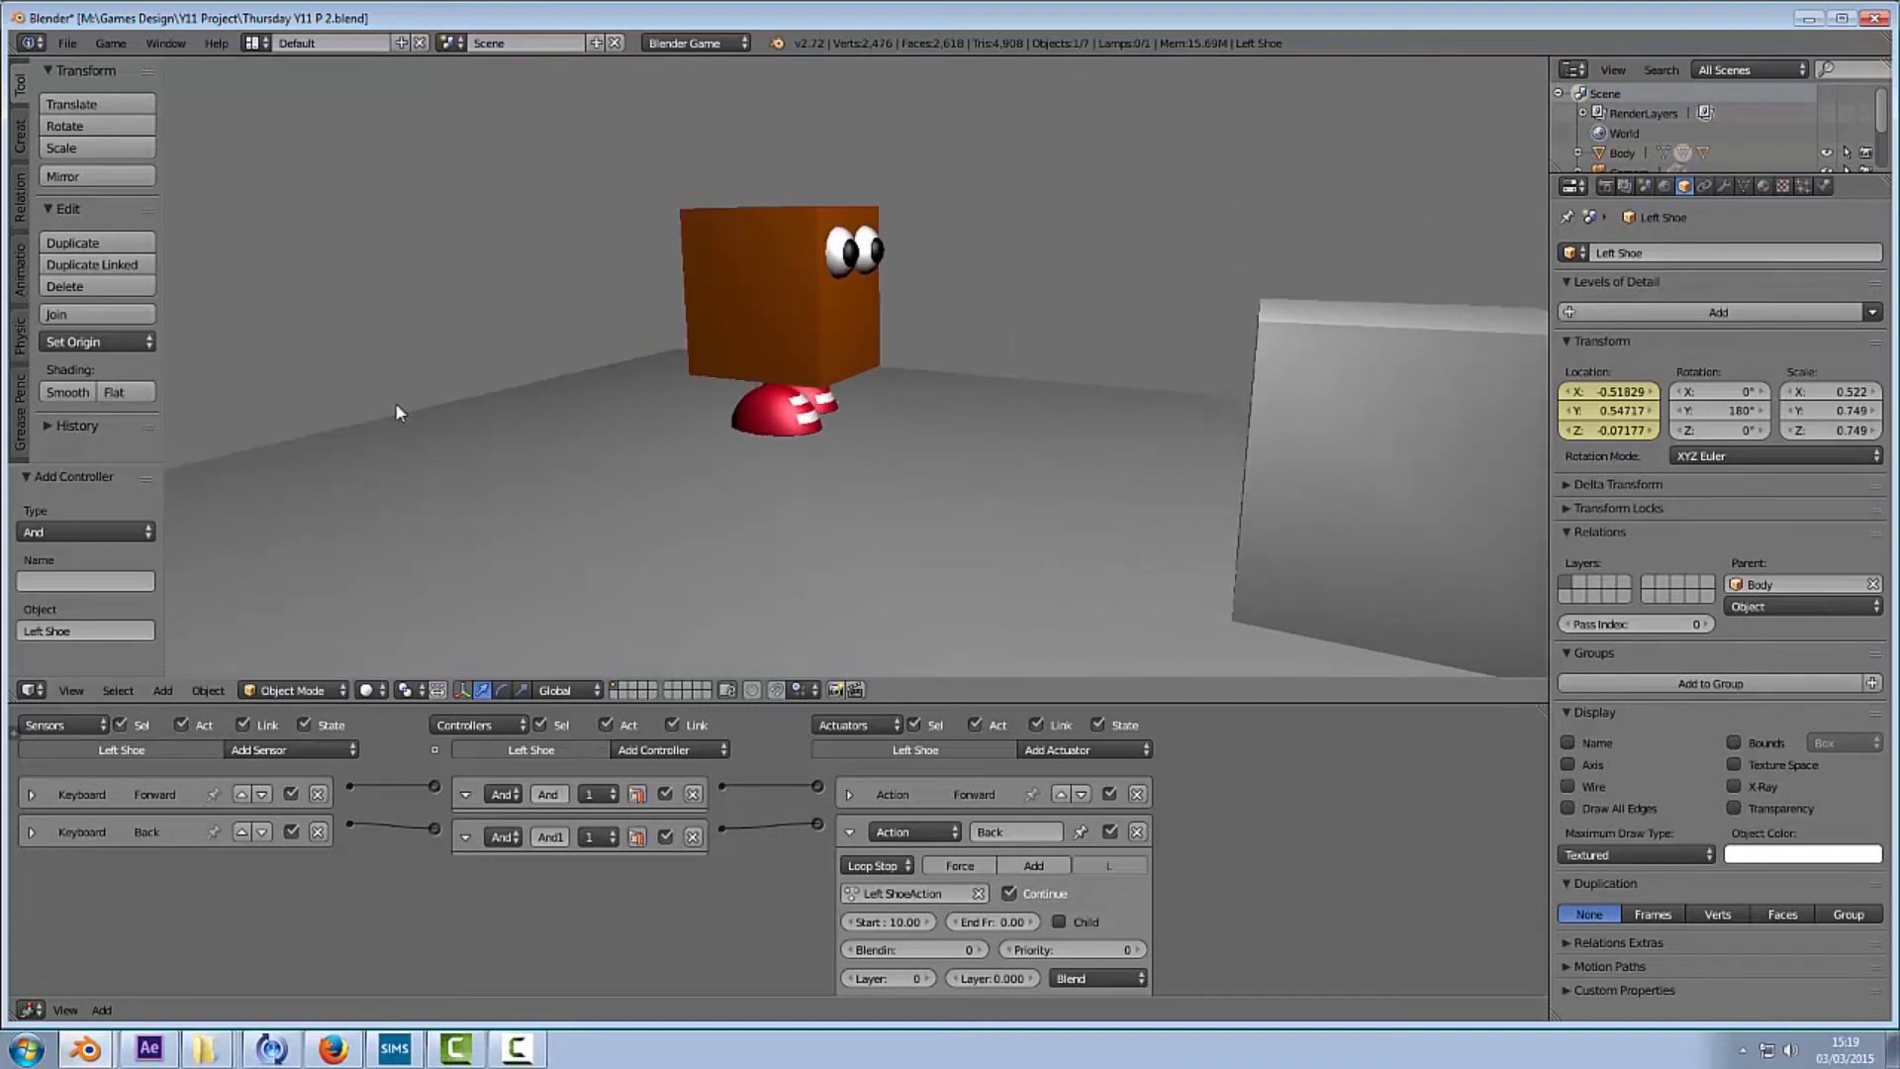
pyautogui.press('Escape')
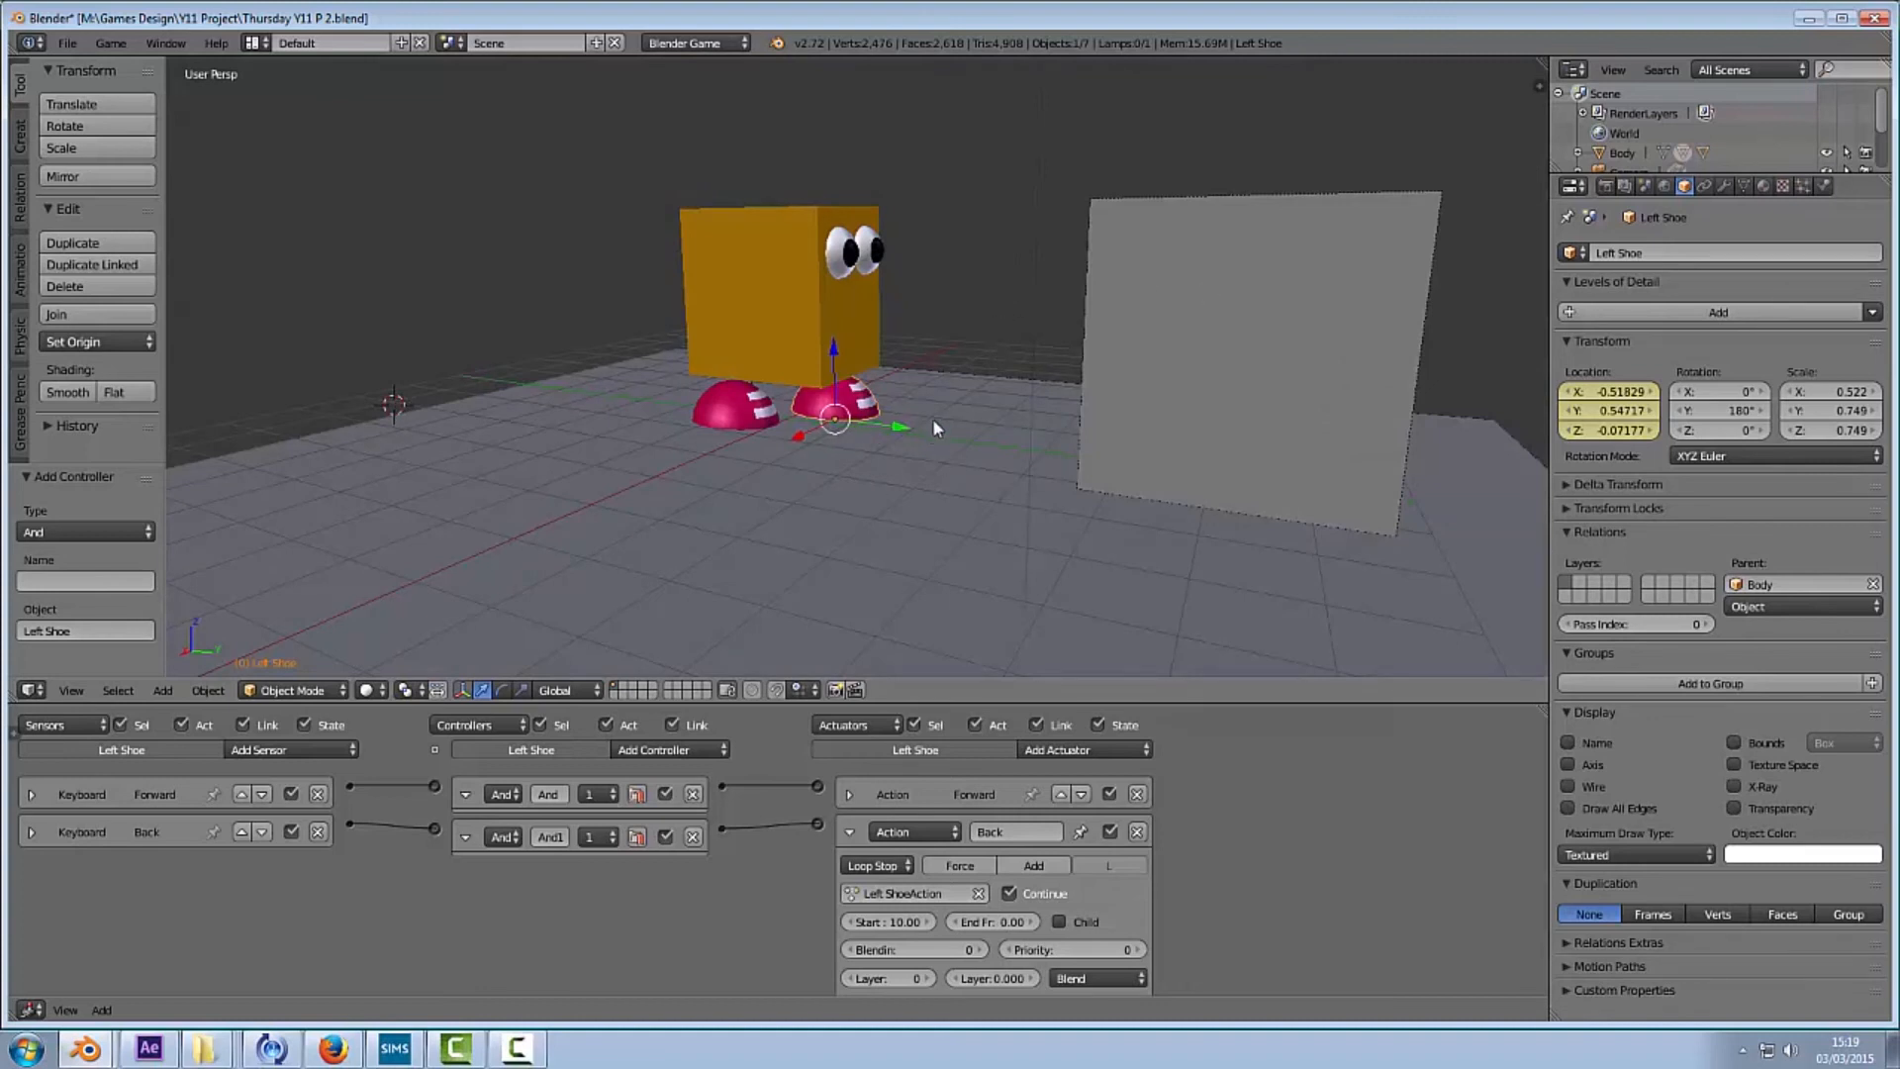
pyautogui.click(849, 831)
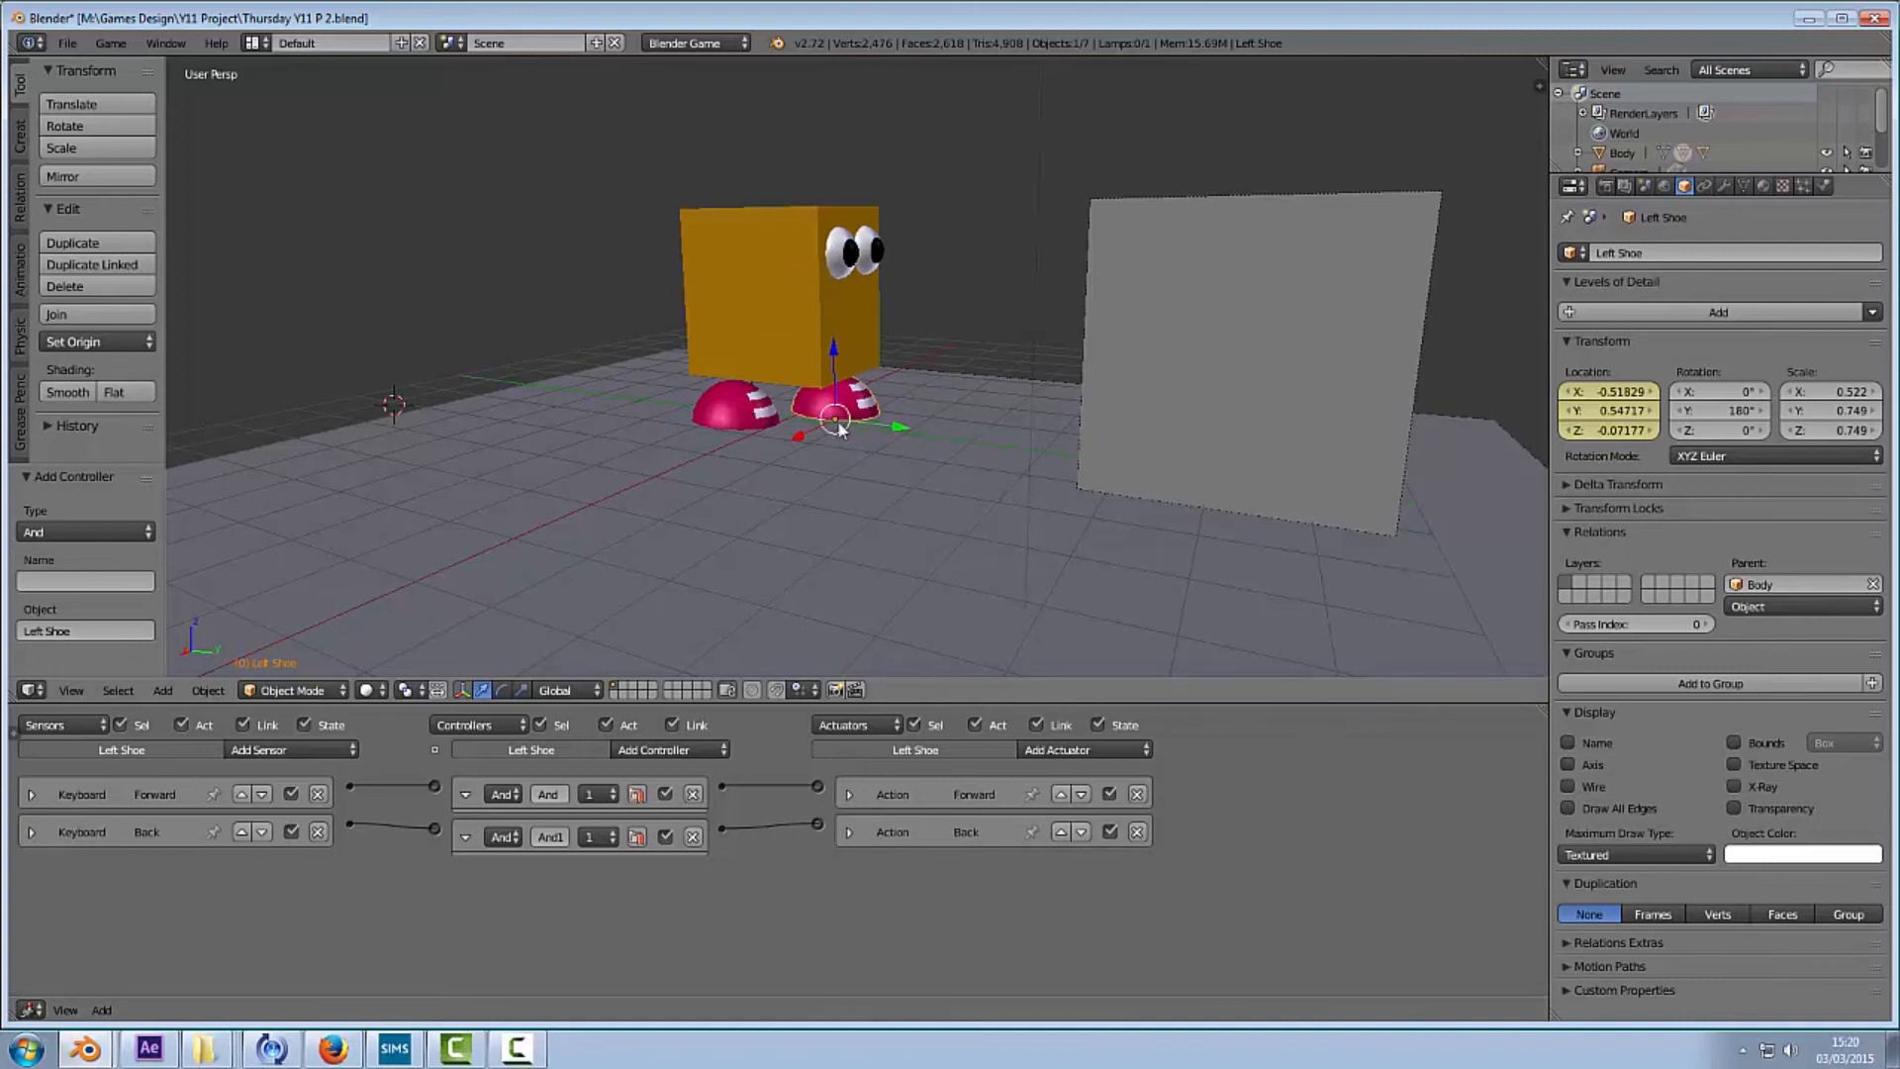
# Step: Rotate the body by about -141° around Z, test the game with it, and undo the rotation
pyautogui.rightClick(831, 306)
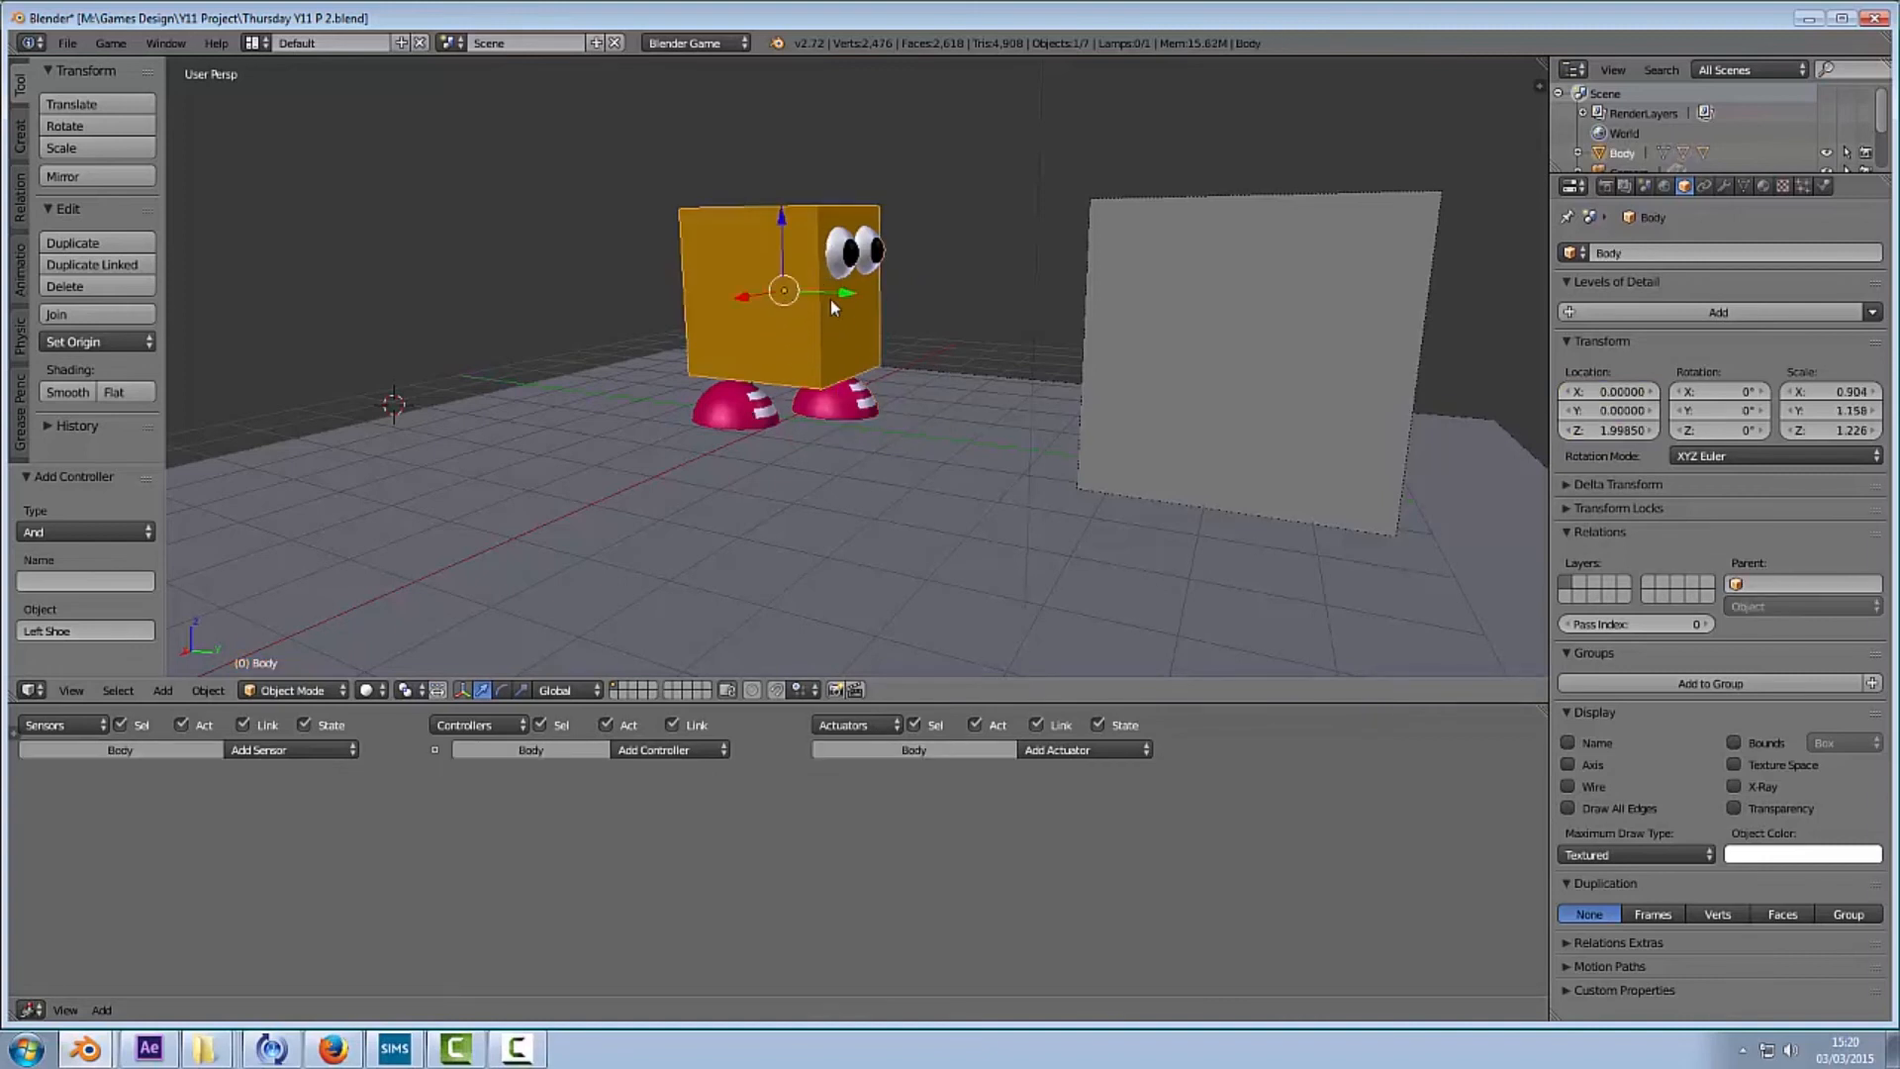
pyautogui.click(501, 690)
pyautogui.moveTo(826, 295); pyautogui.dragTo(774, 302)
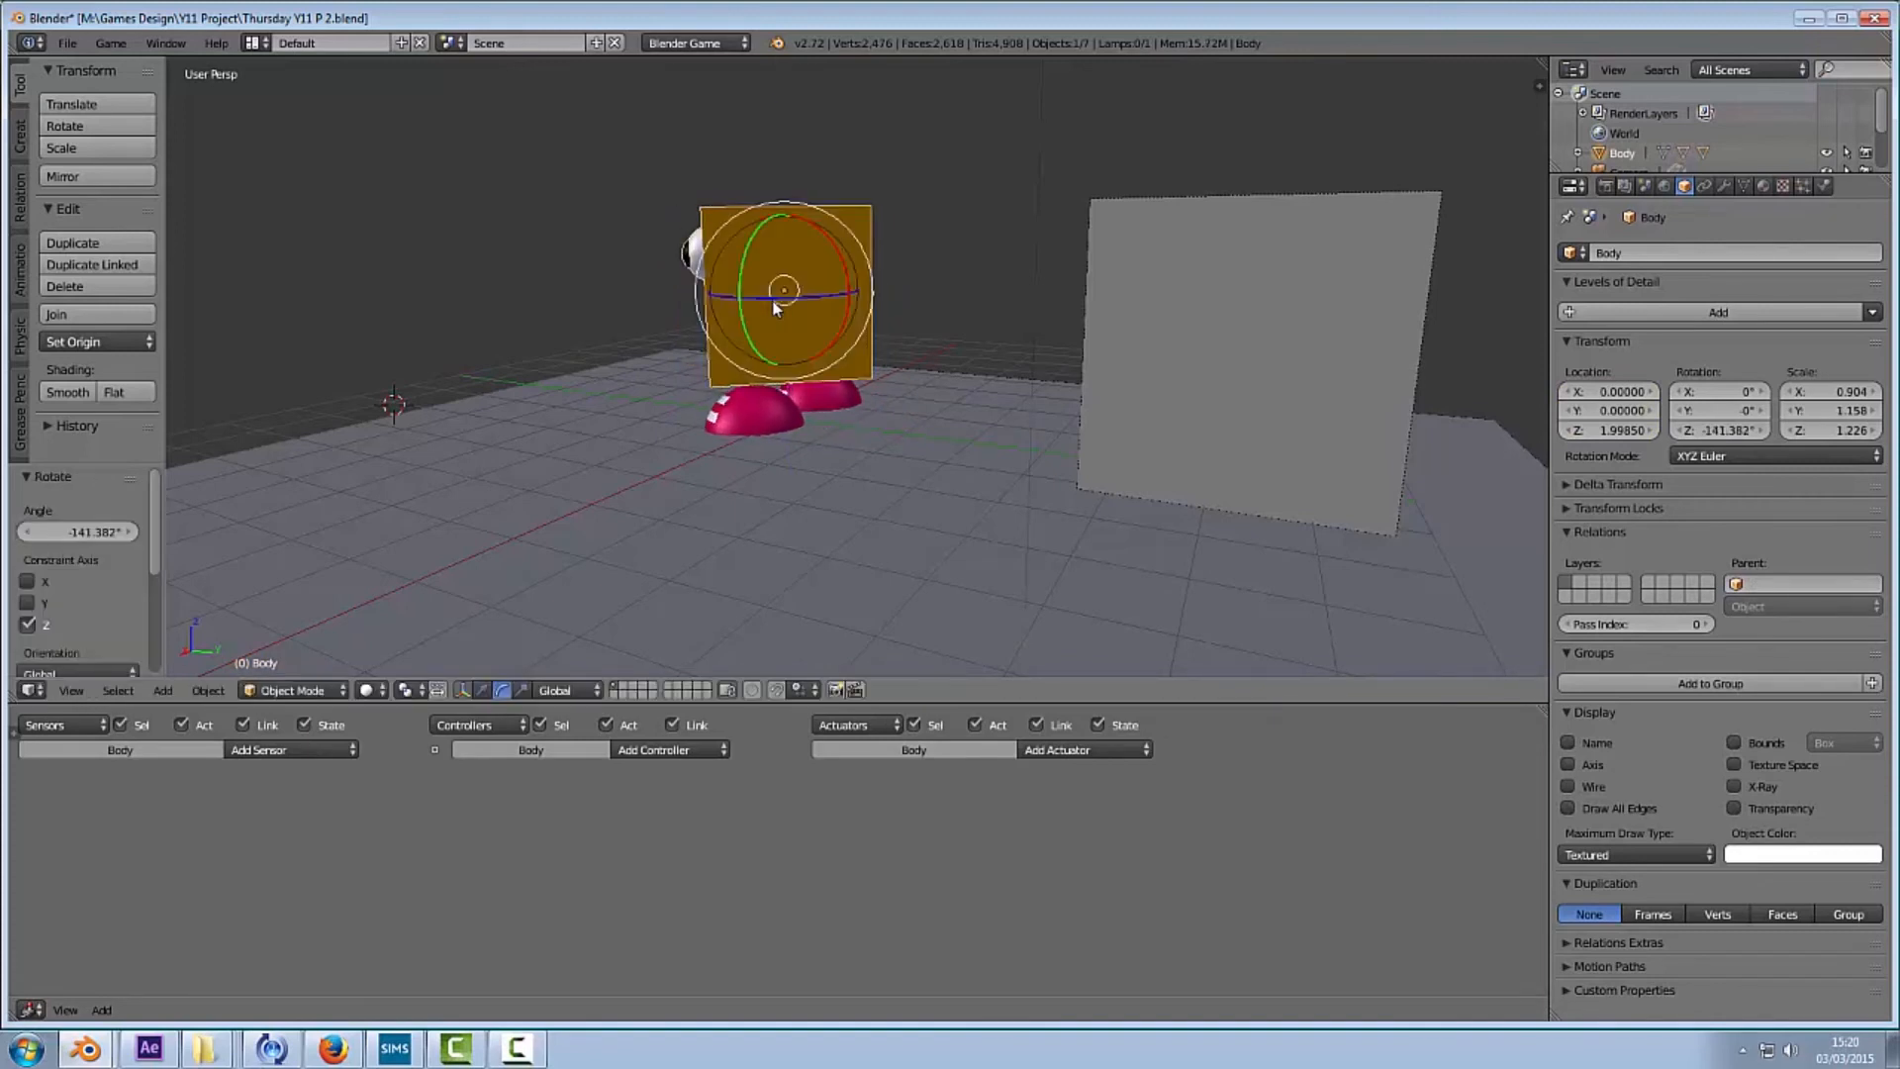
pyautogui.press('p')
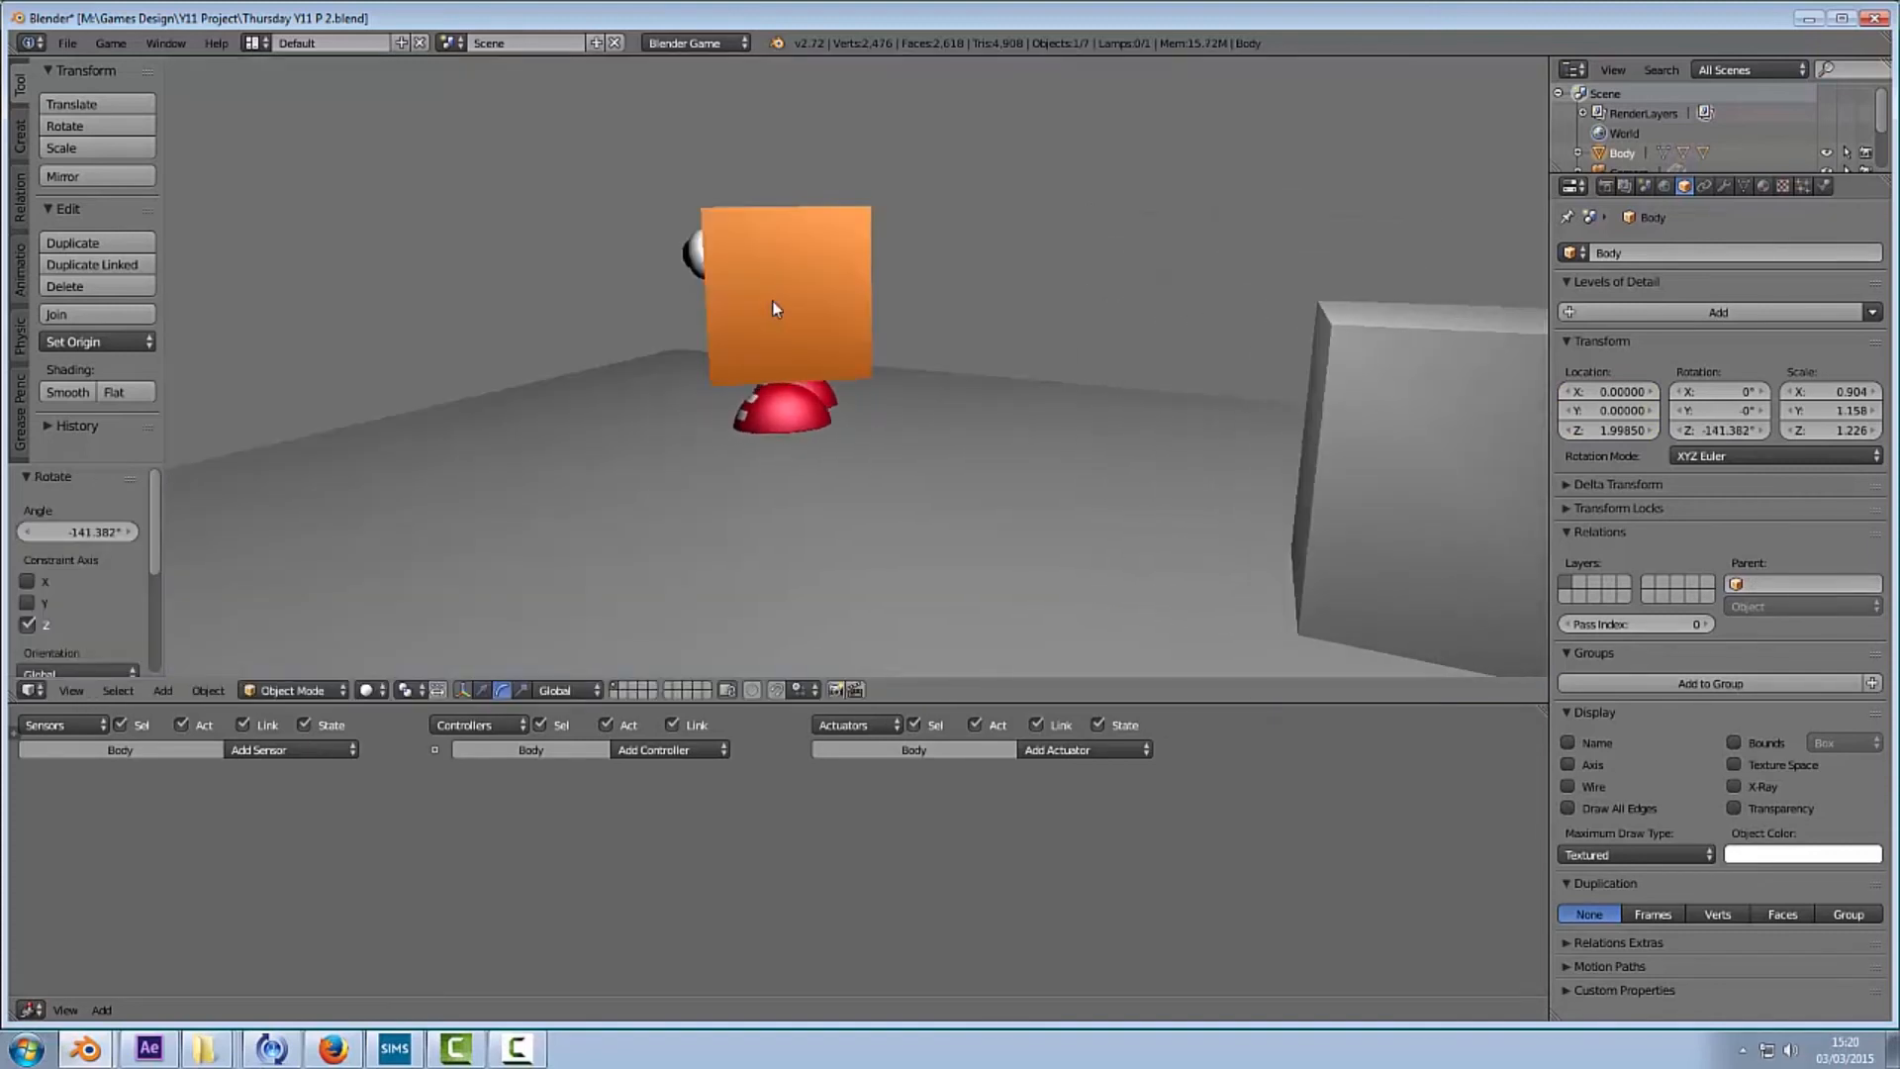
pyautogui.press('Escape')
pyautogui.hotkey('ctrl', 'z')
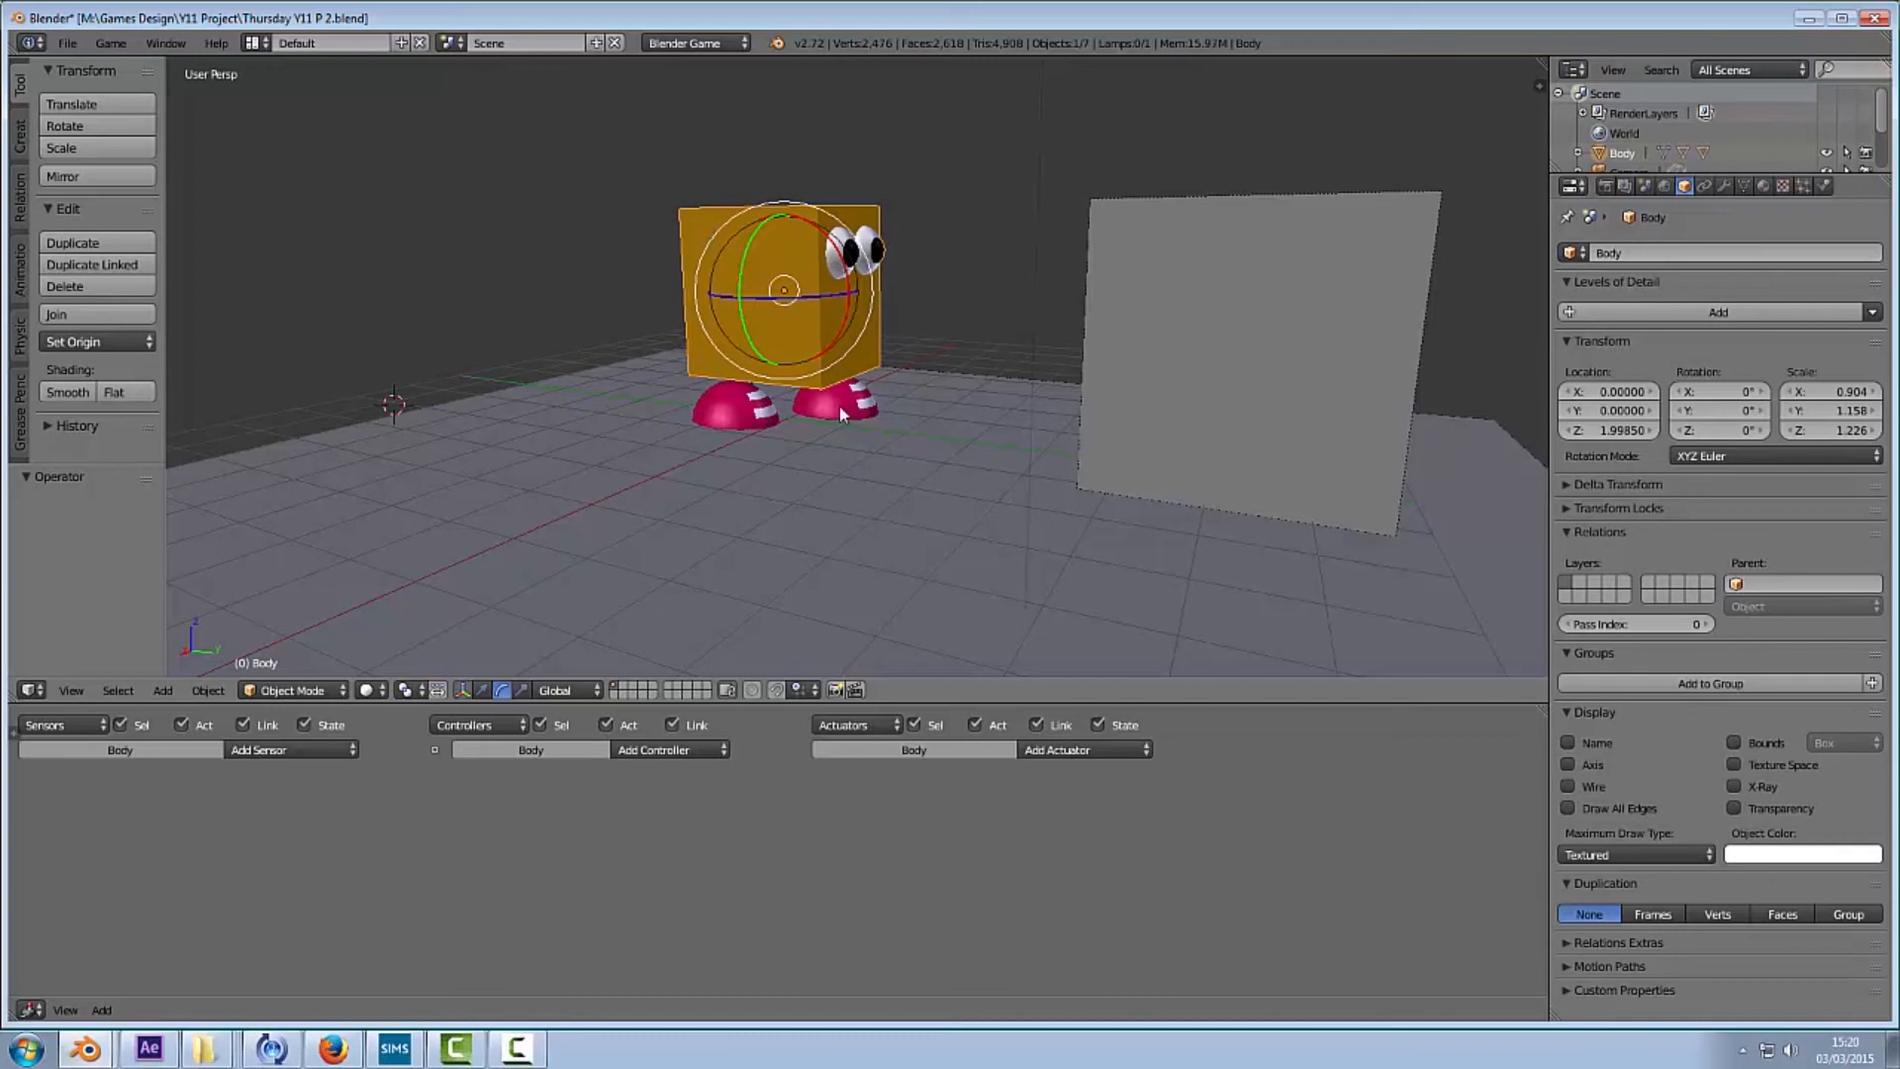
pyautogui.click(483, 690)
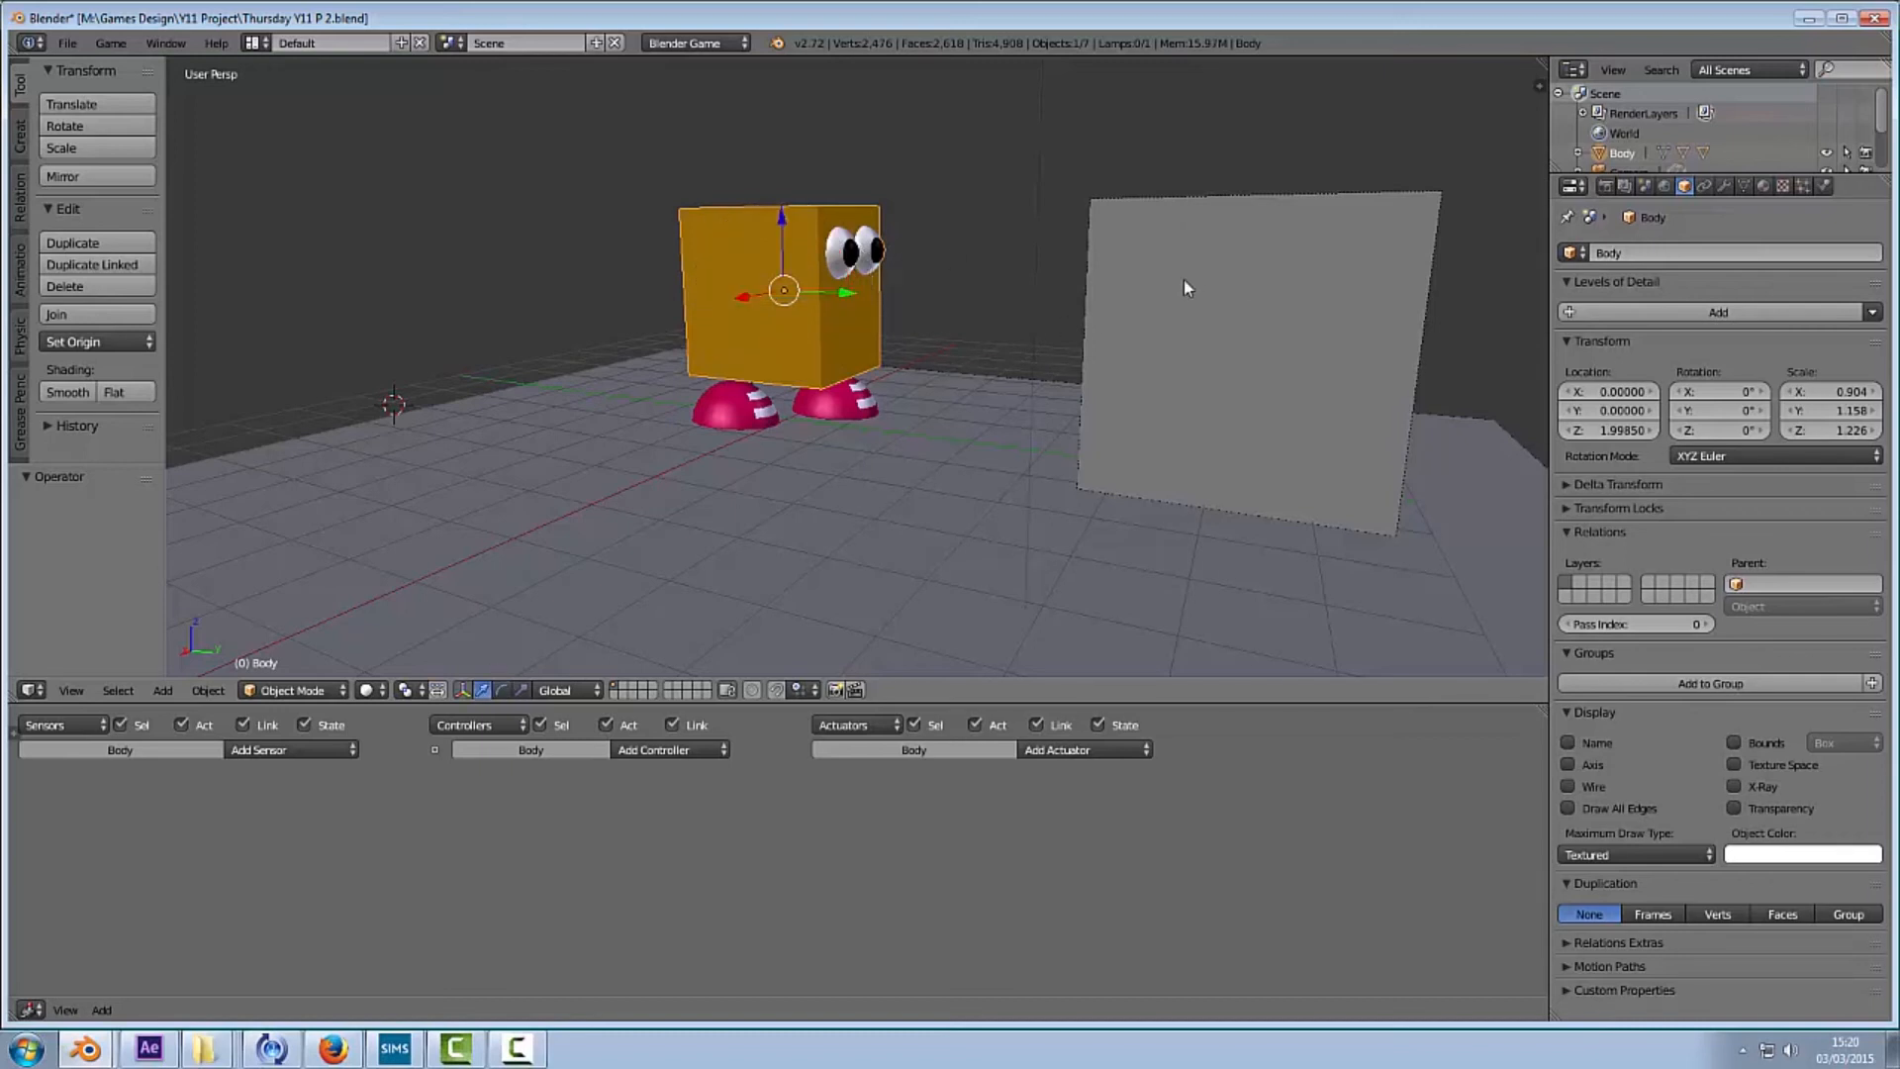
# Step: Parent the body to the grey cube that holds the motion logic, using the Object parent type
pyautogui.rightClick(1321, 297)
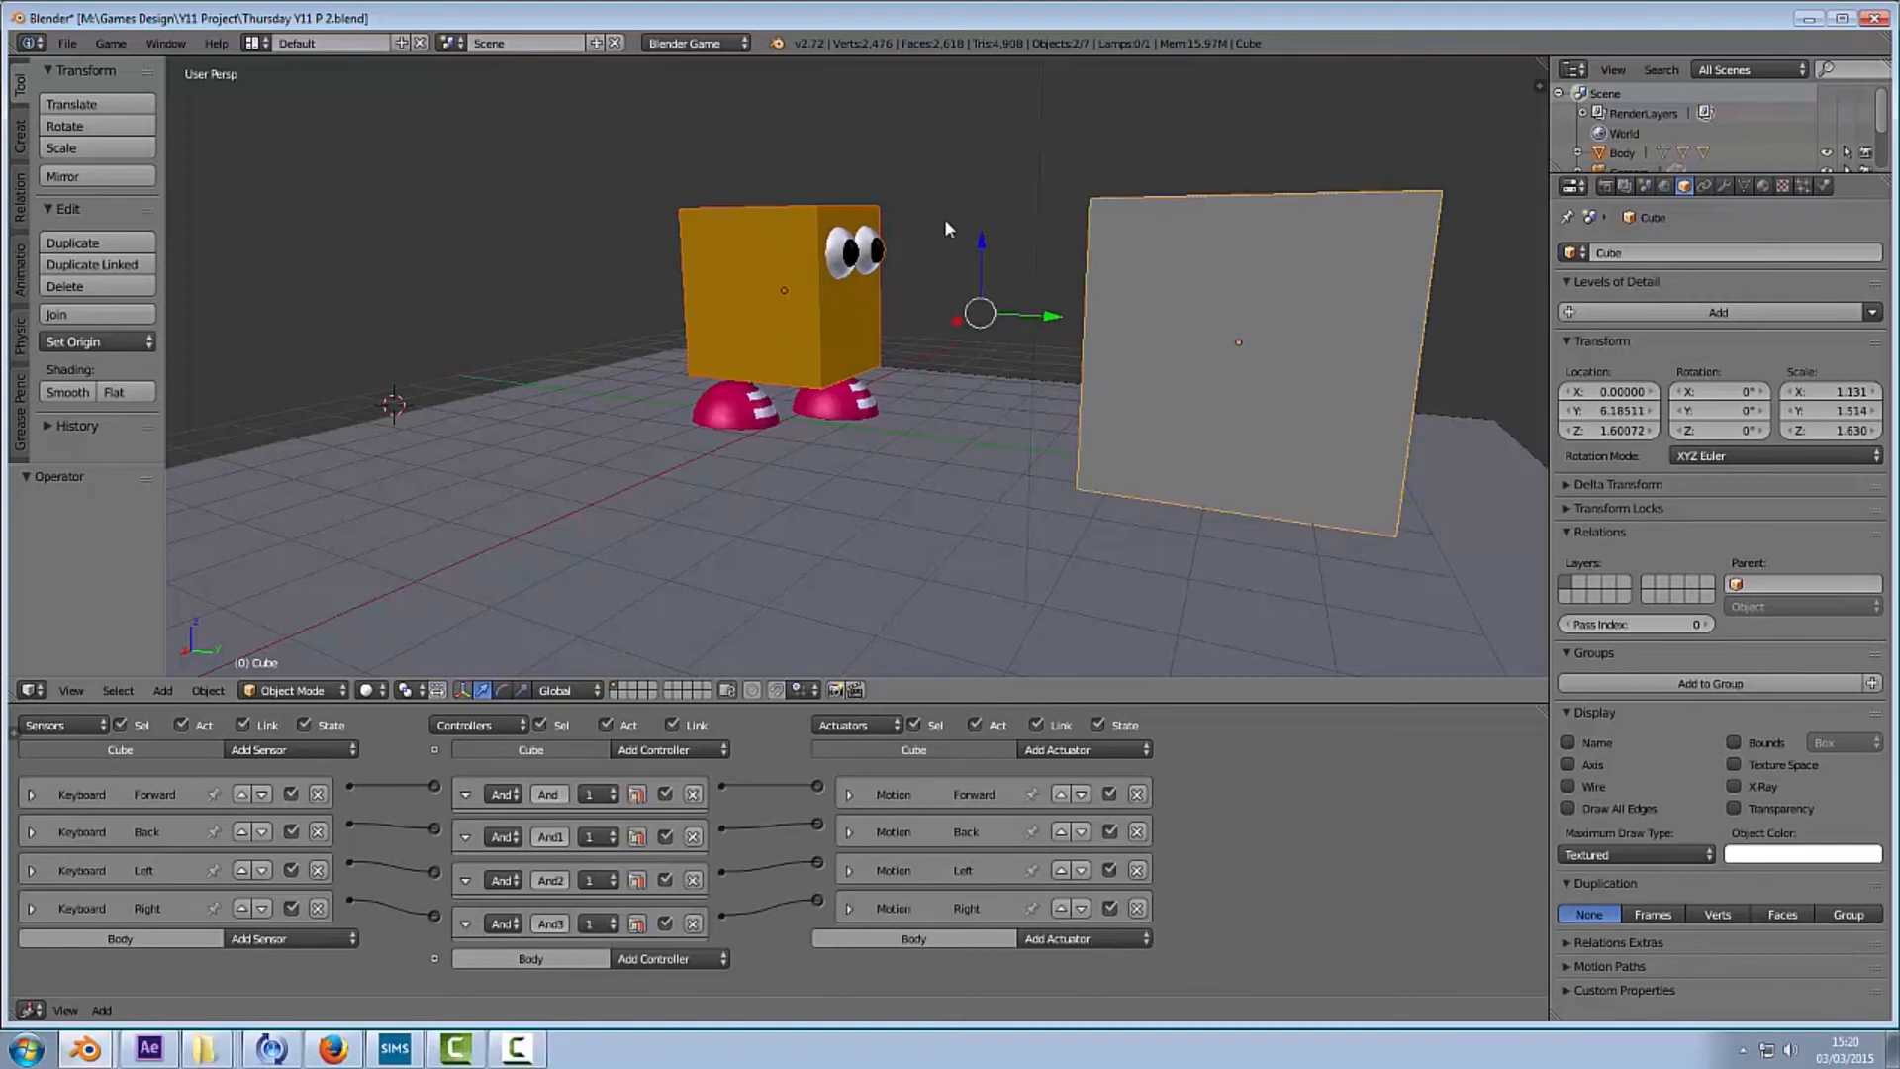
pyautogui.hotkey('ctrl', 'p')
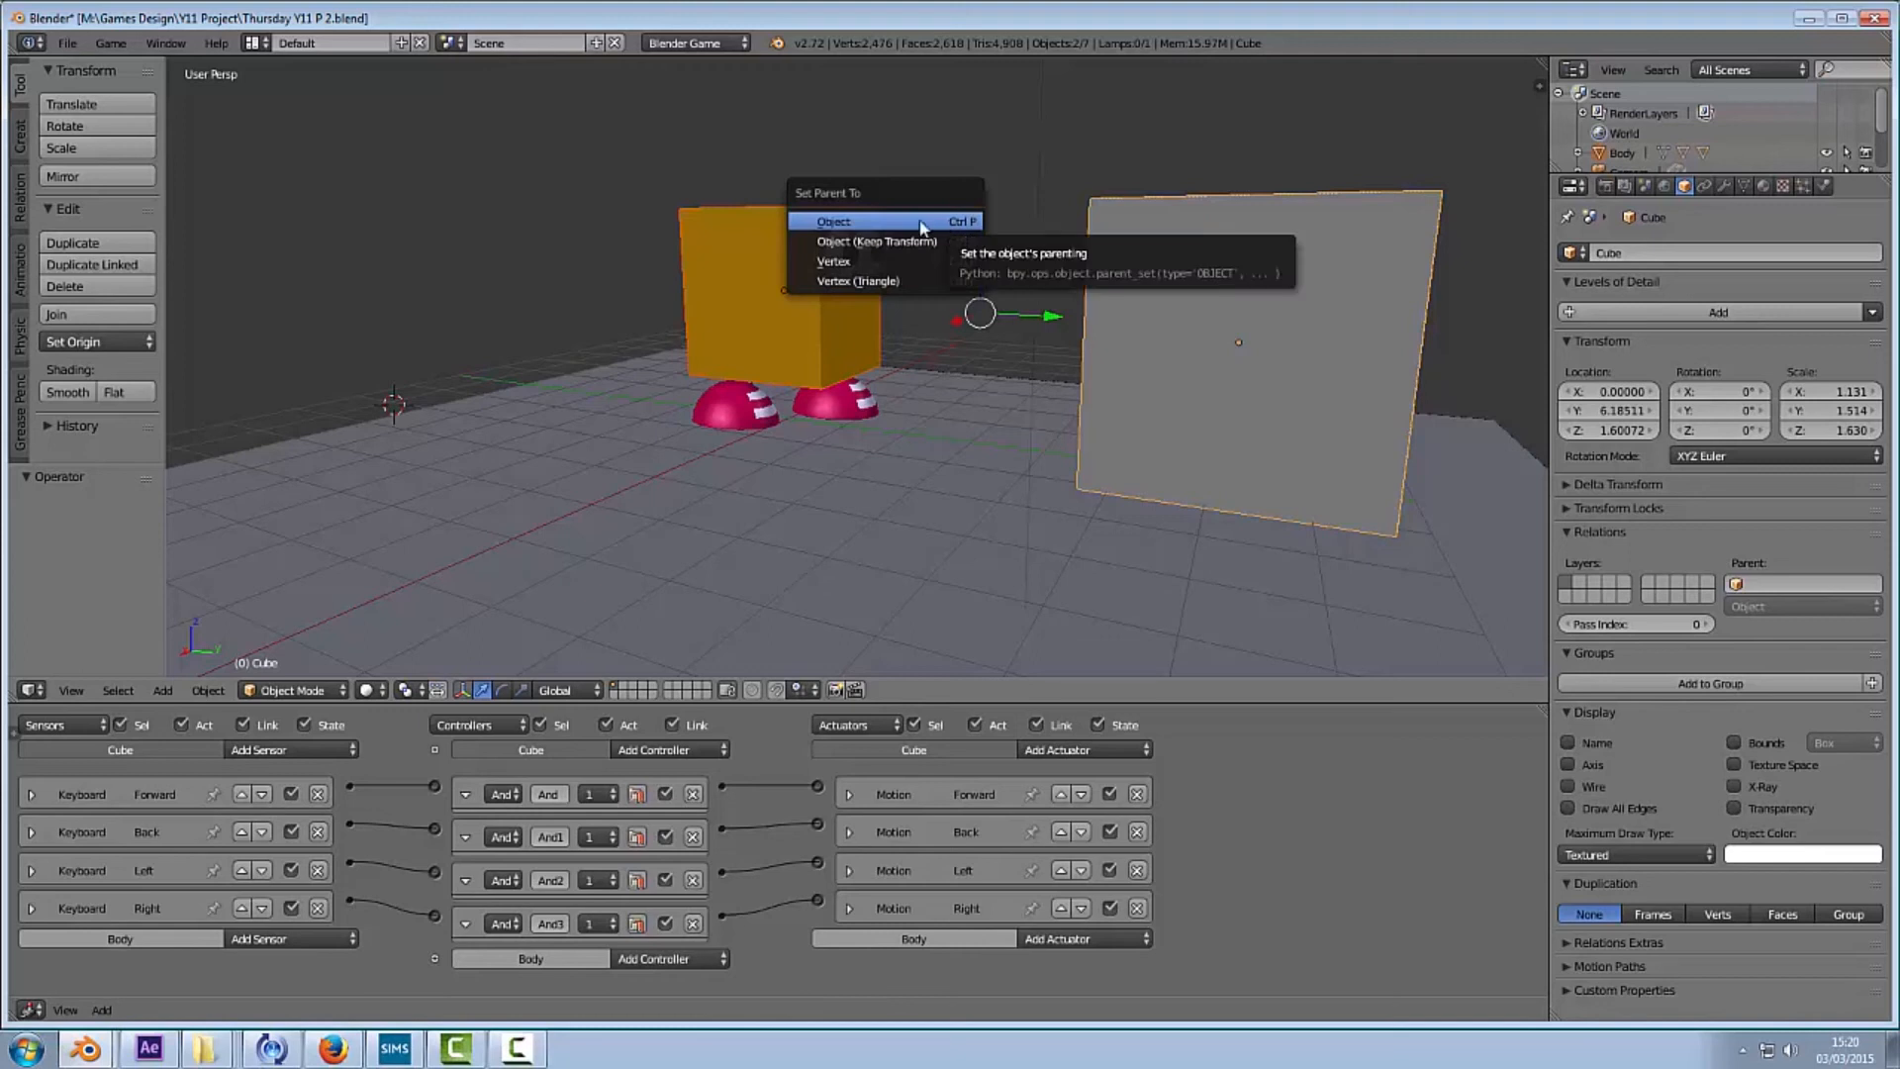
pyautogui.click(921, 222)
# Step: Move the body inside the grey cube, to about Y 6.29 and Z 1.92
pyautogui.rightClick(857, 338)
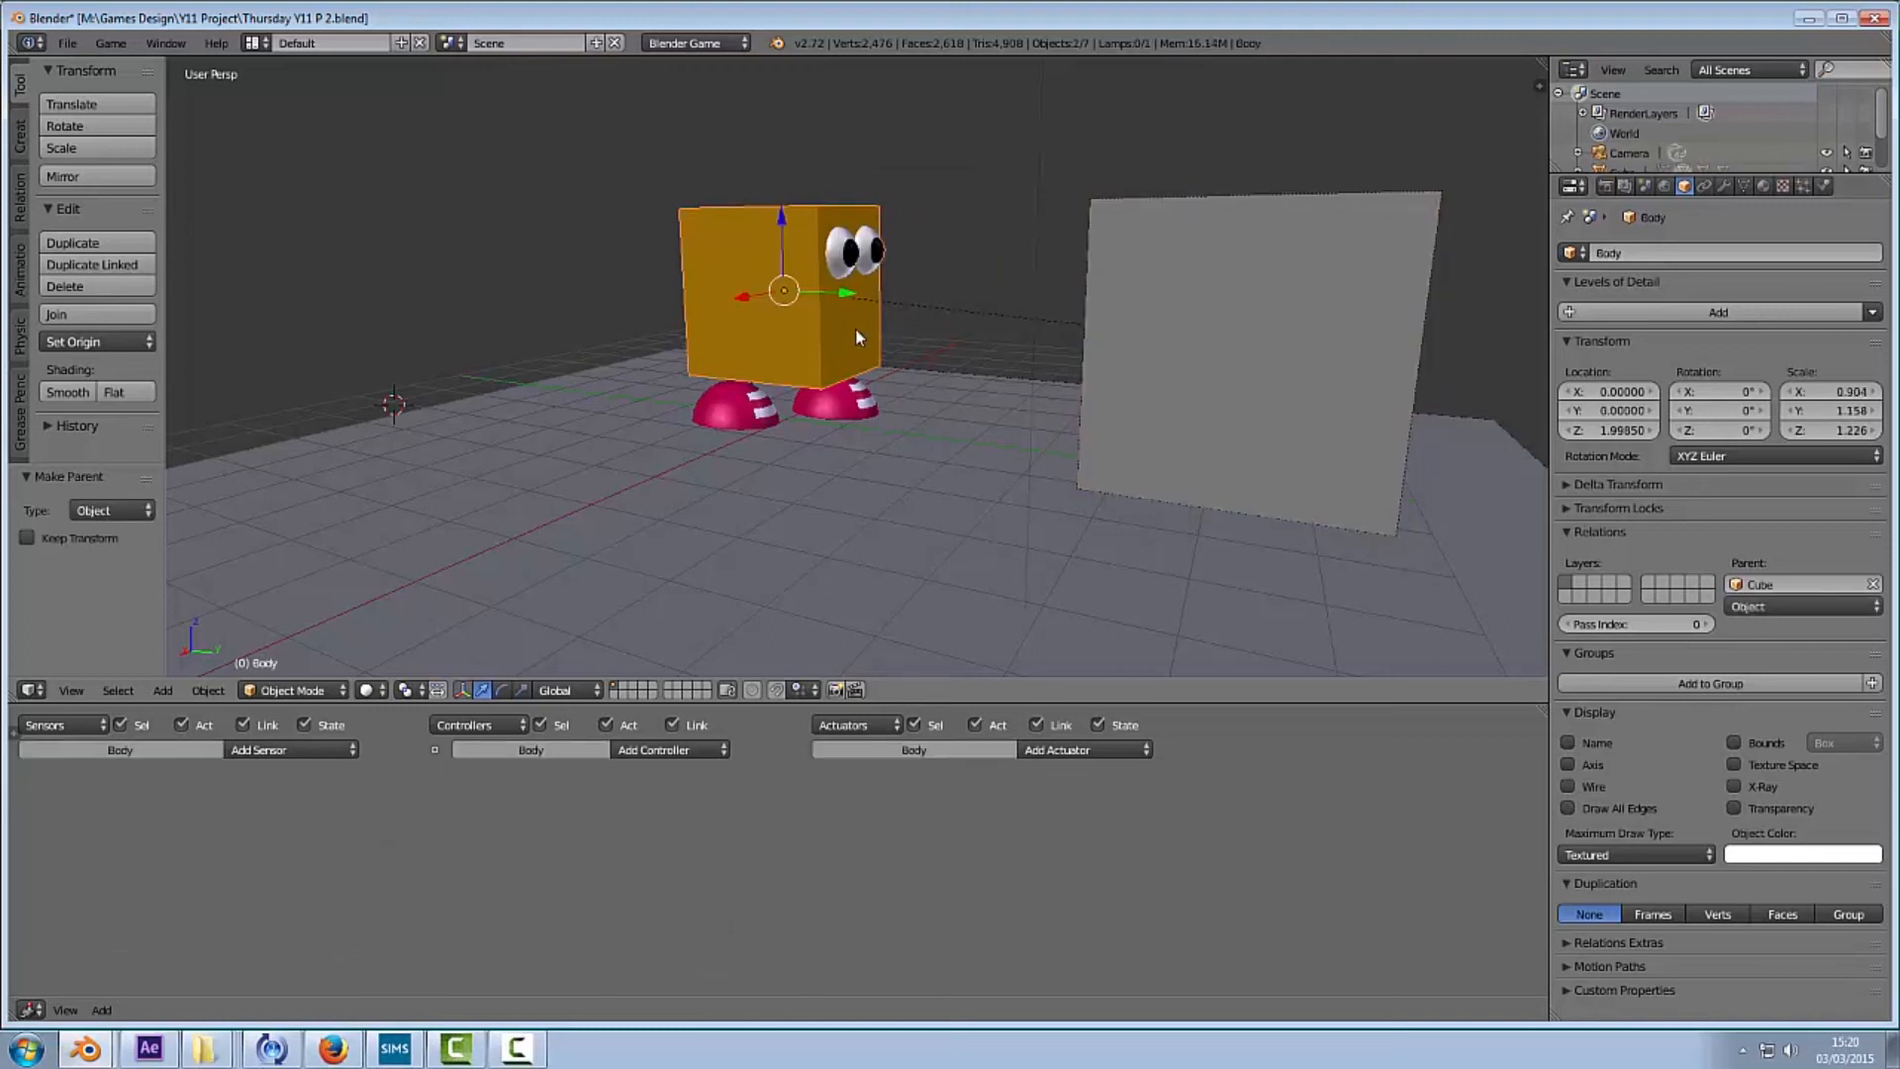
pyautogui.moveTo(852, 293); pyautogui.dragTo(1324, 431)
pyautogui.moveTo(1324, 430); pyautogui.dragTo(1227, 407, button='middle')
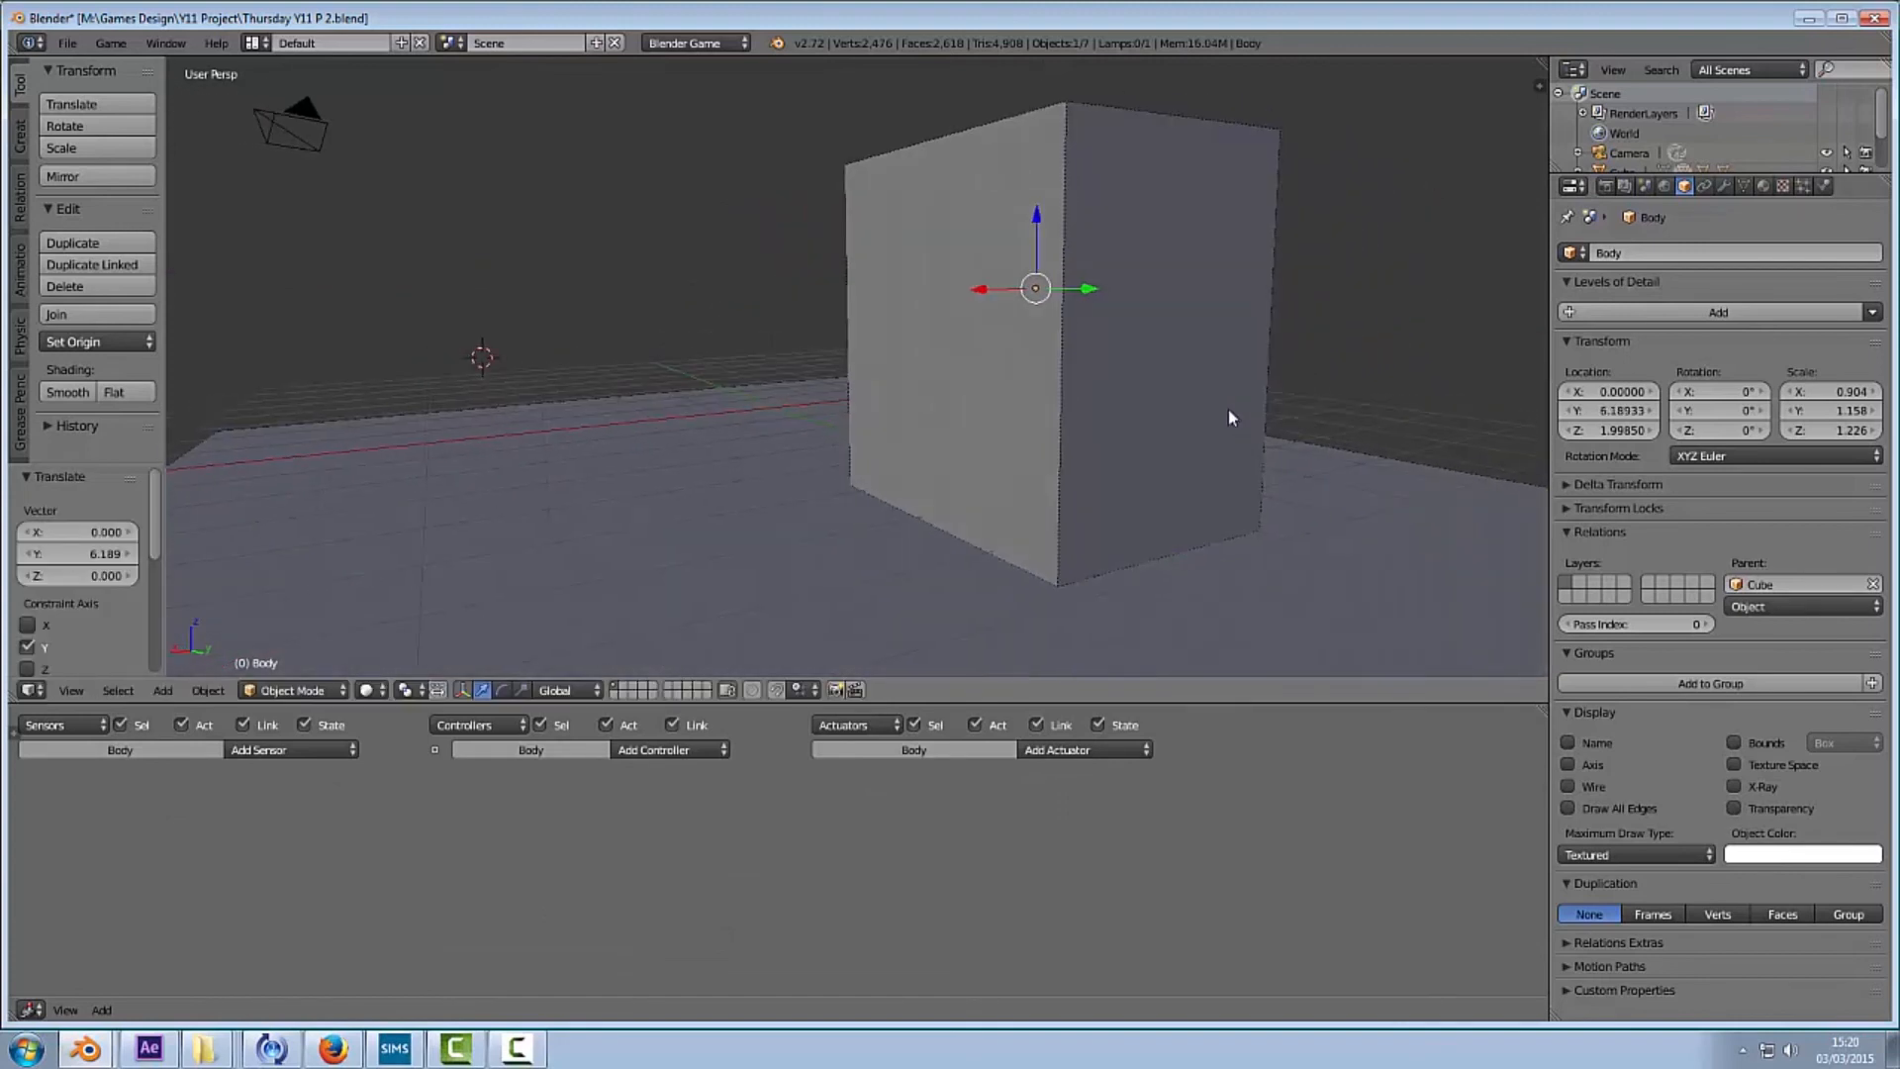
pyautogui.moveTo(1089, 290); pyautogui.dragTo(1102, 297)
pyautogui.moveTo(1136, 349); pyautogui.dragTo(1142, 327, button='middle')
pyautogui.moveTo(1040, 99); pyautogui.dragTo(1045, 93)
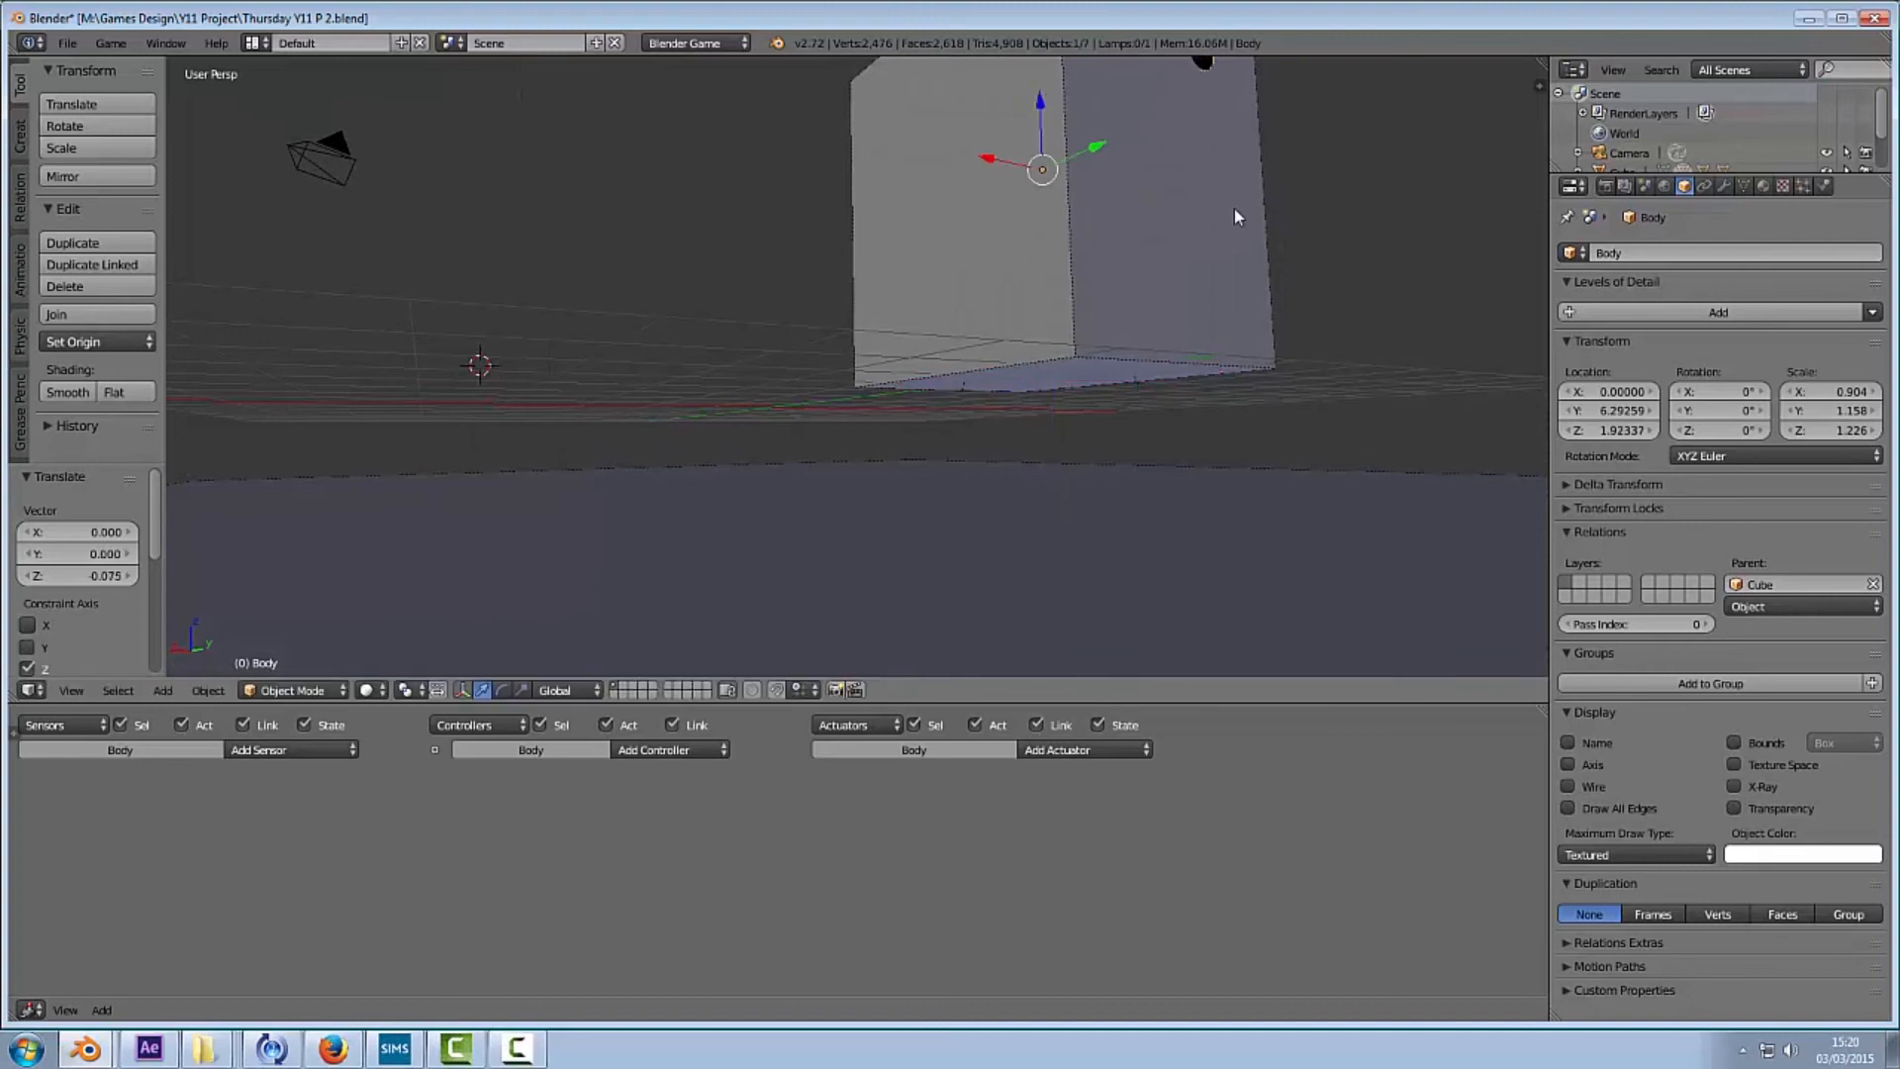
pyautogui.moveTo(1234, 209); pyautogui.dragTo(1182, 302, button='middle')
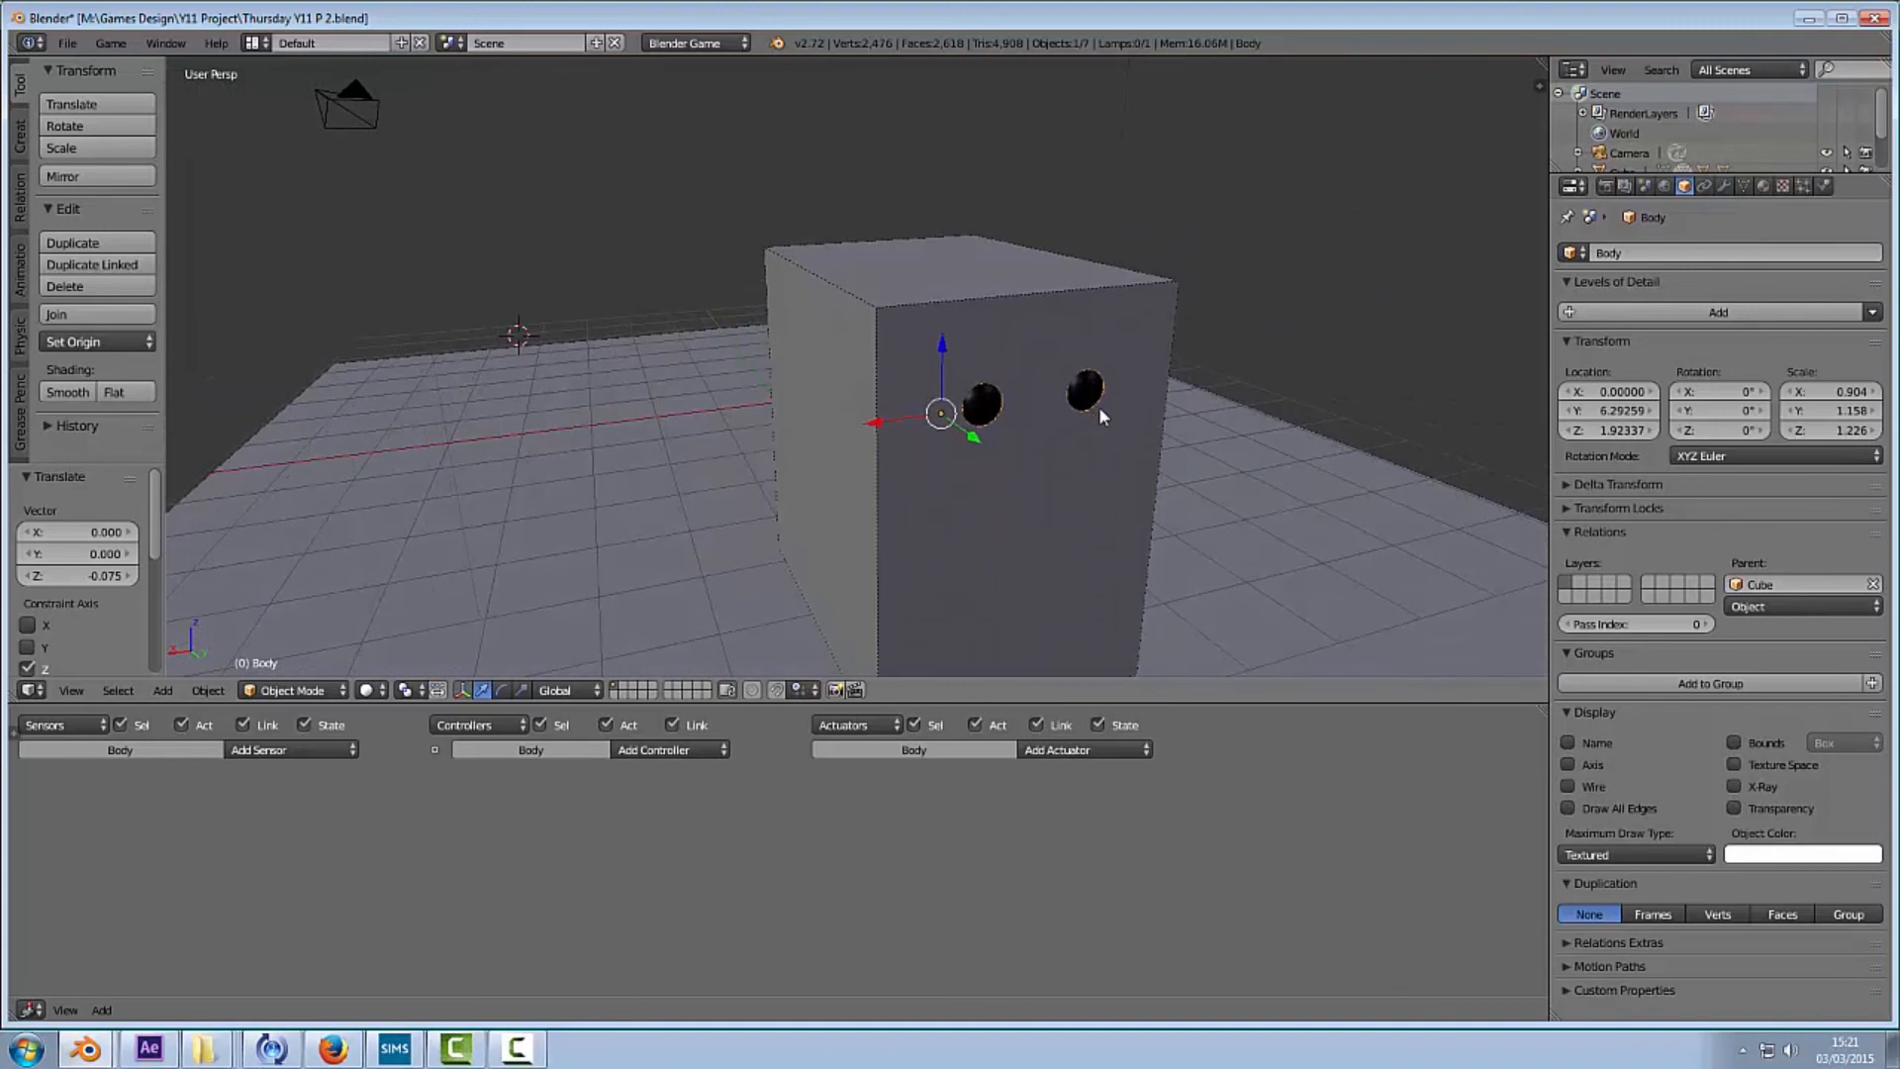
# Step: Try to slide the body out of the grey cube along Y
pyautogui.rightClick(1168, 332)
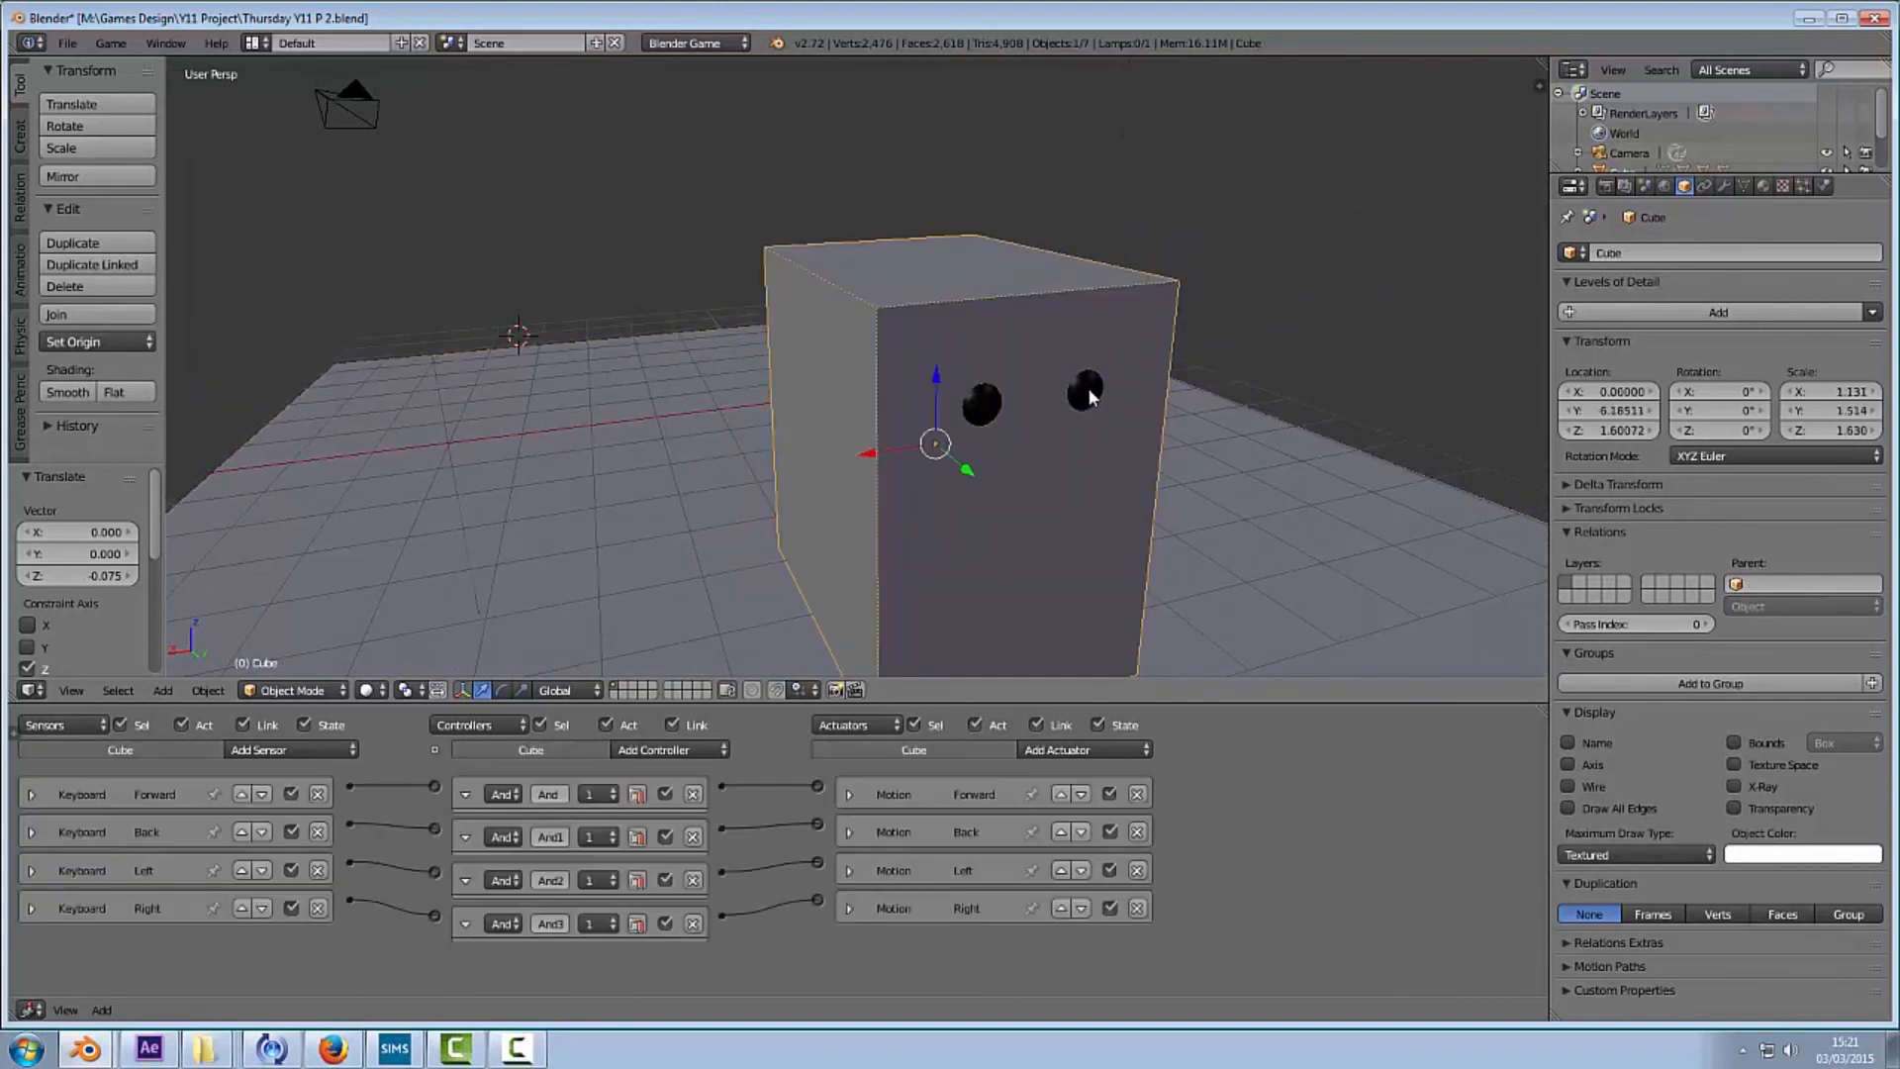
pyautogui.moveTo(1086, 397); pyautogui.dragTo(1156, 332, button='middle')
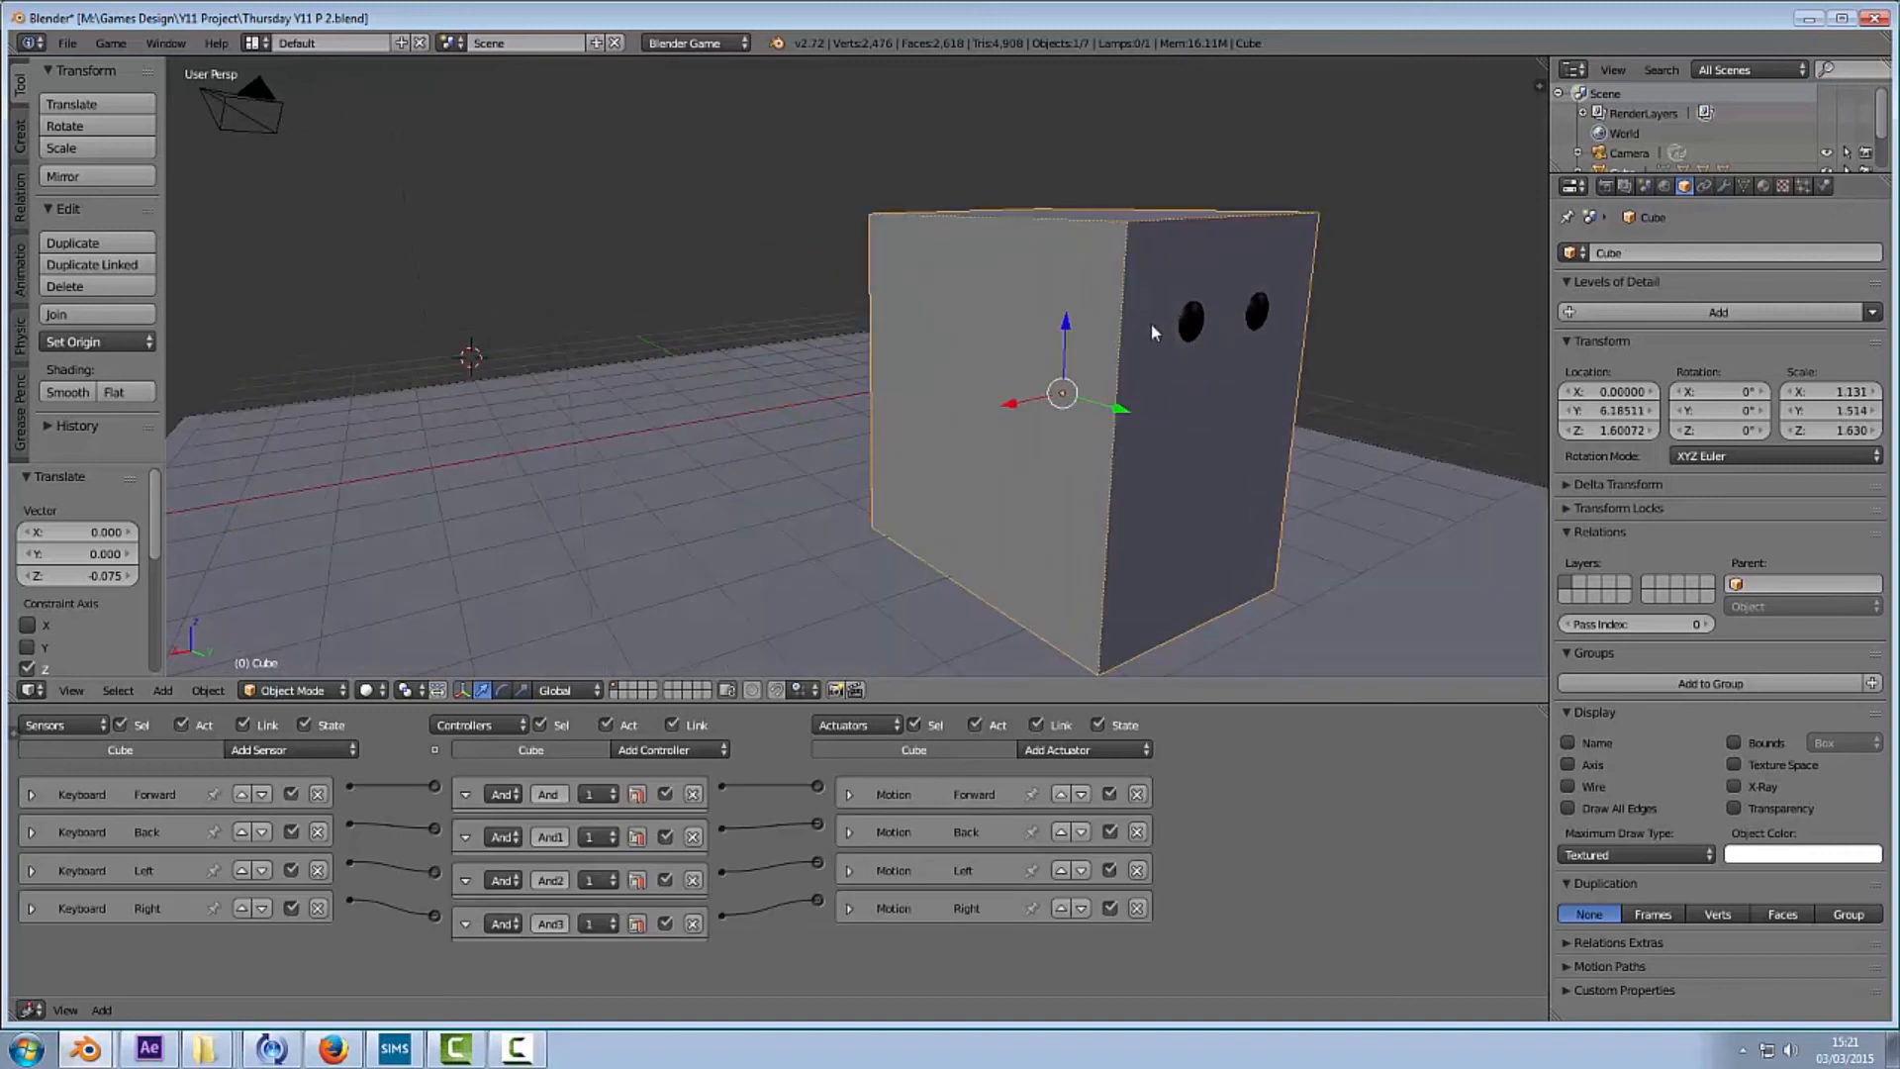
pyautogui.rightClick(1180, 325)
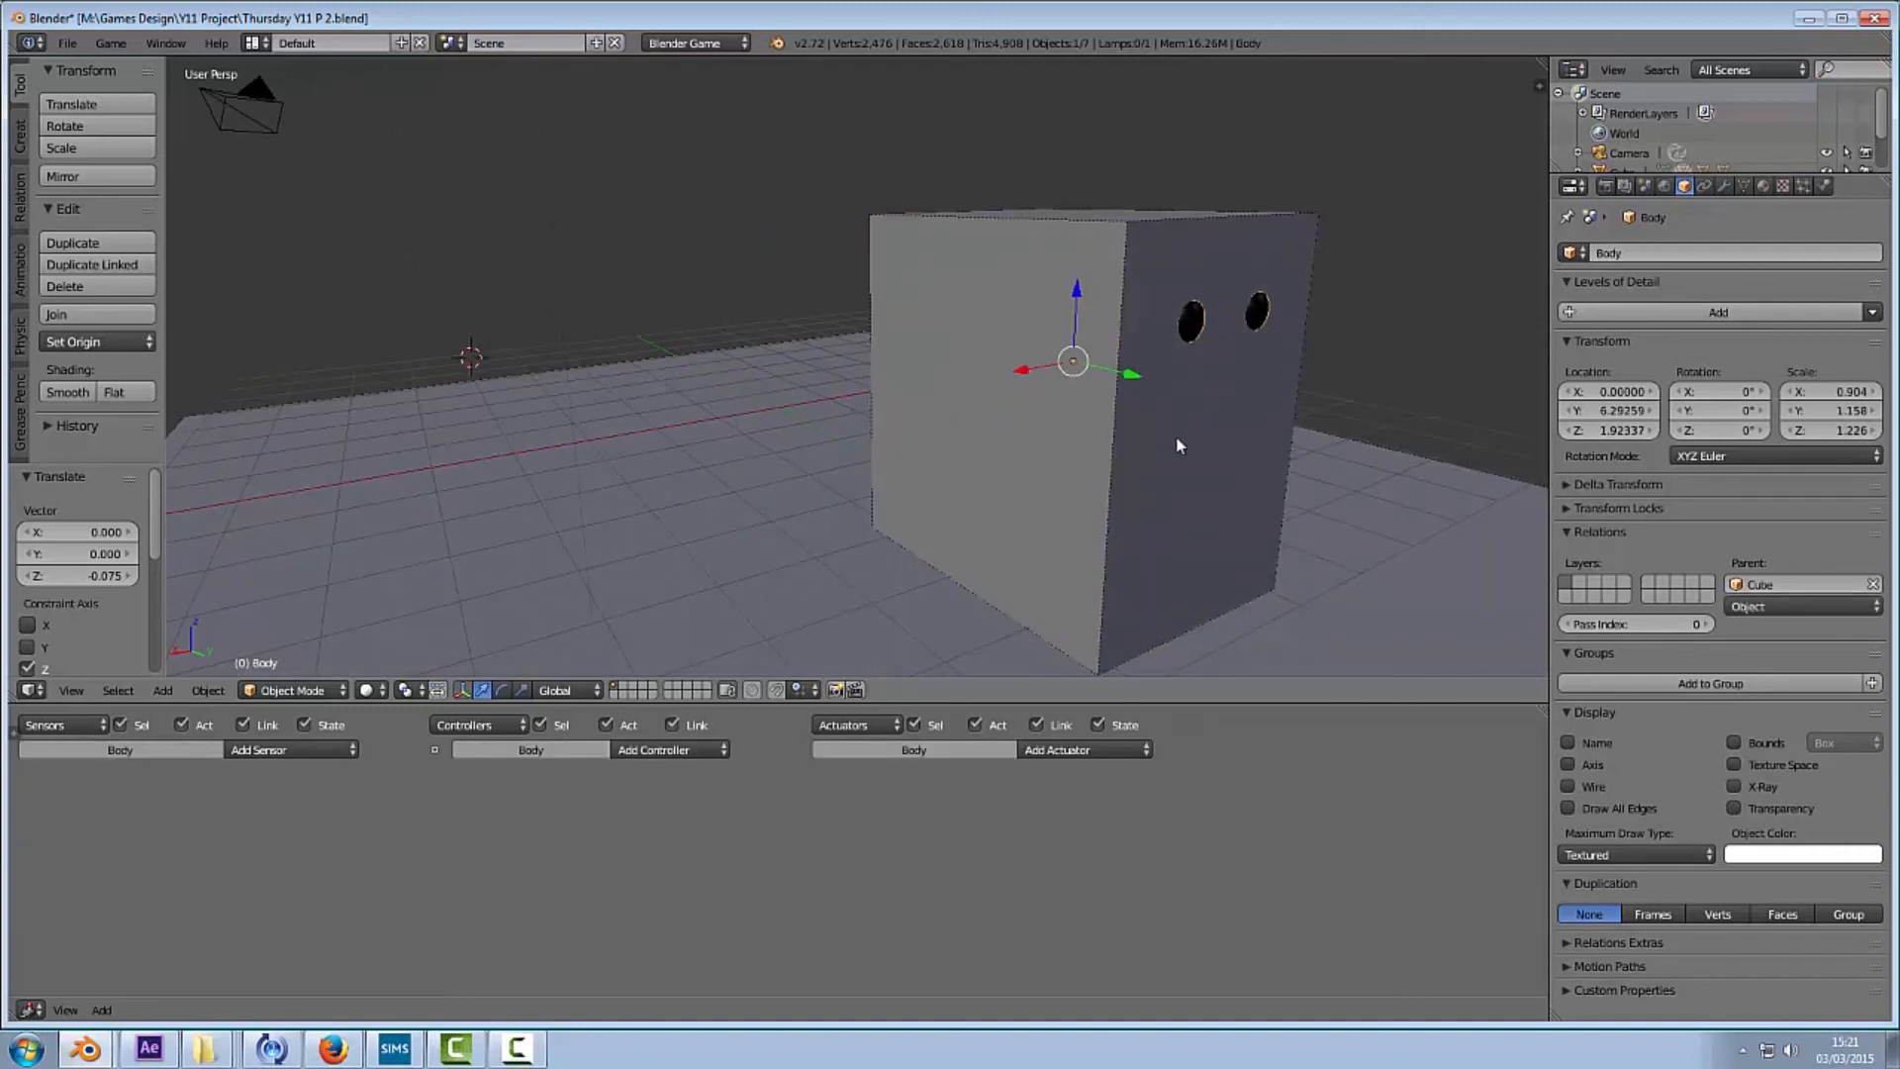
pyautogui.press('p')
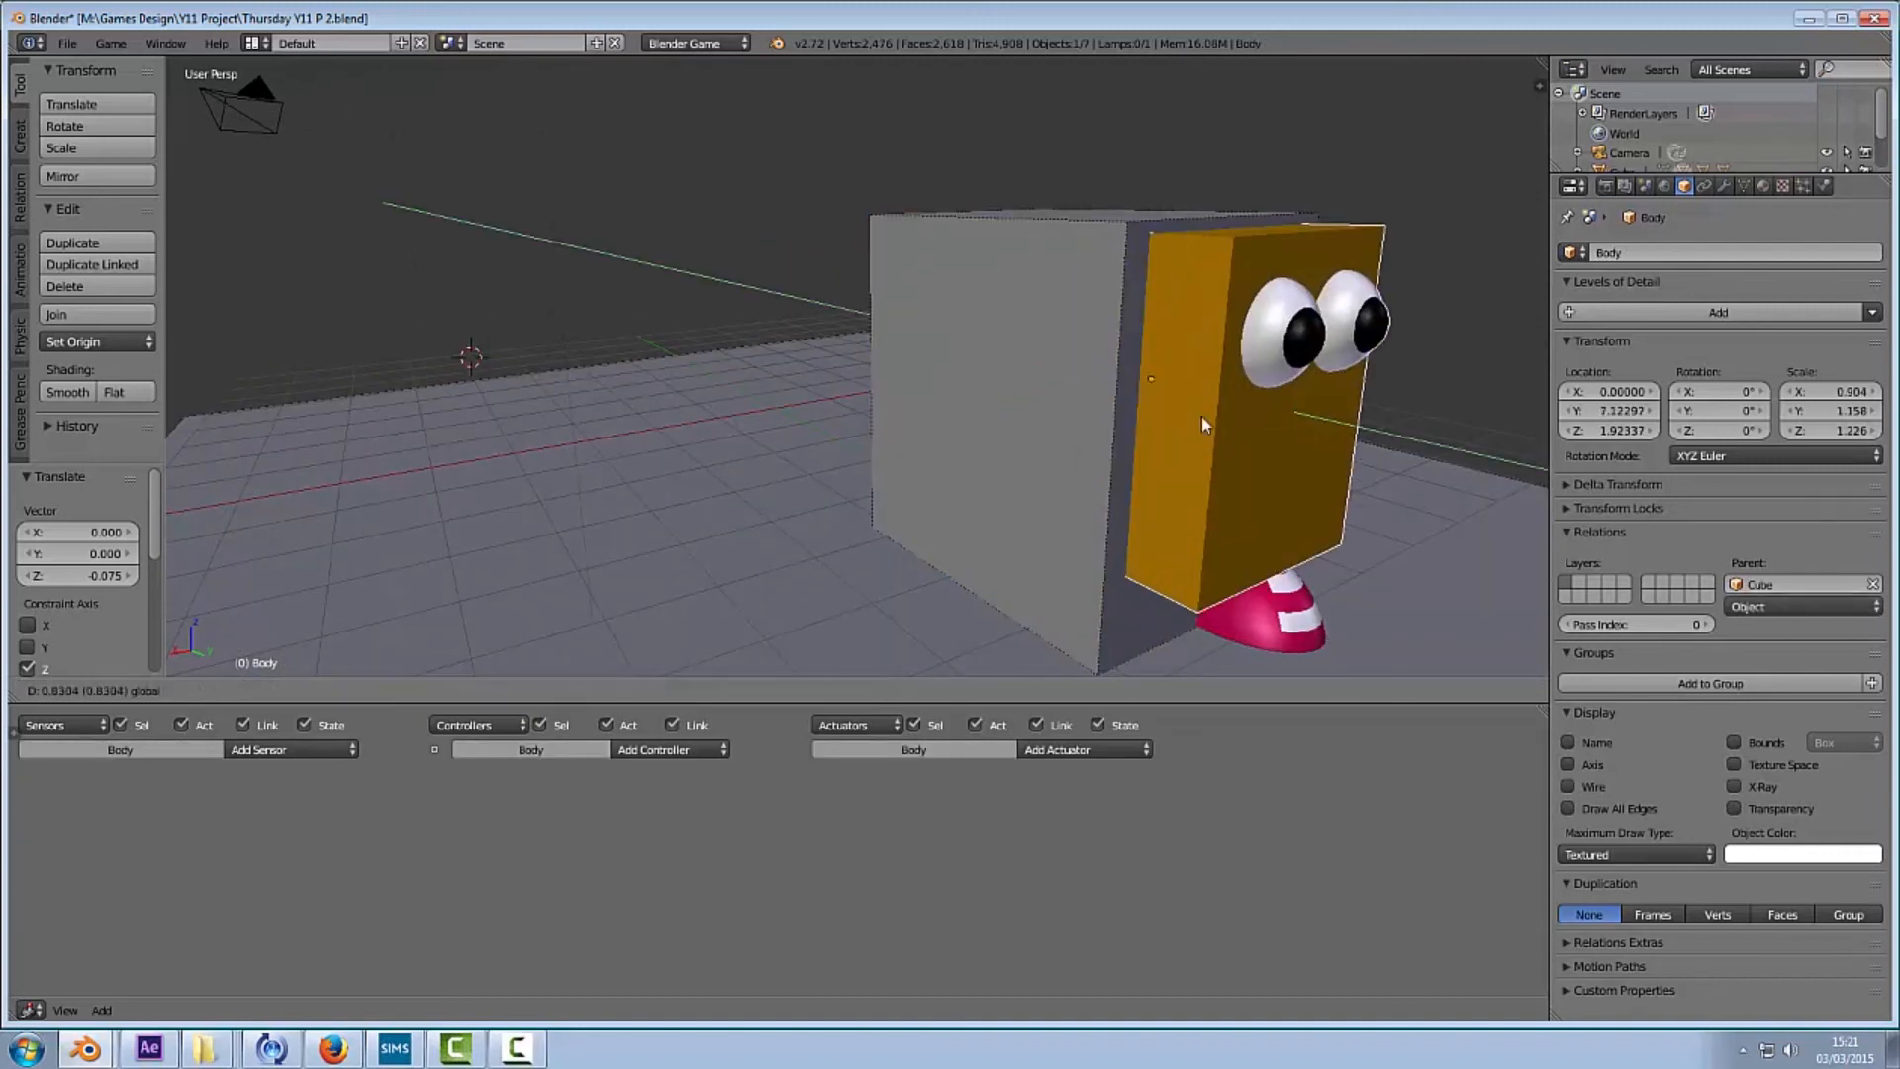
pyautogui.press('Escape')
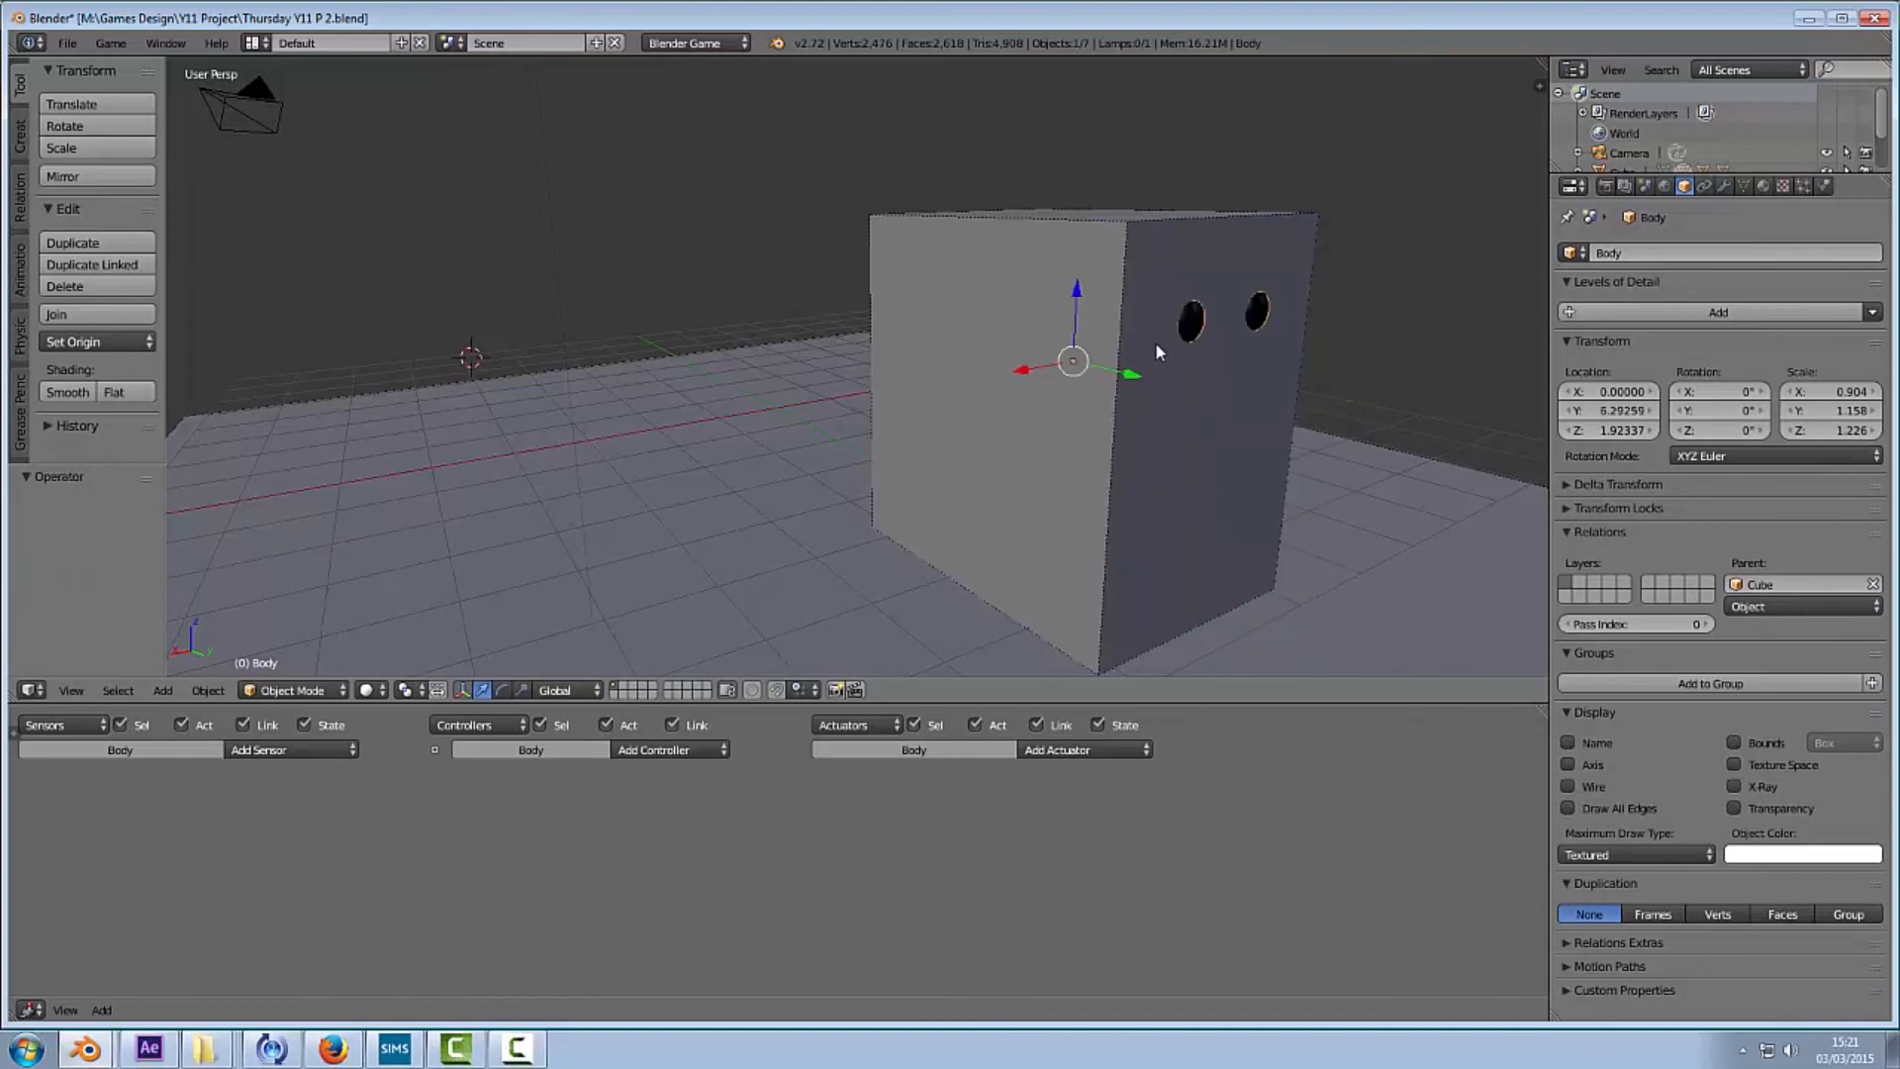
# Step: Run the game to test the character parented inside the cube, then stop it
pyautogui.scroll(-4, 1106, 187)
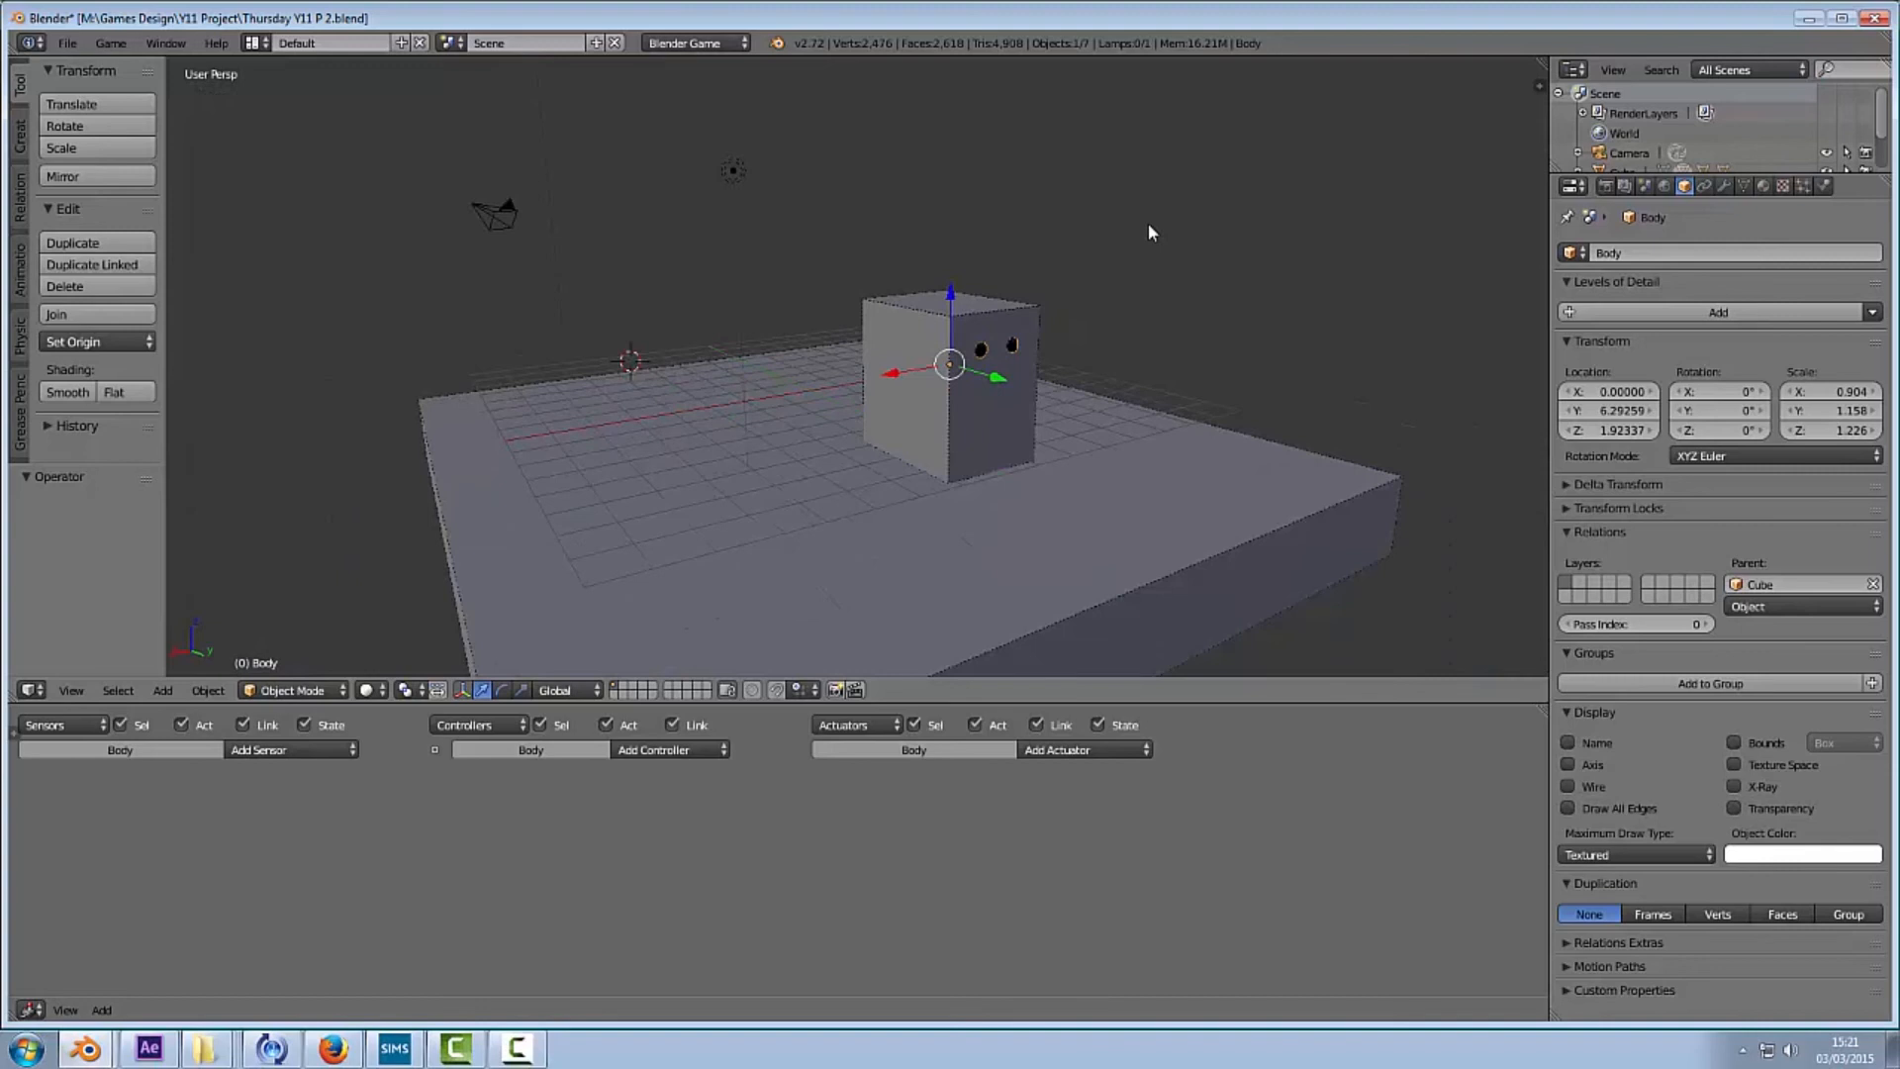
pyautogui.press('KP_0')
pyautogui.press('KP_0')
pyautogui.press('p')
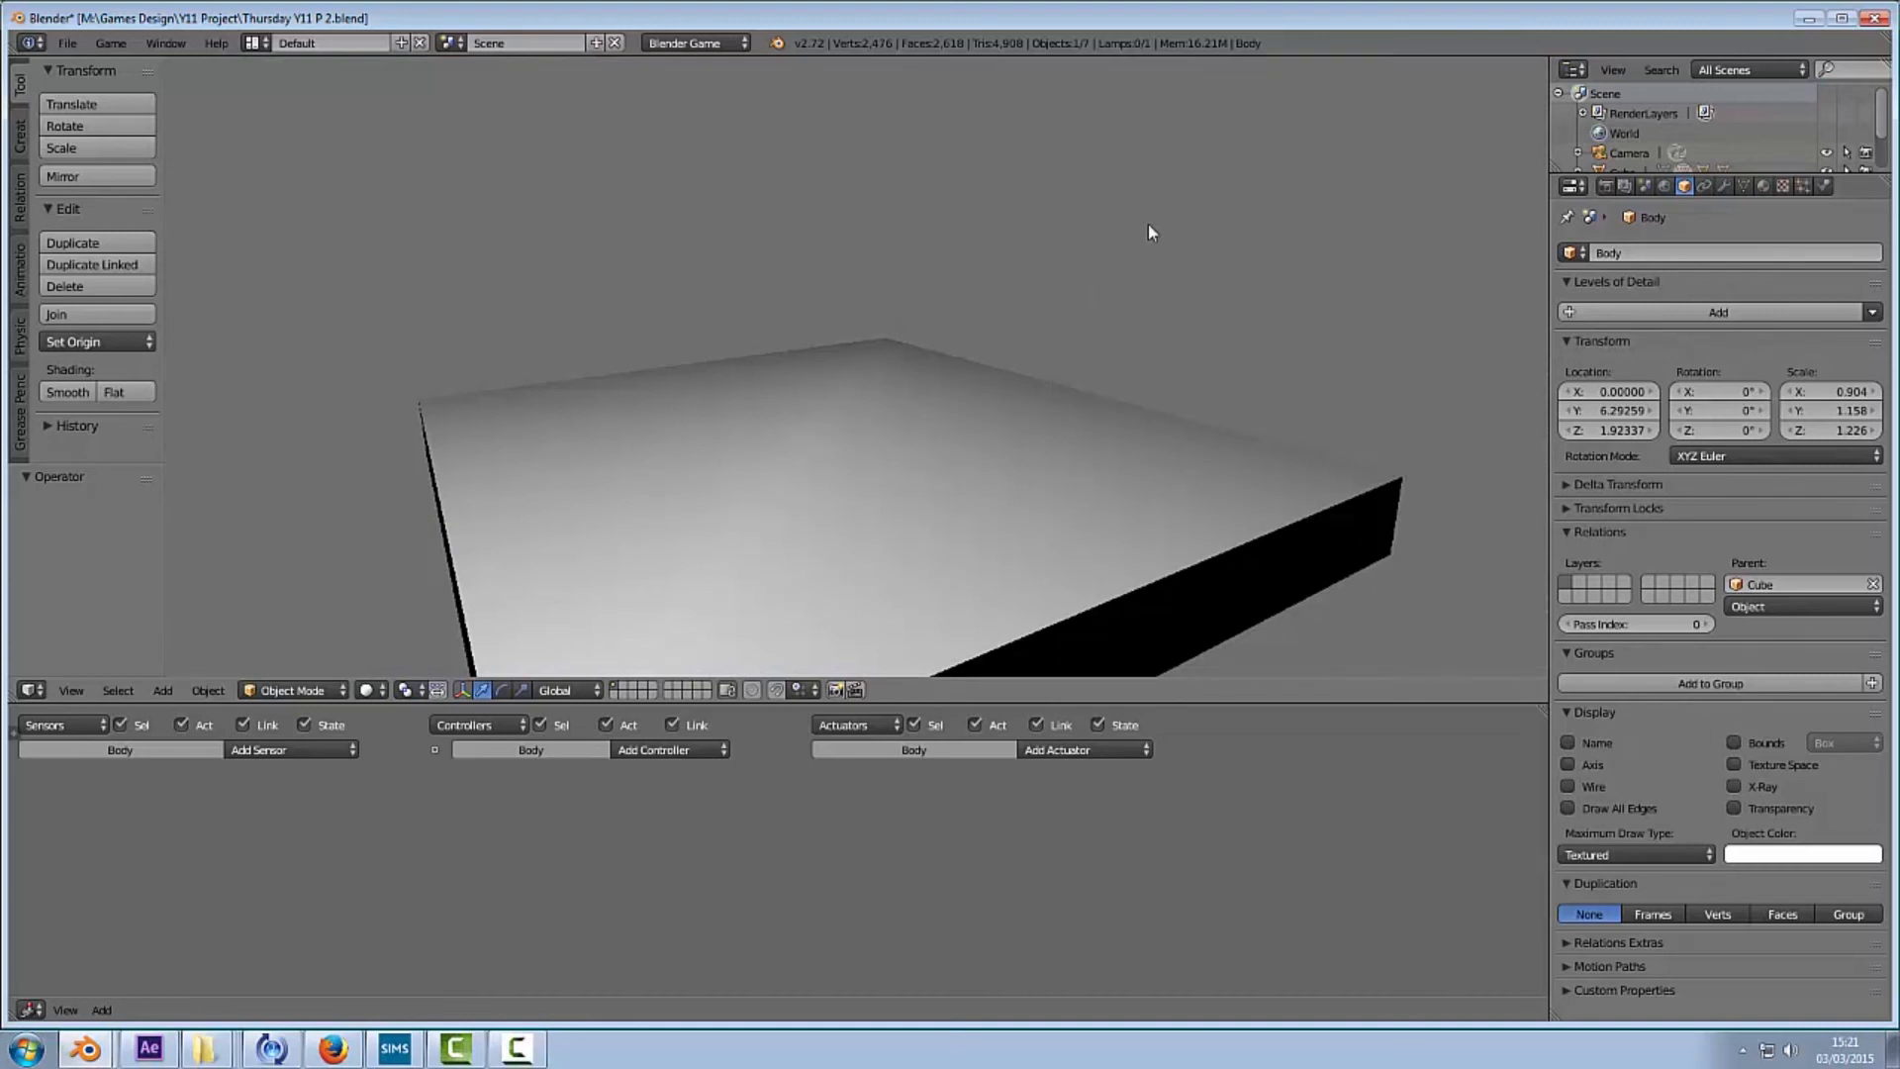
pyautogui.press('Escape')
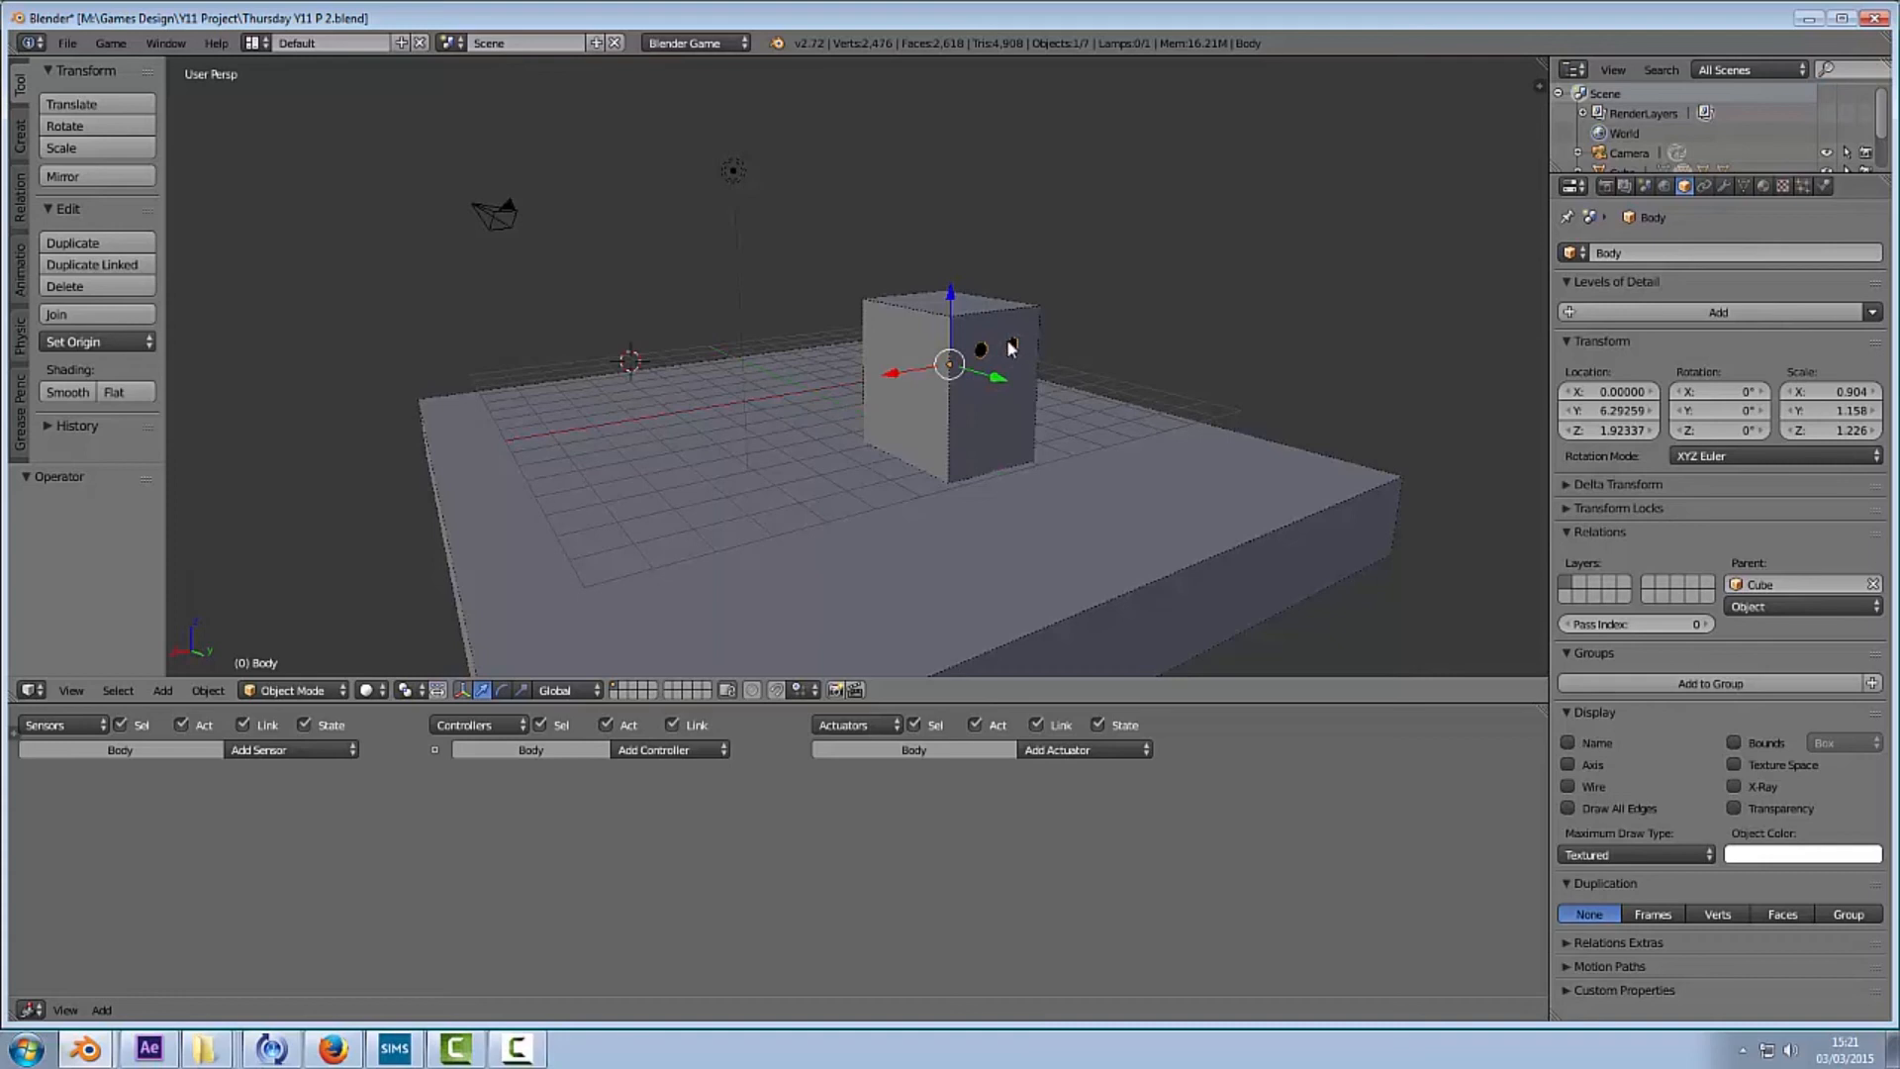
# Step: Move the body about 2.66 units along Y out of the grey cube and open its physics settings
pyautogui.moveTo(1003, 376); pyautogui.dragTo(1089, 412)
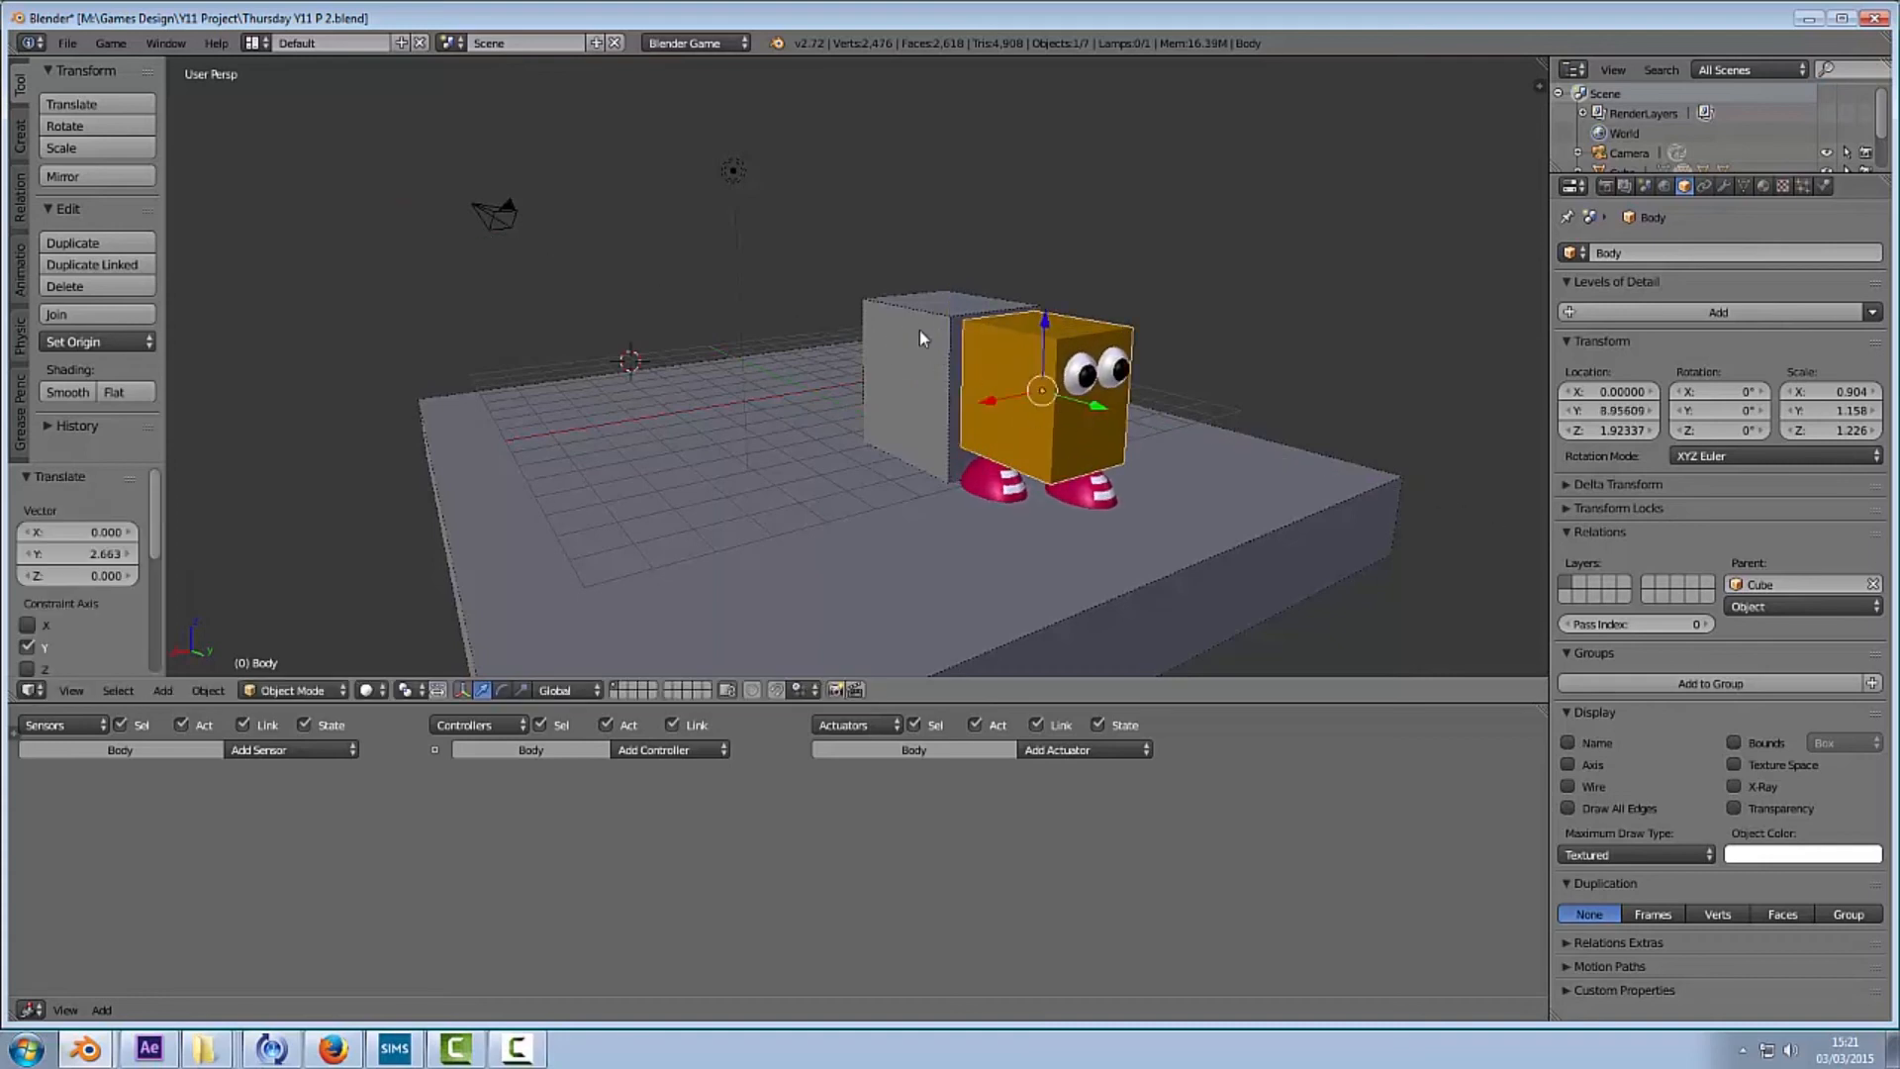
pyautogui.click(1825, 186)
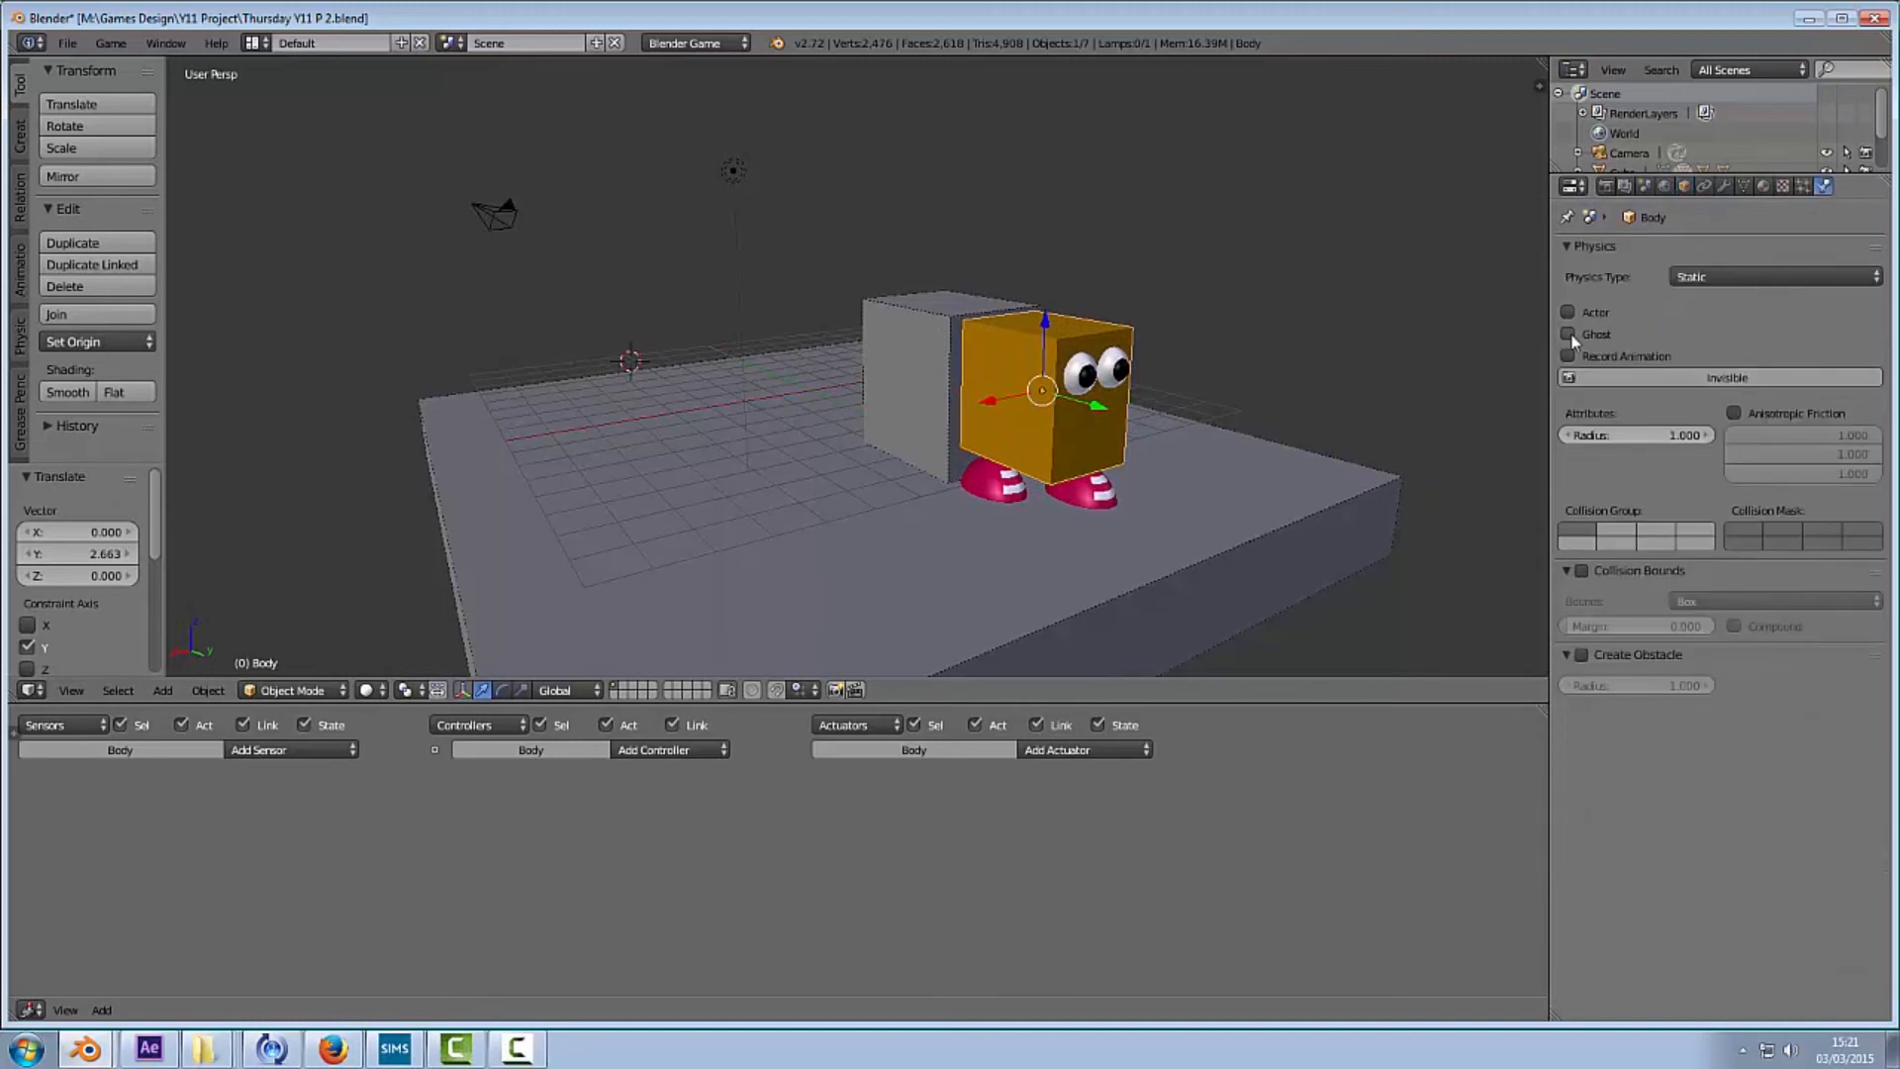
# Step: Enable Ghost in the physics settings of the body and both shoes
pyautogui.rightClick(1174, 463)
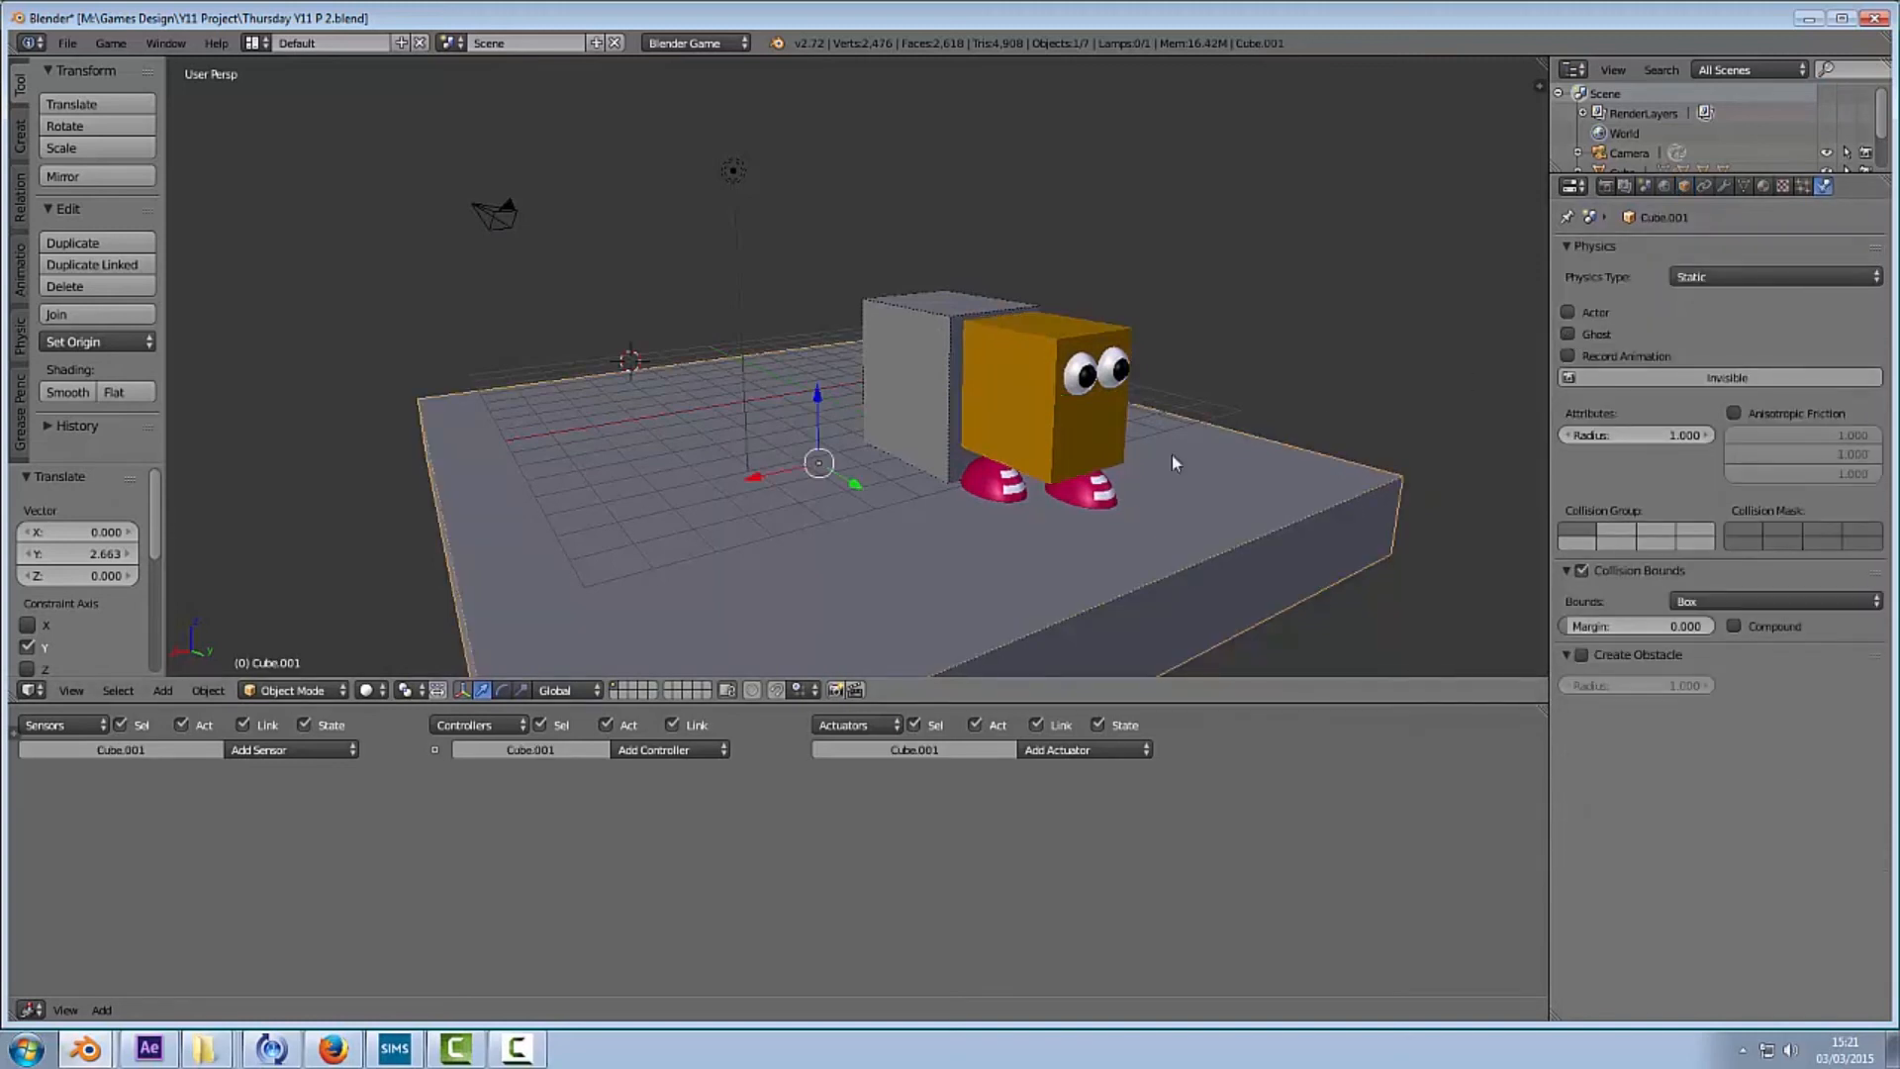
pyautogui.rightClick(1015, 483)
pyautogui.rightClick(1019, 488)
pyautogui.rightClick(1095, 495)
pyautogui.rightClick(1095, 495)
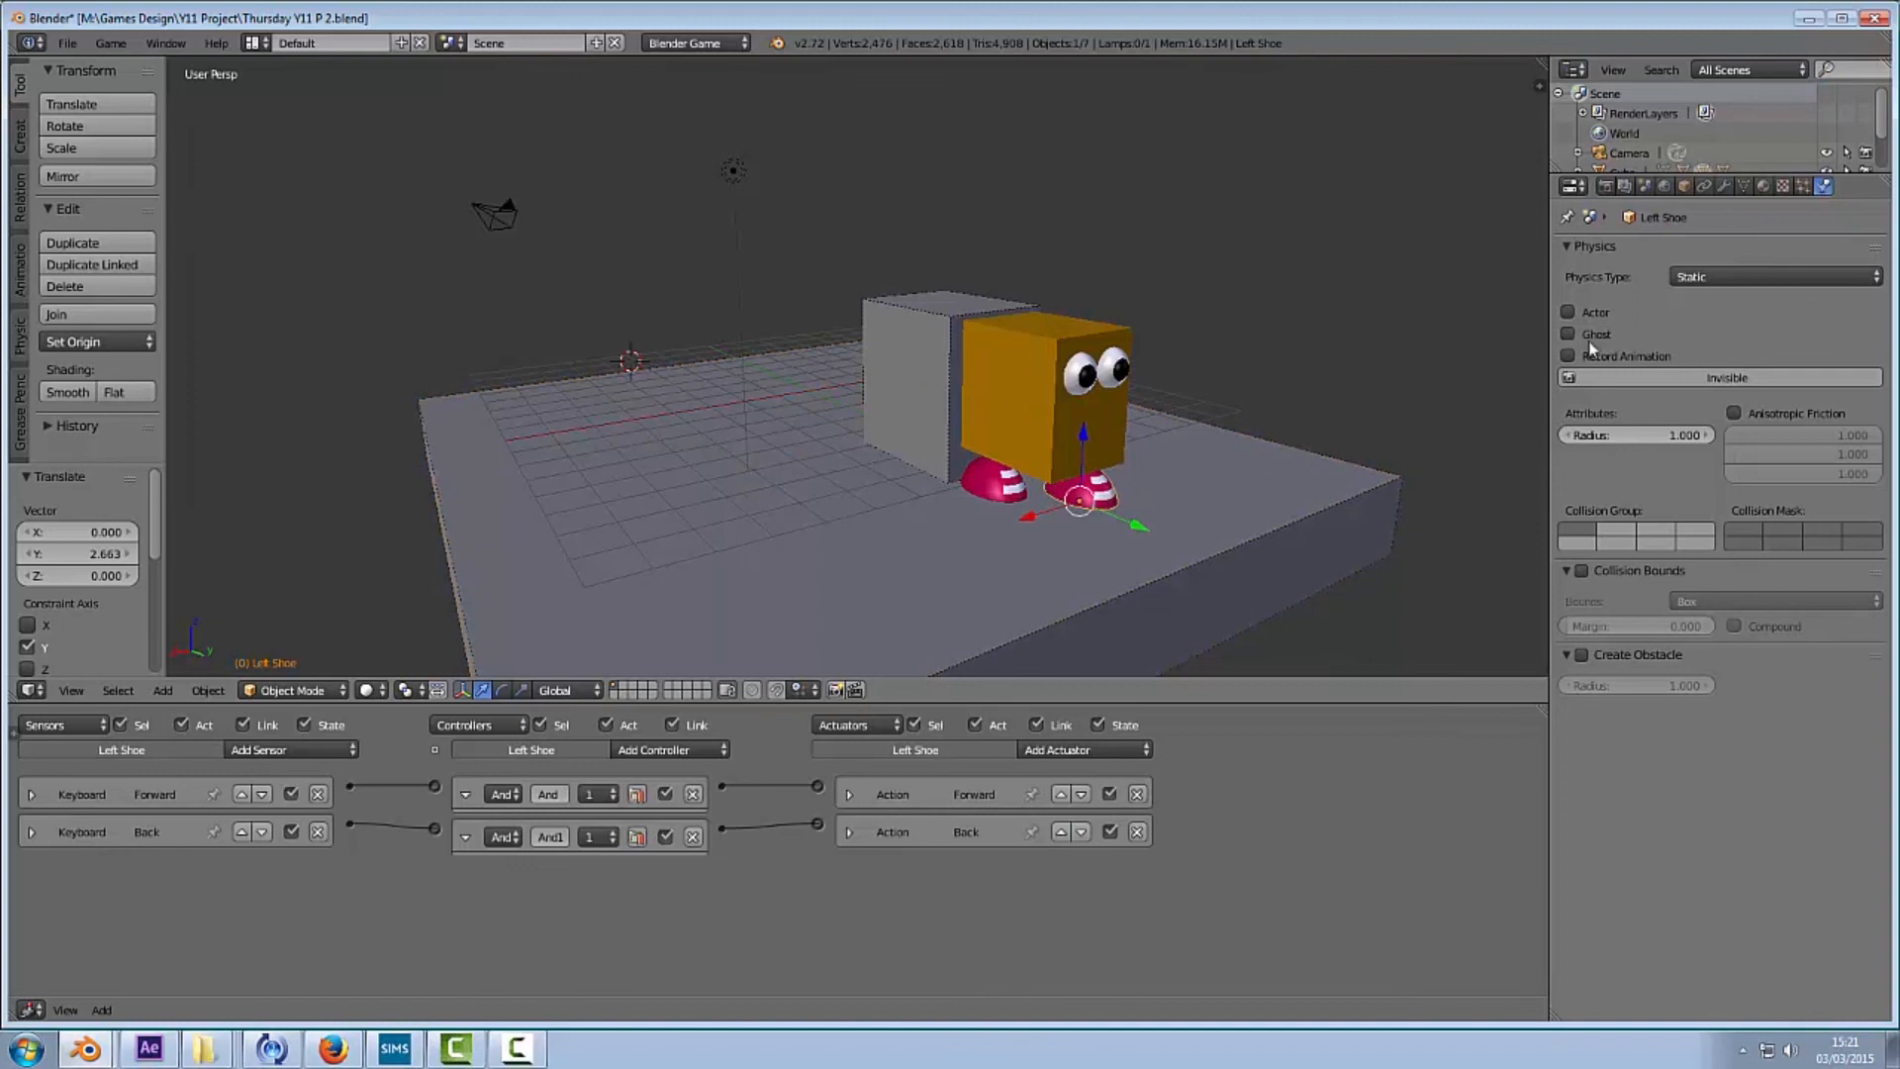
# Step: Move the body about -2.65 units along Y, back inside the grey cube
pyautogui.rightClick(1089, 448)
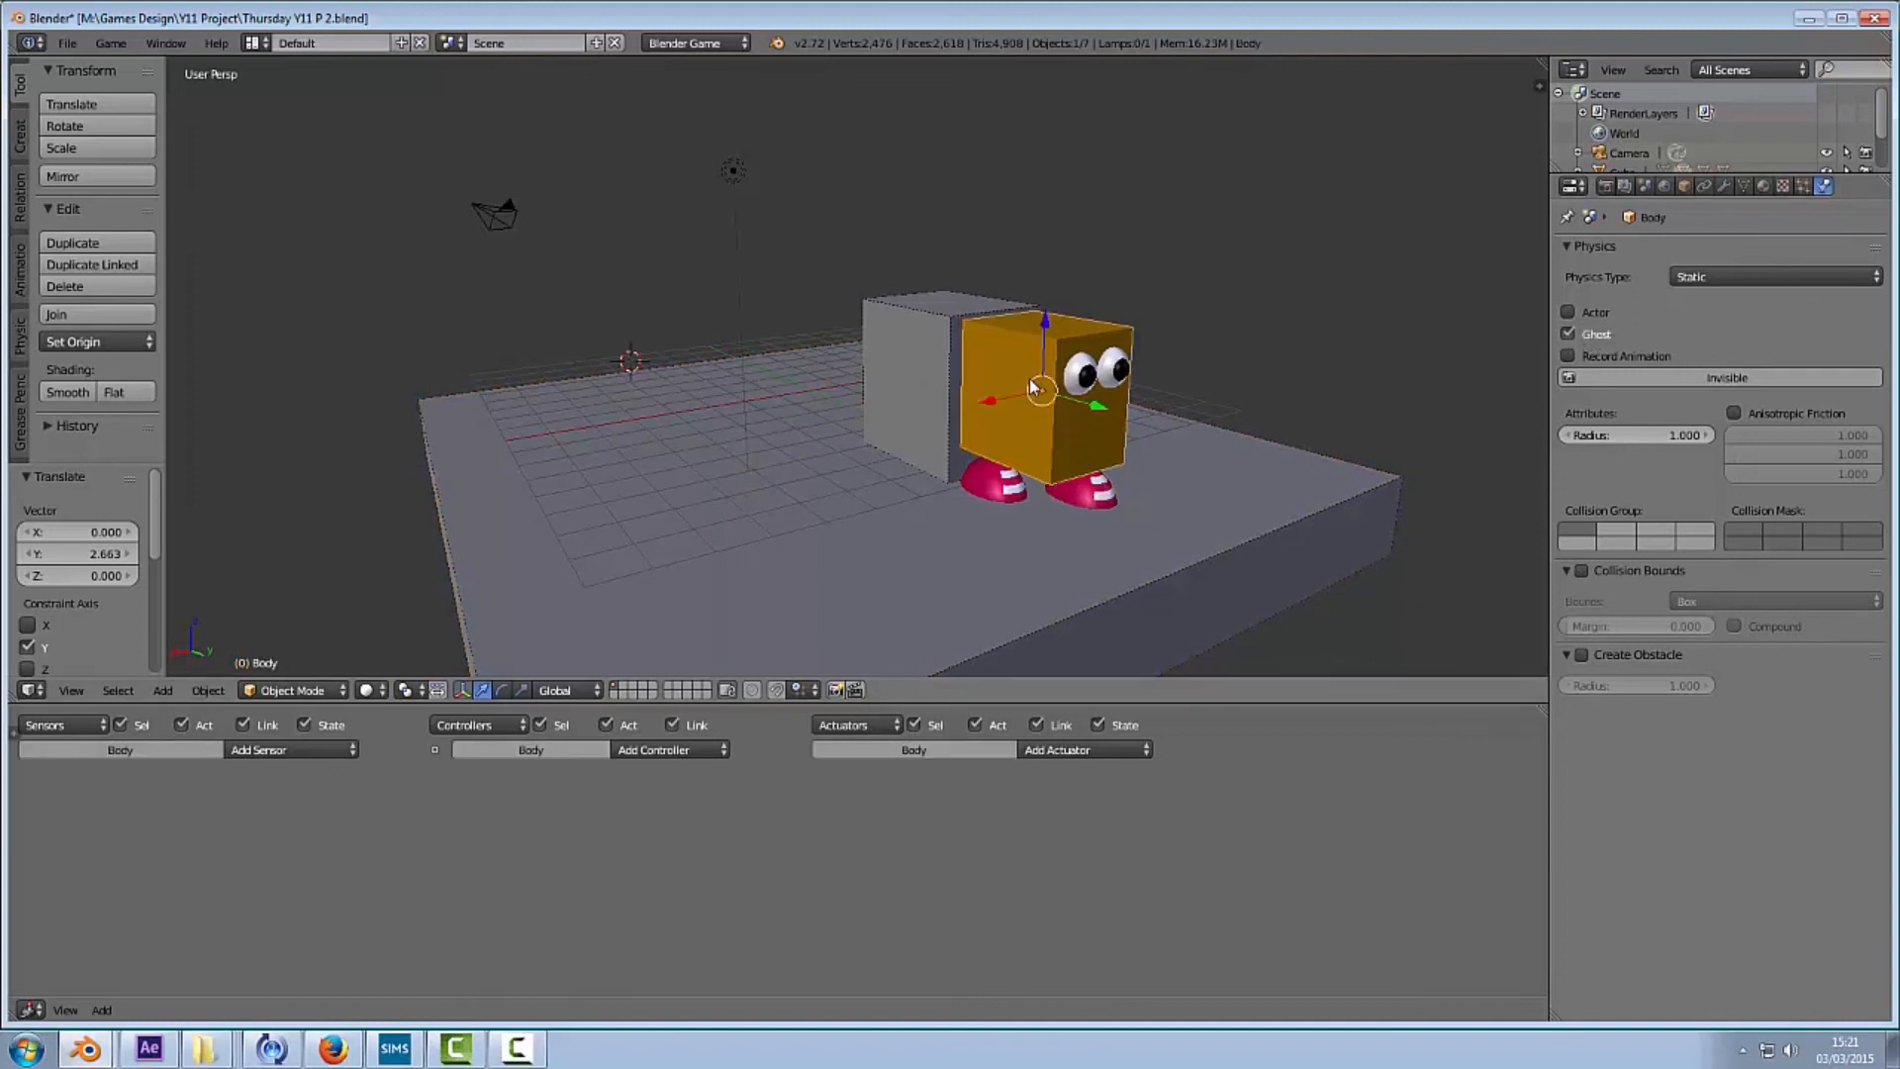
pyautogui.press('g')
pyautogui.press('y')
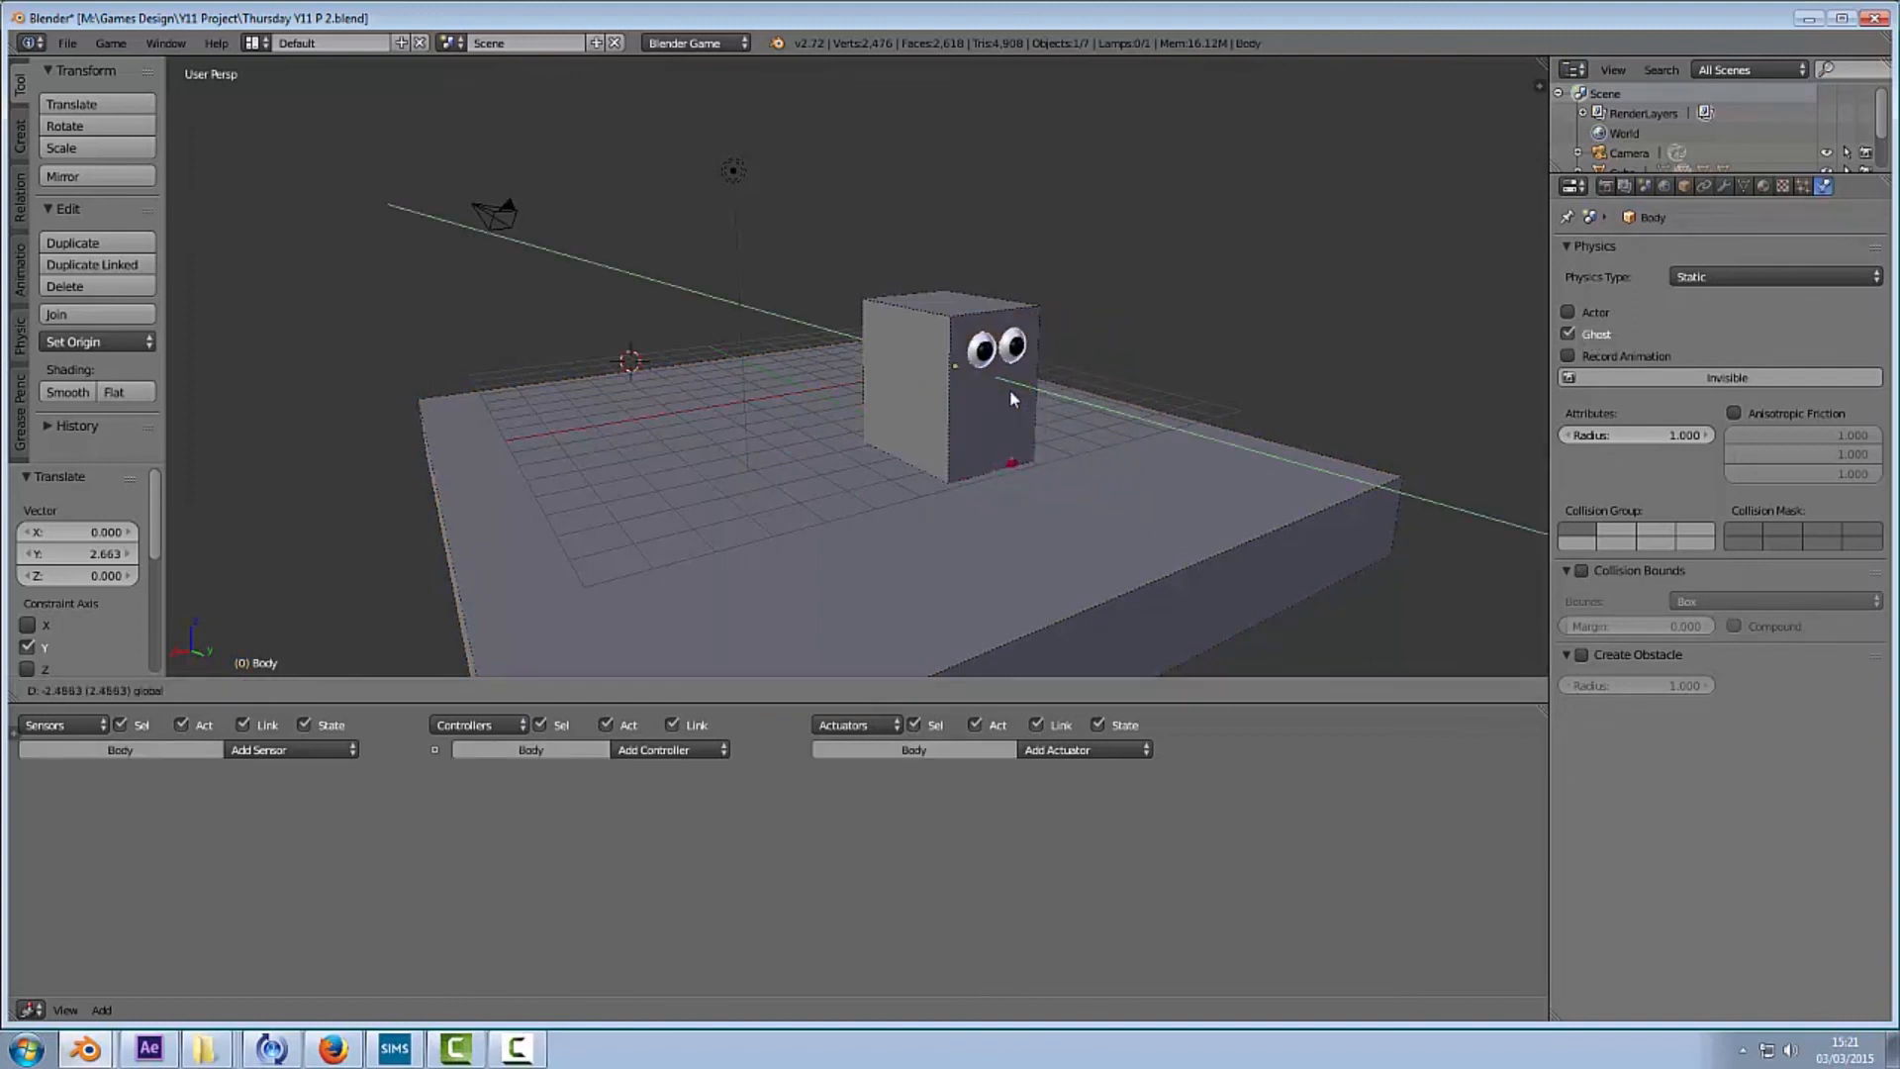
pyautogui.click(1007, 390)
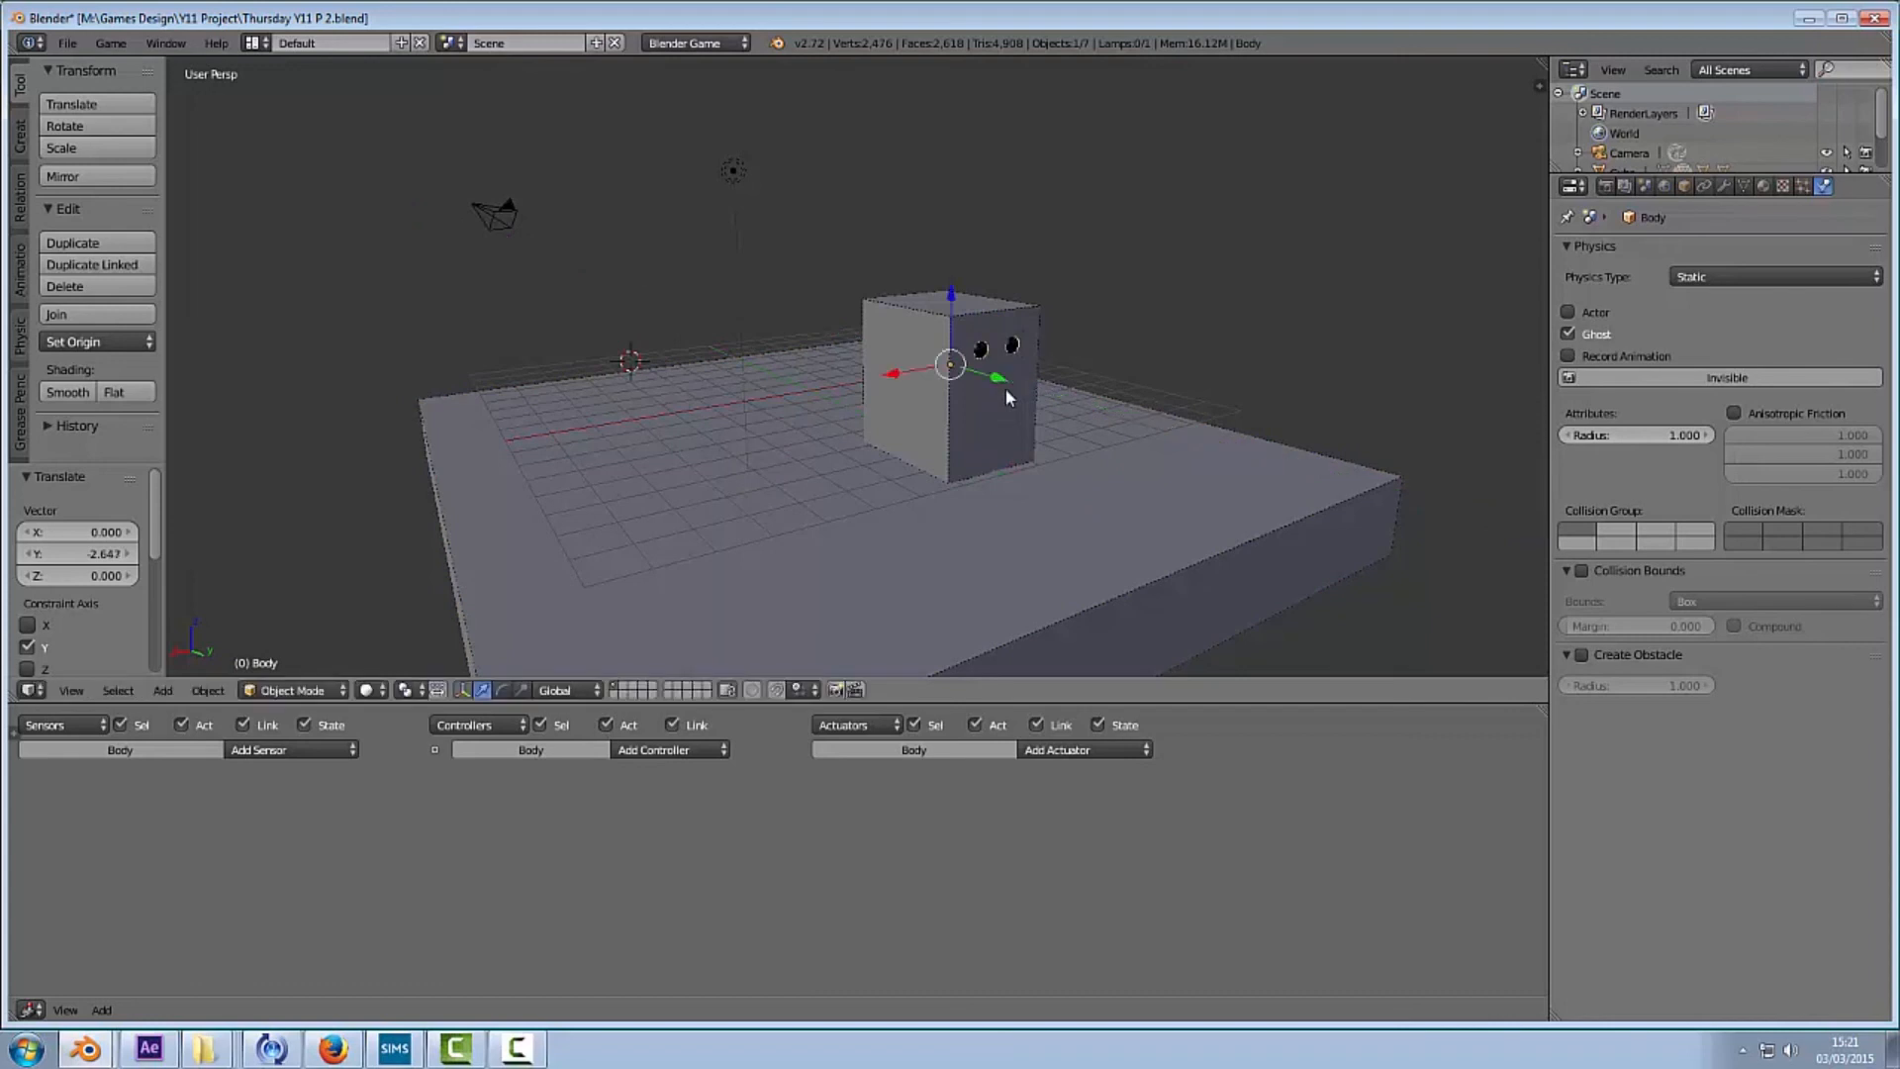
# Step: Make the grey cube around the body invisible in its physics settings
pyautogui.rightClick(909, 317)
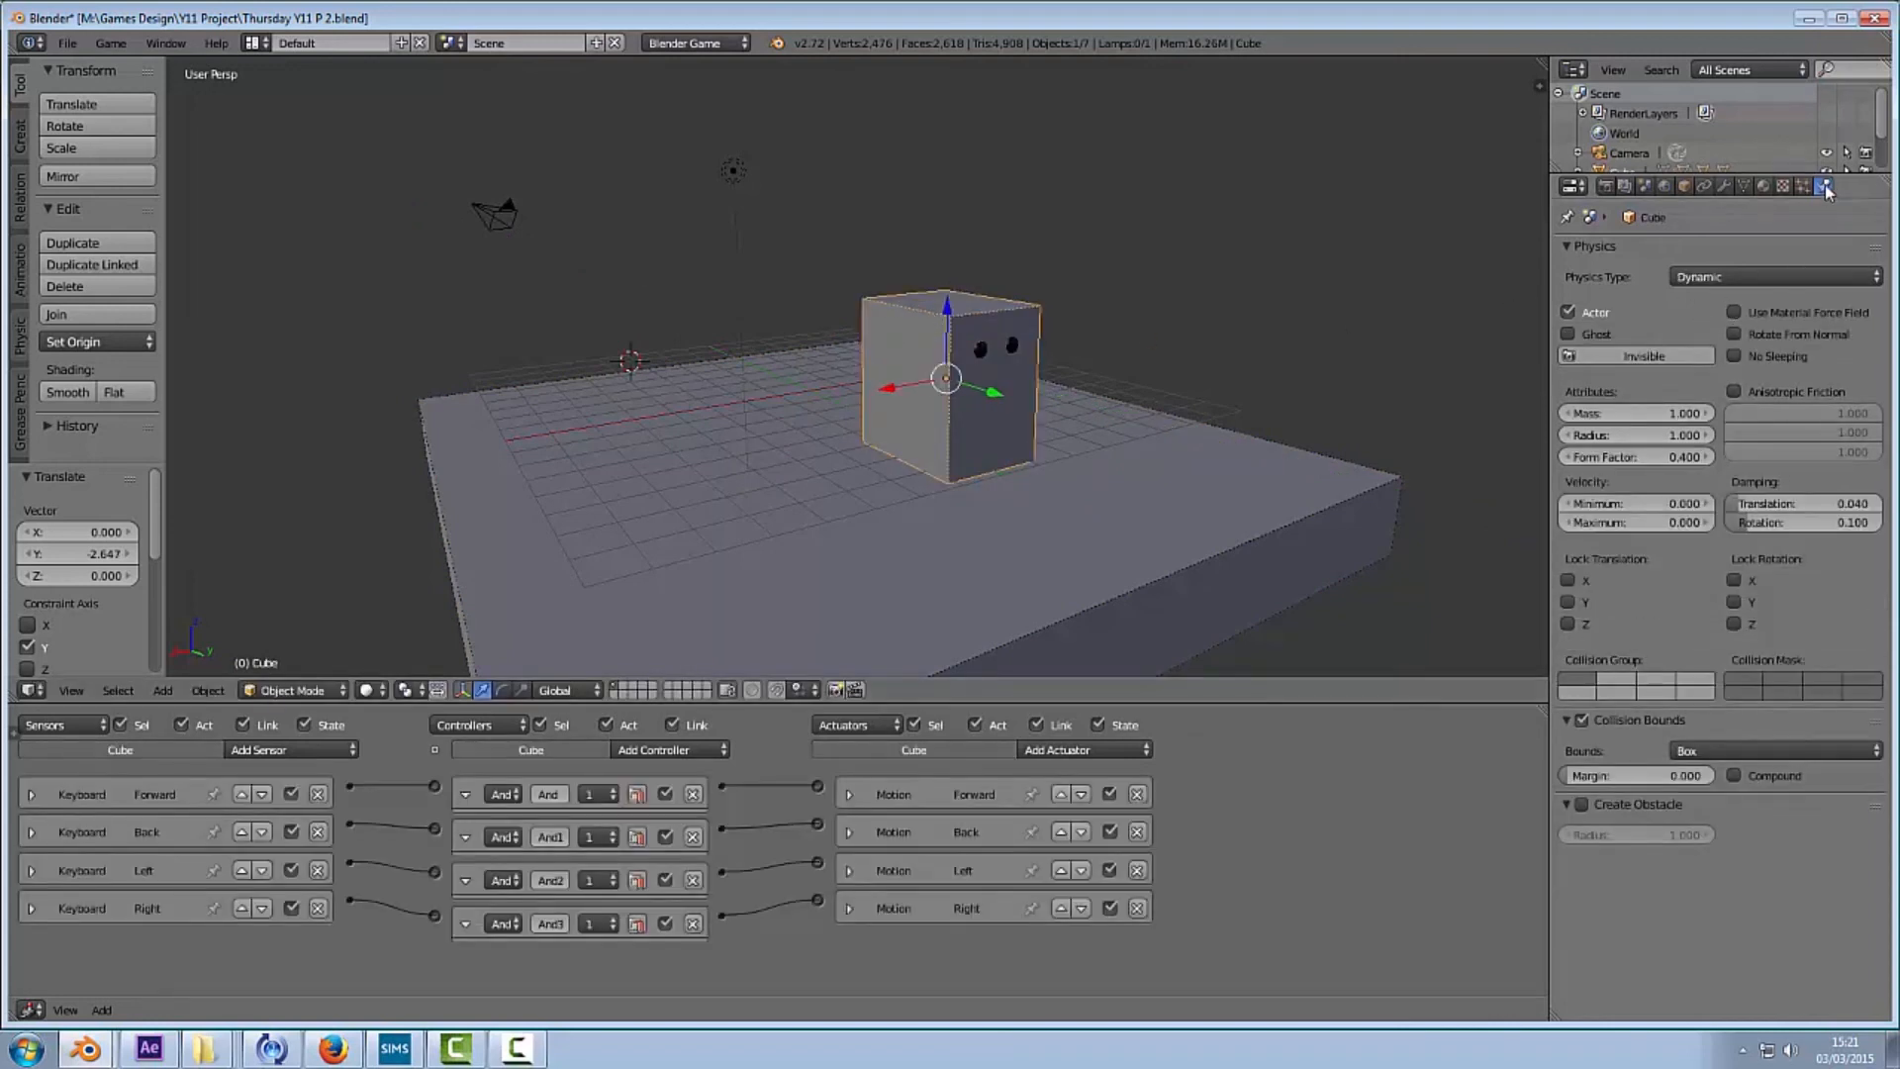
pyautogui.click(1653, 357)
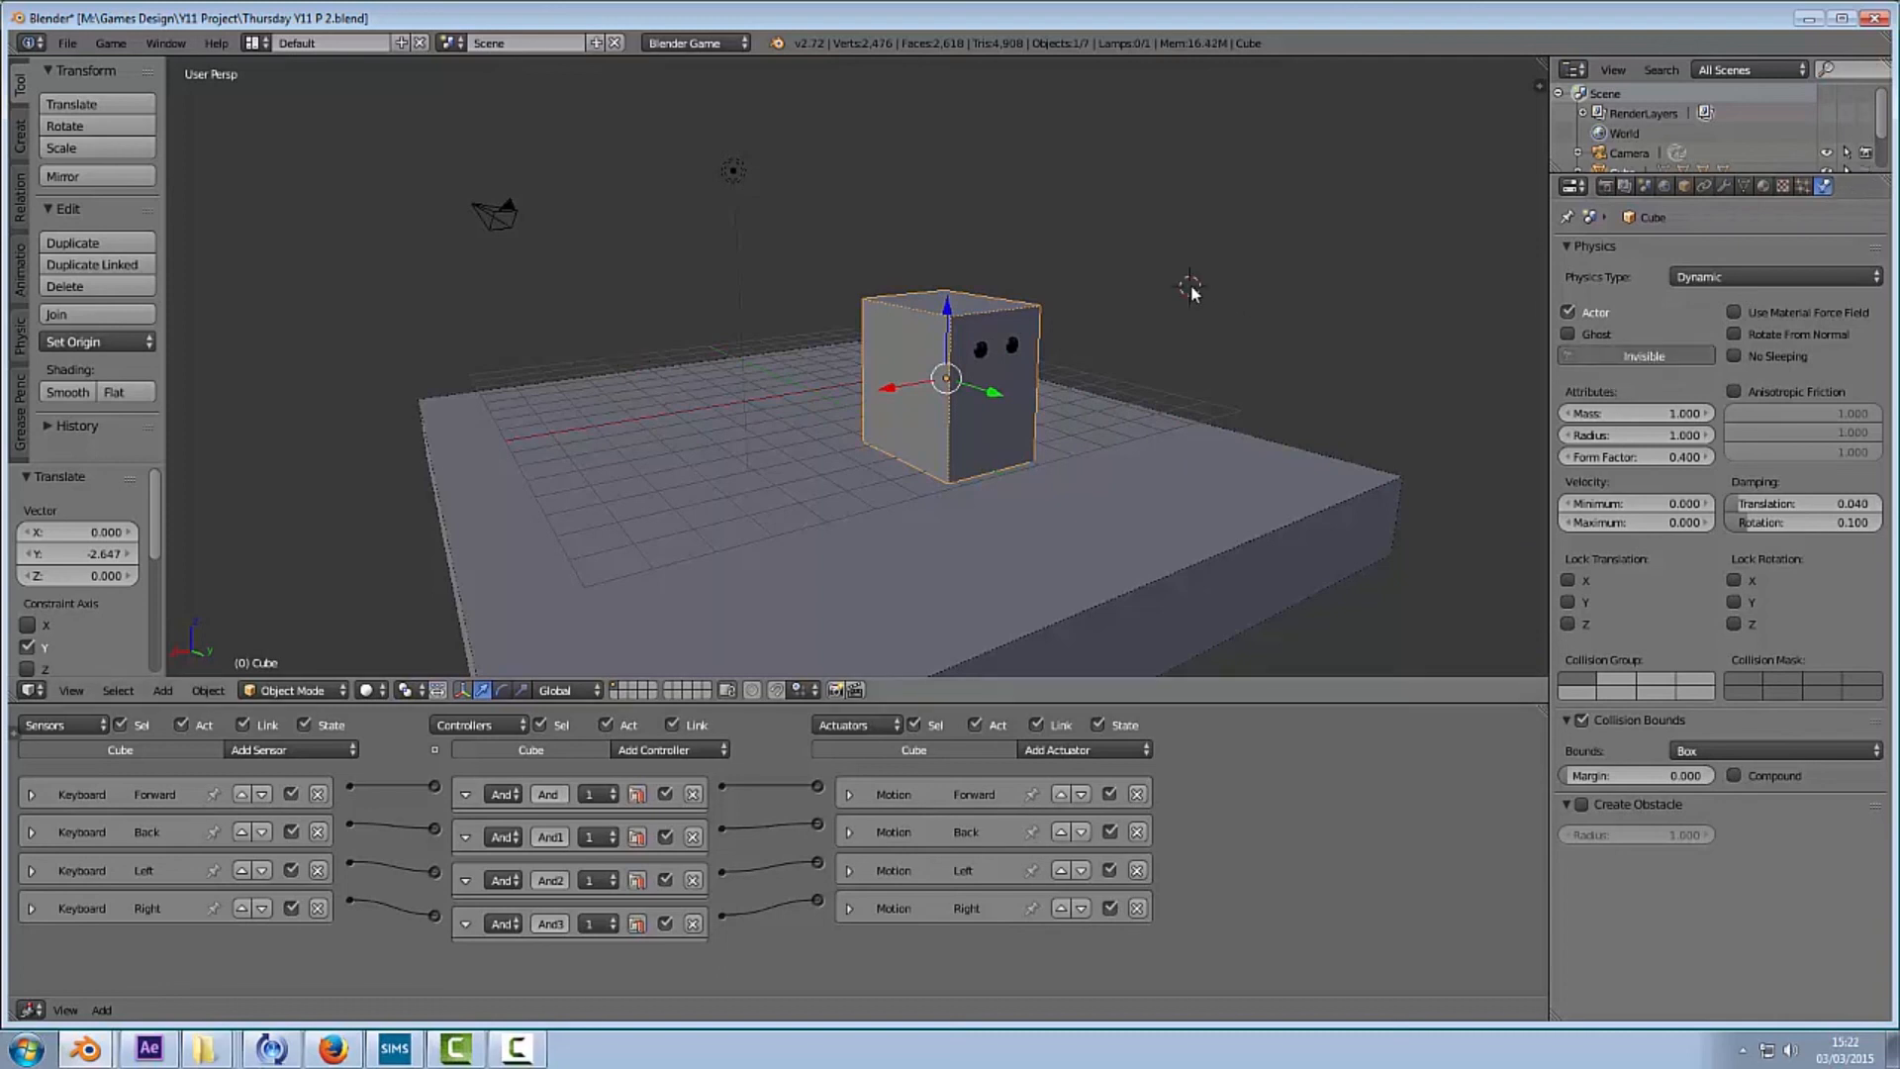
# Step: Run the game and walk the character forward and back while turning both ways across the platform to test its movement and shoe animation
pyautogui.press('p')
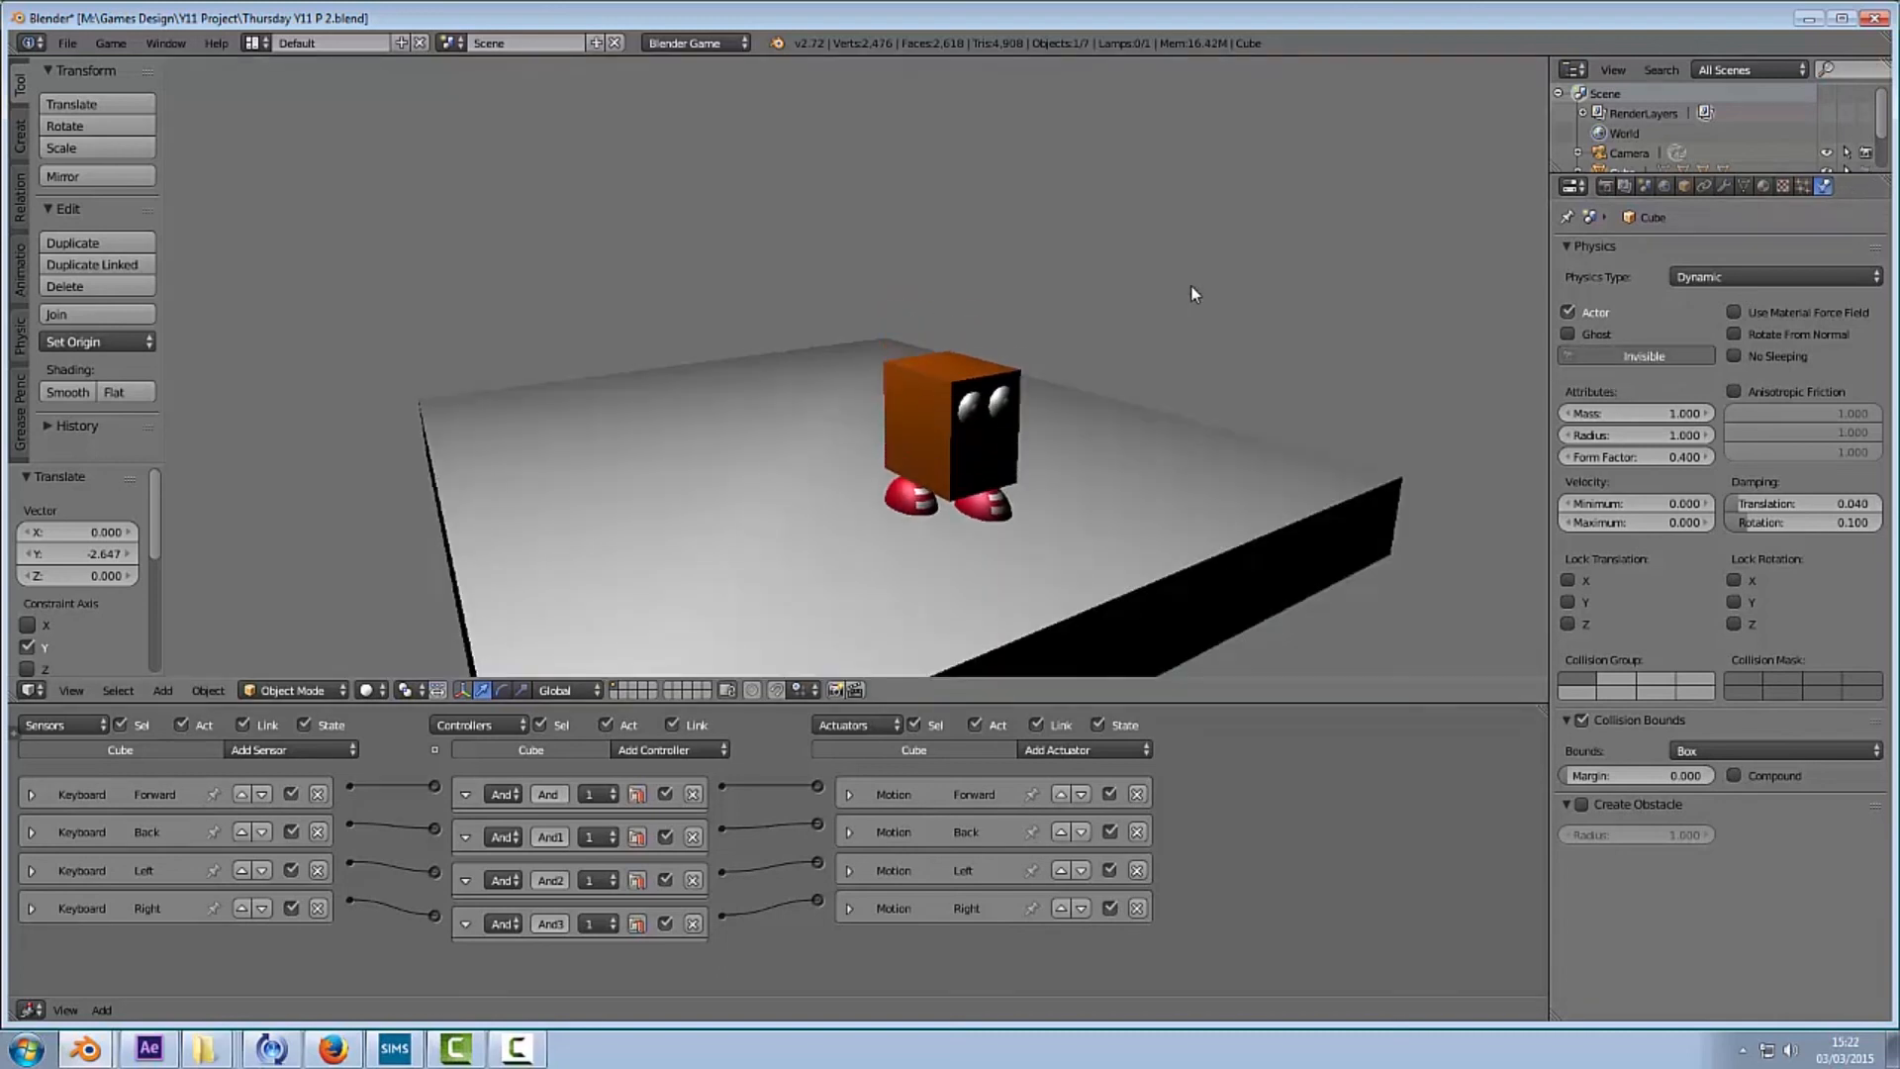
pyautogui.press('Up')
pyautogui.press('Left')
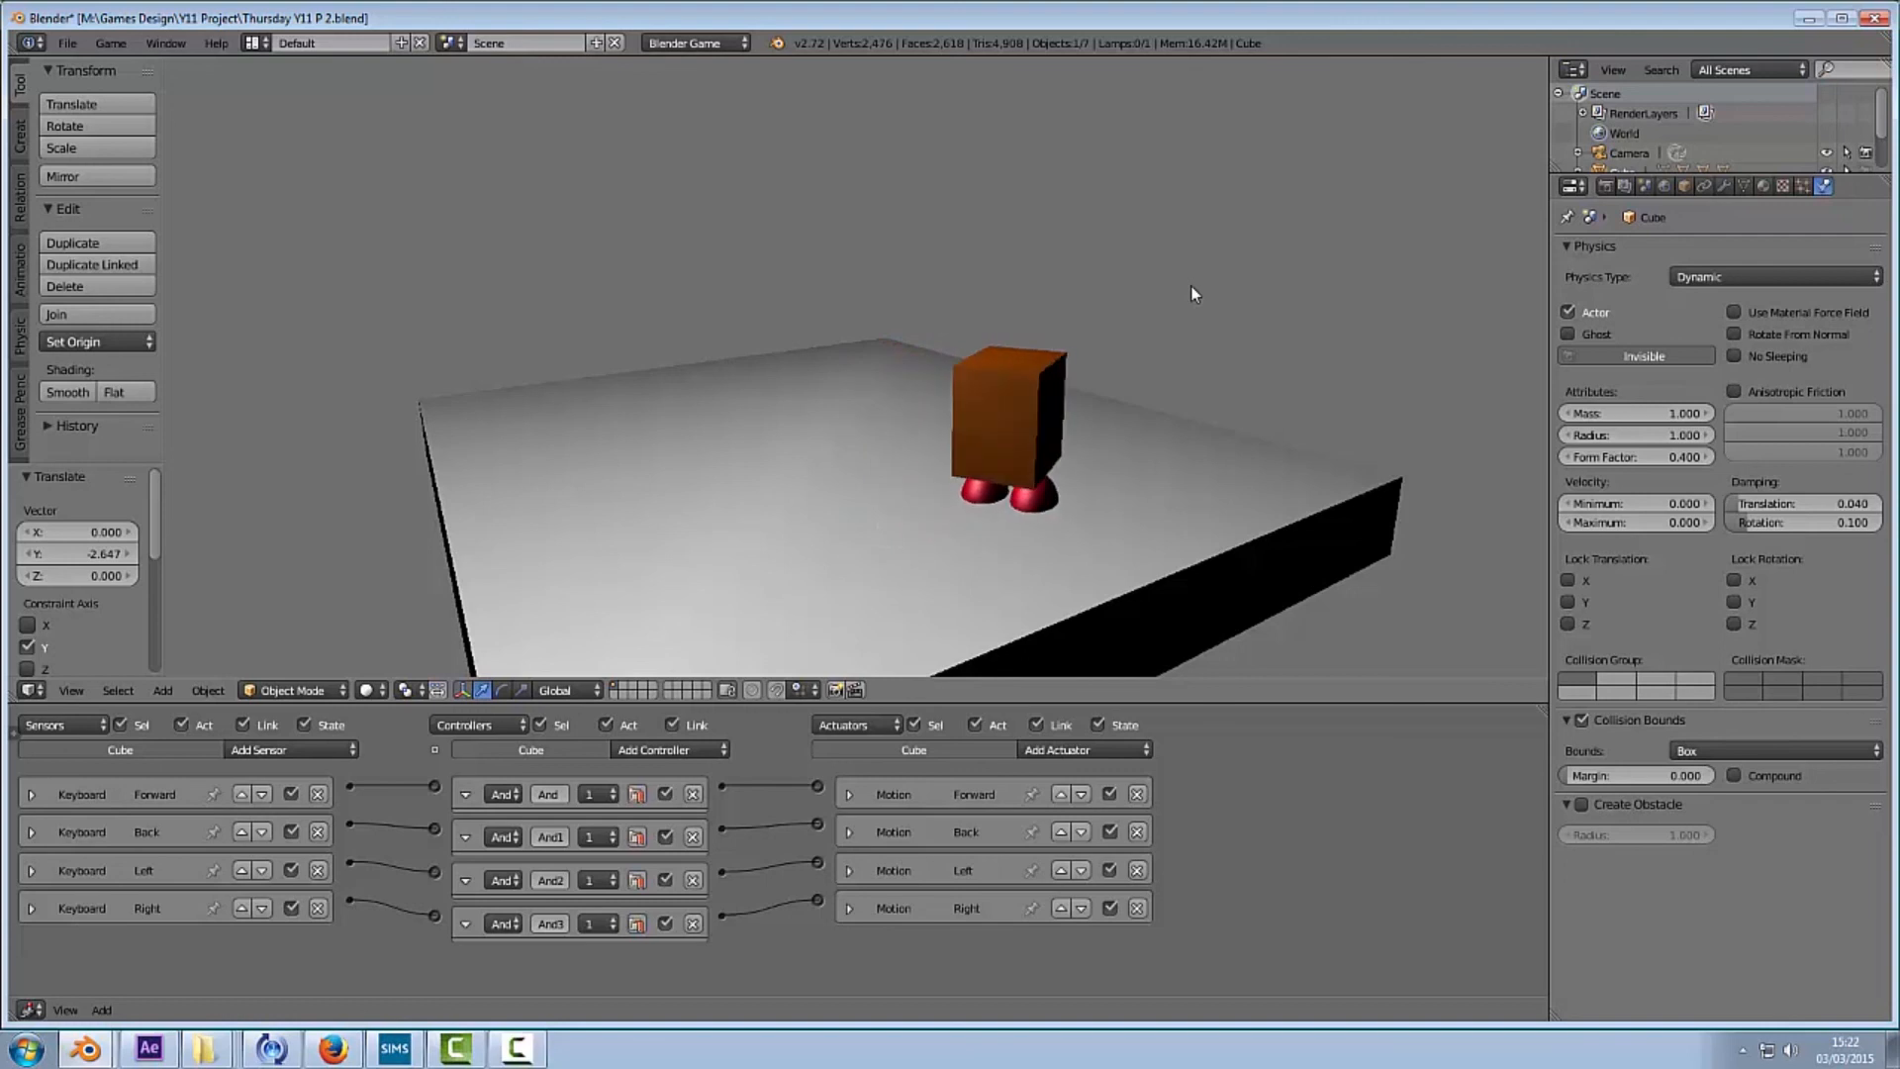
pyautogui.press('Up')
pyautogui.press('Left')
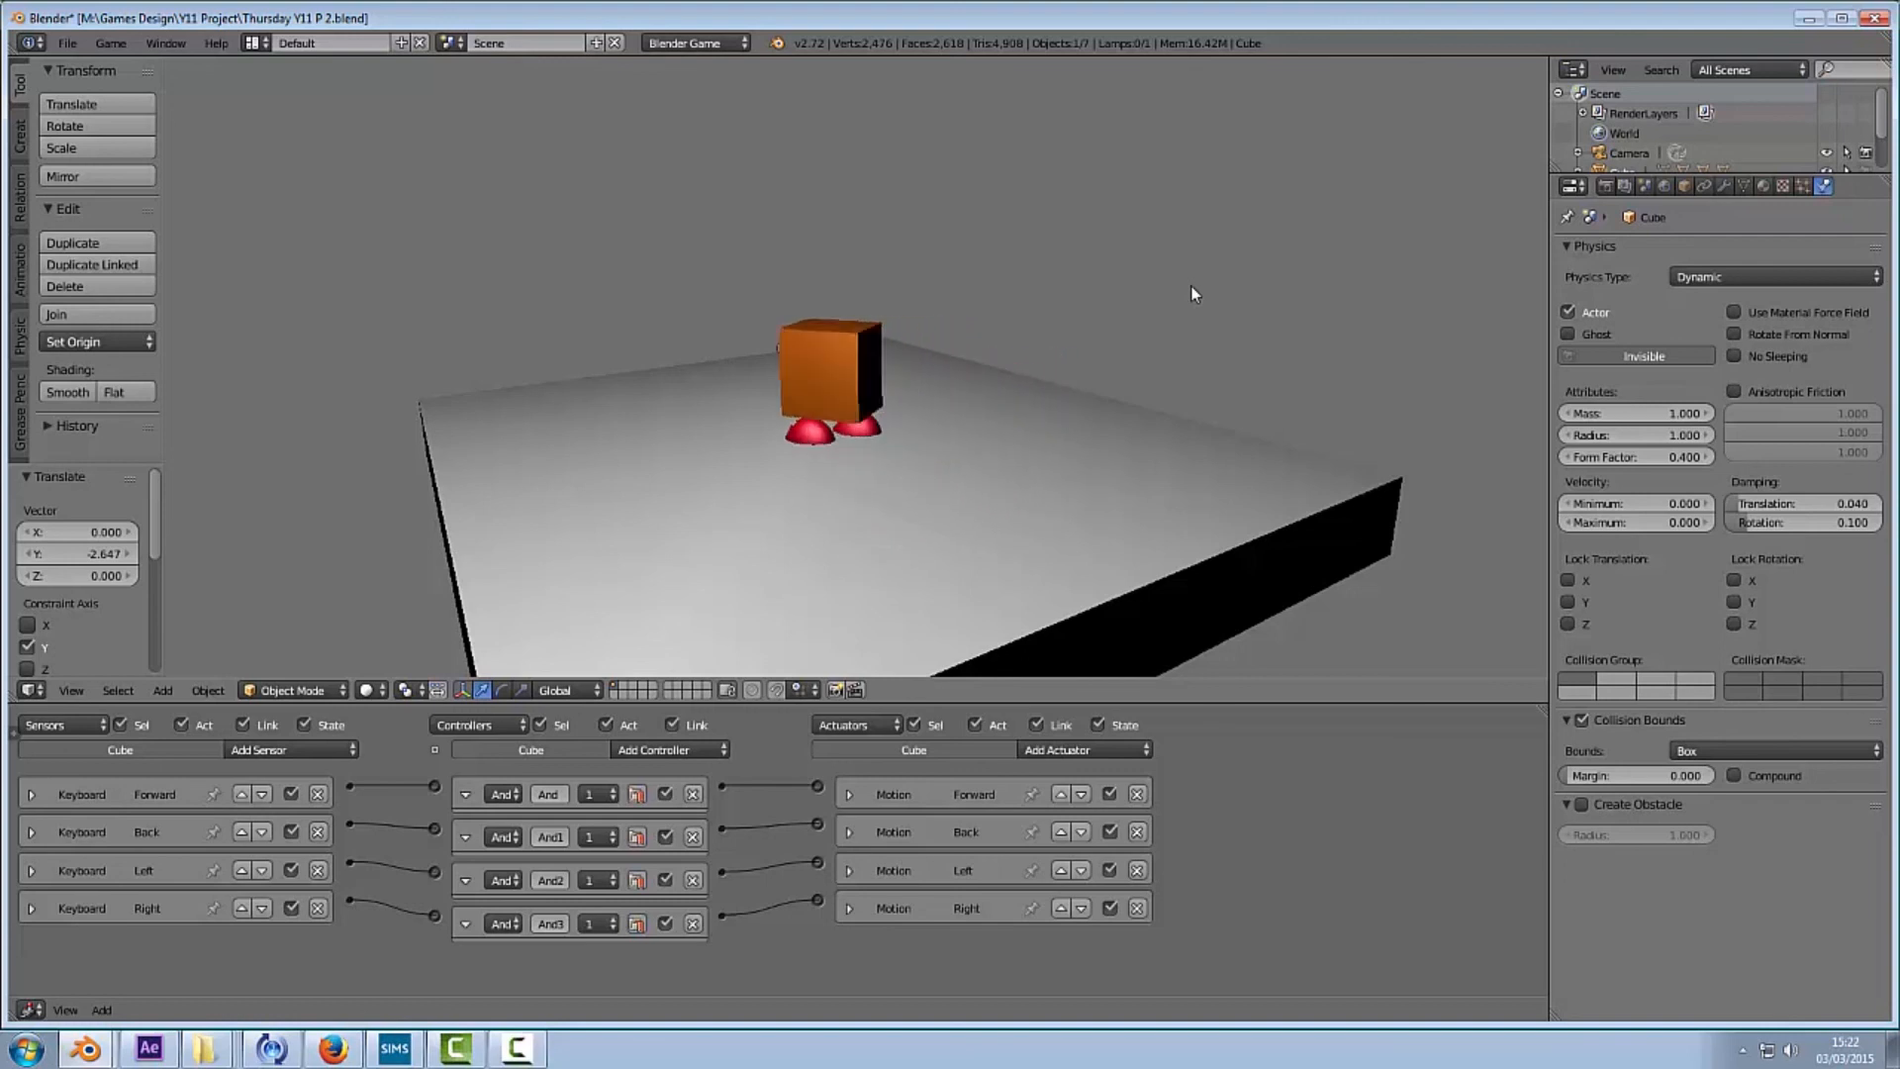
pyautogui.press('Right')
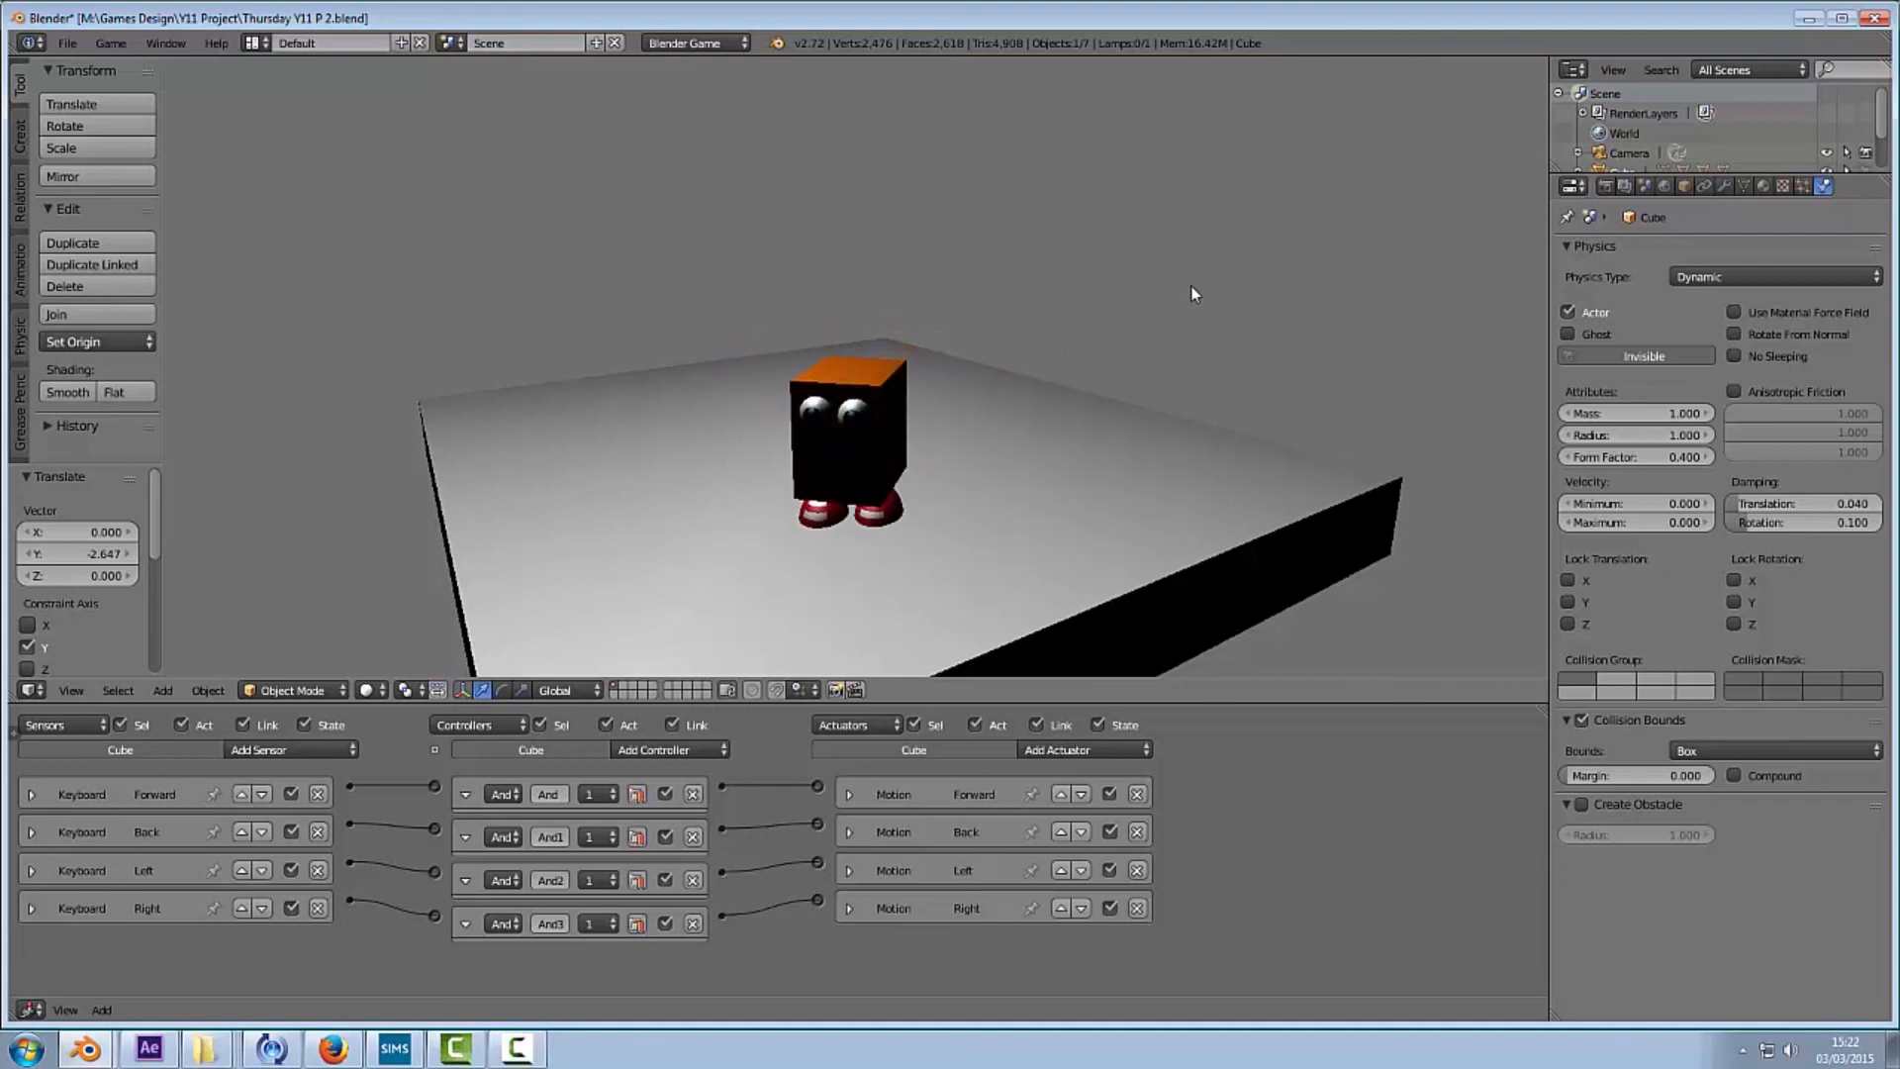
pyautogui.press('Left')
pyautogui.press('Up')
pyautogui.press('Left')
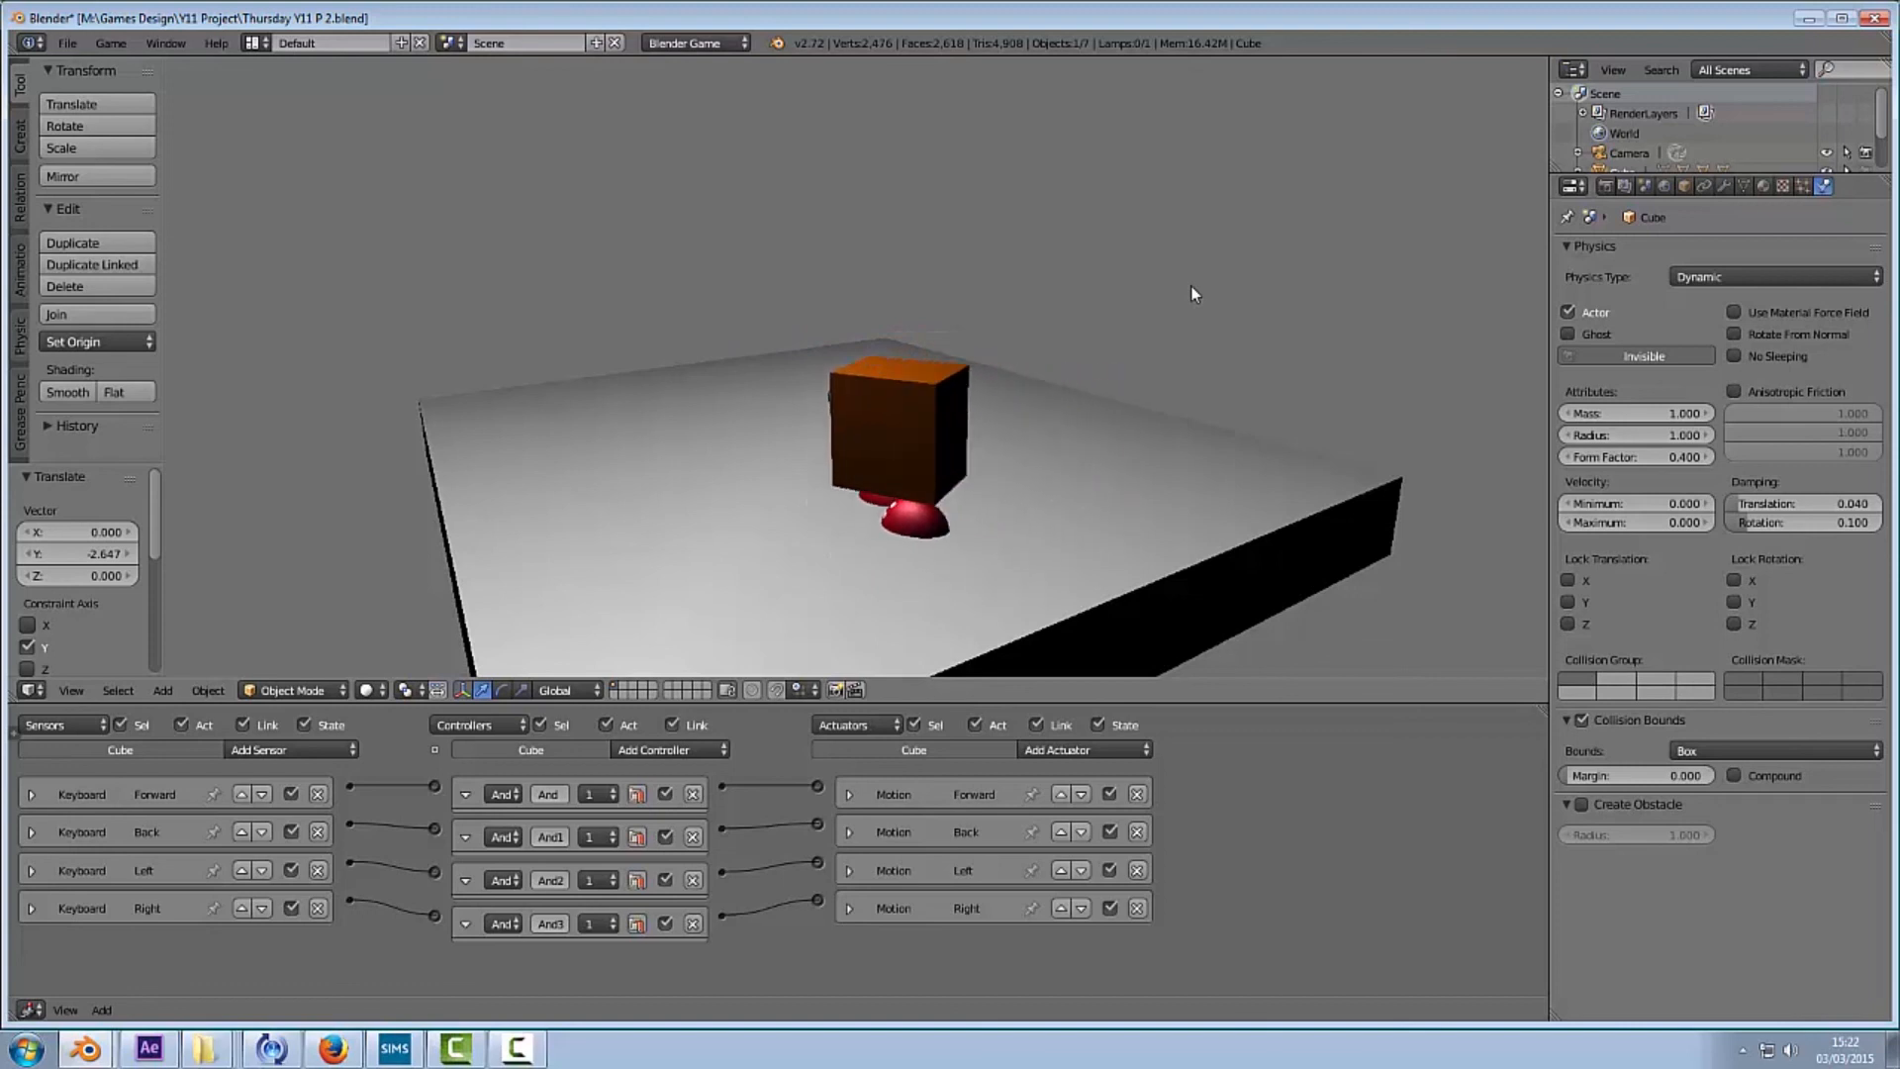
pyautogui.press('Right')
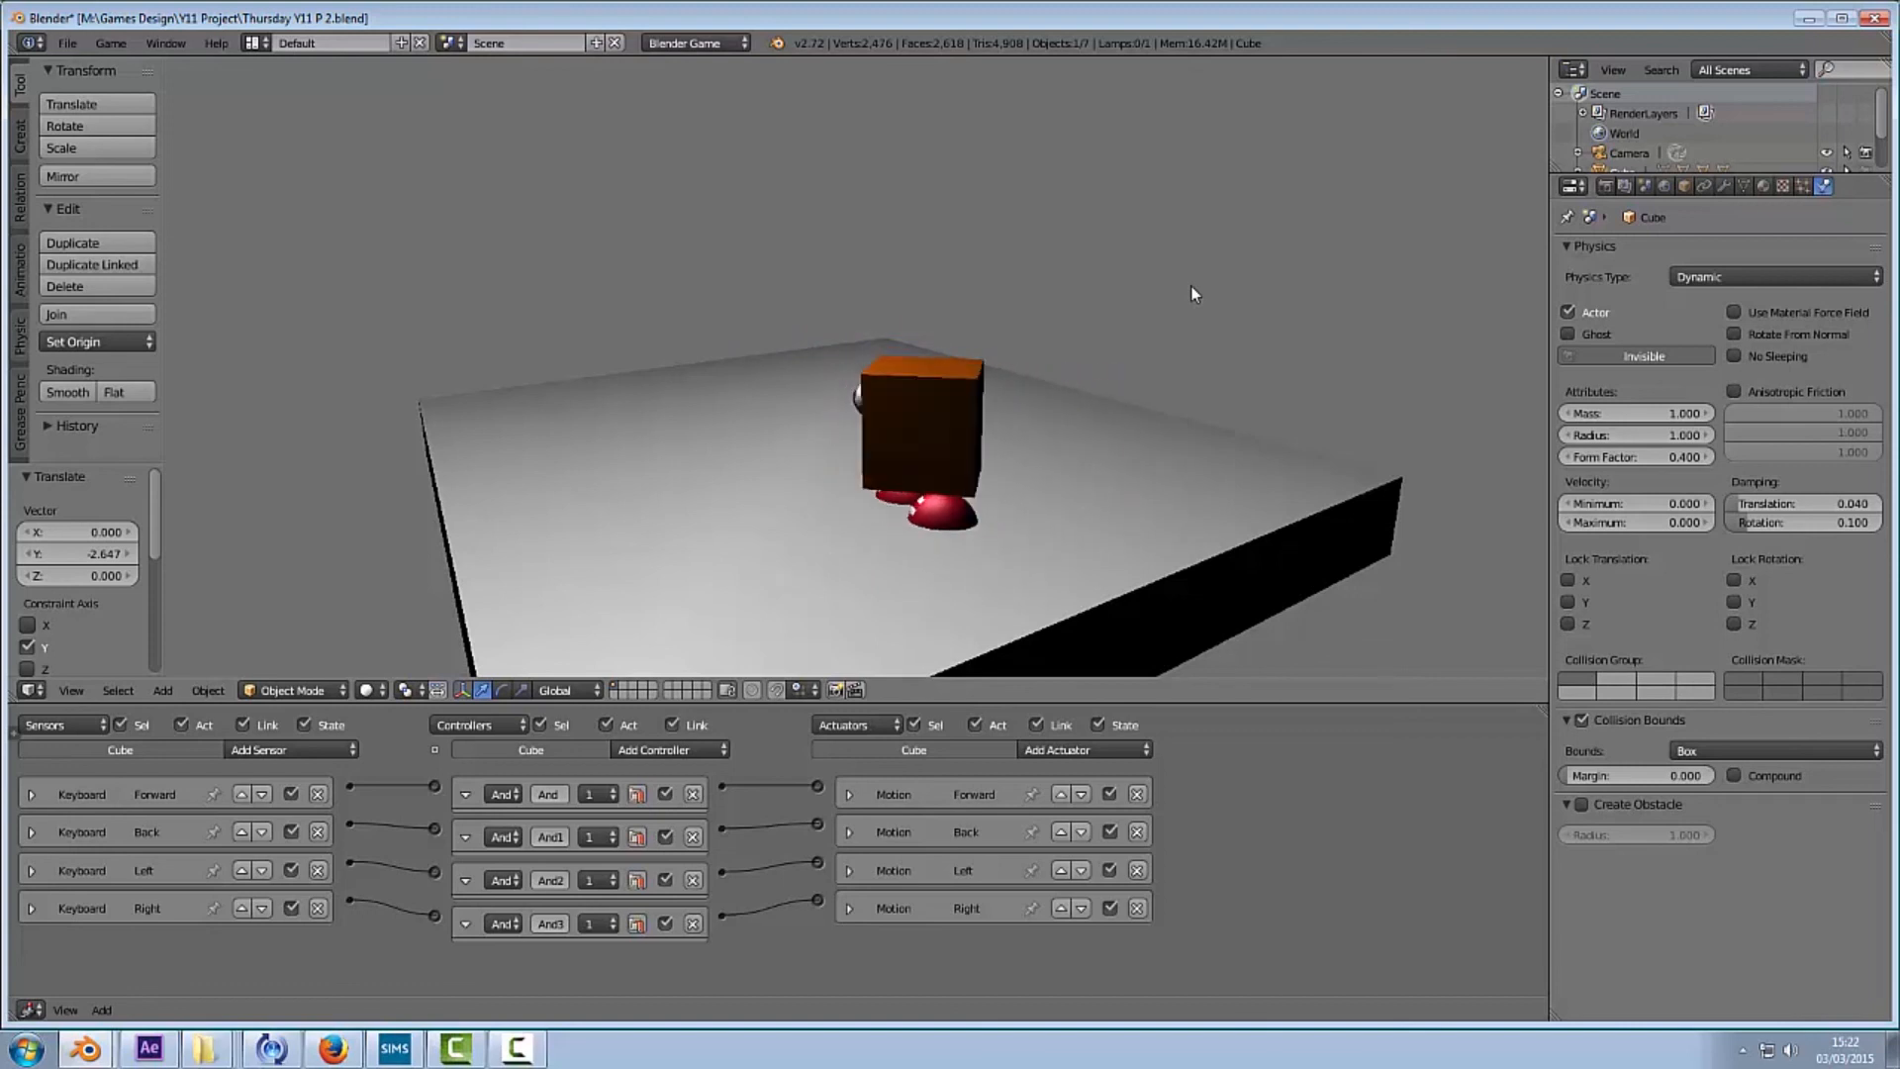
pyautogui.press('Down')
pyautogui.press('Left')
pyautogui.press('Left')
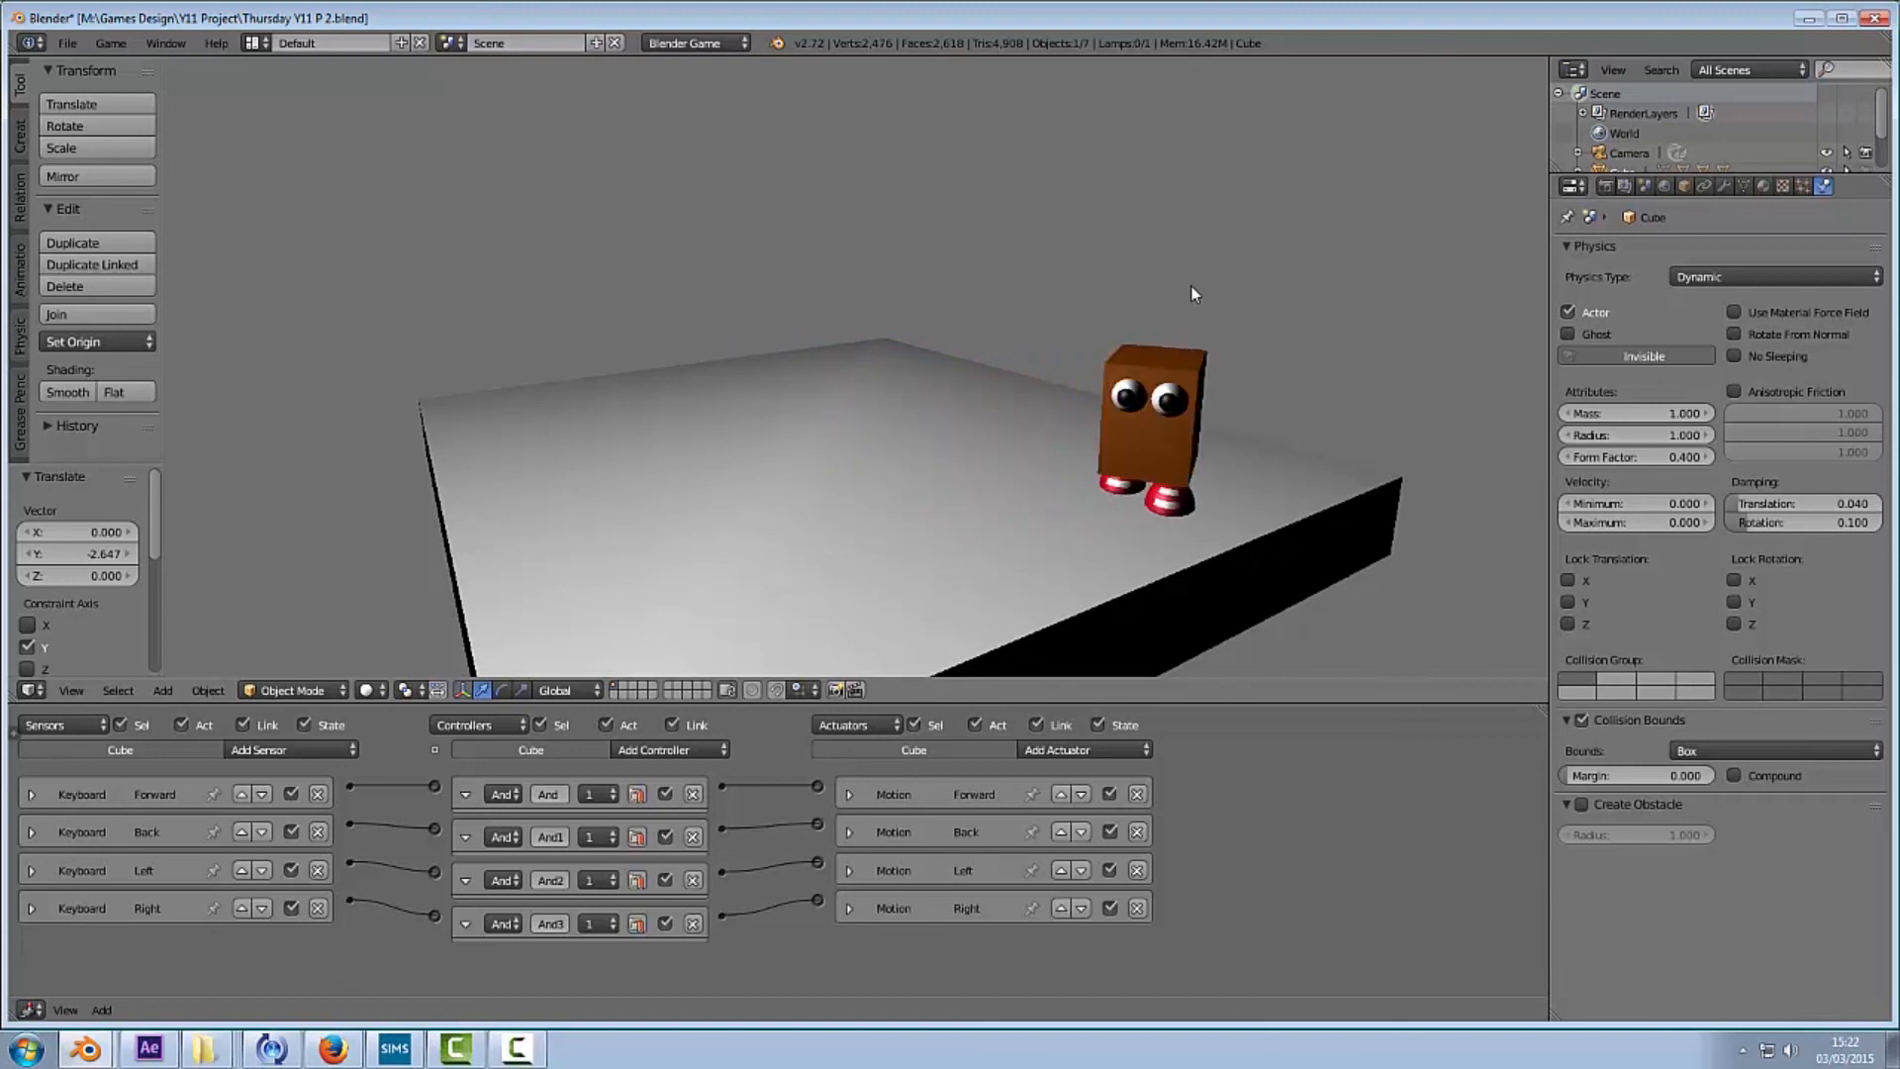
pyautogui.press('Down')
pyautogui.press('Left')
pyautogui.press('Right')
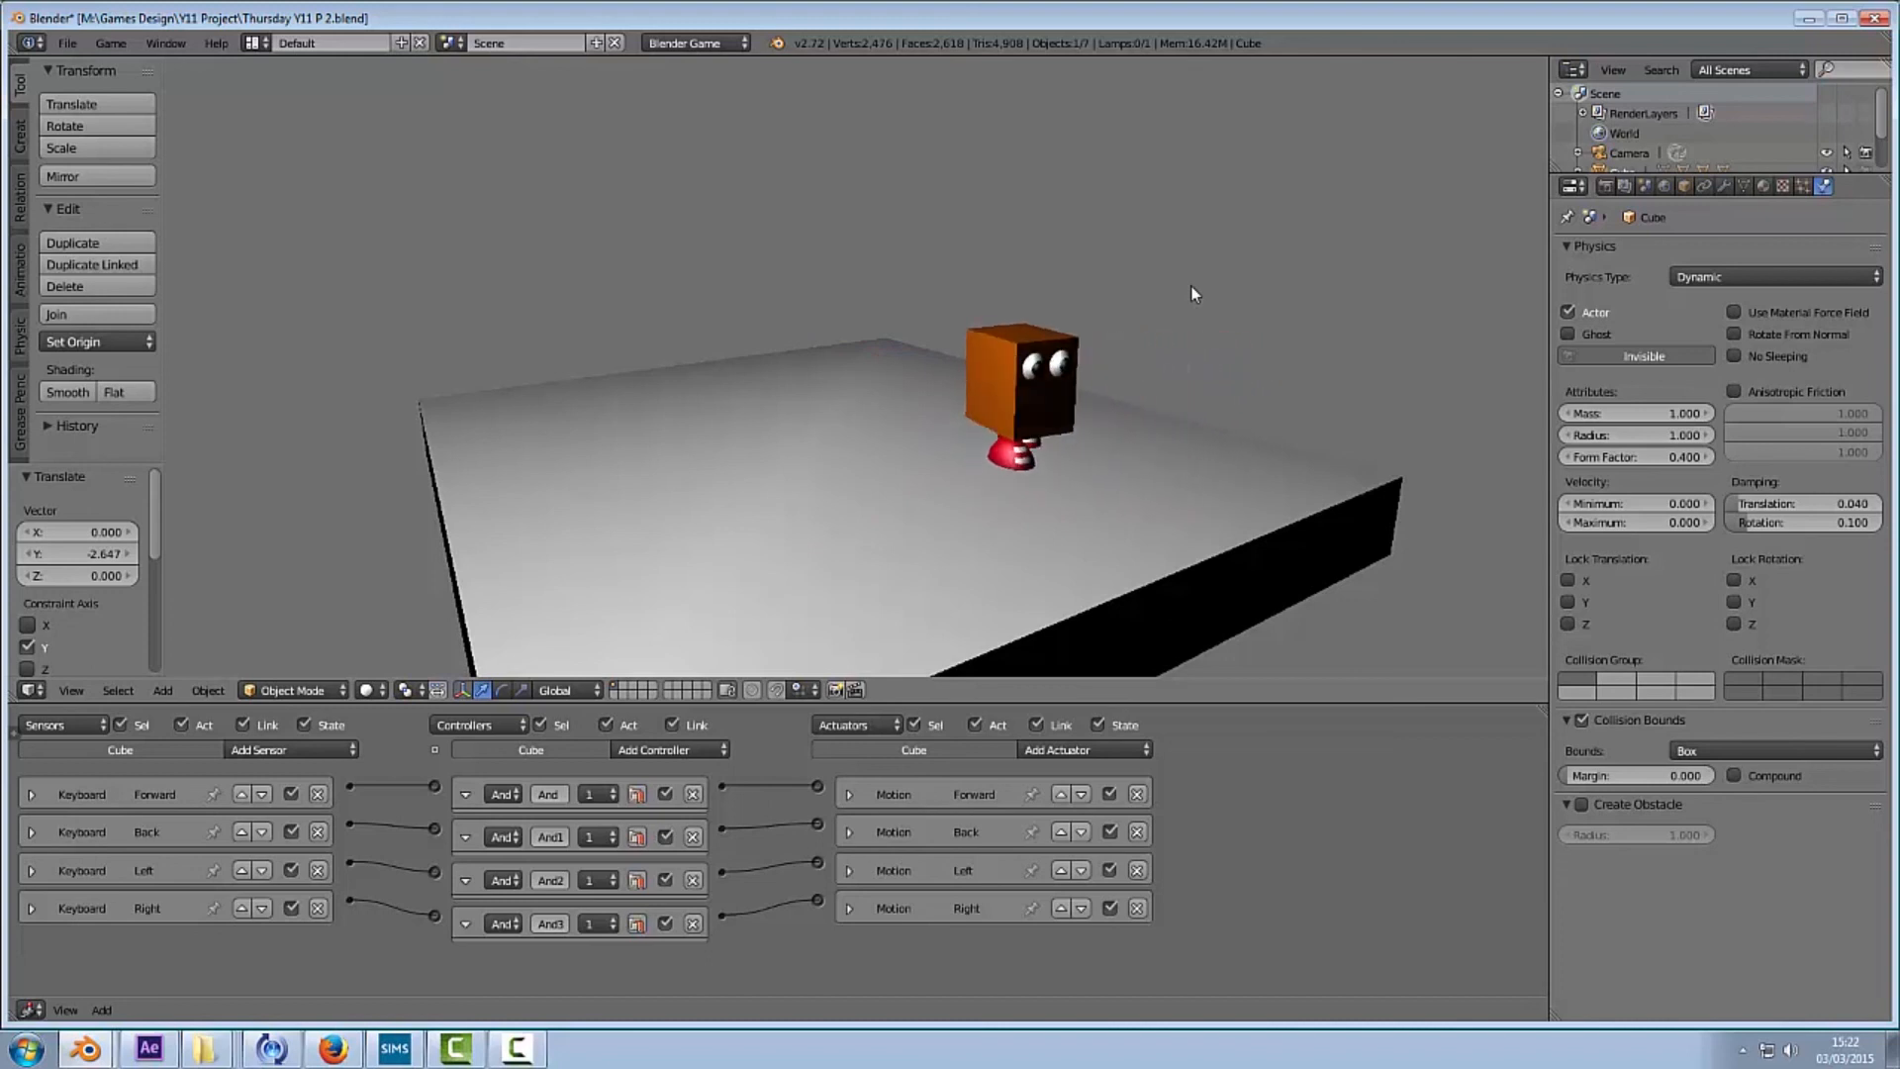
pyautogui.press('Left')
pyautogui.press('Down')
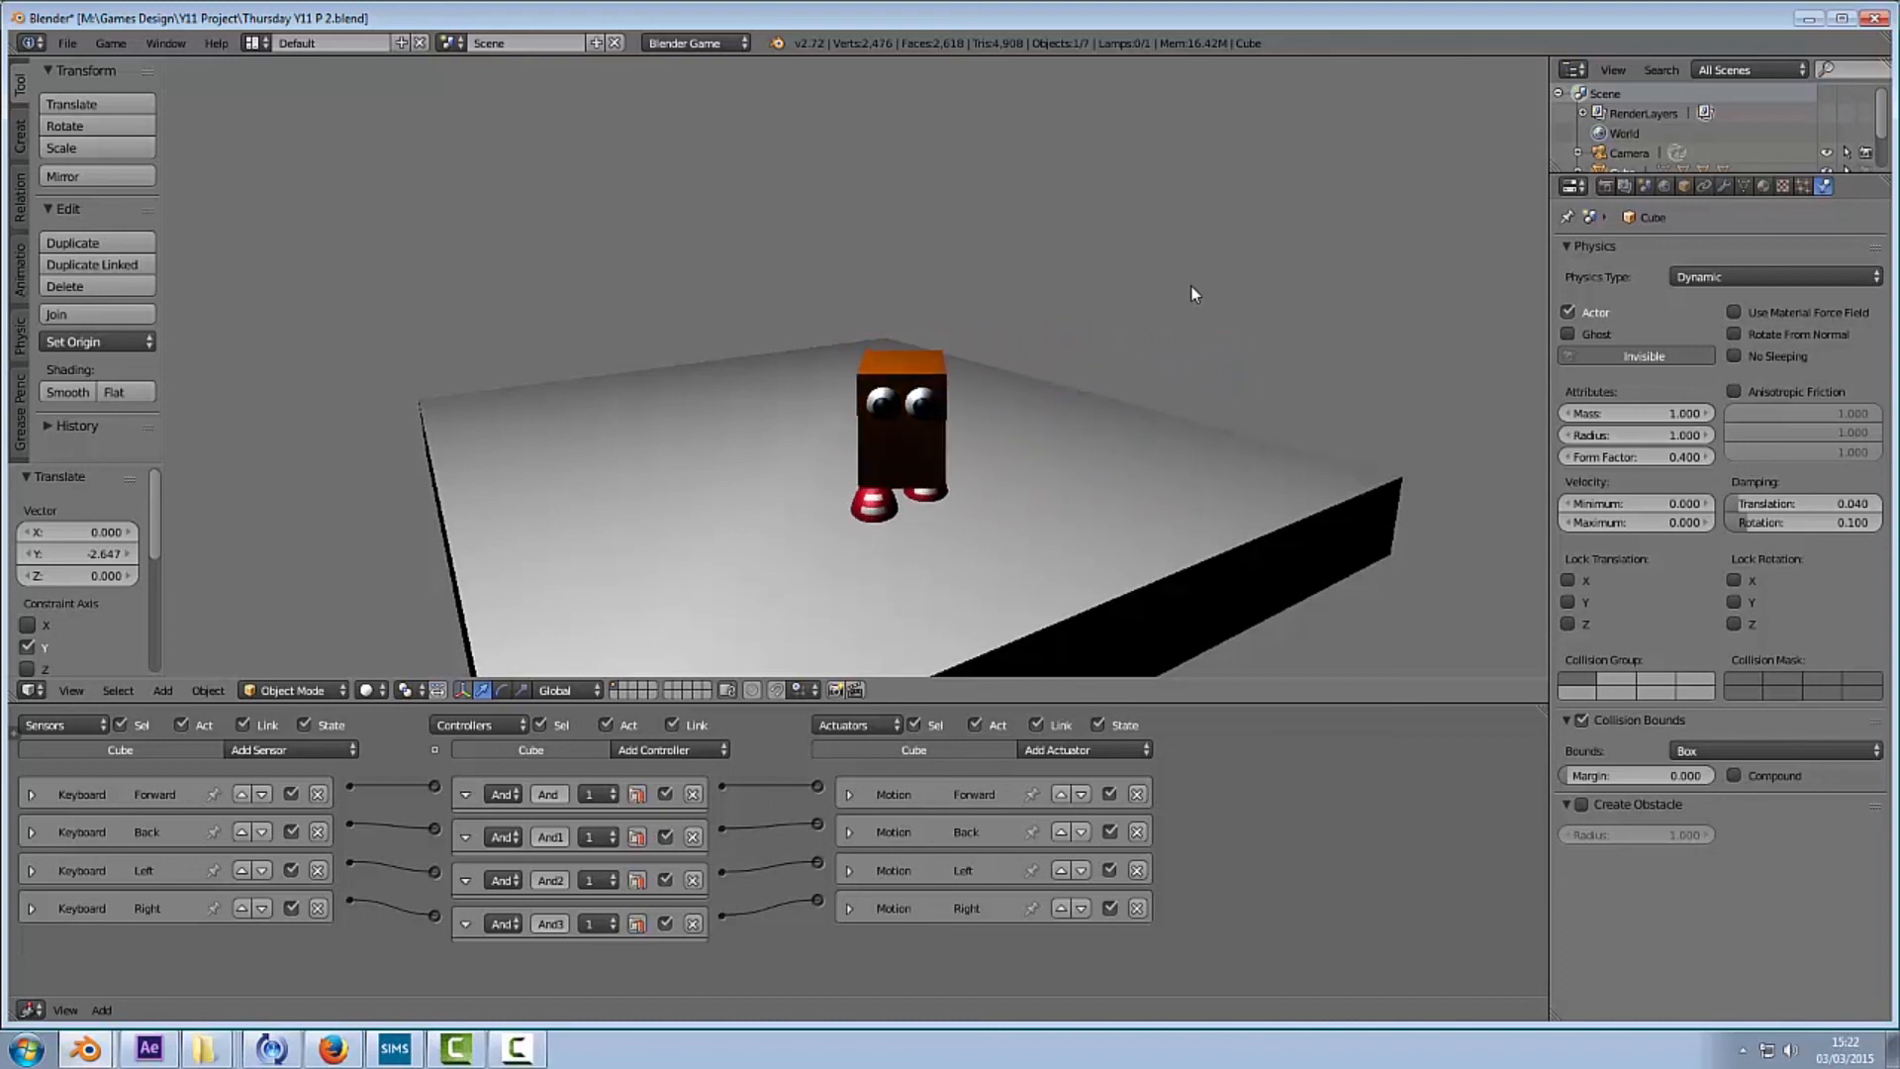
pyautogui.press('Up')
pyautogui.press('Right')
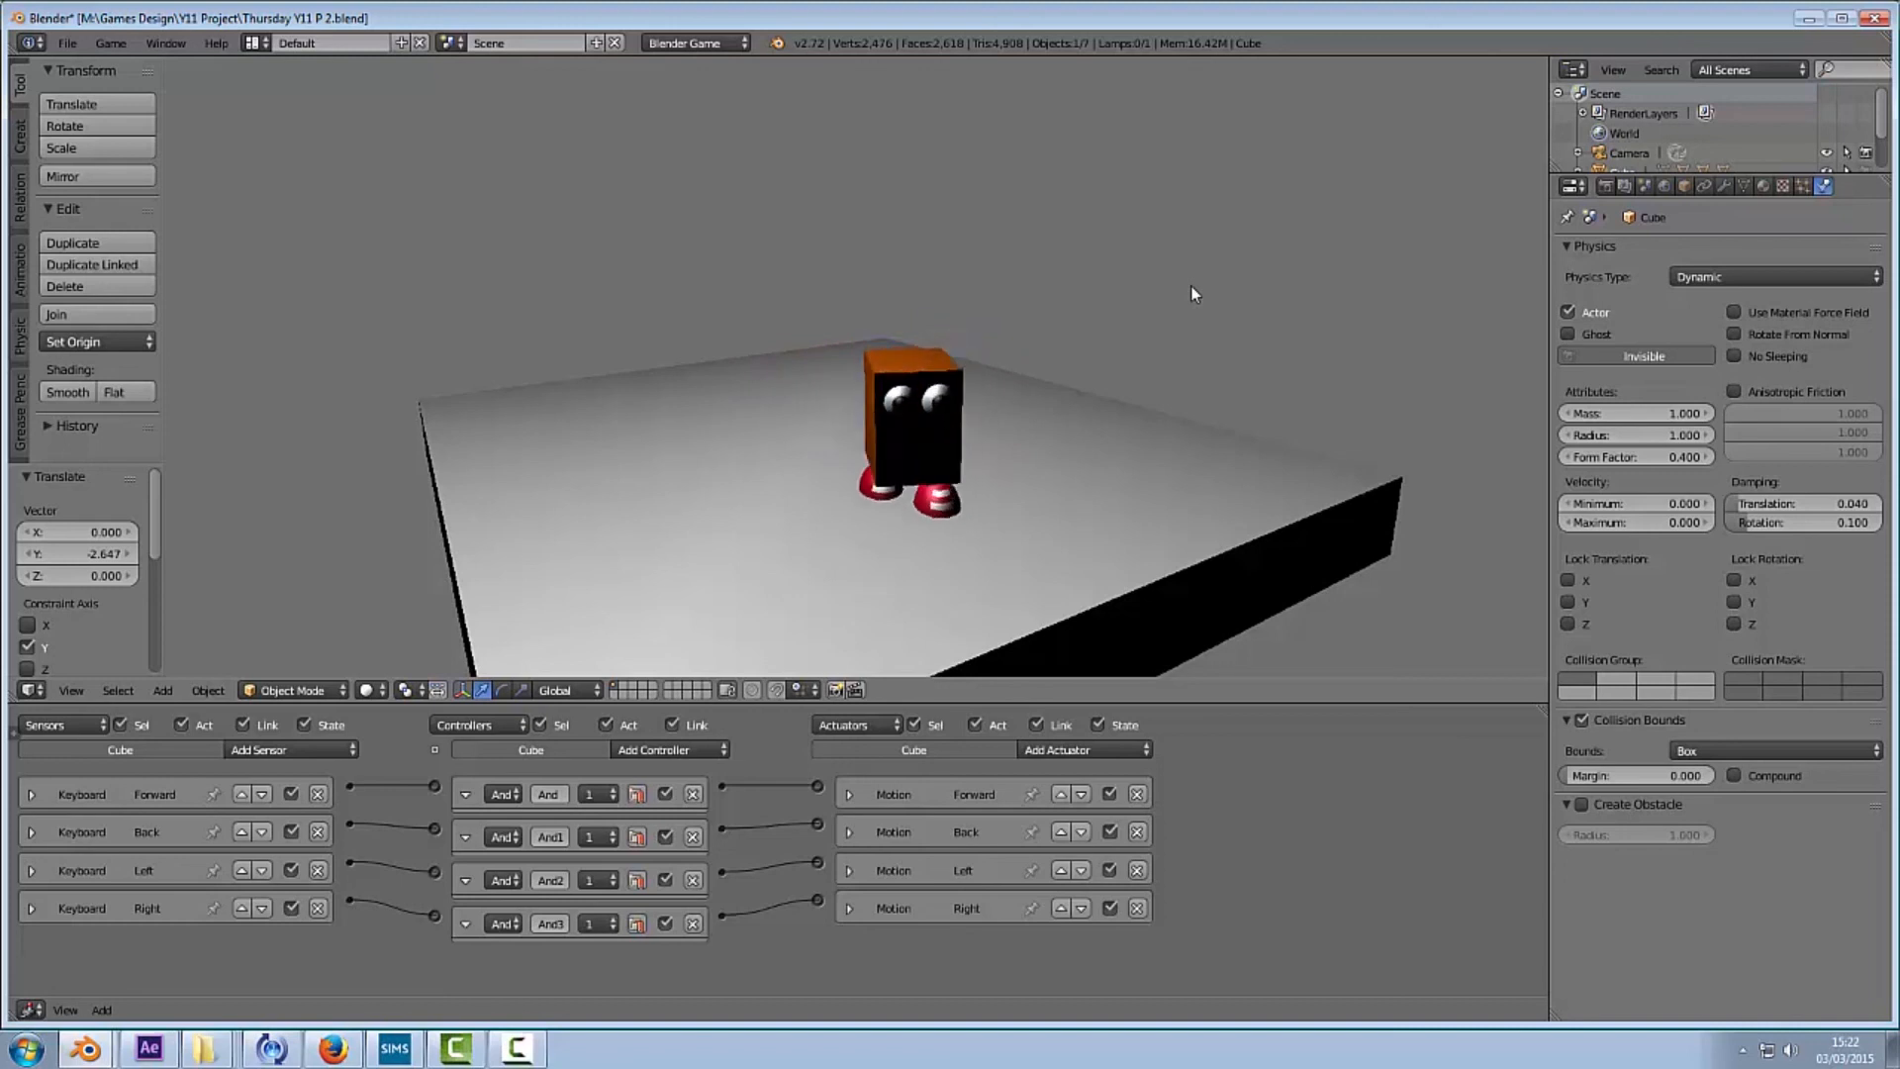
pyautogui.press('Up')
pyautogui.press('Right')
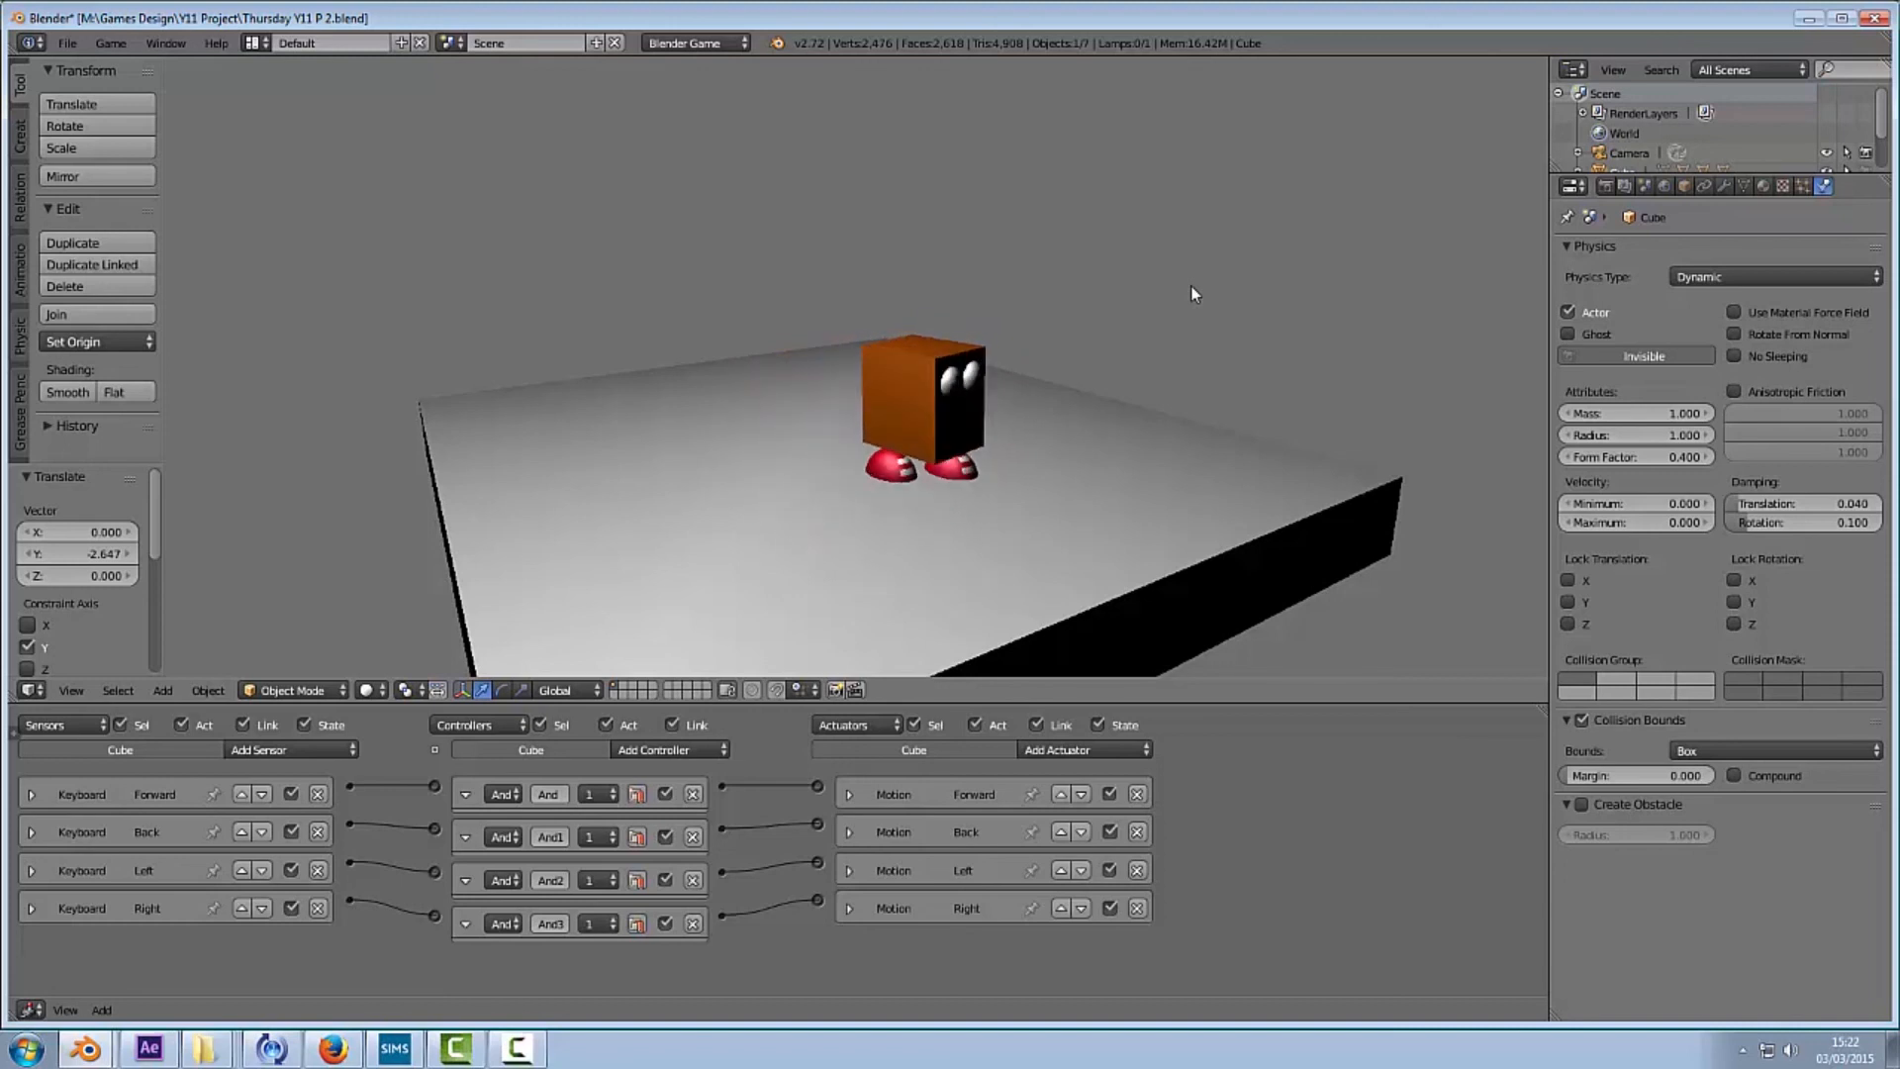
pyautogui.press('Up')
pyautogui.press('Right')
pyautogui.press('Left')
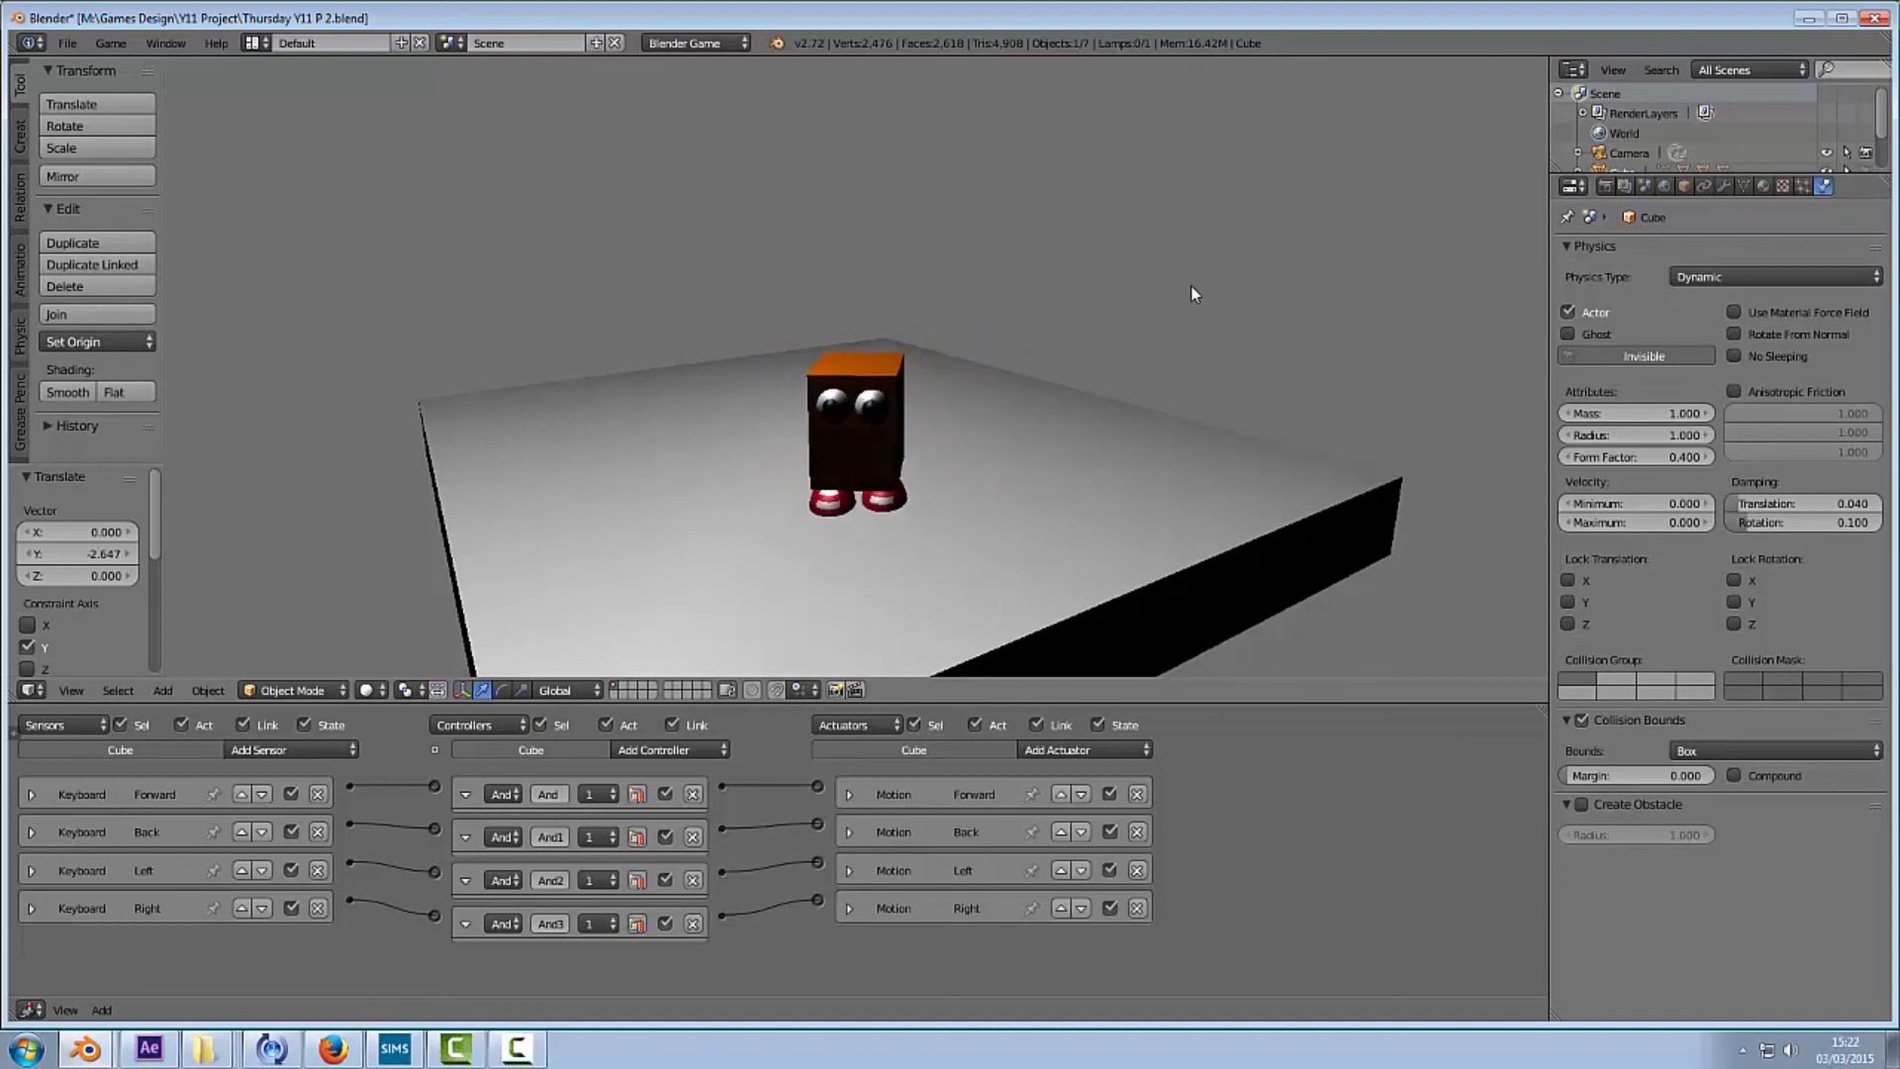
pyautogui.press('Down')
pyautogui.press('Right')
pyautogui.press('Up')
pyautogui.press('Right')
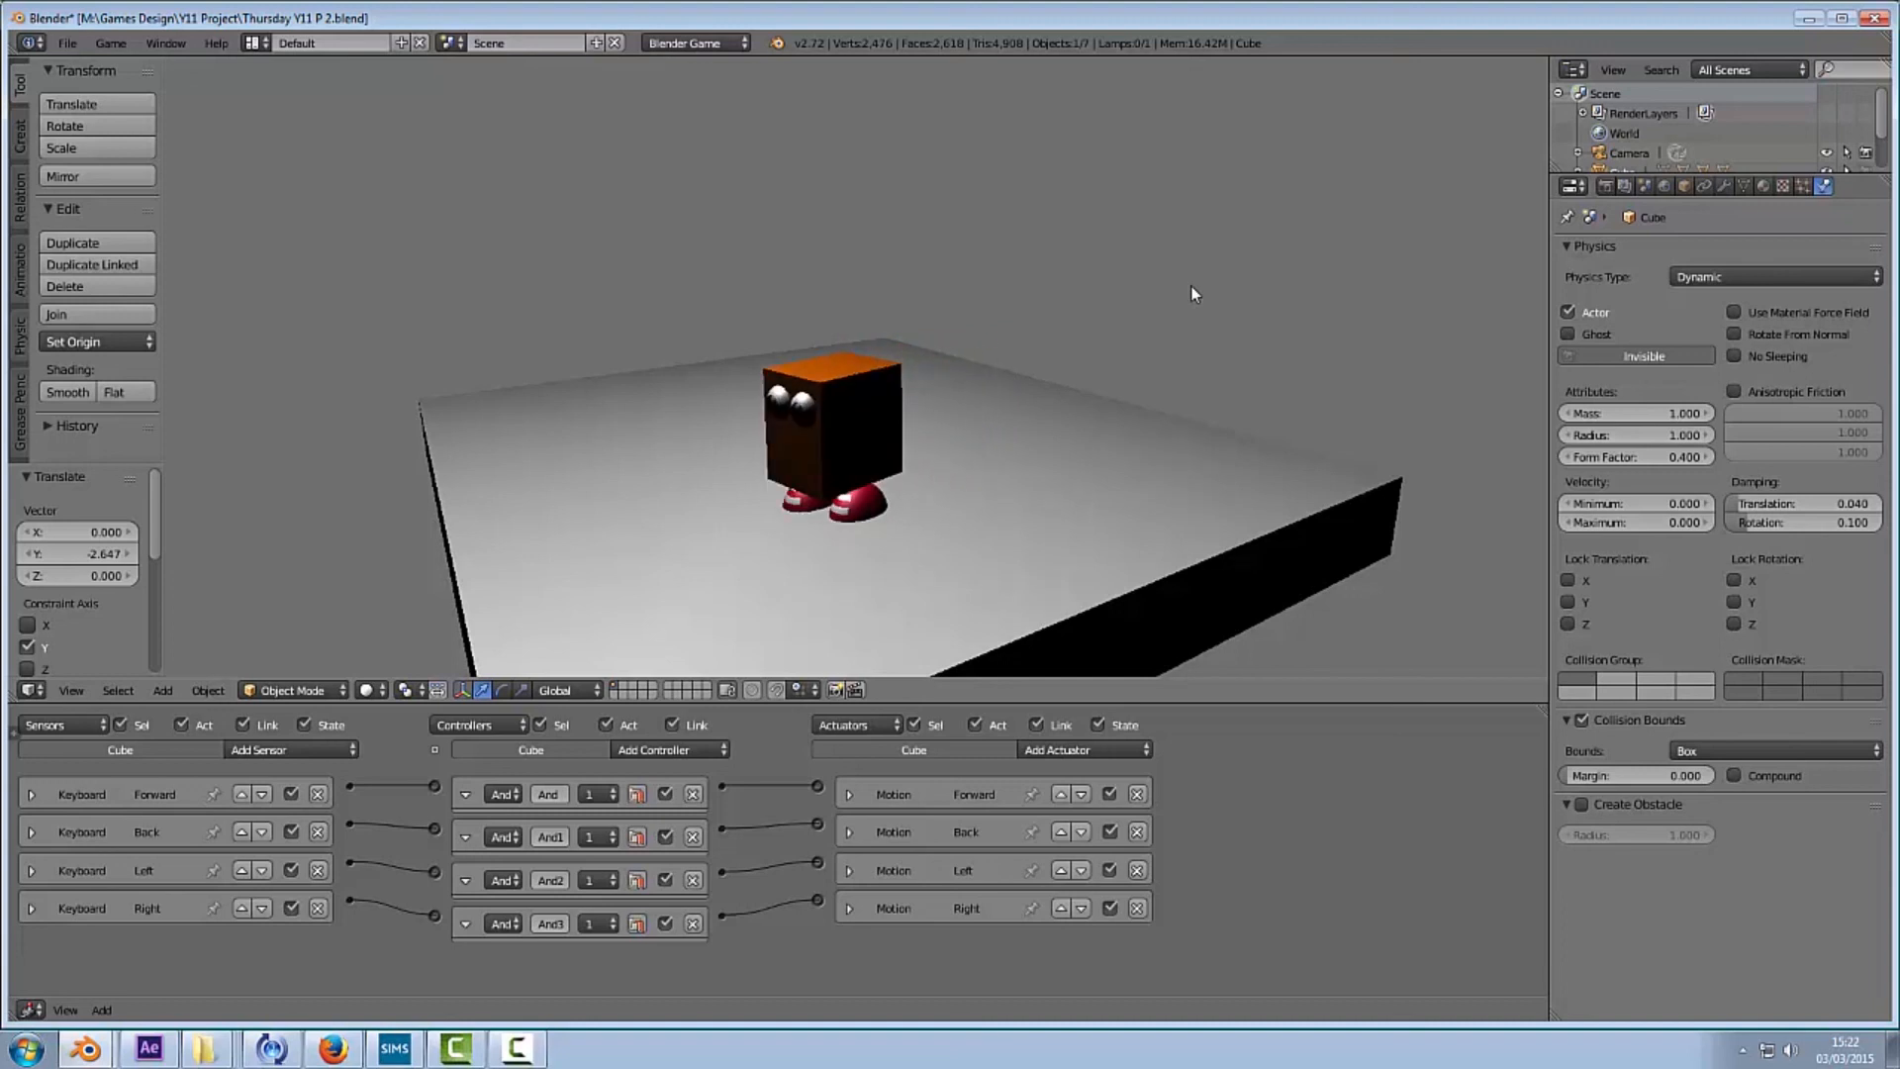
pyautogui.press('Left')
pyautogui.press('Up')
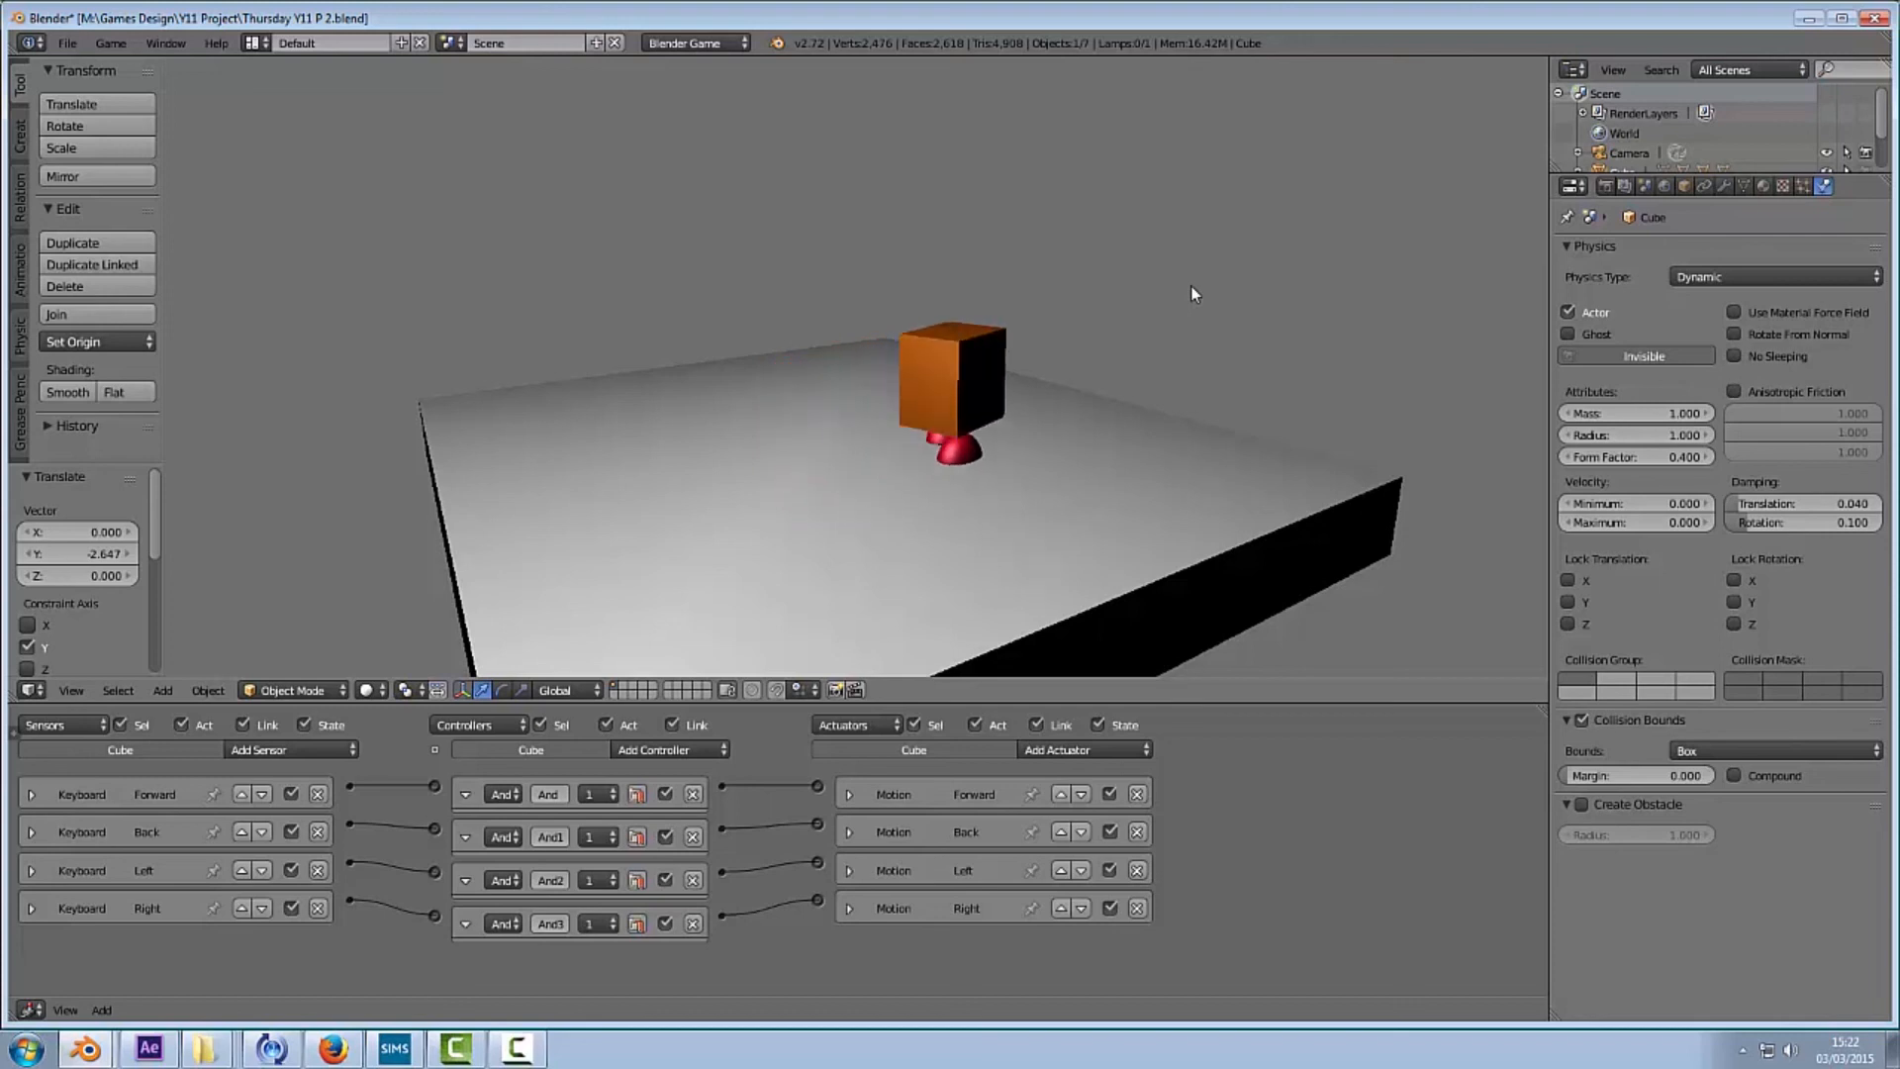
pyautogui.press('Up')
pyautogui.press('Left')
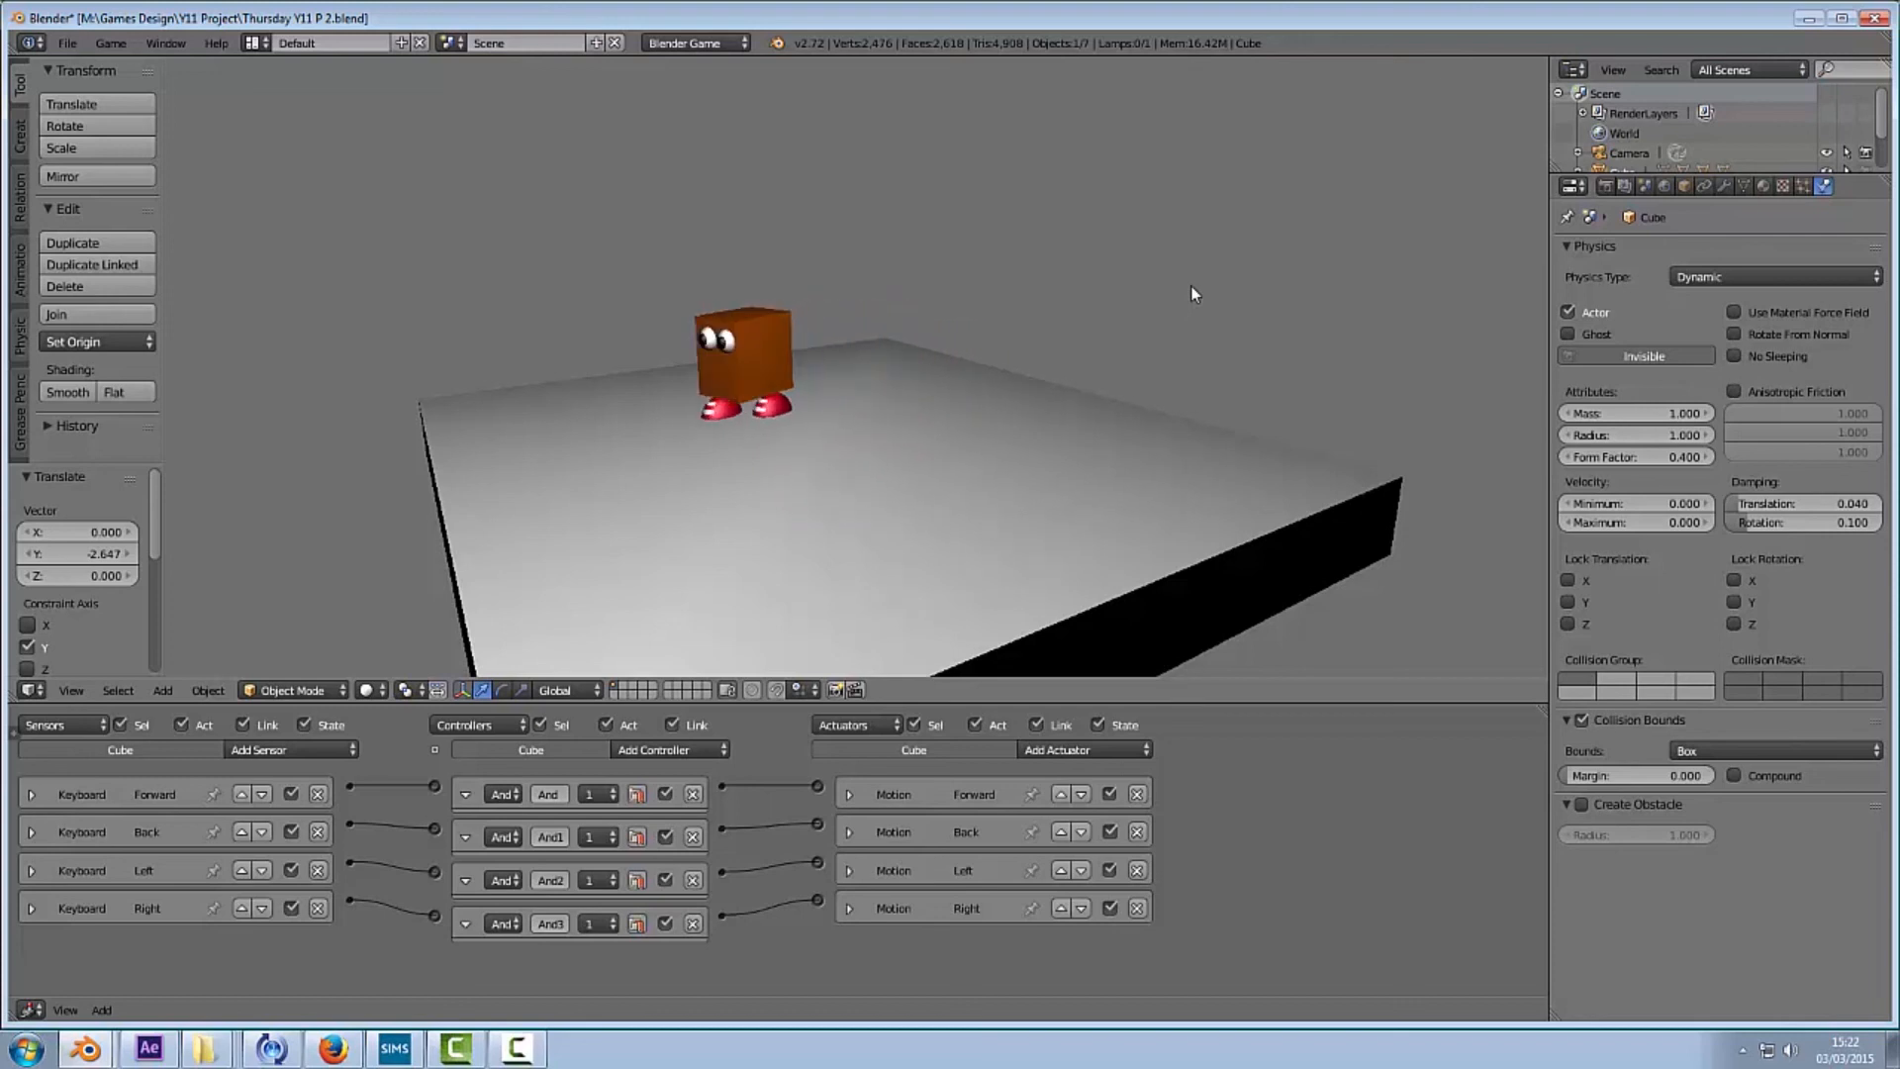
pyautogui.press('Left')
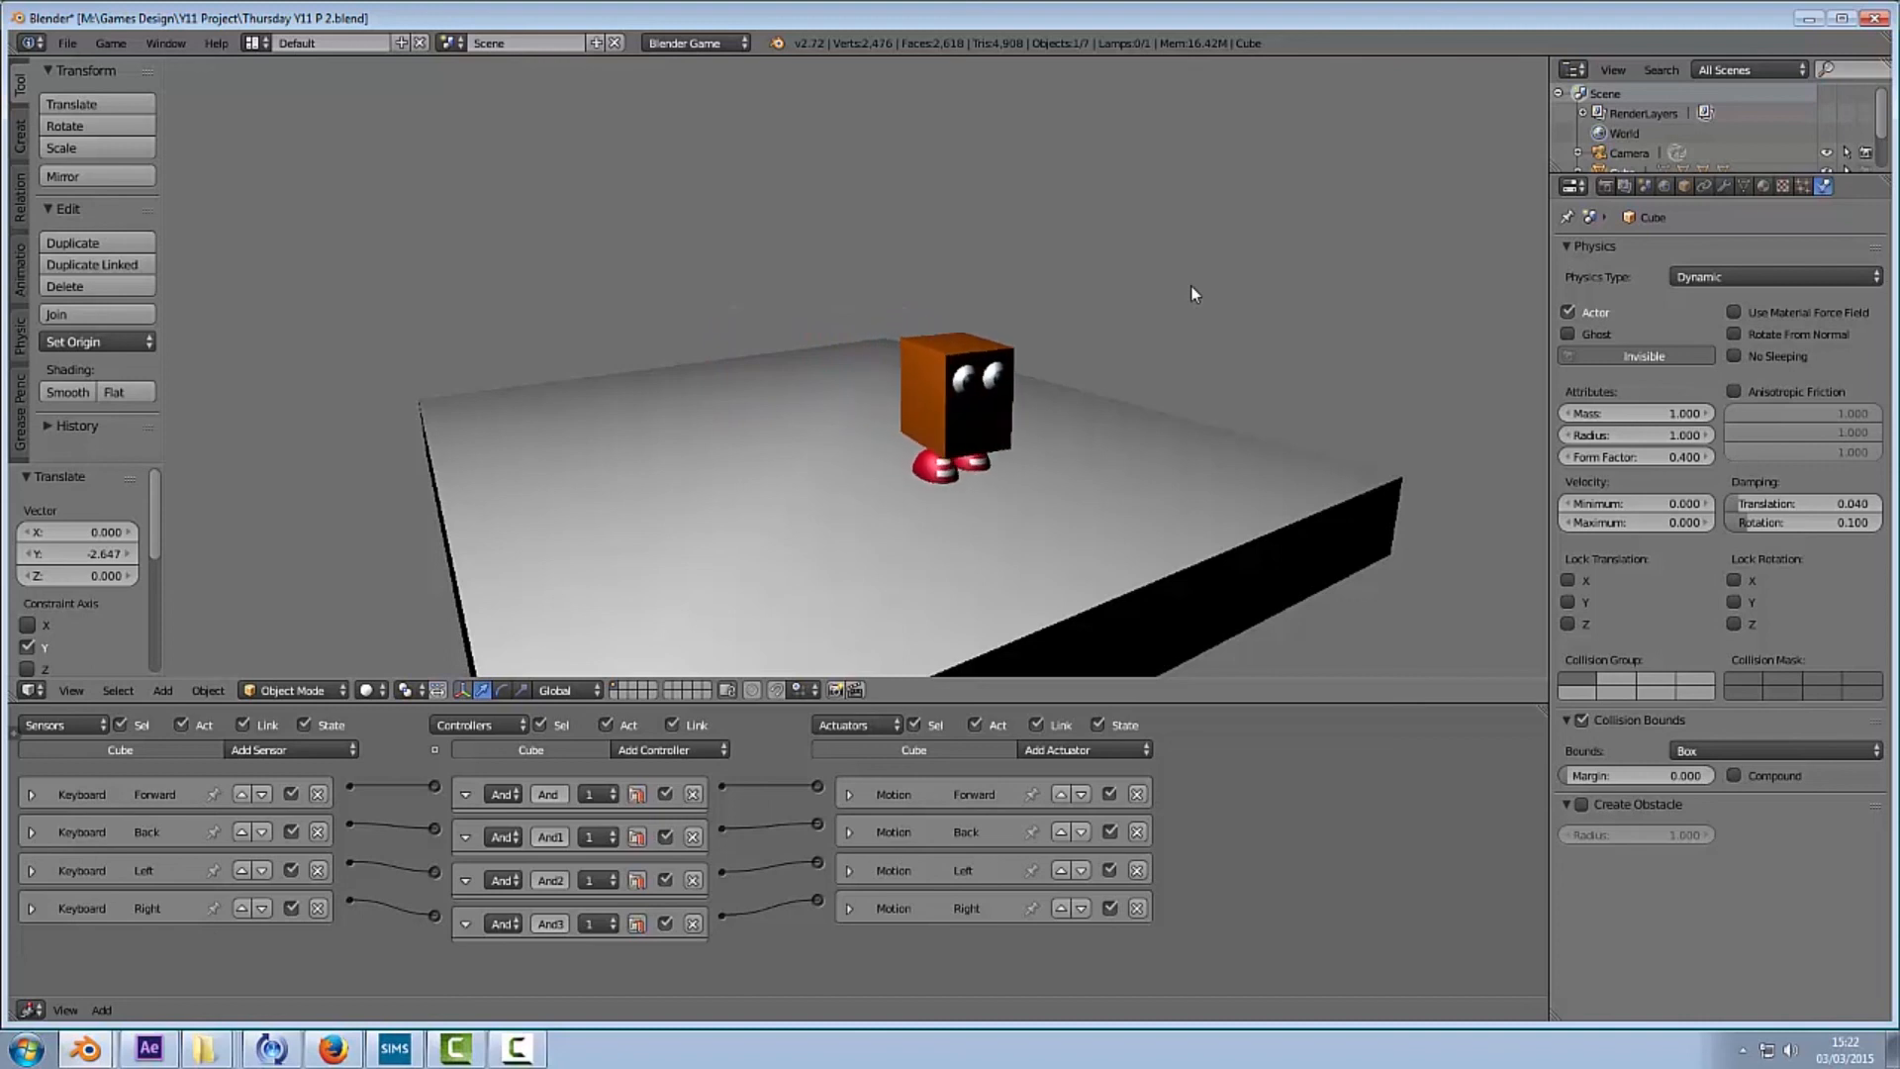
pyautogui.press('Up')
pyautogui.press('Up')
pyautogui.press('Left')
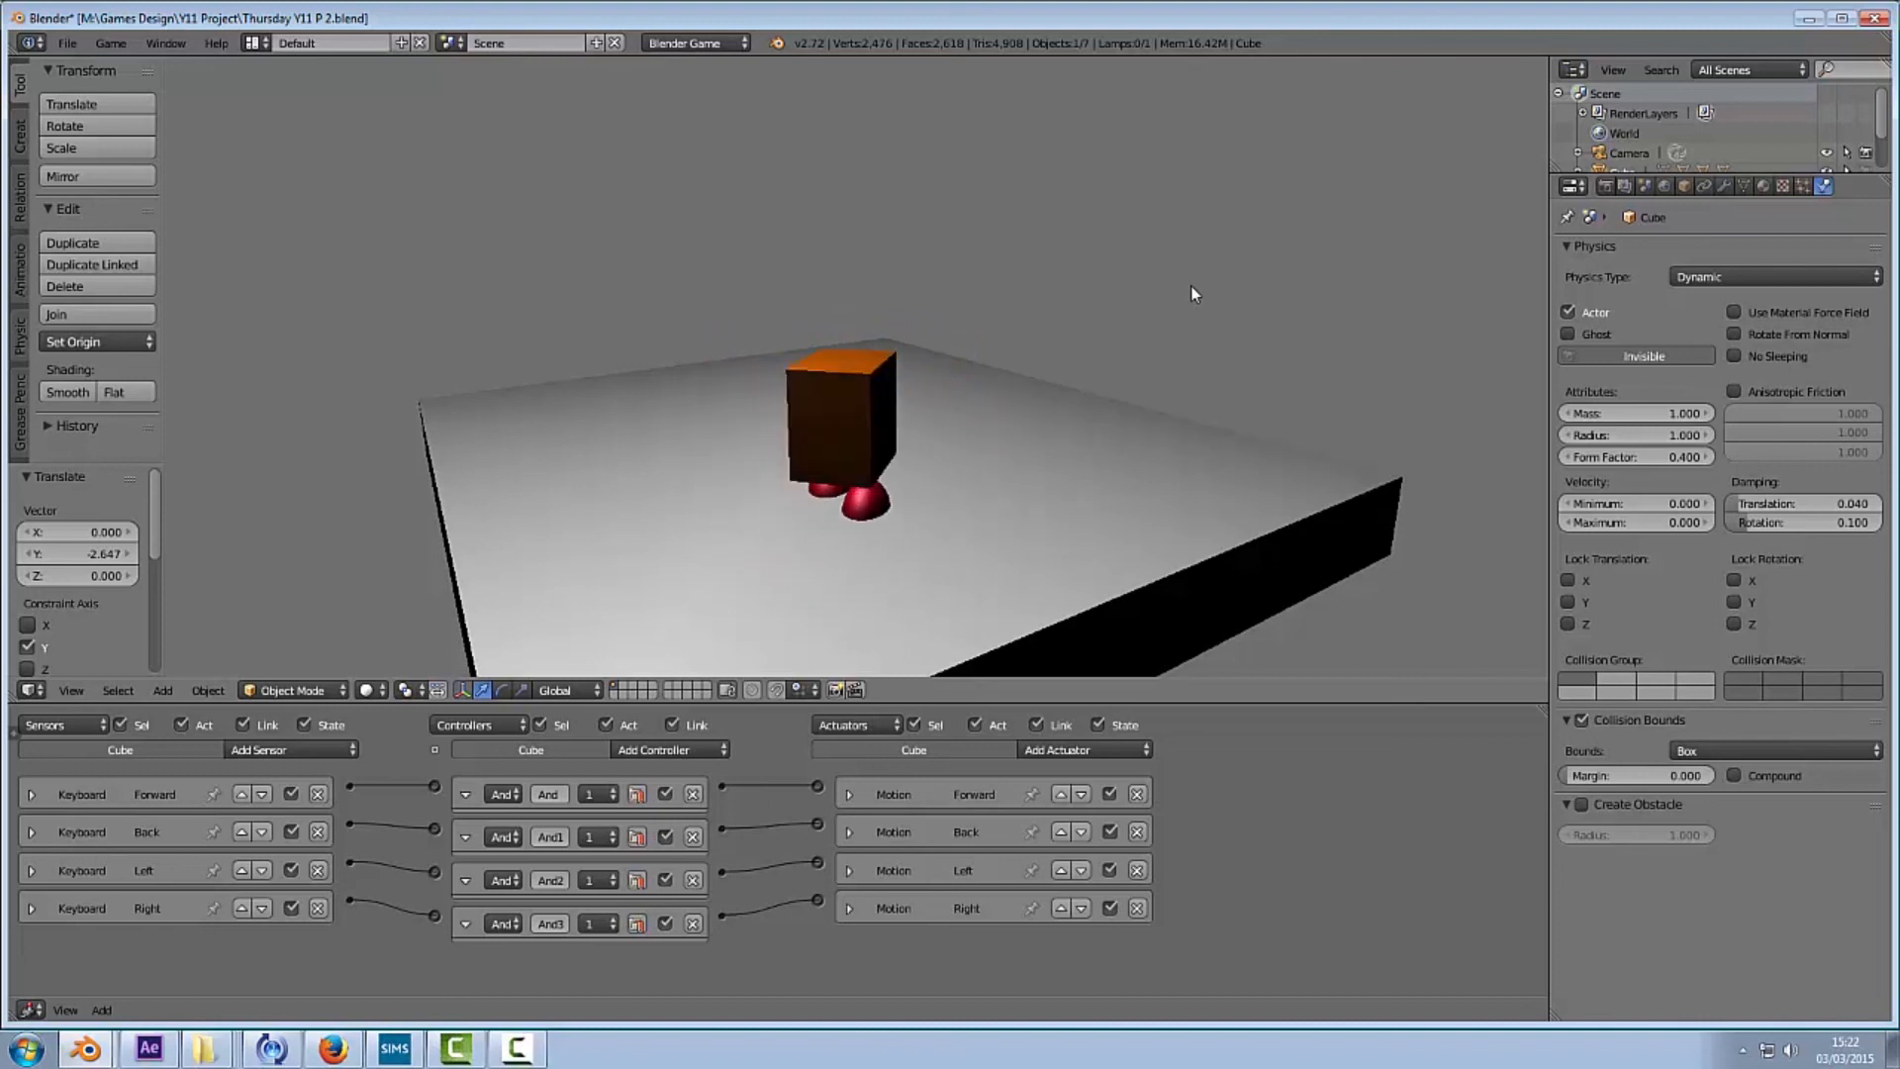
pyautogui.press('Up')
pyautogui.press('Left')
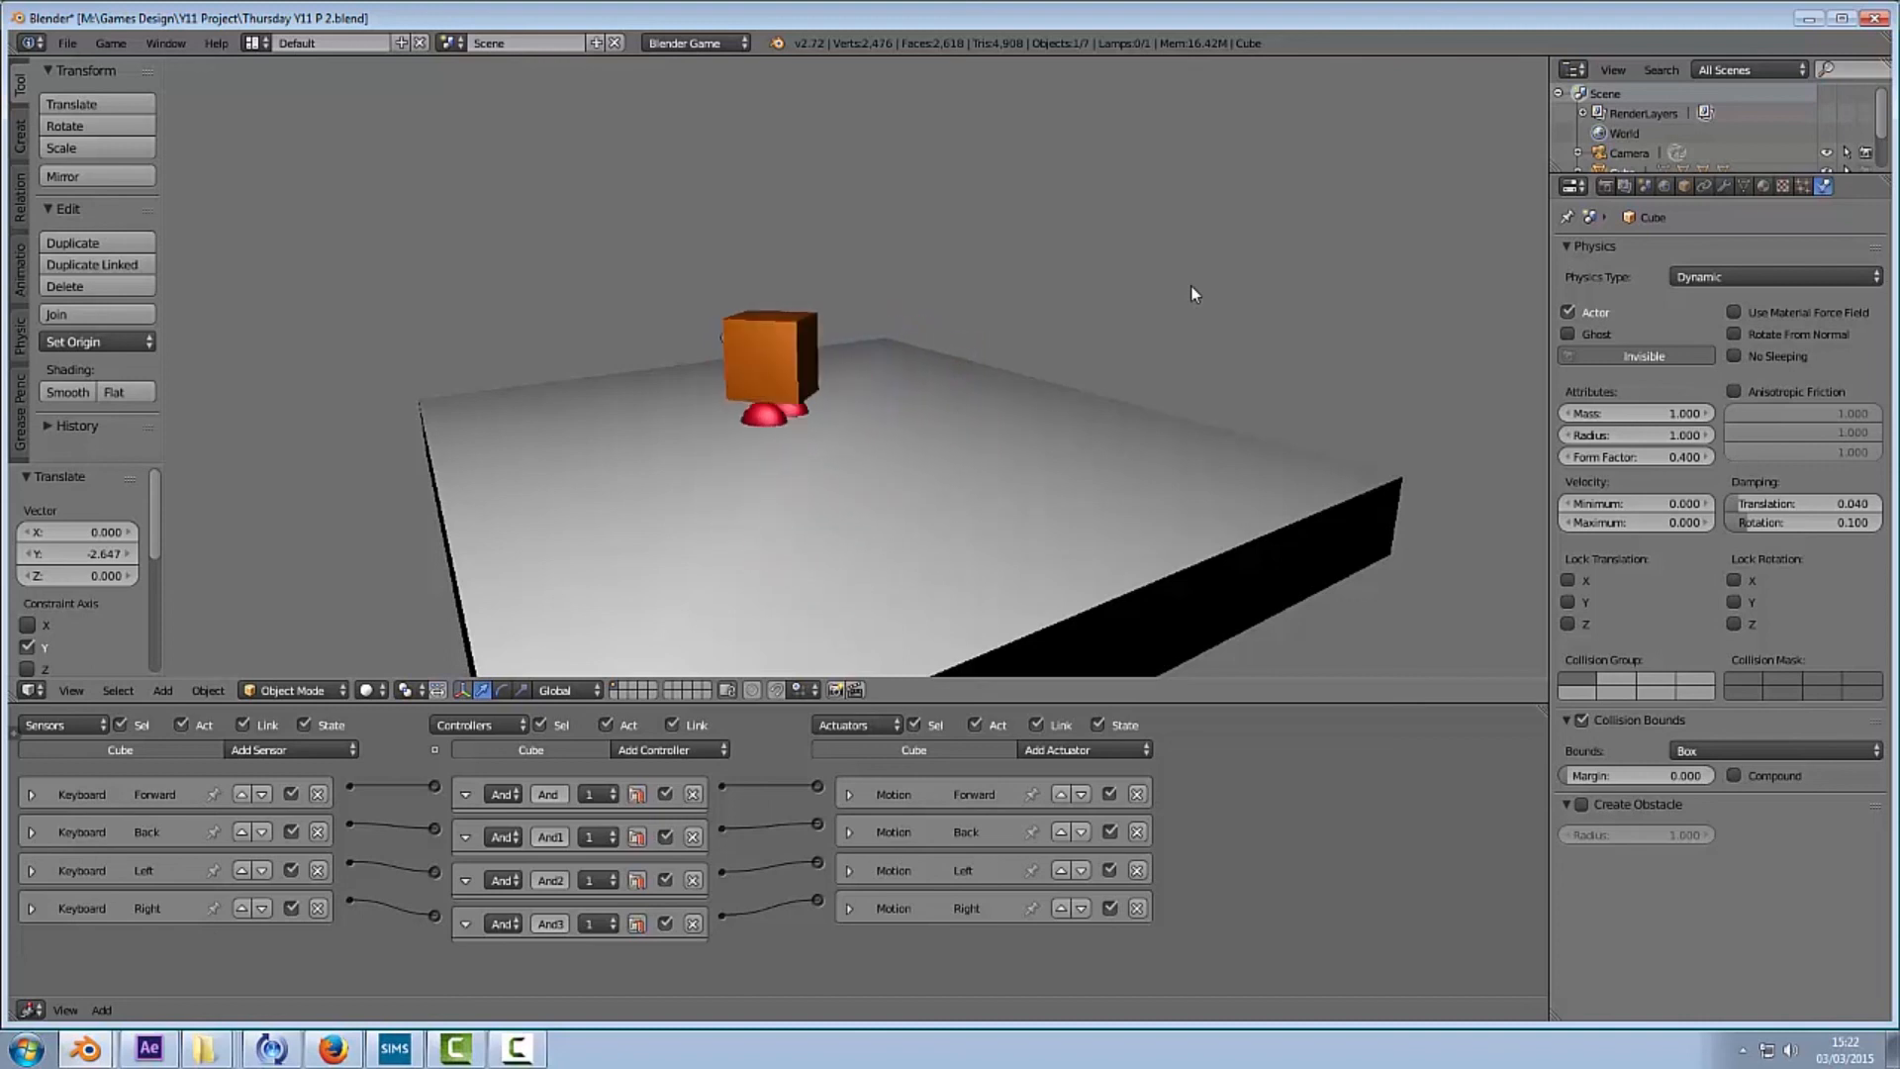
pyautogui.press('Up')
pyautogui.press('Left')
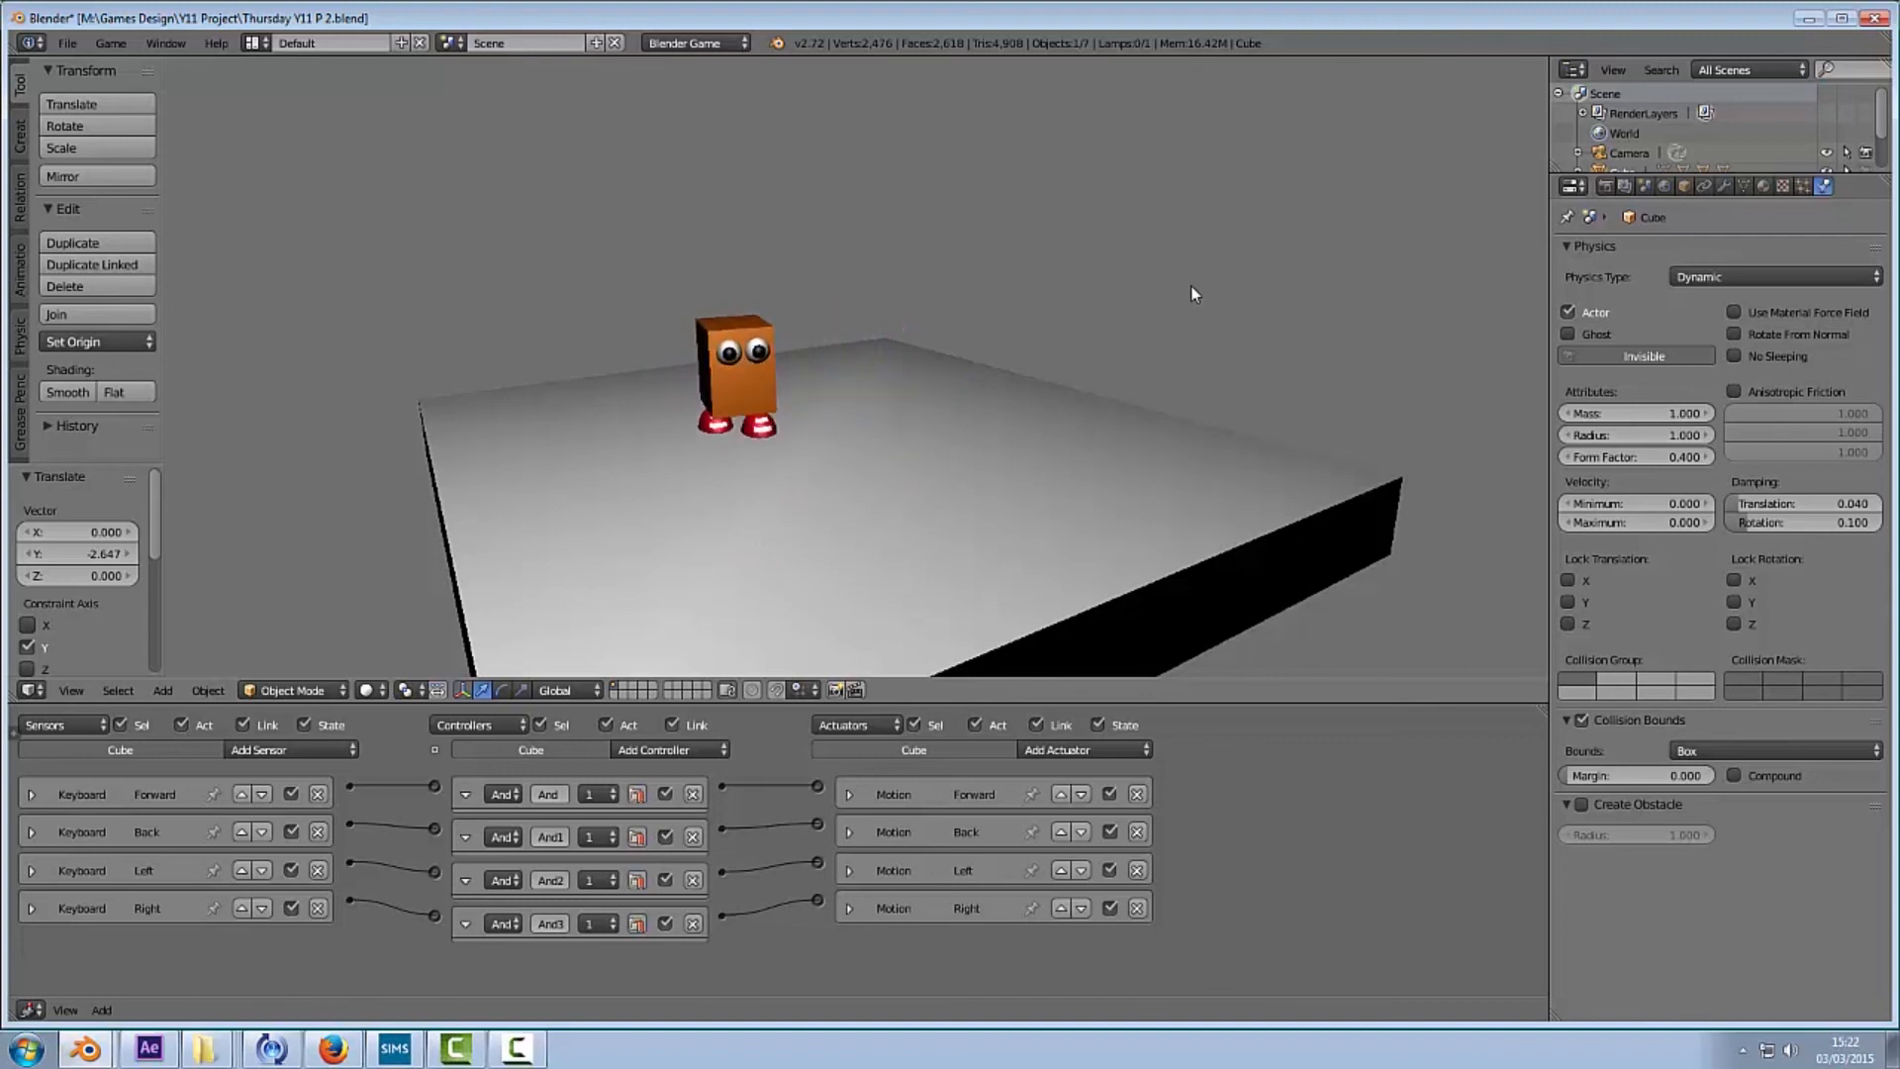
pyautogui.press('Up')
pyautogui.press('Right')
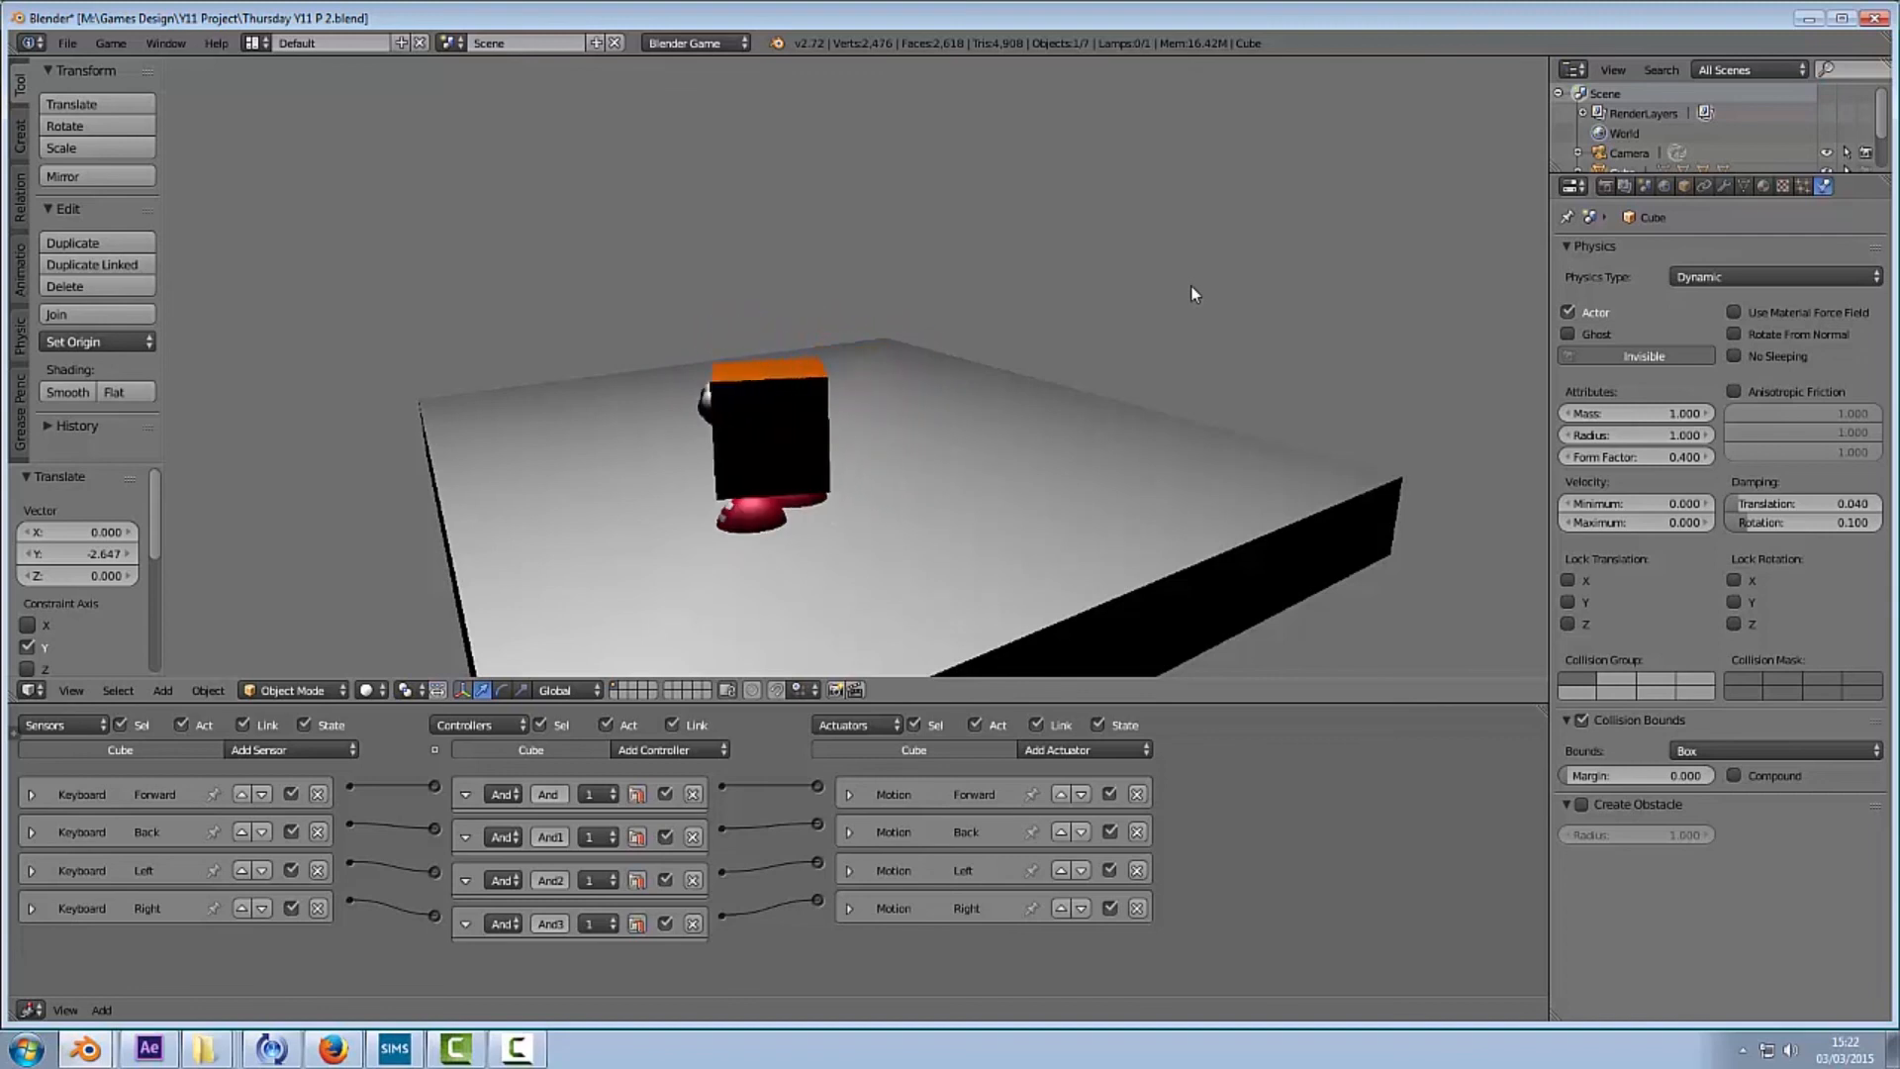
pyautogui.press('Up')
pyautogui.press('Left')
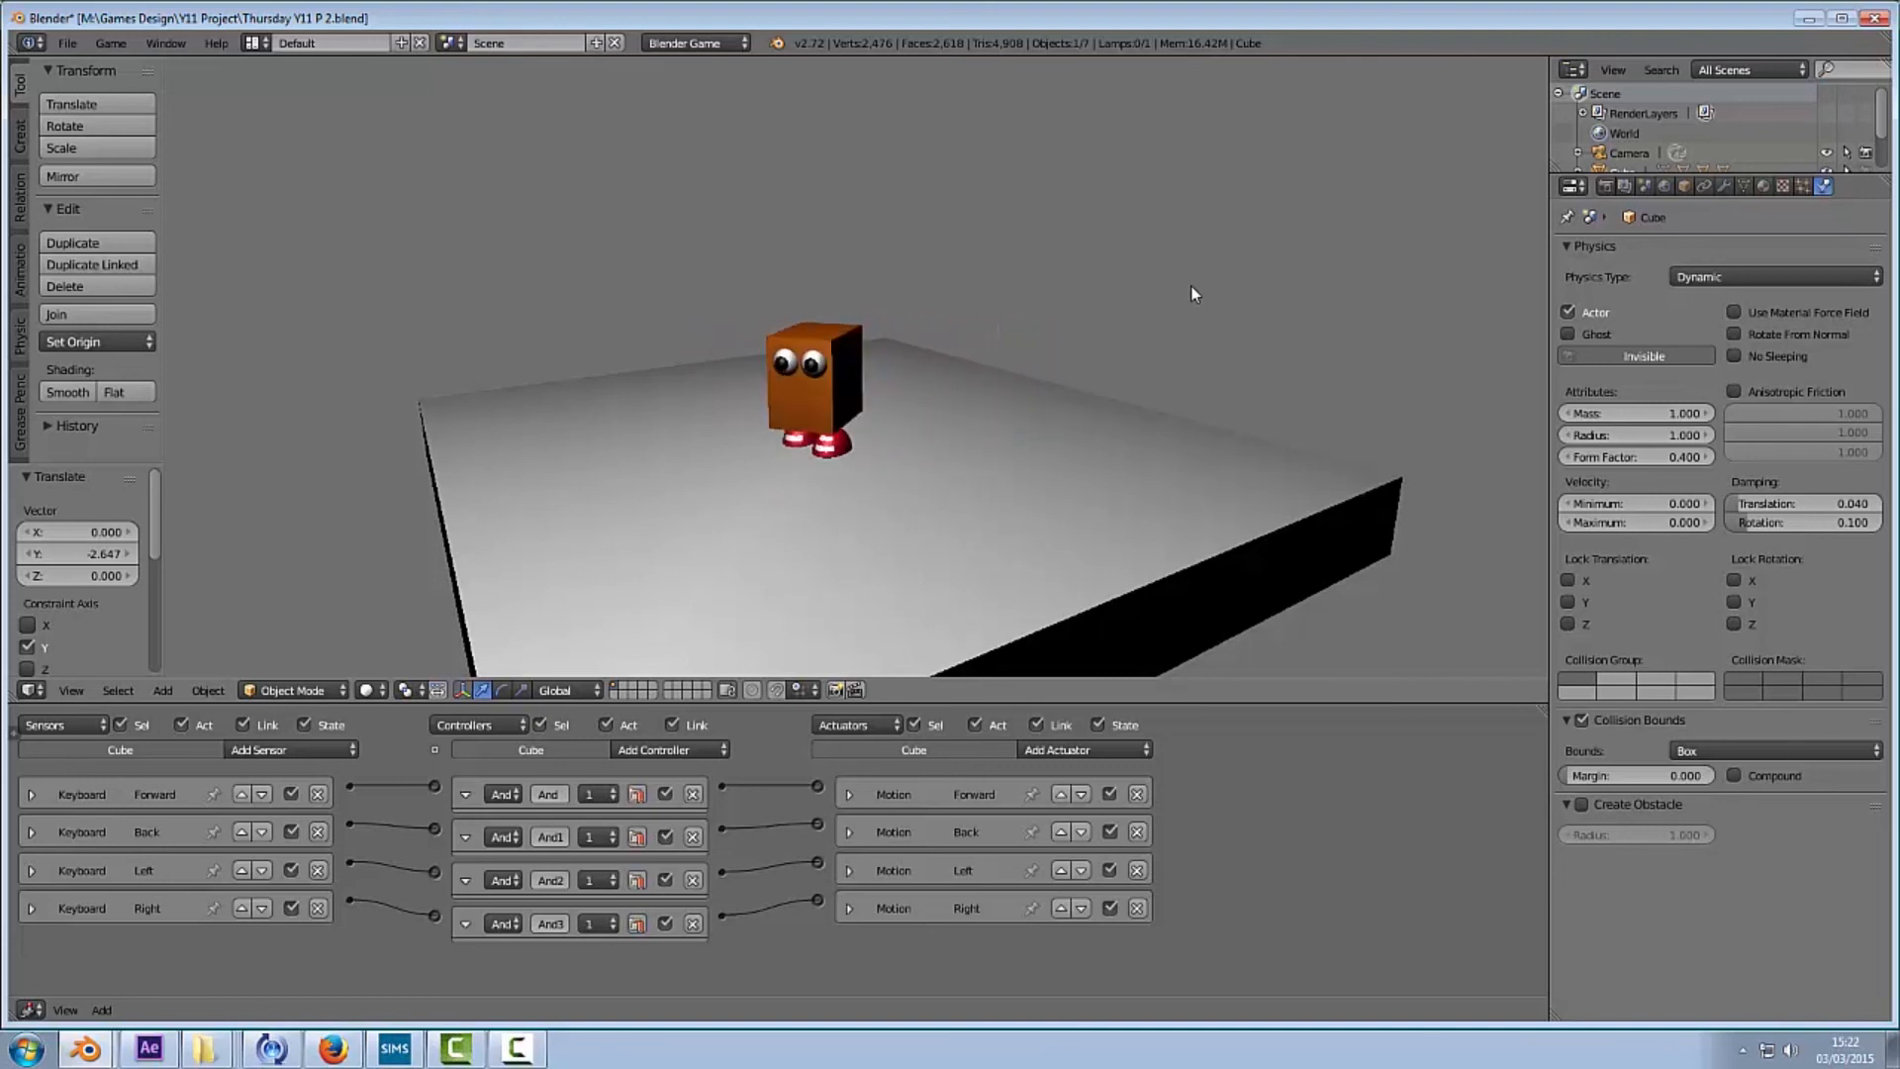
pyautogui.press('Up')
pyautogui.press('Right')
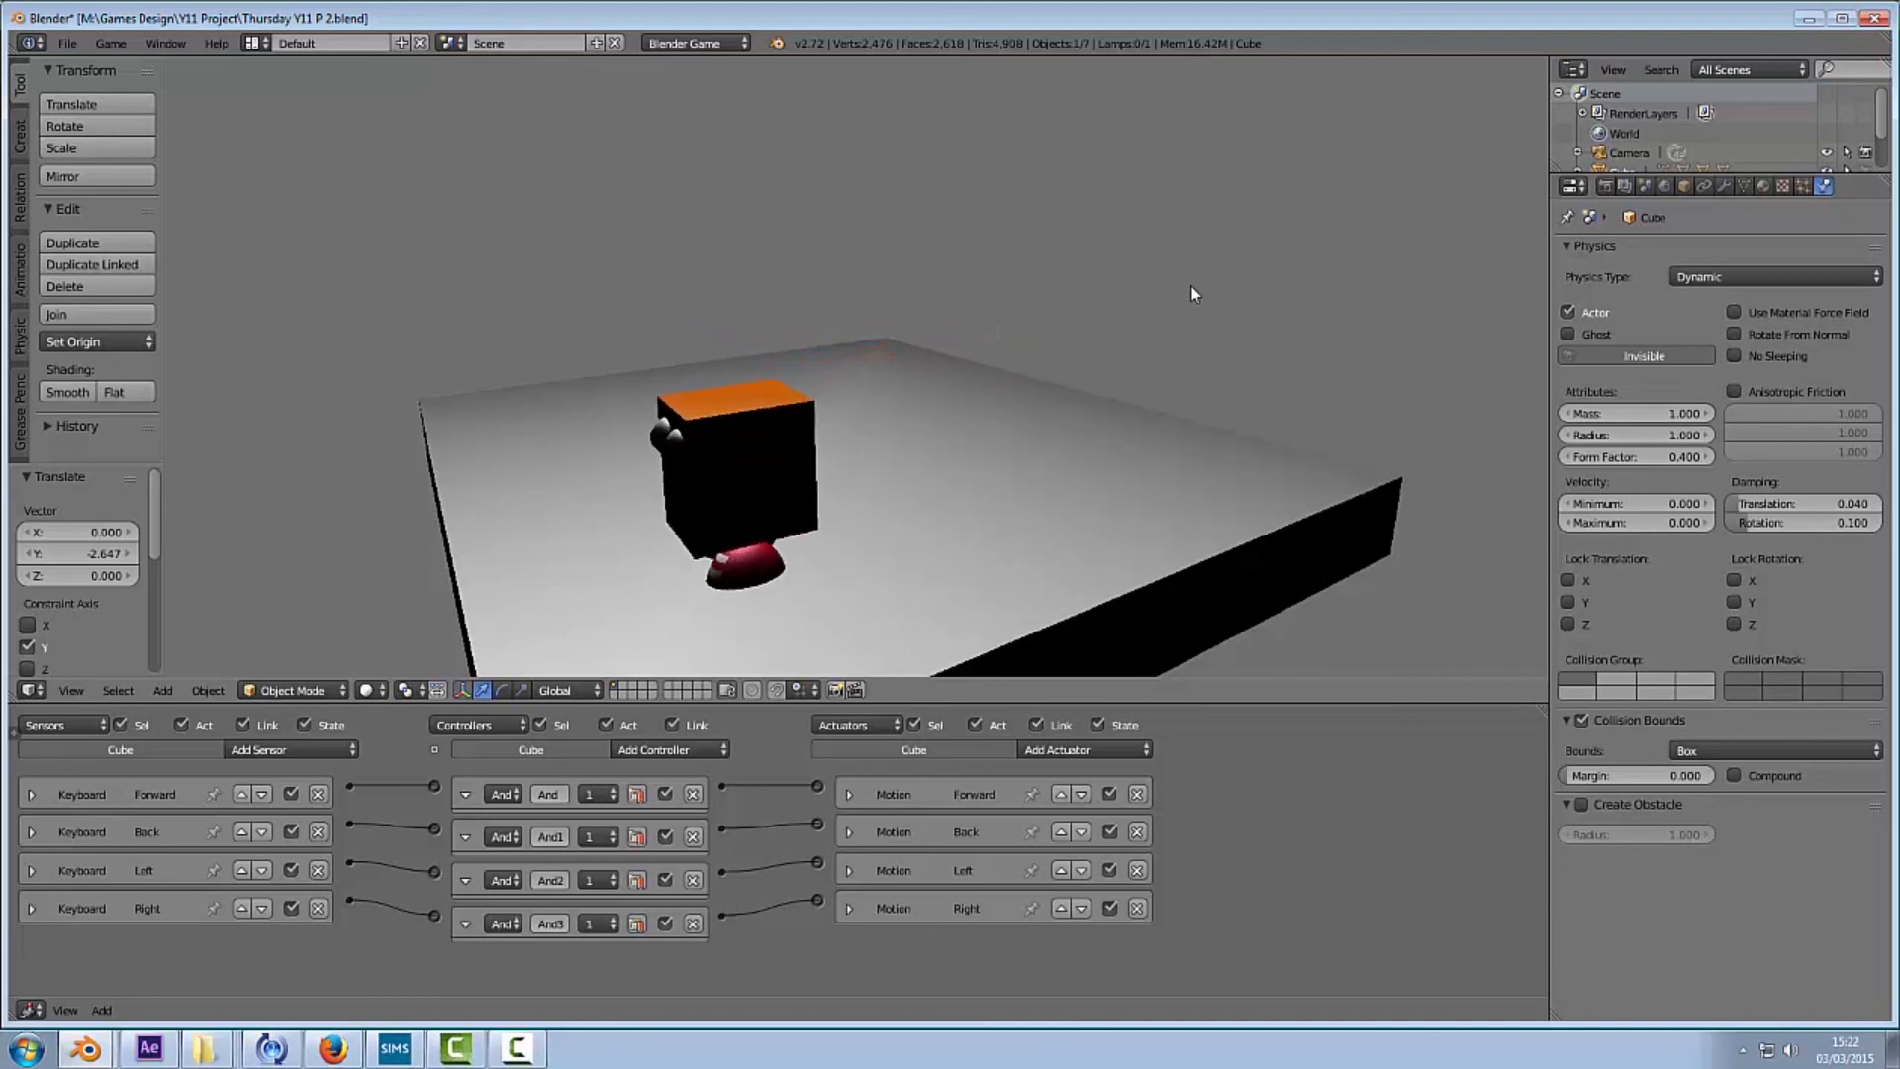
pyautogui.press('Up')
pyautogui.press('Left')
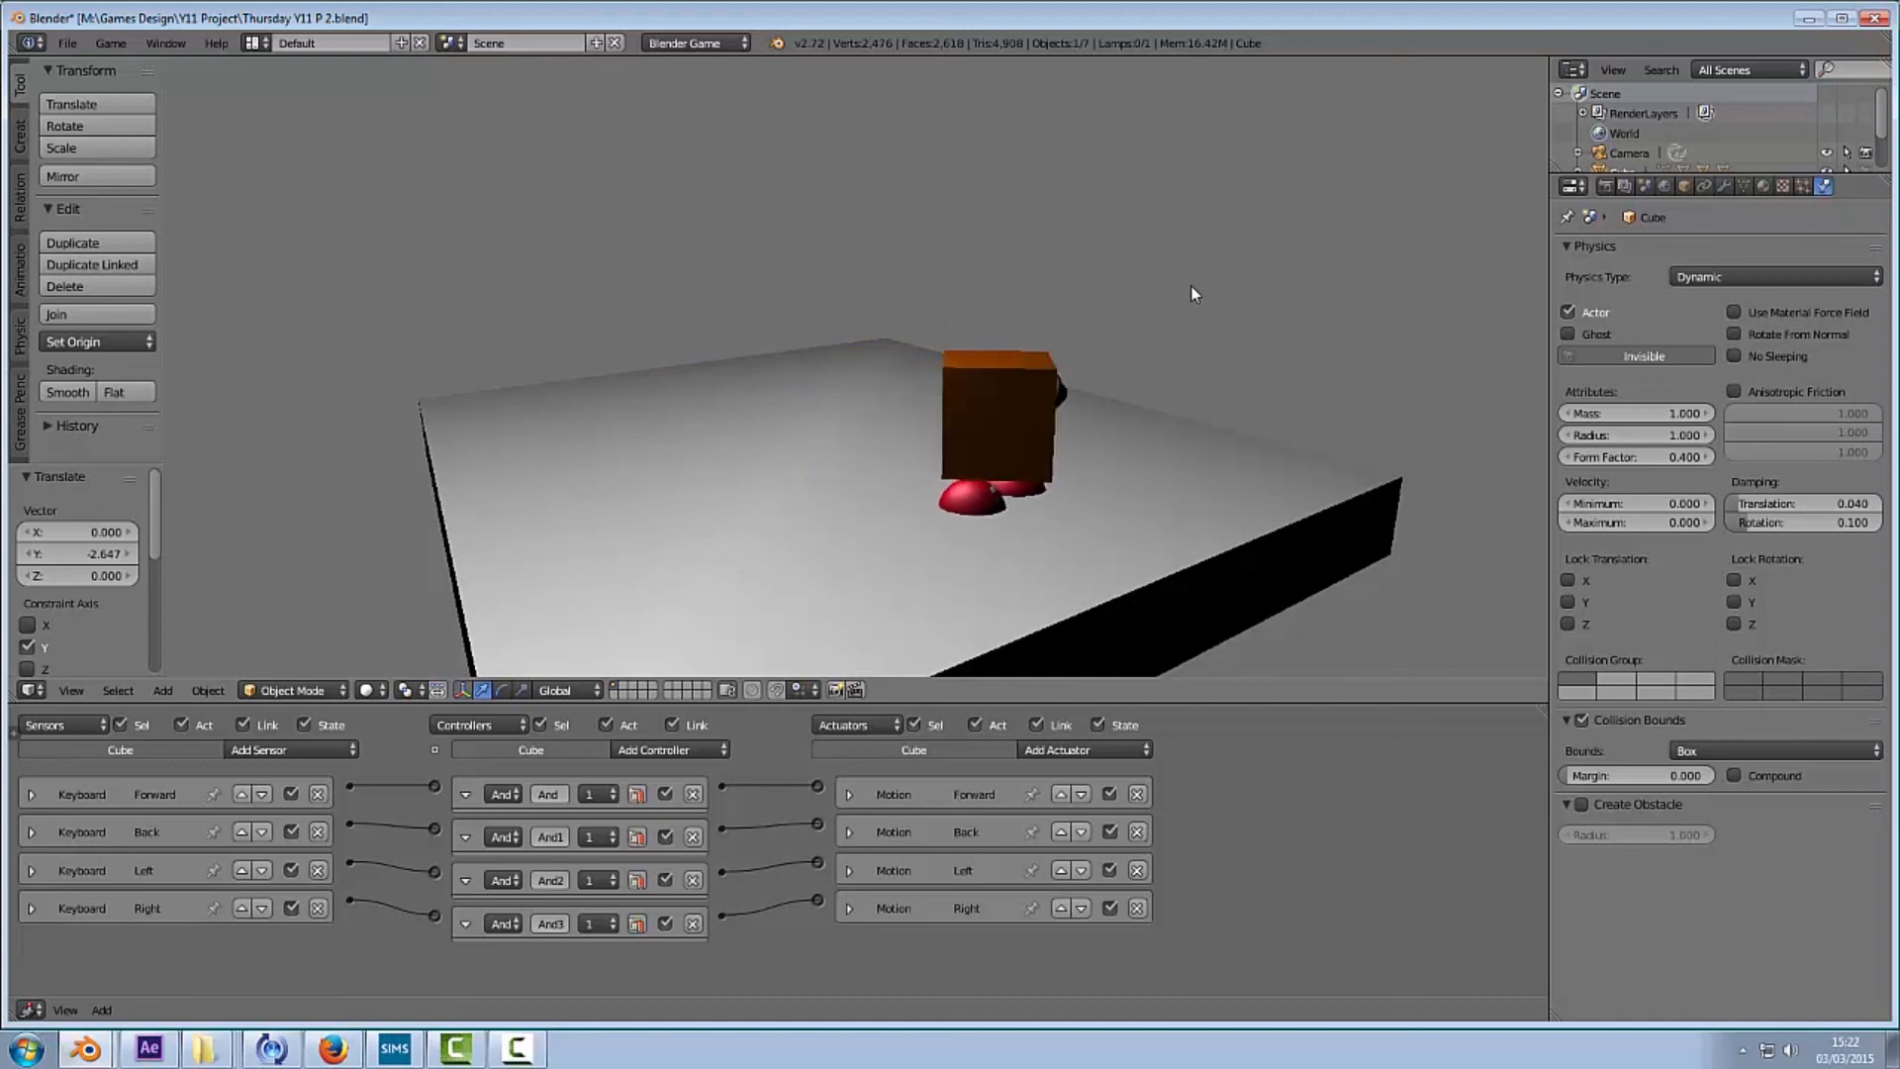
pyautogui.press('Up')
pyautogui.press('Left')
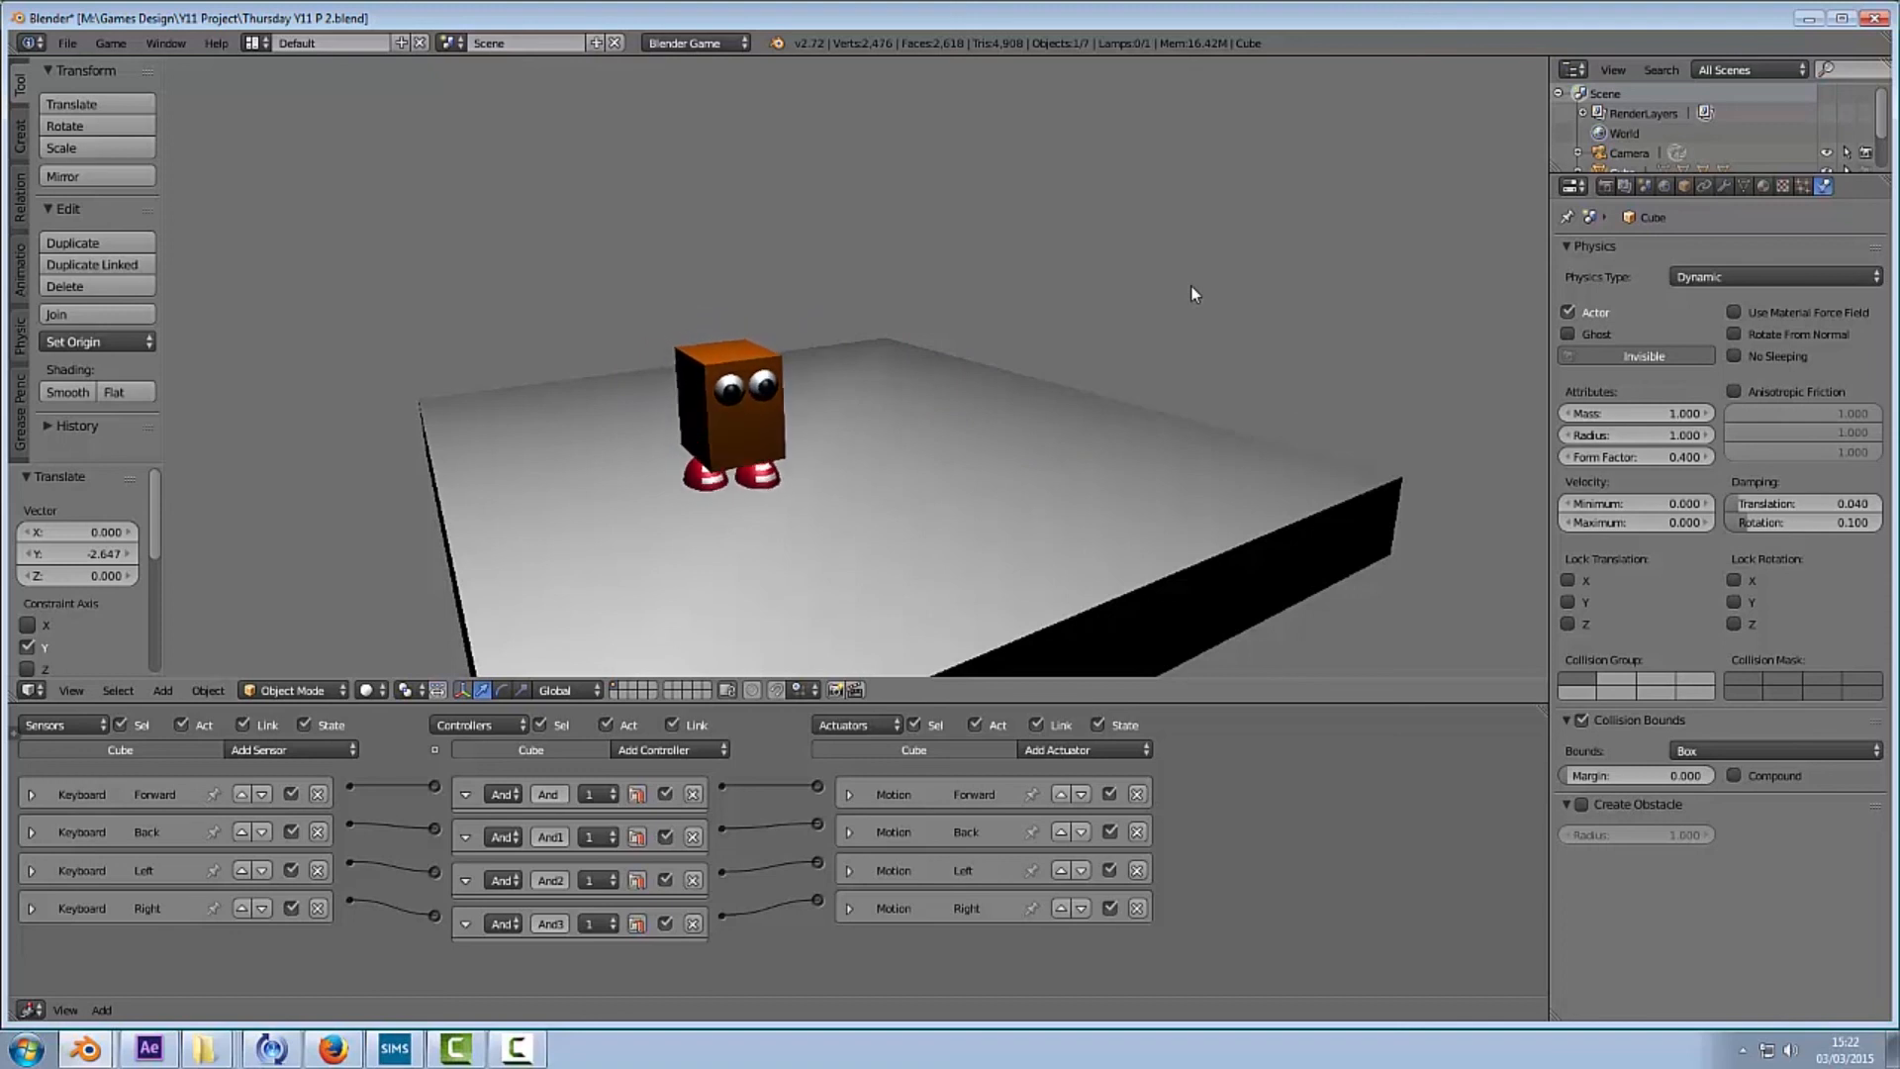
pyautogui.press('Up')
pyautogui.press('Right')
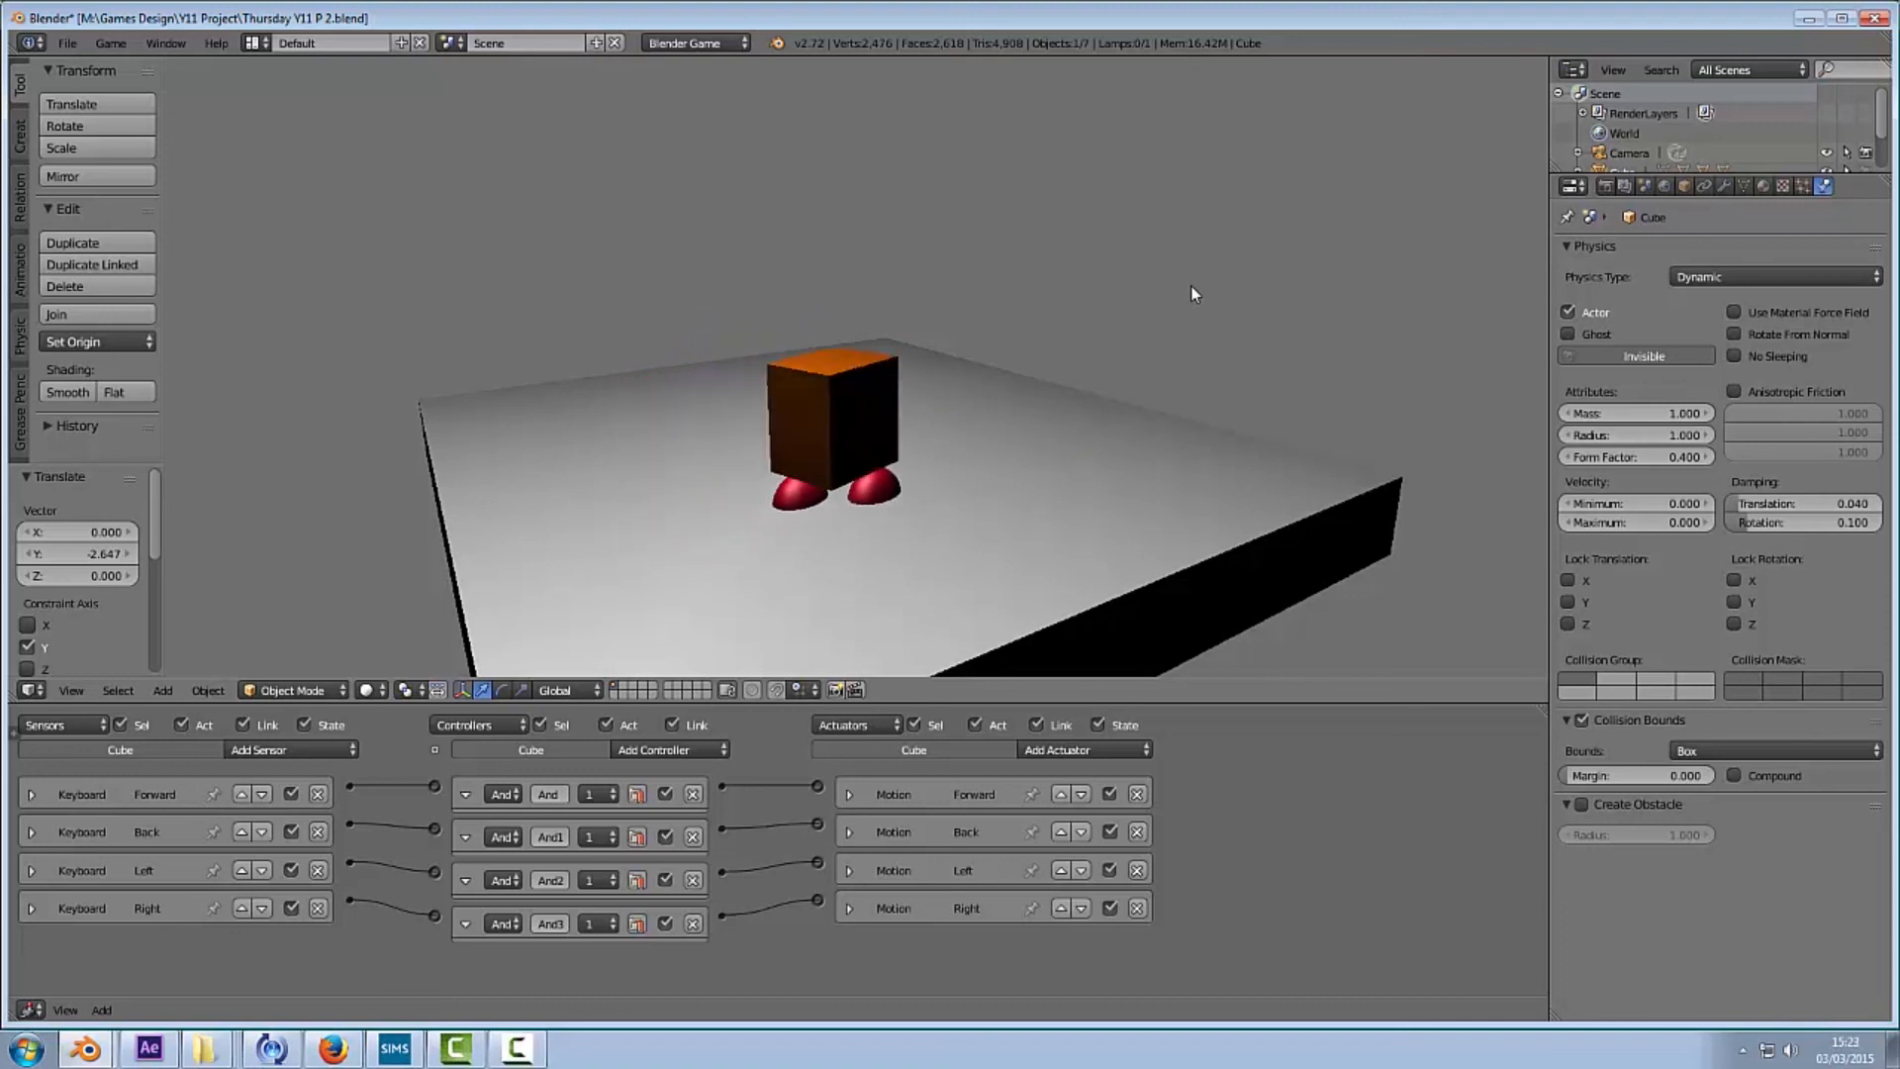
pyautogui.press('Up')
pyautogui.press('Right')
pyautogui.press('Left')
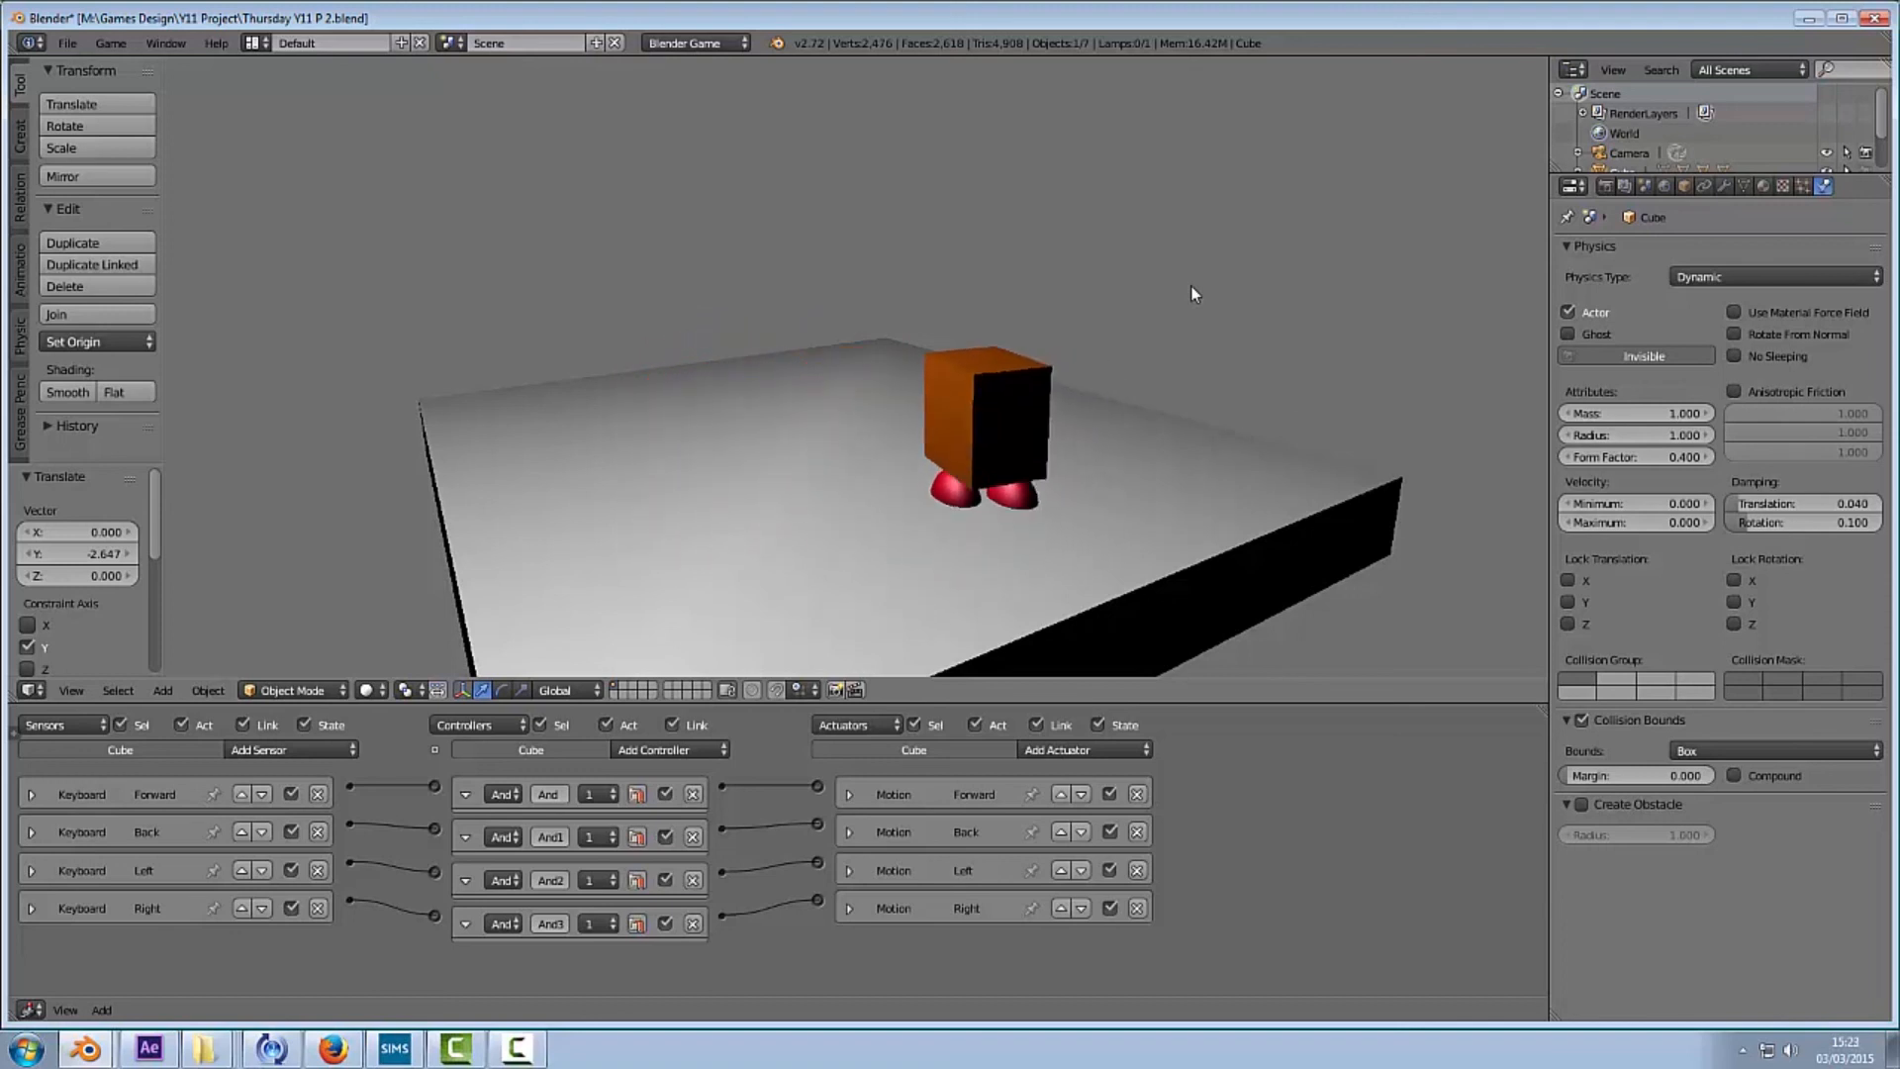
pyautogui.press('Up')
pyautogui.press('Right')
pyautogui.press('Left')
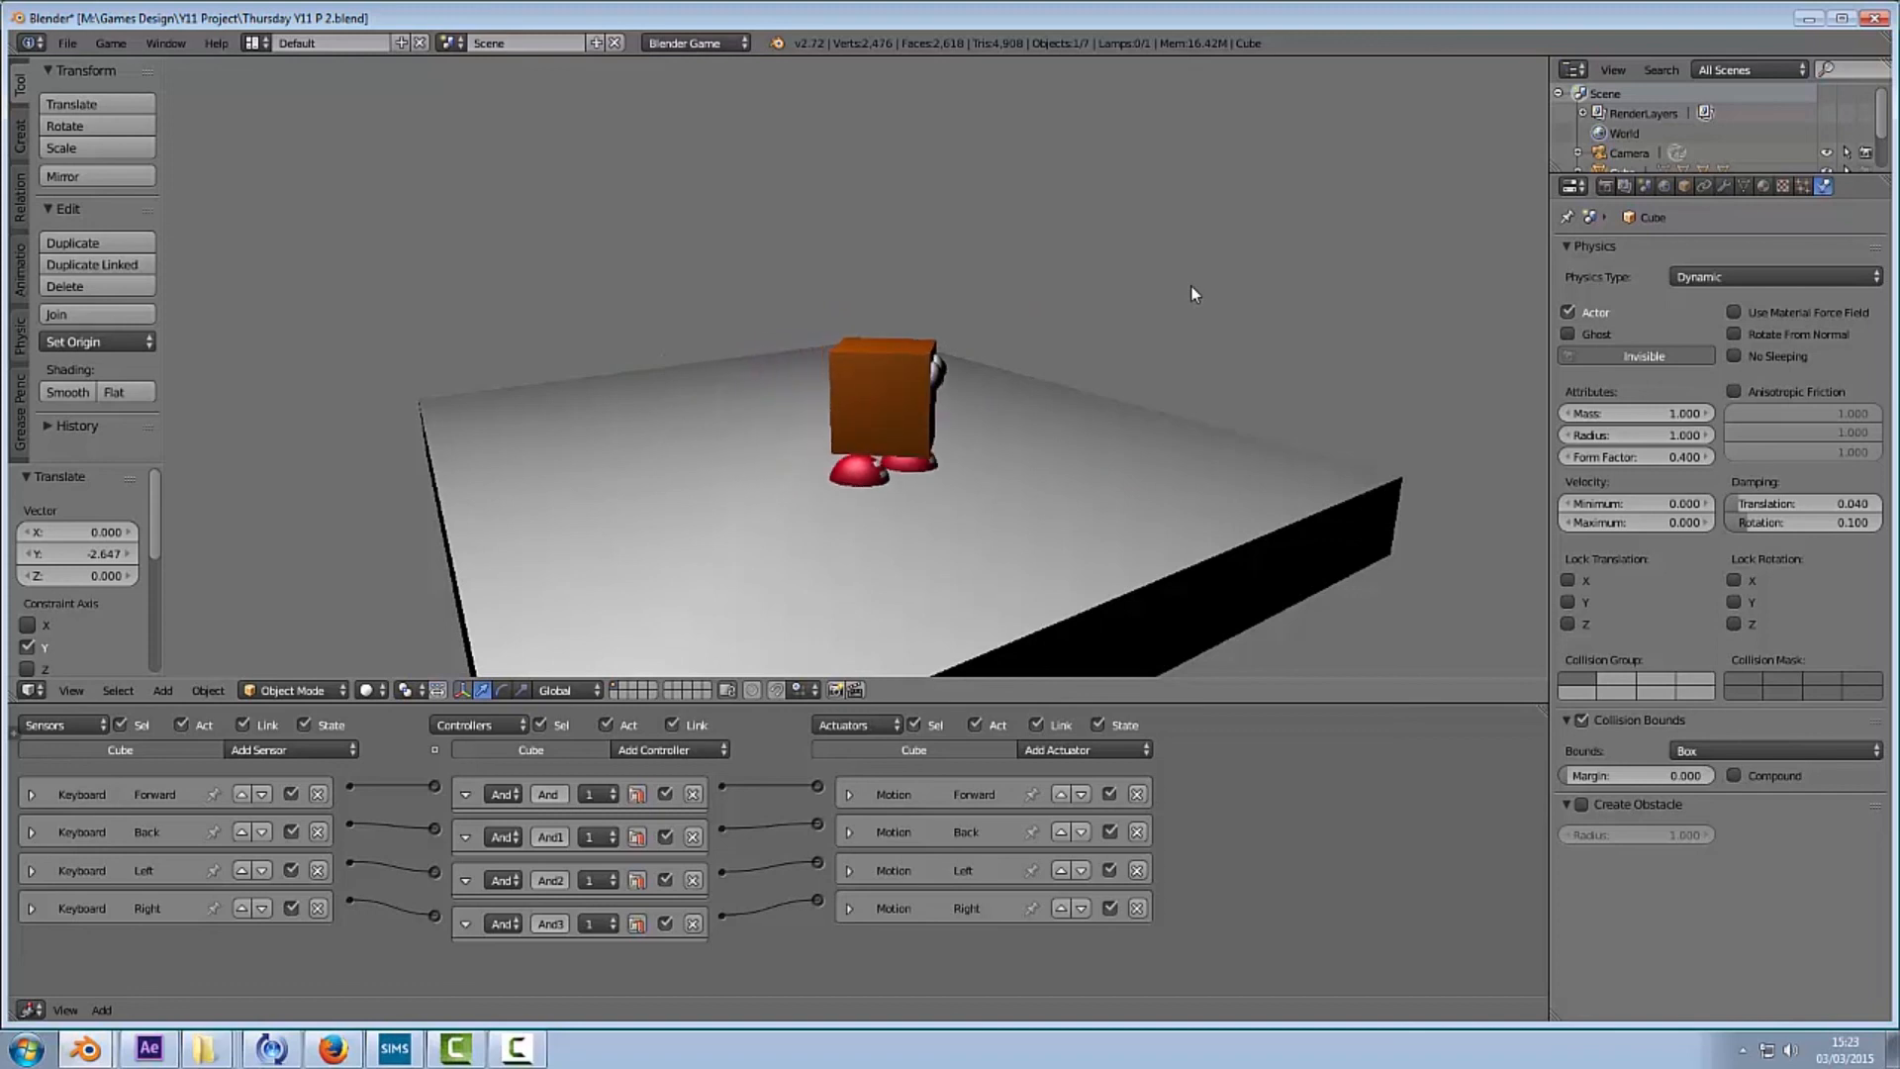
pyautogui.press('Up')
pyautogui.press('Left')
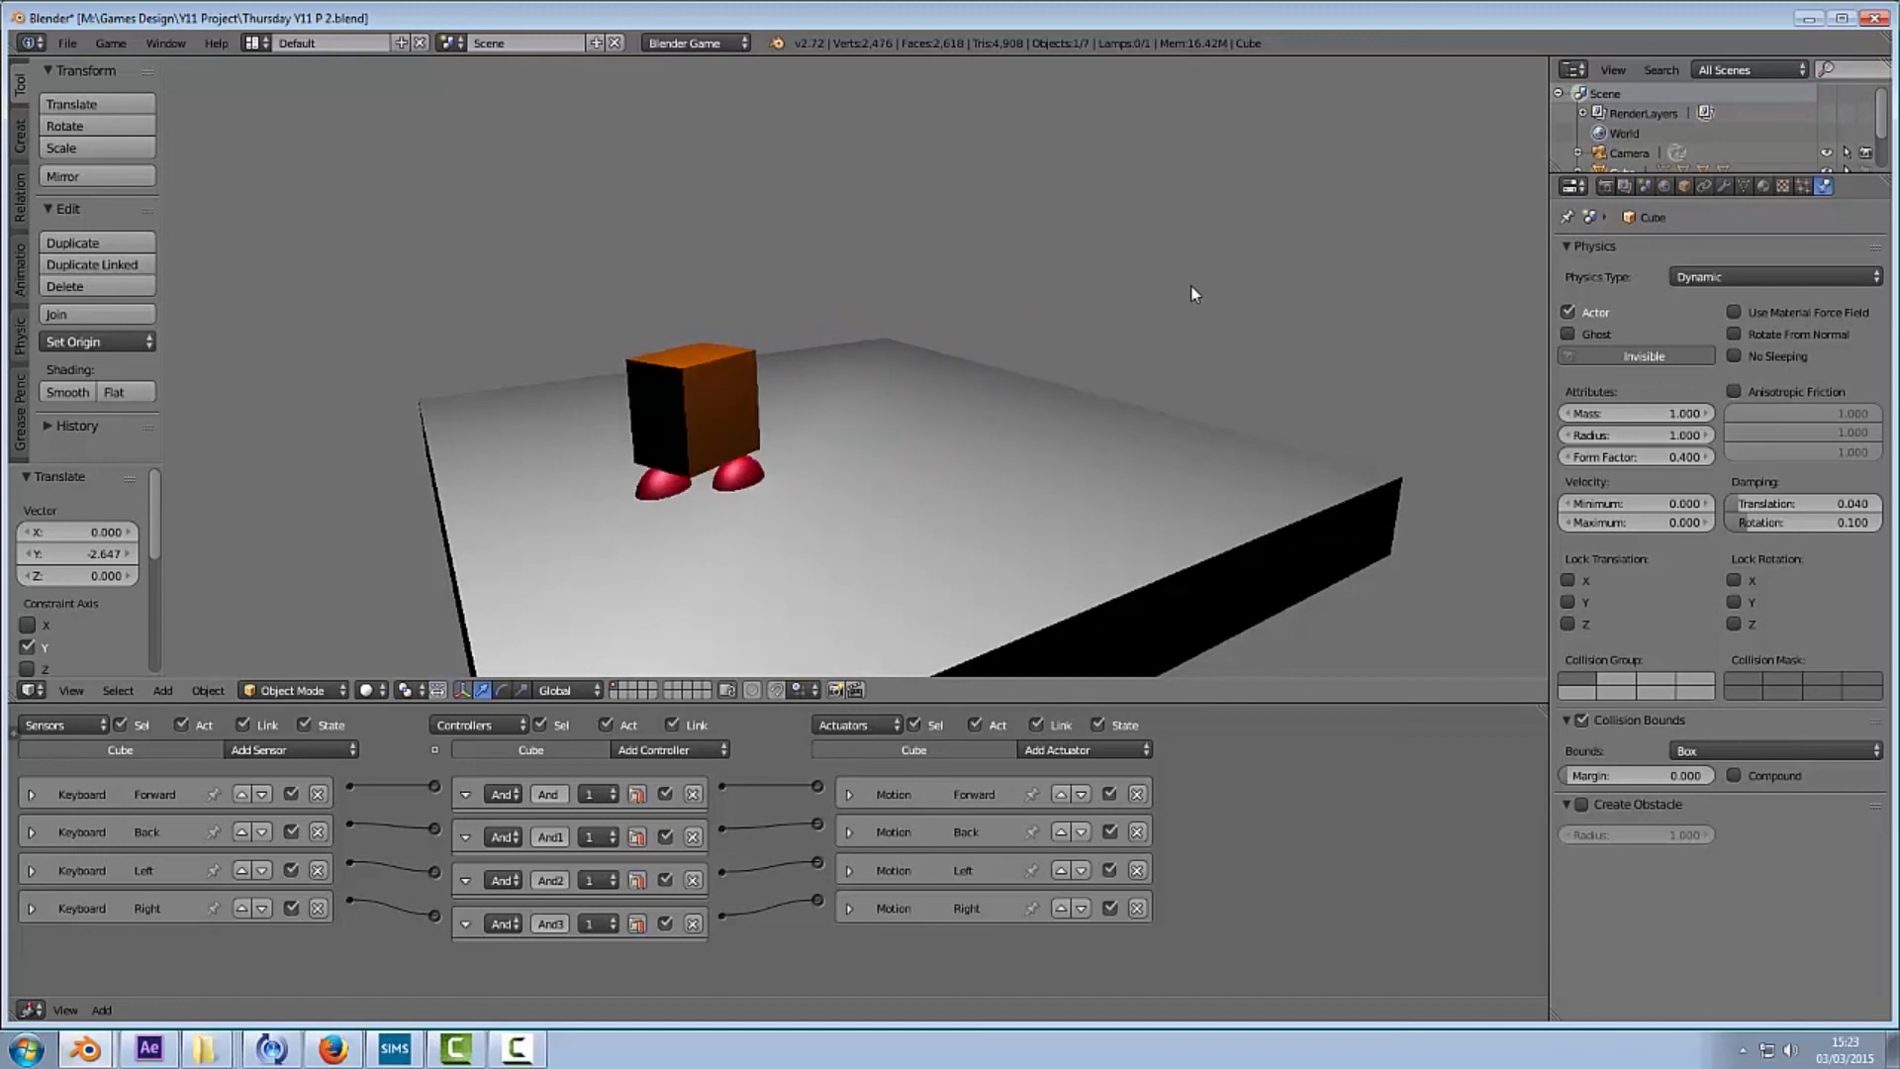
pyautogui.press('Down')
pyautogui.press('Right')
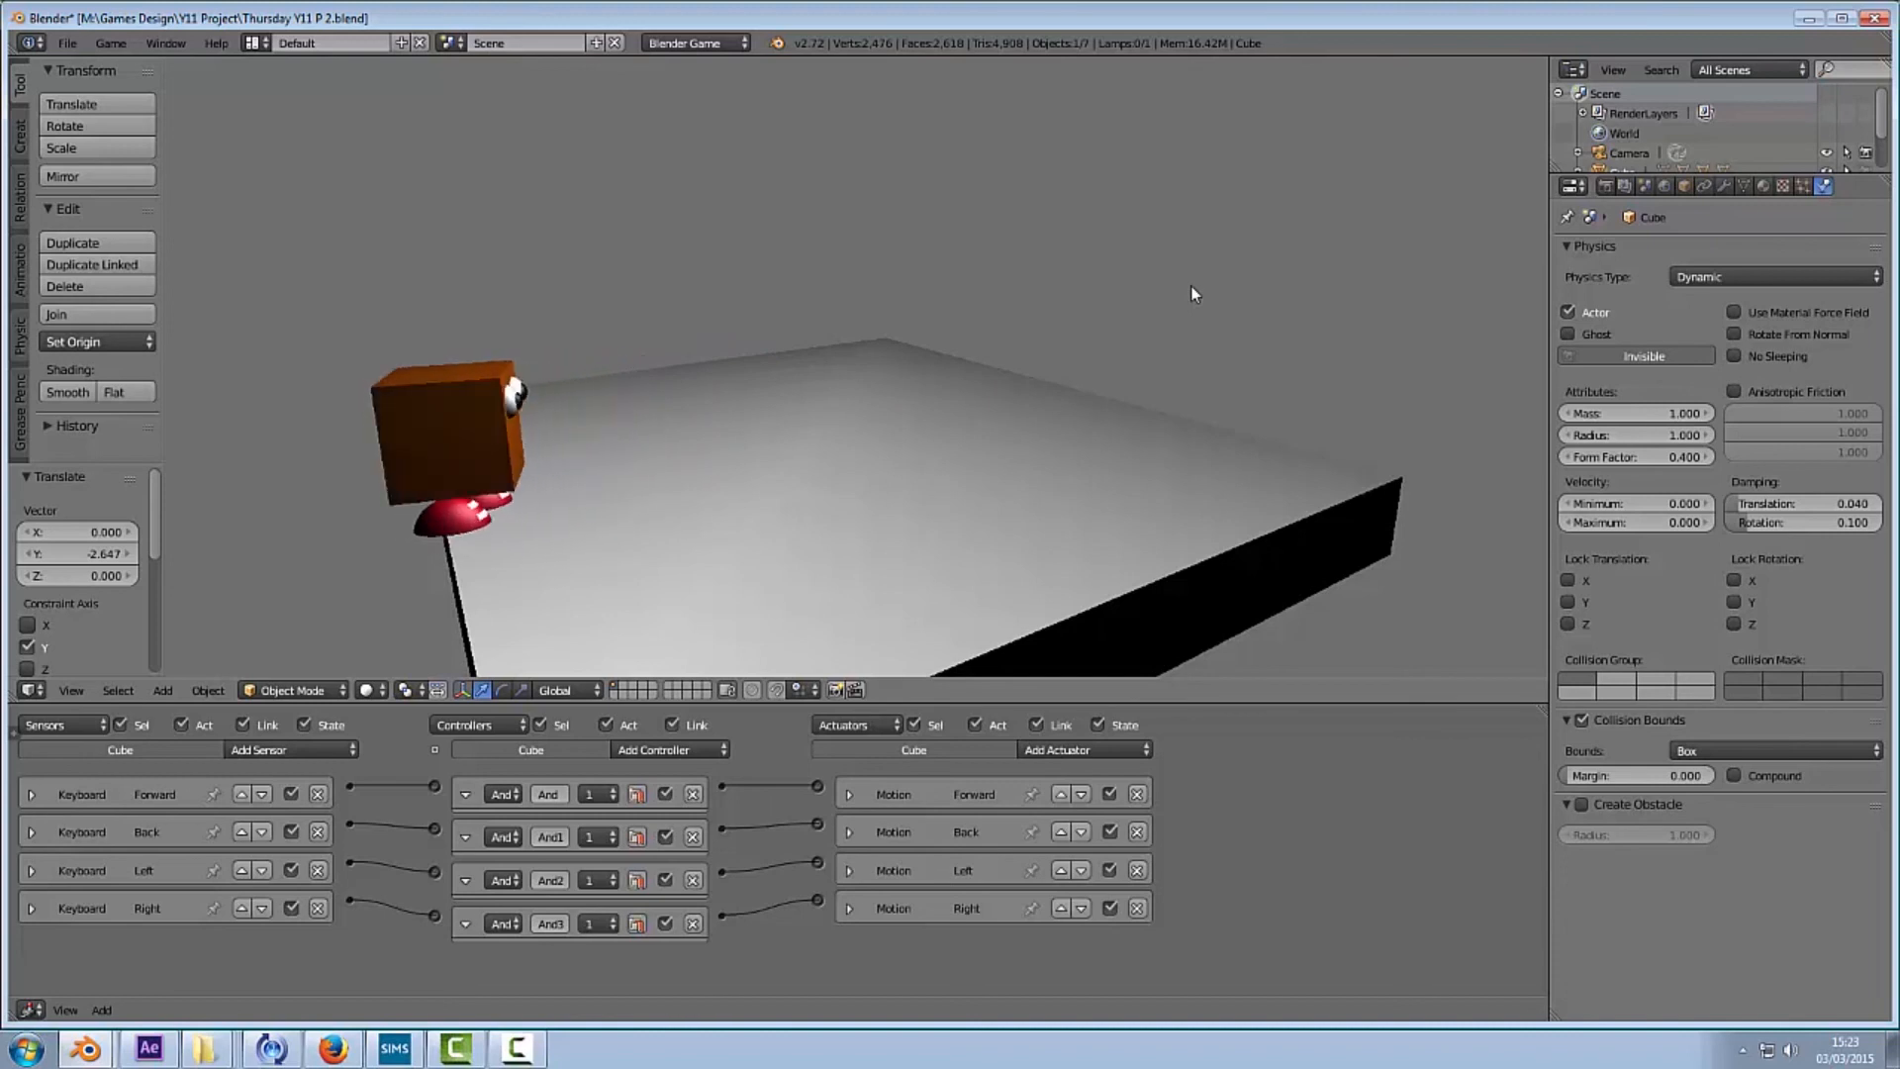